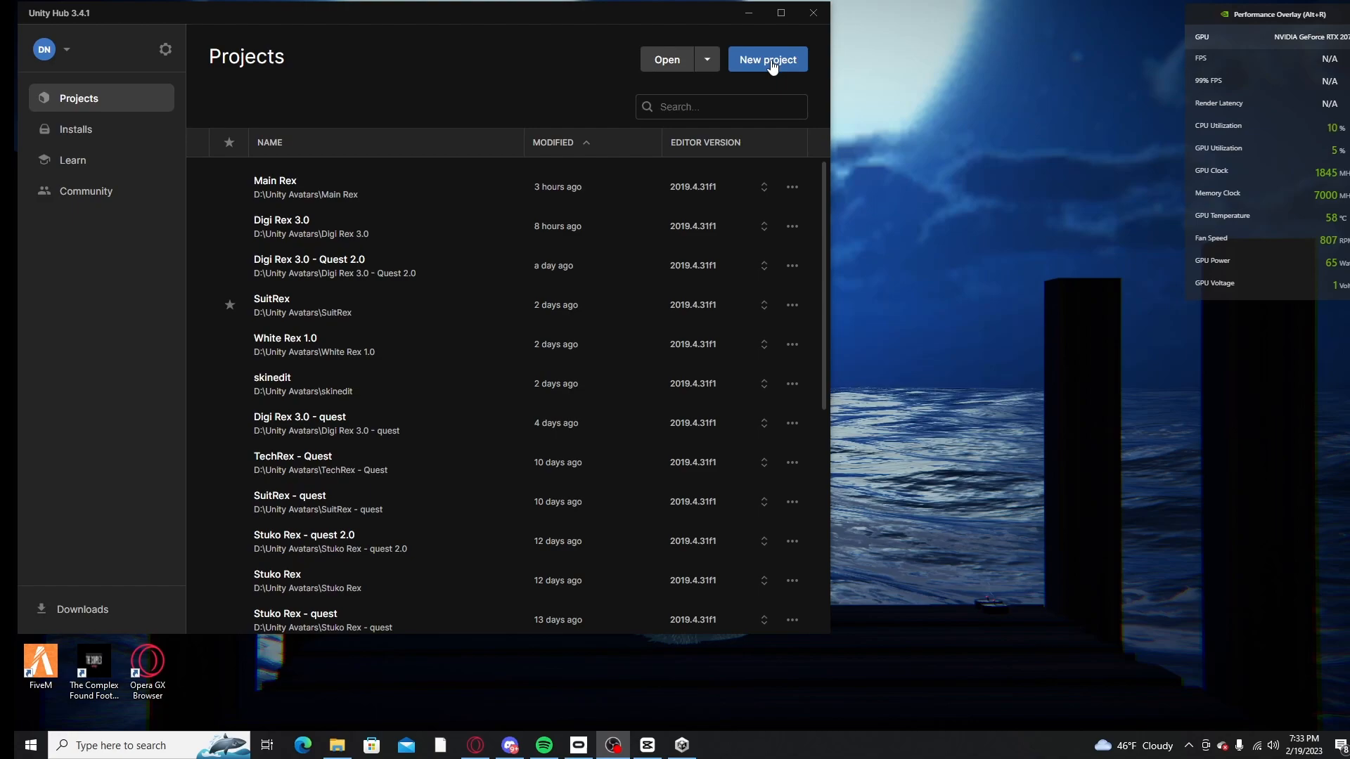
Step: Open the setup form for a new project
click(770, 60)
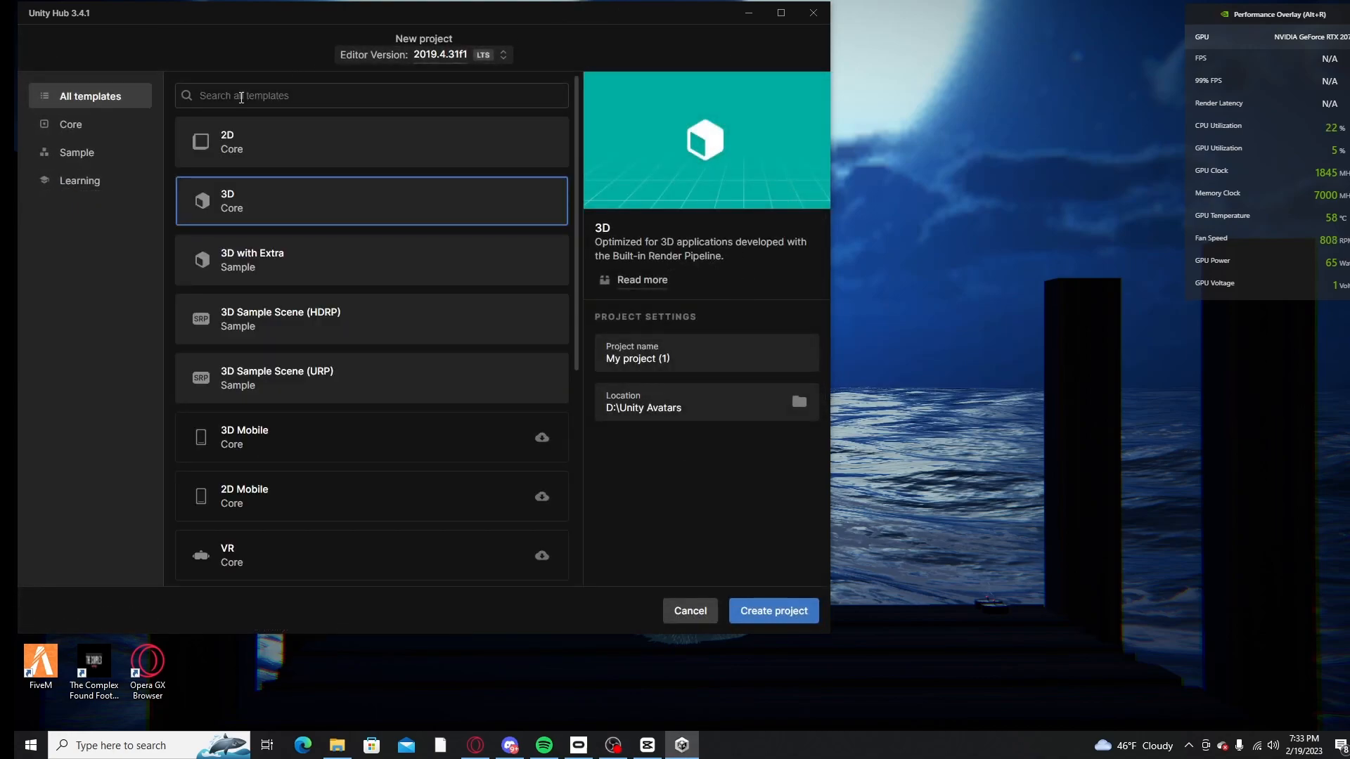
mouse_move(267, 11)
mouse_down()
mouse_move(376, 28)
mouse_move(252, 19)
mouse_up()
Step: Switch to the Opera GX browser, search the web for "unity hub" and open Unity's download page
click(475, 745)
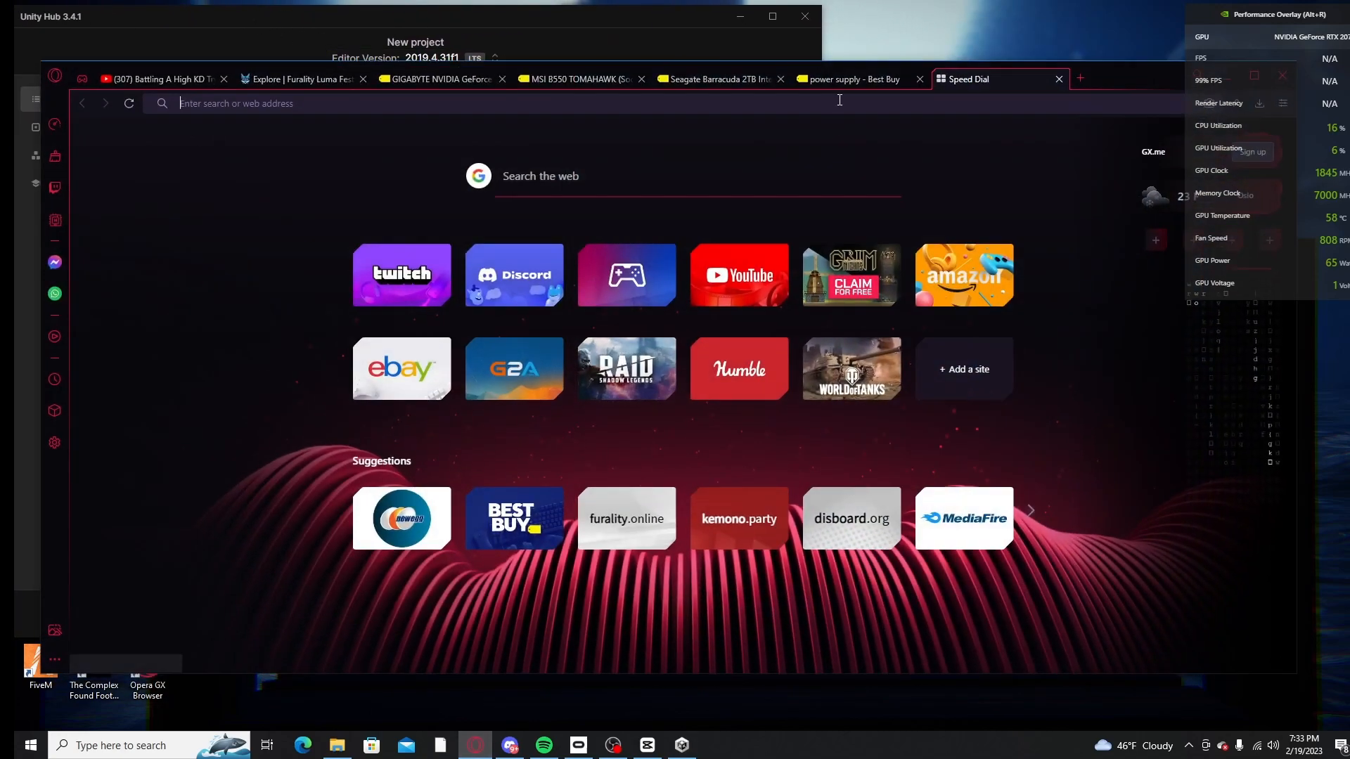
drag(1118, 74, 1159, 20)
text(unity hub)
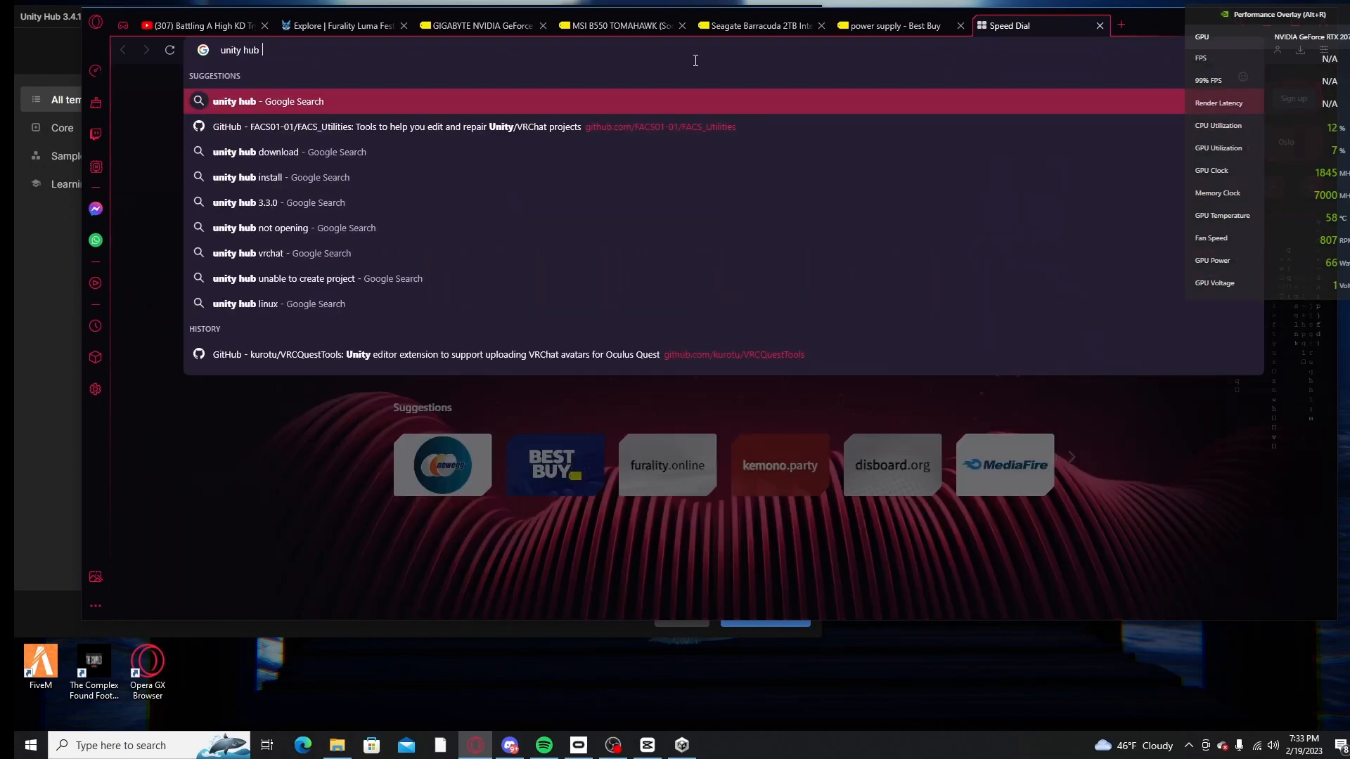
key(Return)
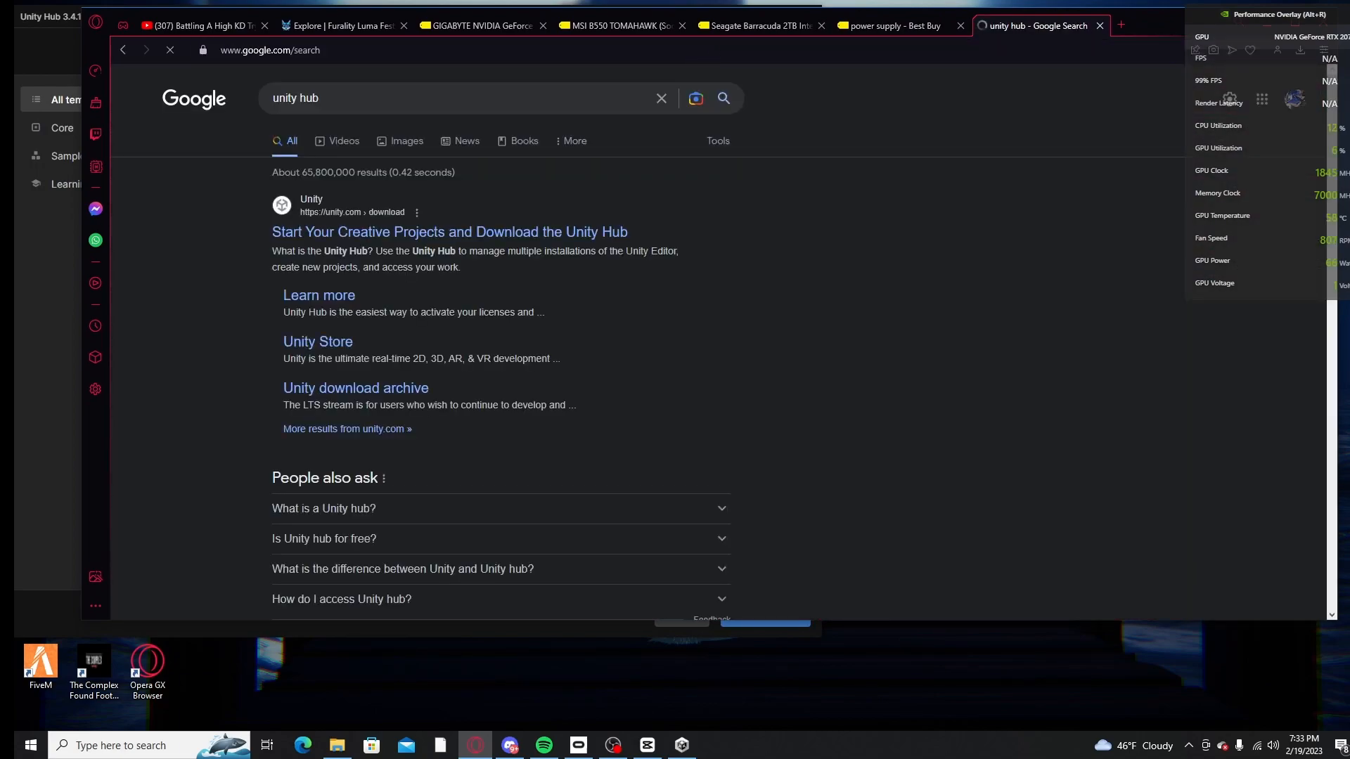
click(373, 232)
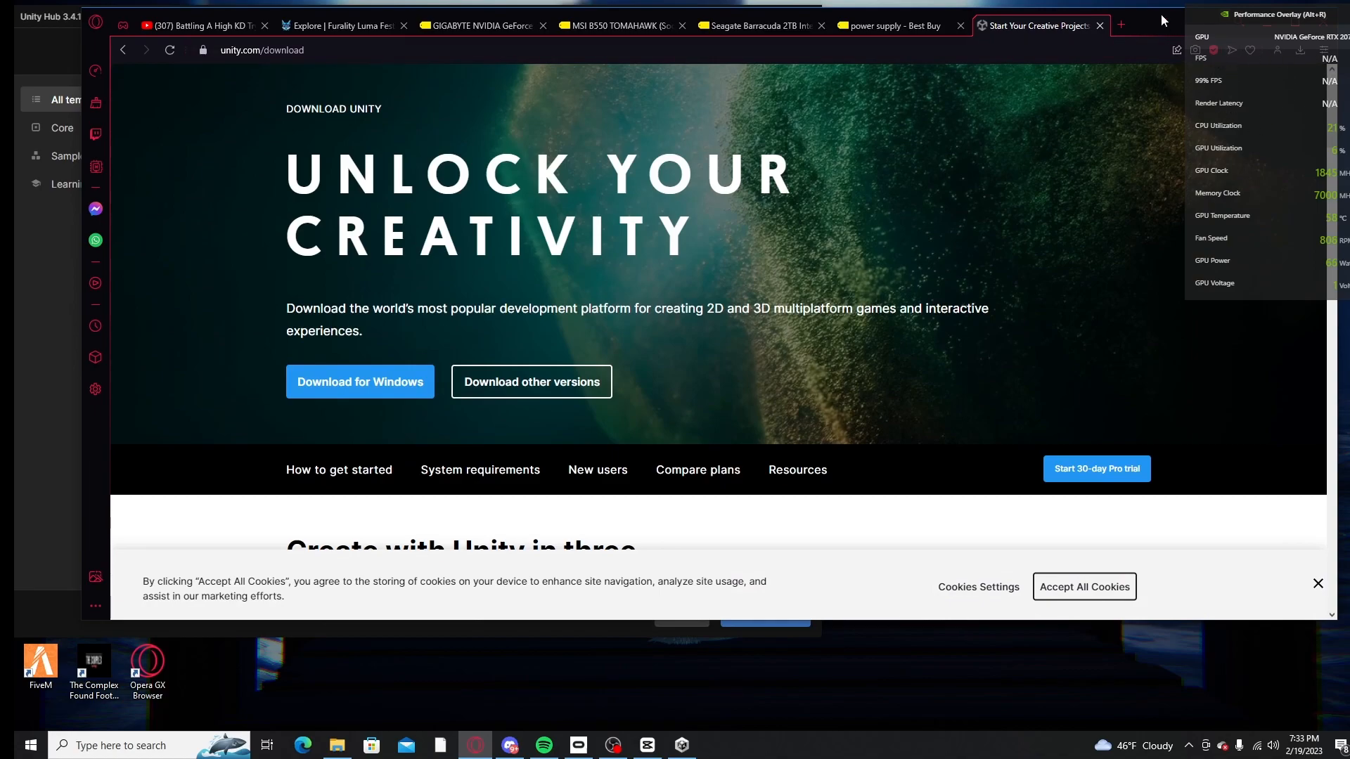
Step: Move the browser aside and view the available editor versions in Unity Hub's new project form
drag(1159, 17, 1129, 337)
click(421, 61)
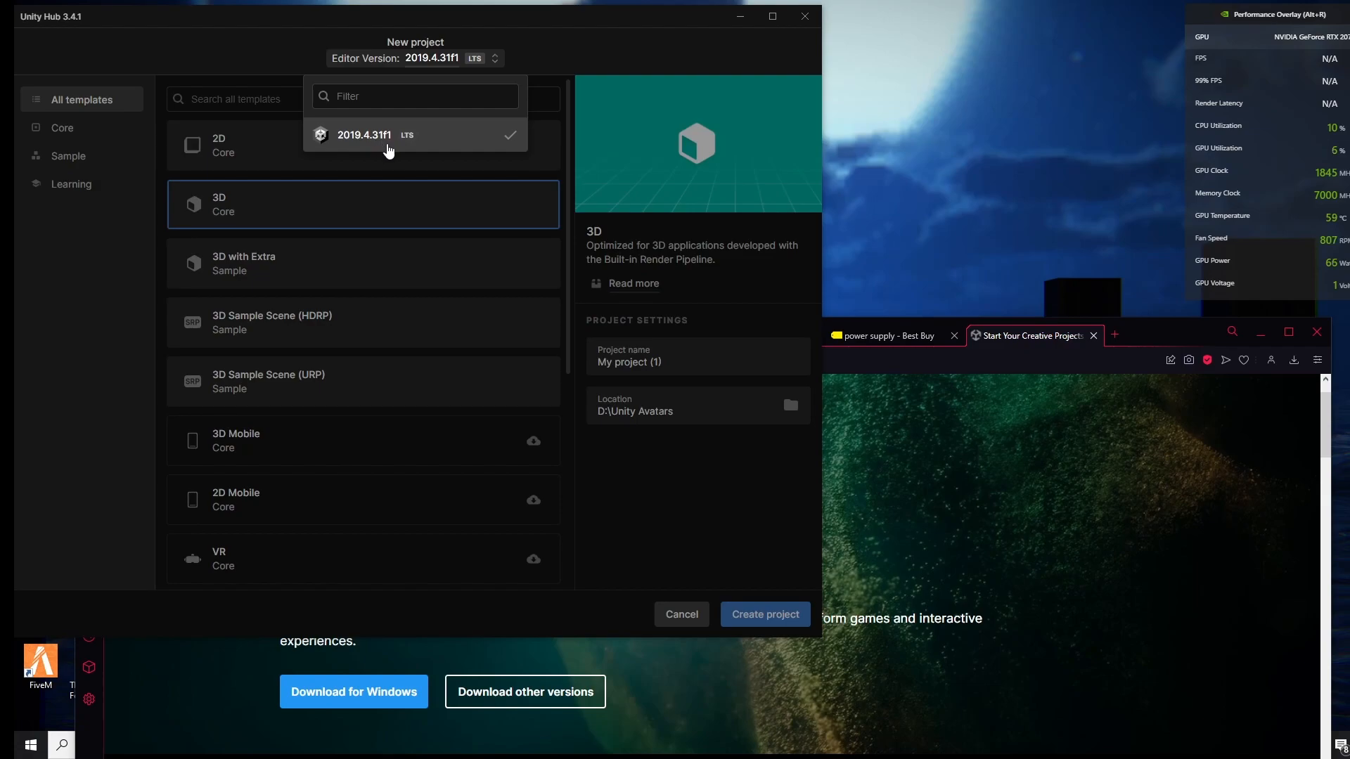
Step: Return to the browser and search the web for "unity editer 2019.4.31f1" in a new tab
click(996, 476)
double_click(1162, 340)
drag(1095, 18, 1078, 177)
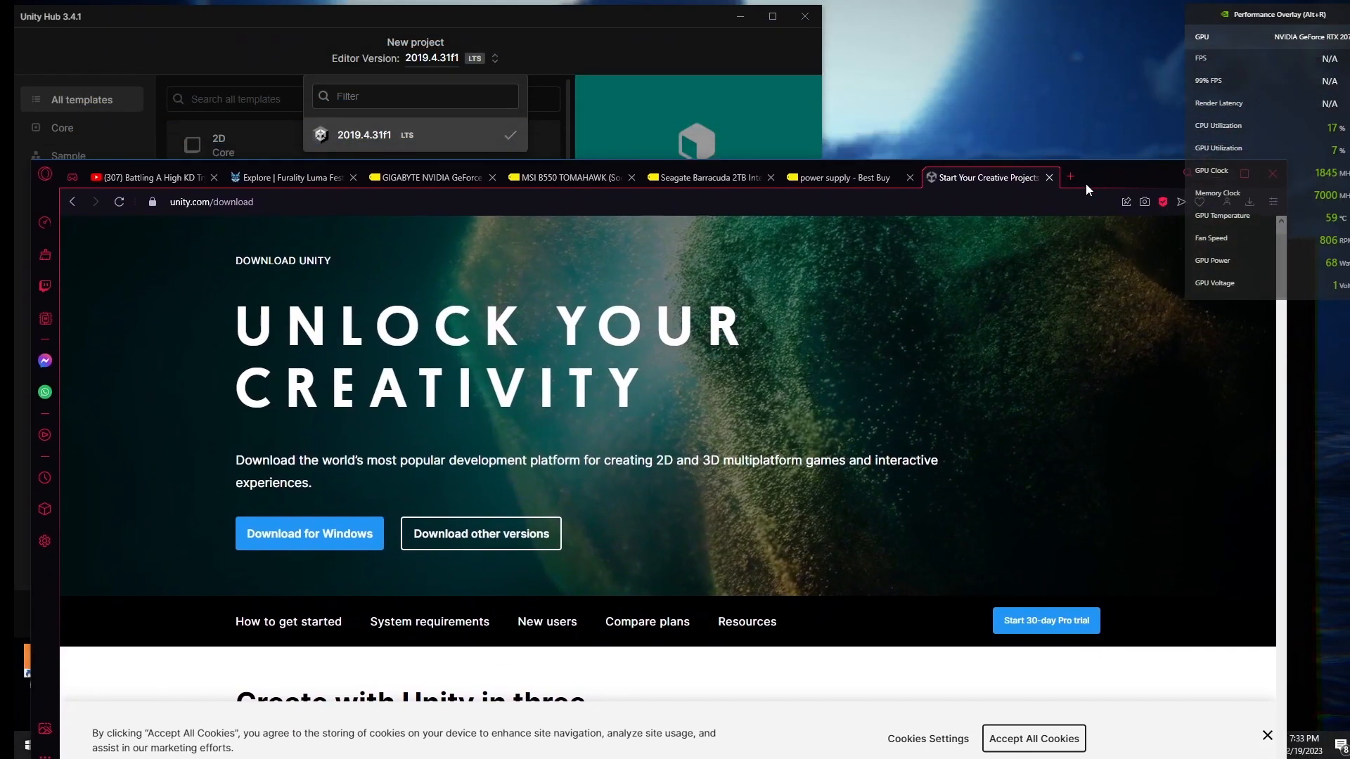
click(1072, 176)
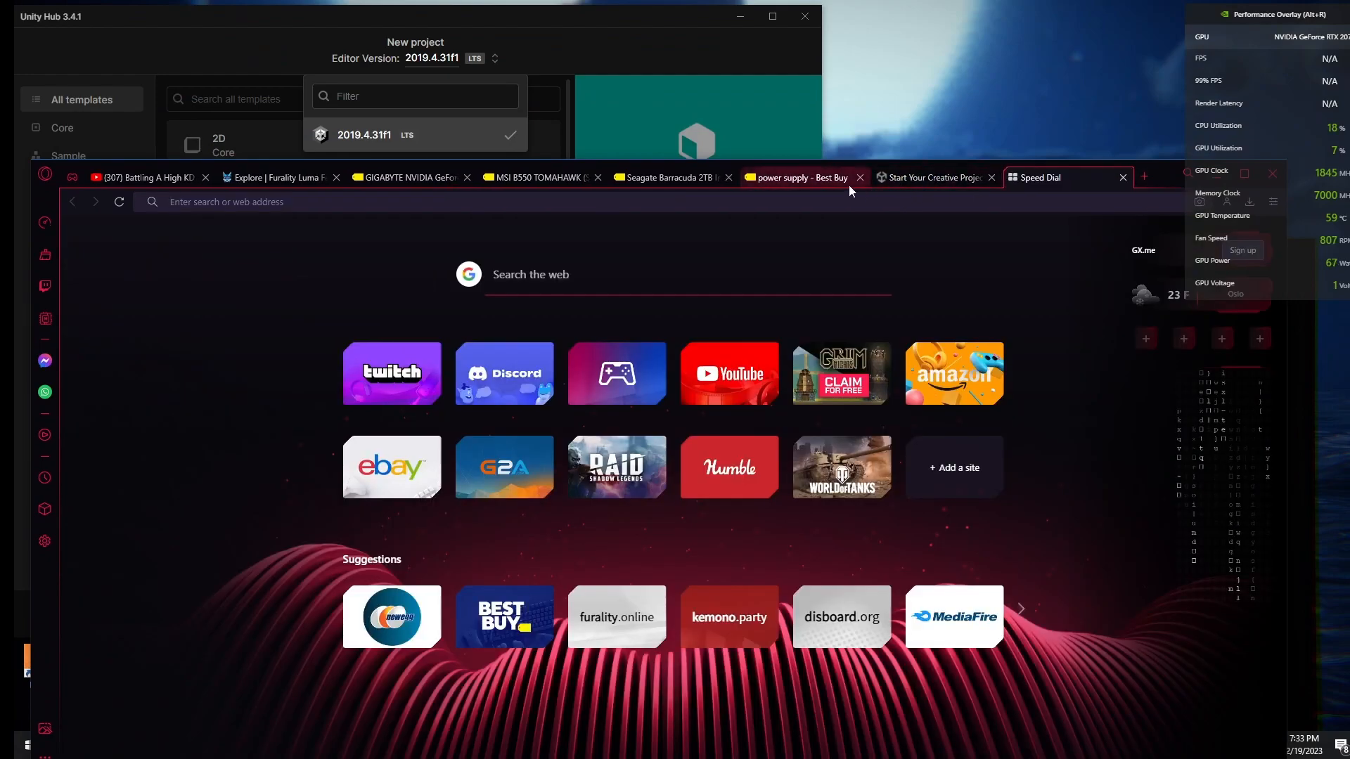
text(uni)
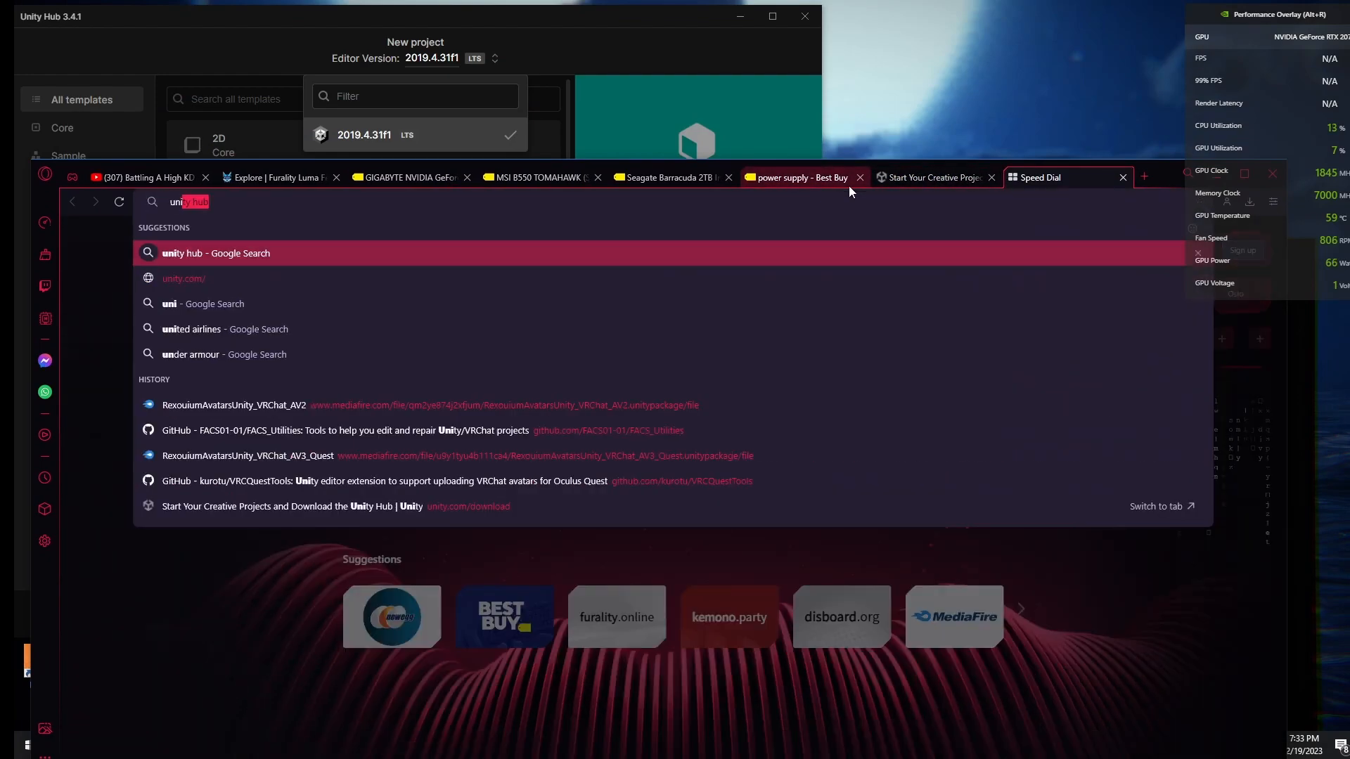
text(ty editer )
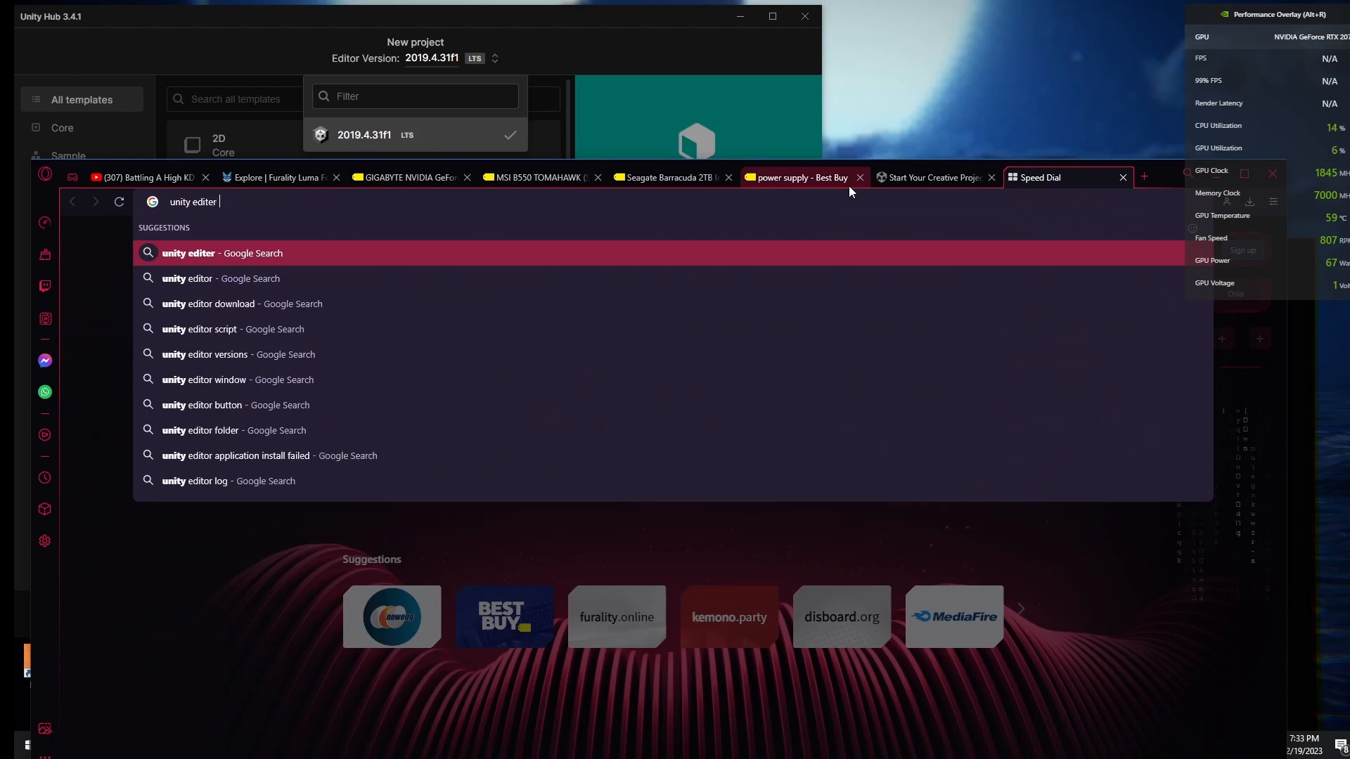
text(2)
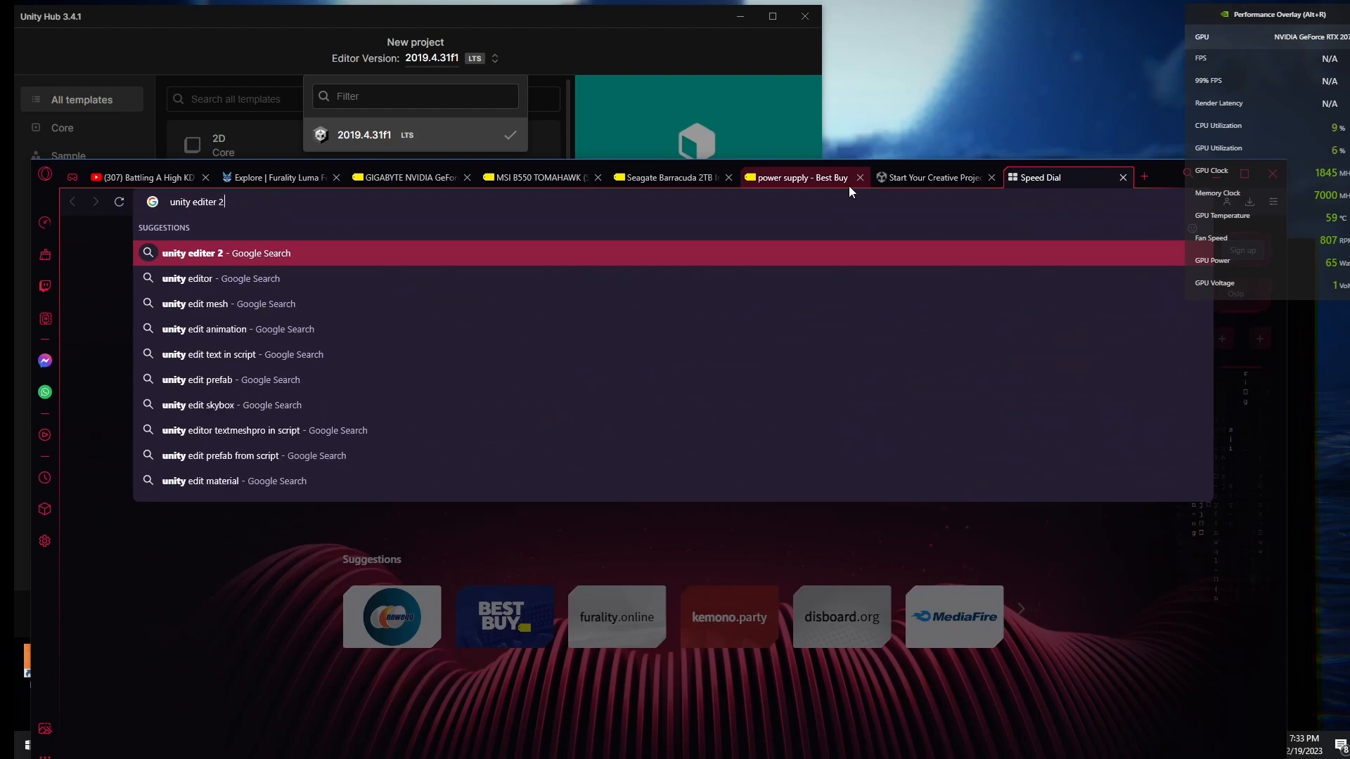
text(019.)
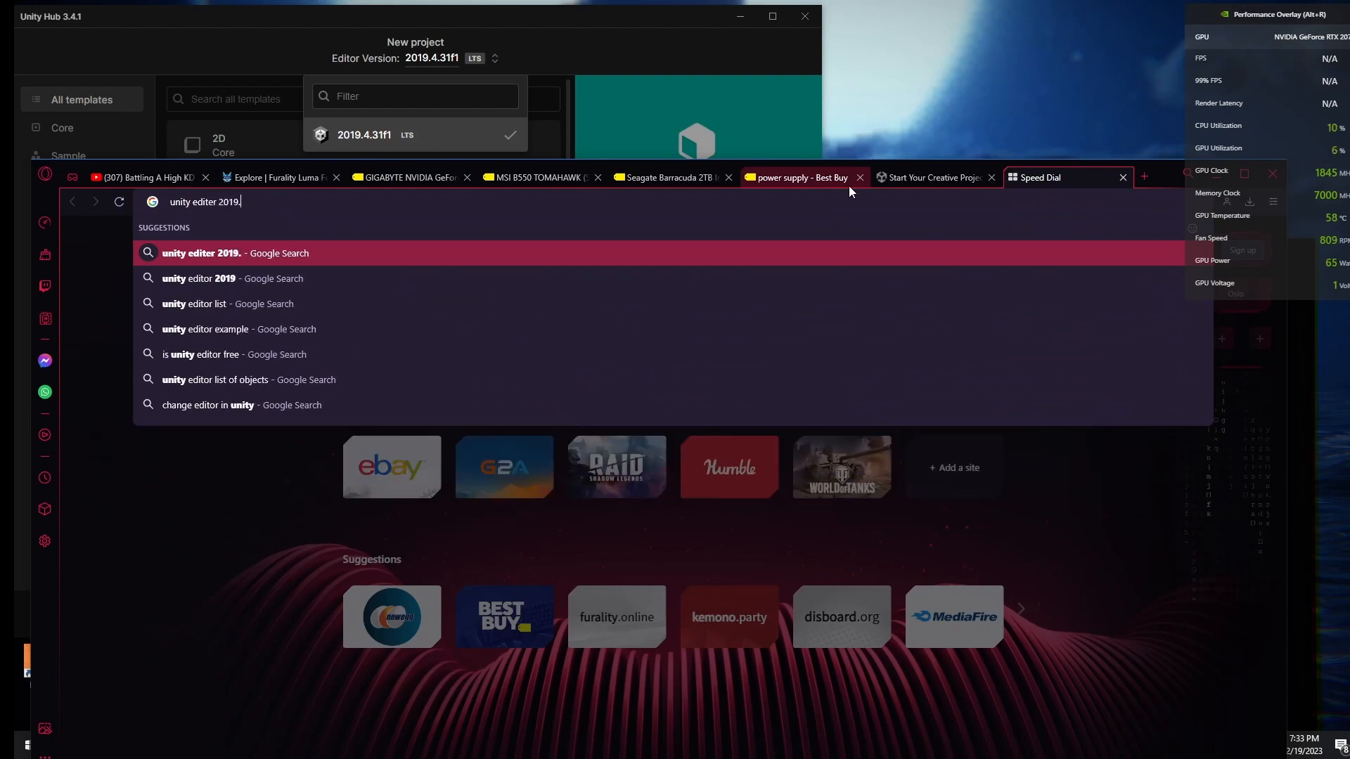
text(4.31f1)
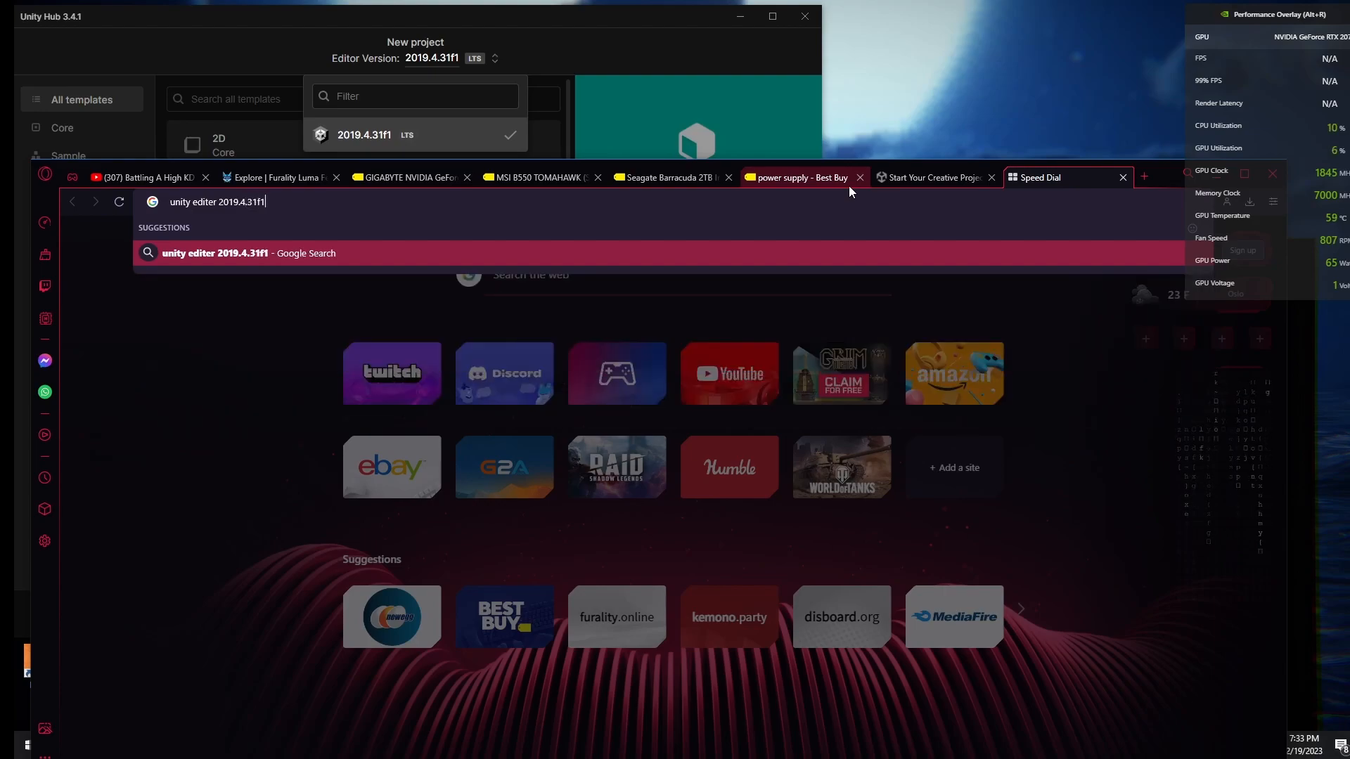
key(Return)
Step: Open the Unity 2019.4.31 release page and view its additional downloads
click(274, 437)
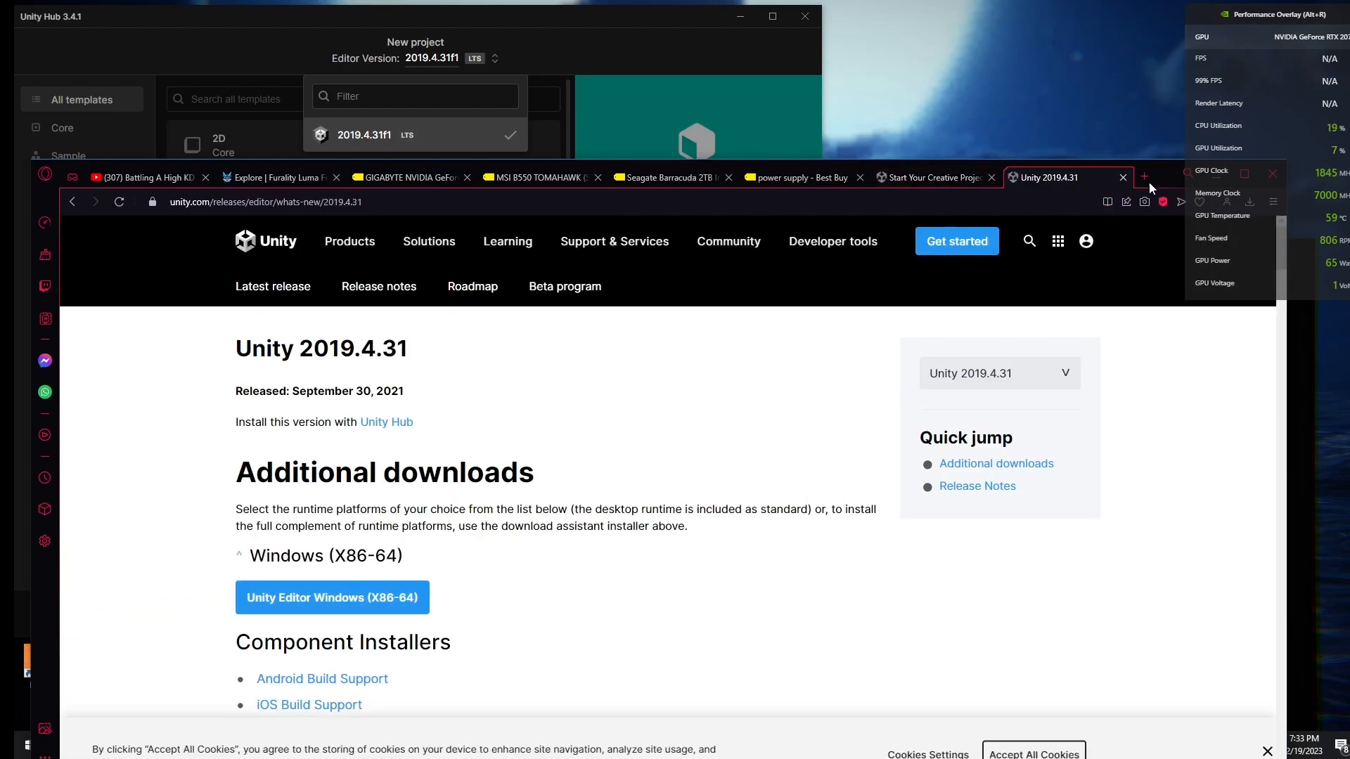
double_click(1153, 180)
scroll(345, 443, down, 1)
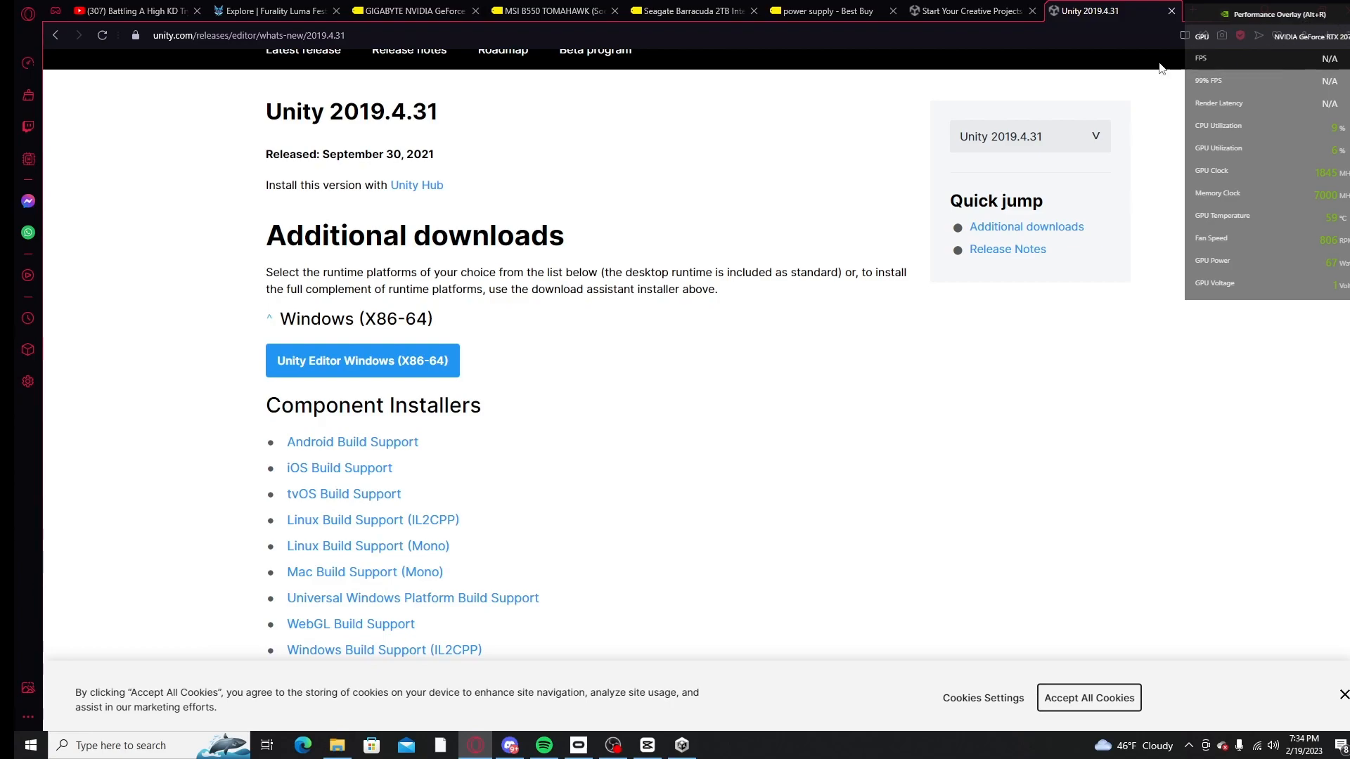
Step: Return to Unity Hub and cancel the new project setup
click(1301, 18)
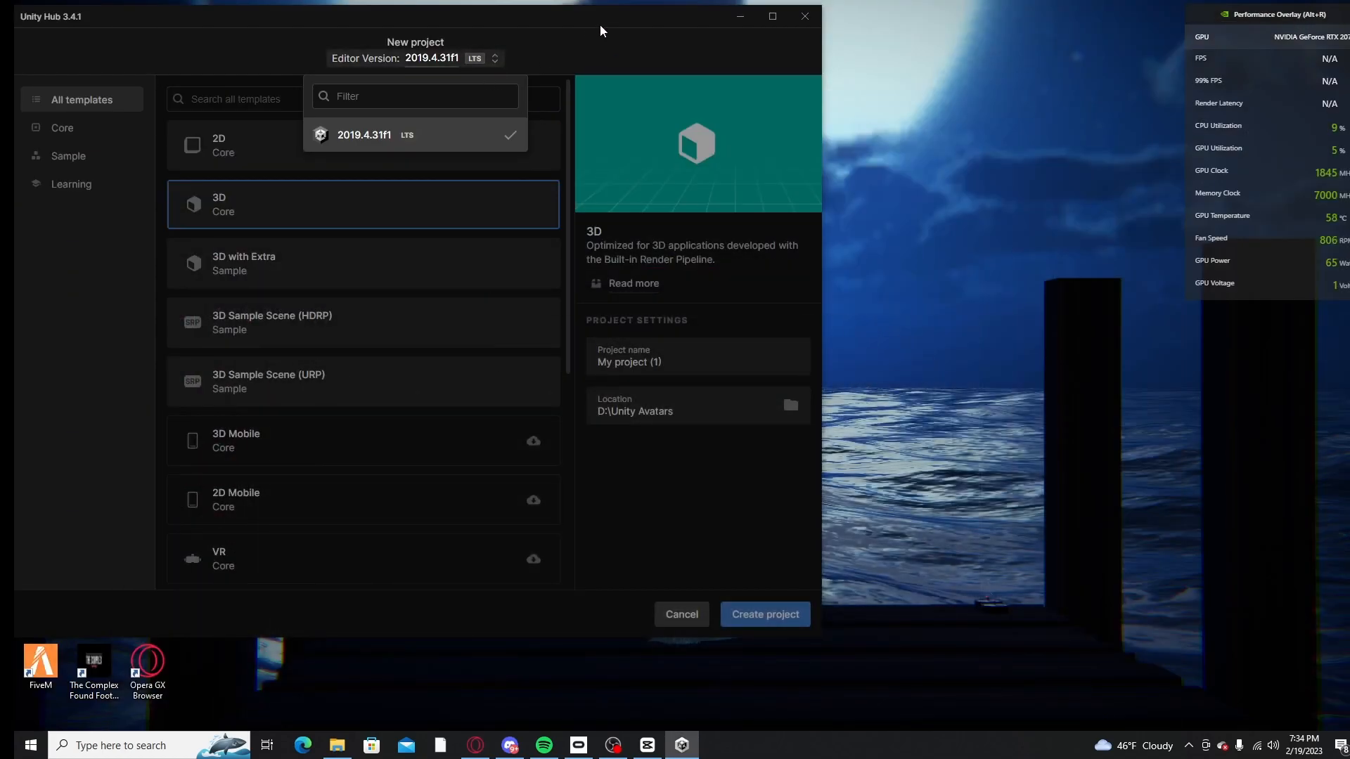
mouse_move(613, 18)
mouse_down()
mouse_move(638, 23)
mouse_move(611, 15)
mouse_up()
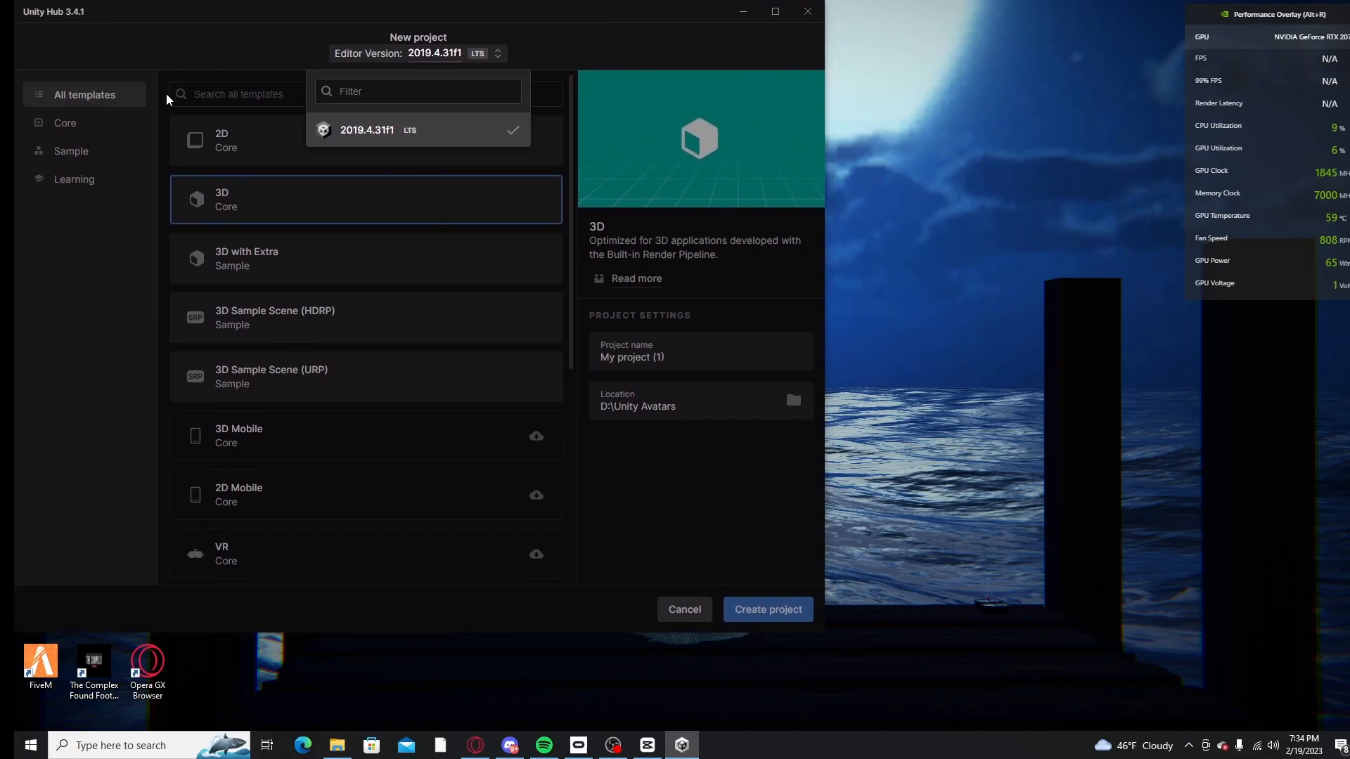
click(89, 124)
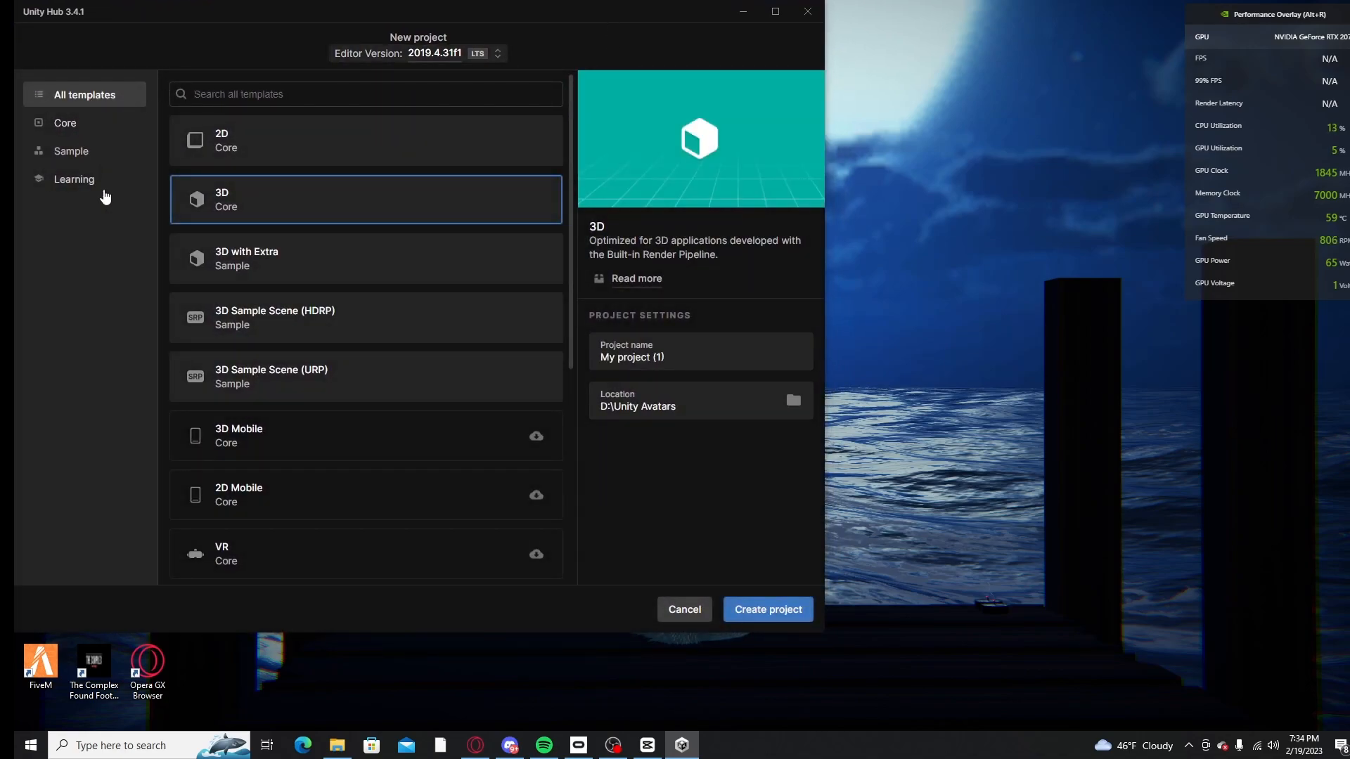
click(686, 610)
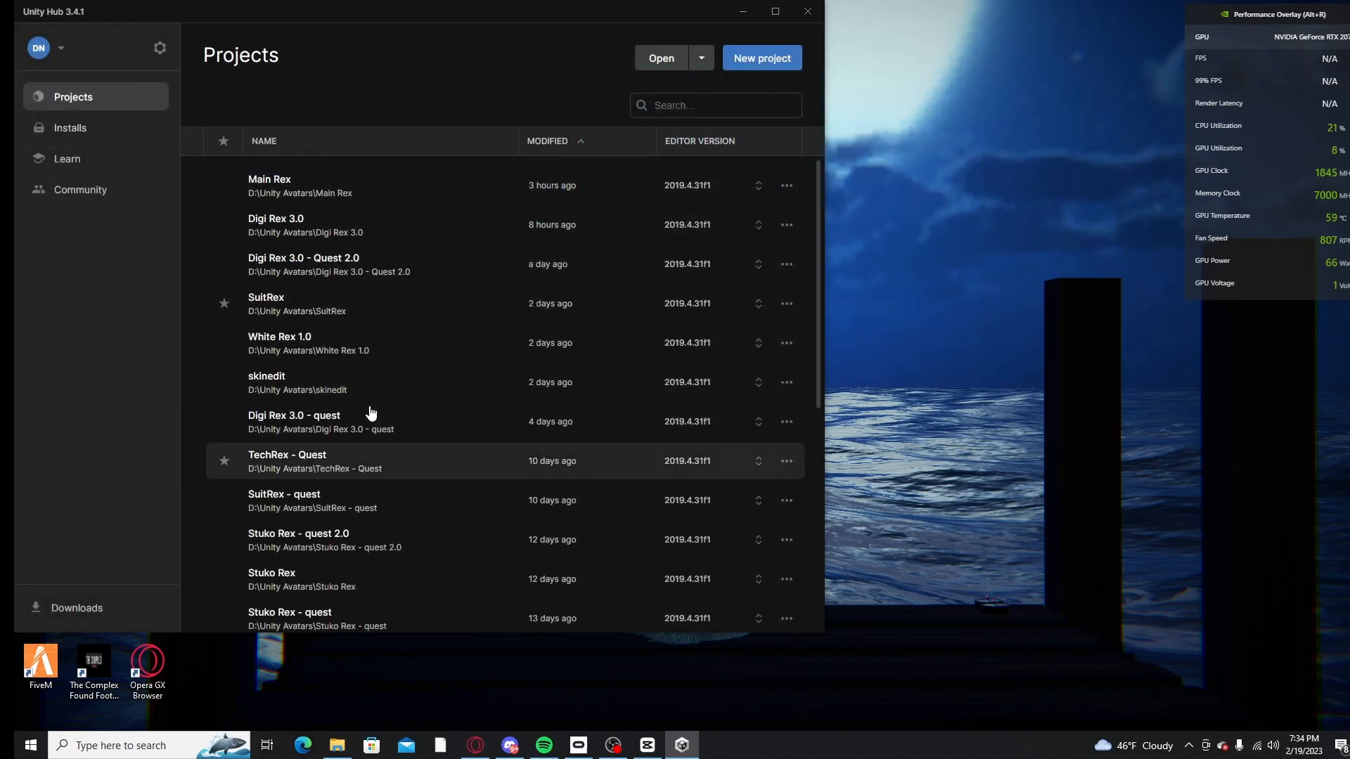
Step: Check the installed editors and the options for 2019.4.31f1, and look through the list of existing projects
click(67, 131)
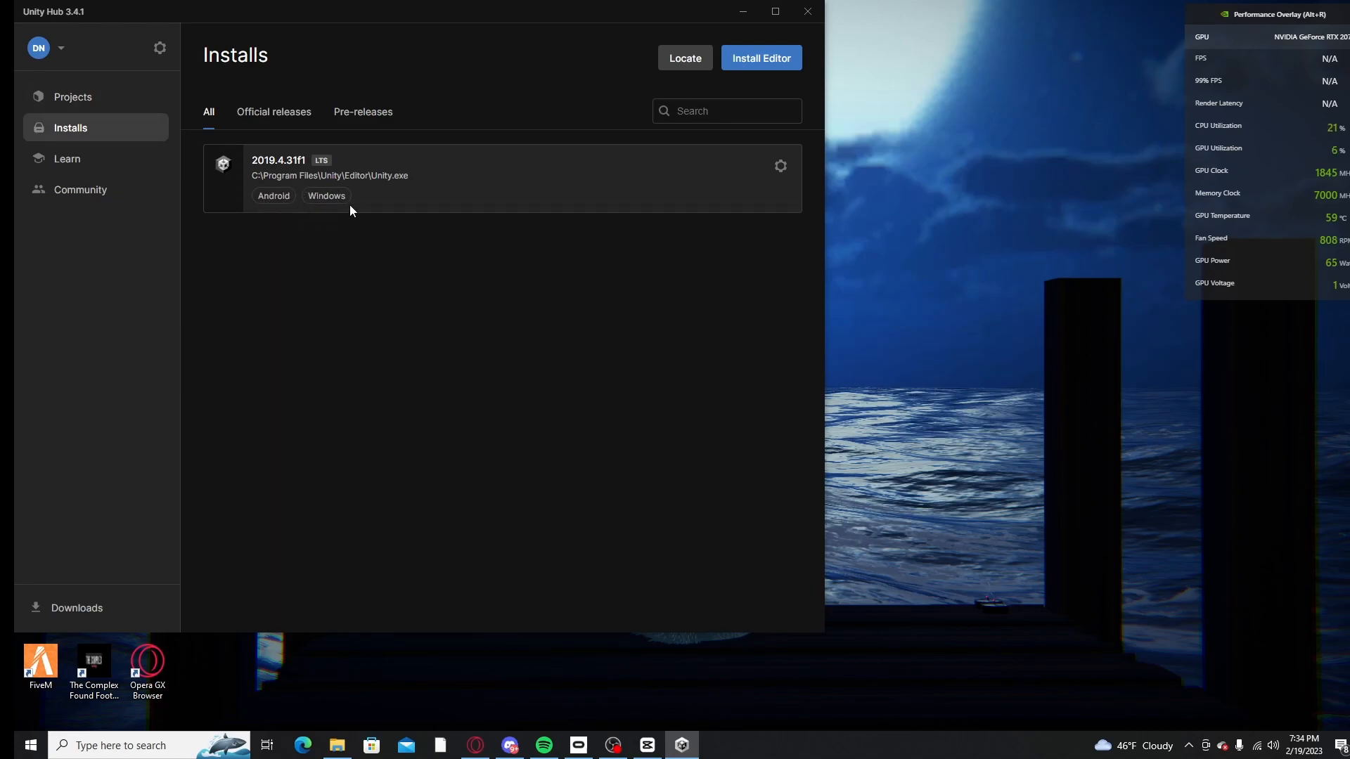
click(780, 166)
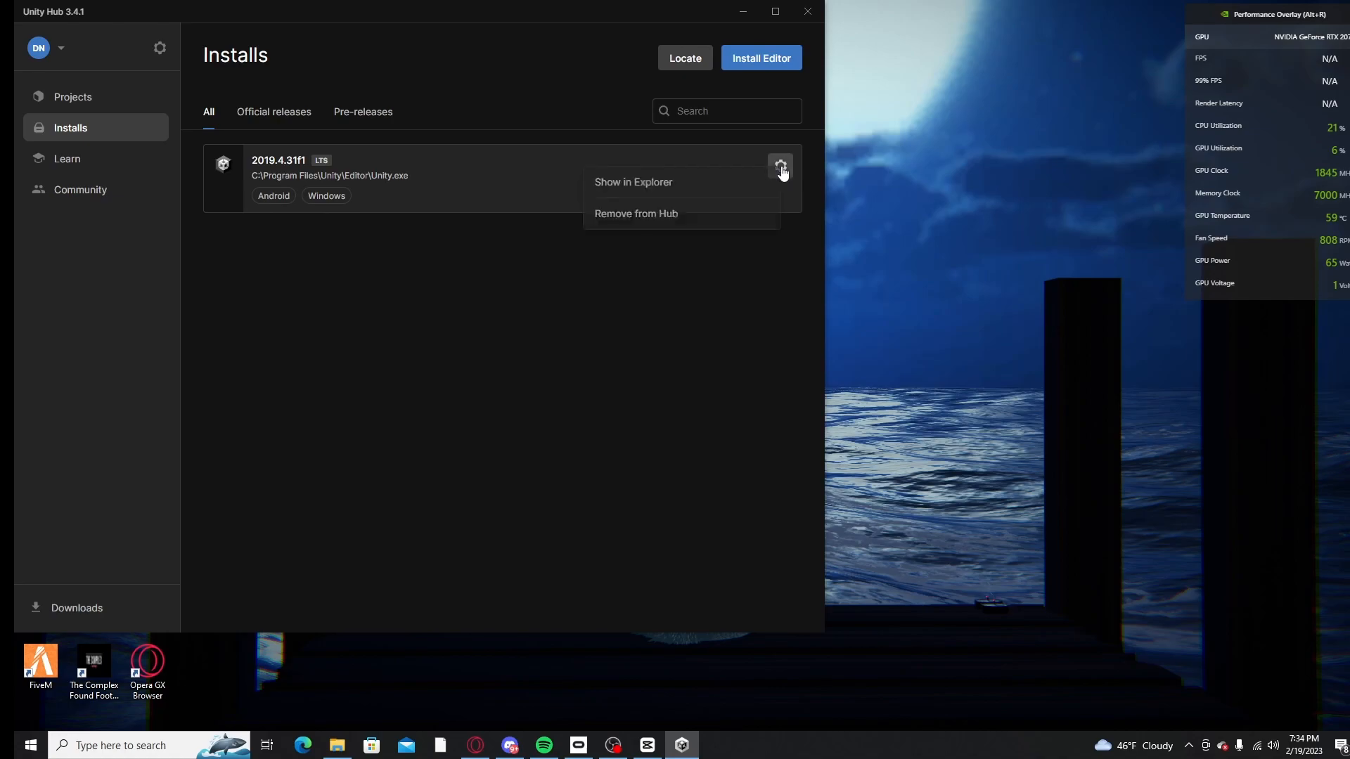
click(655, 345)
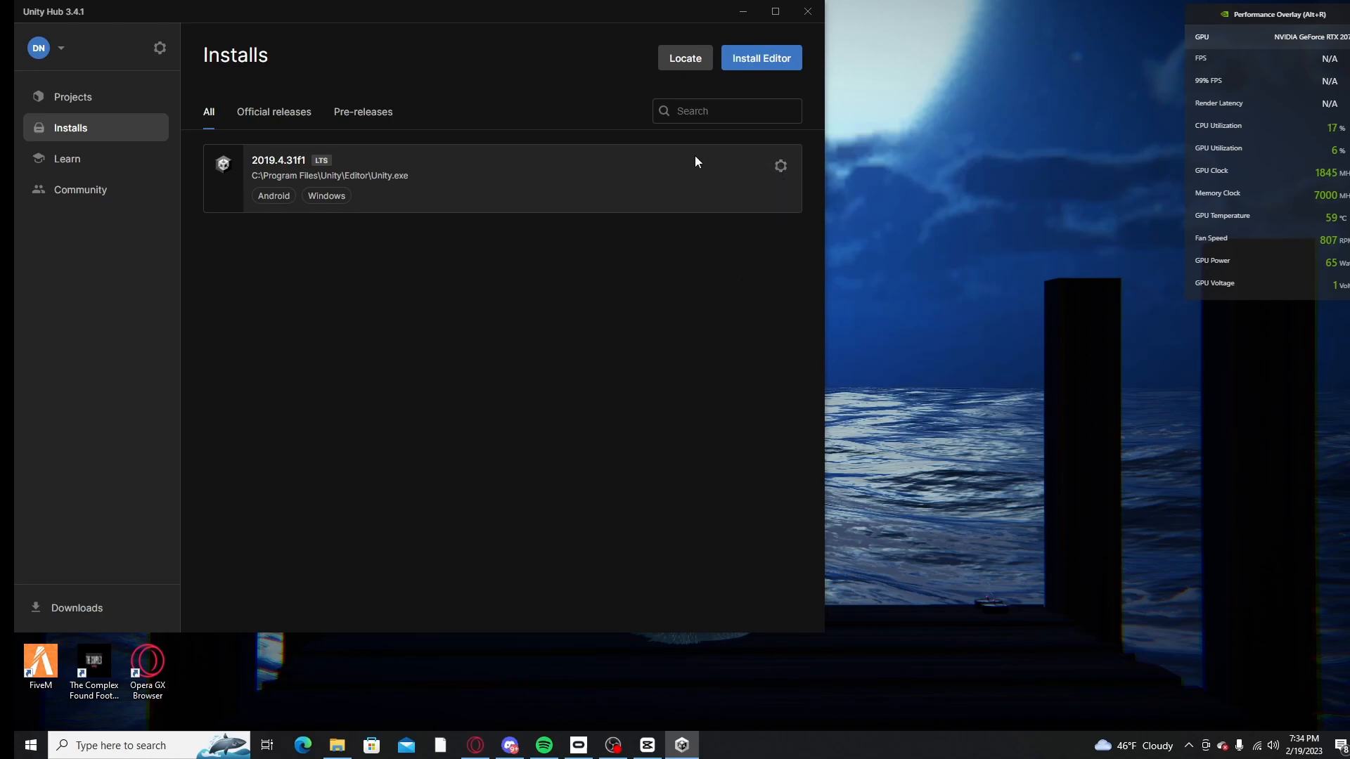
click(79, 99)
click(80, 128)
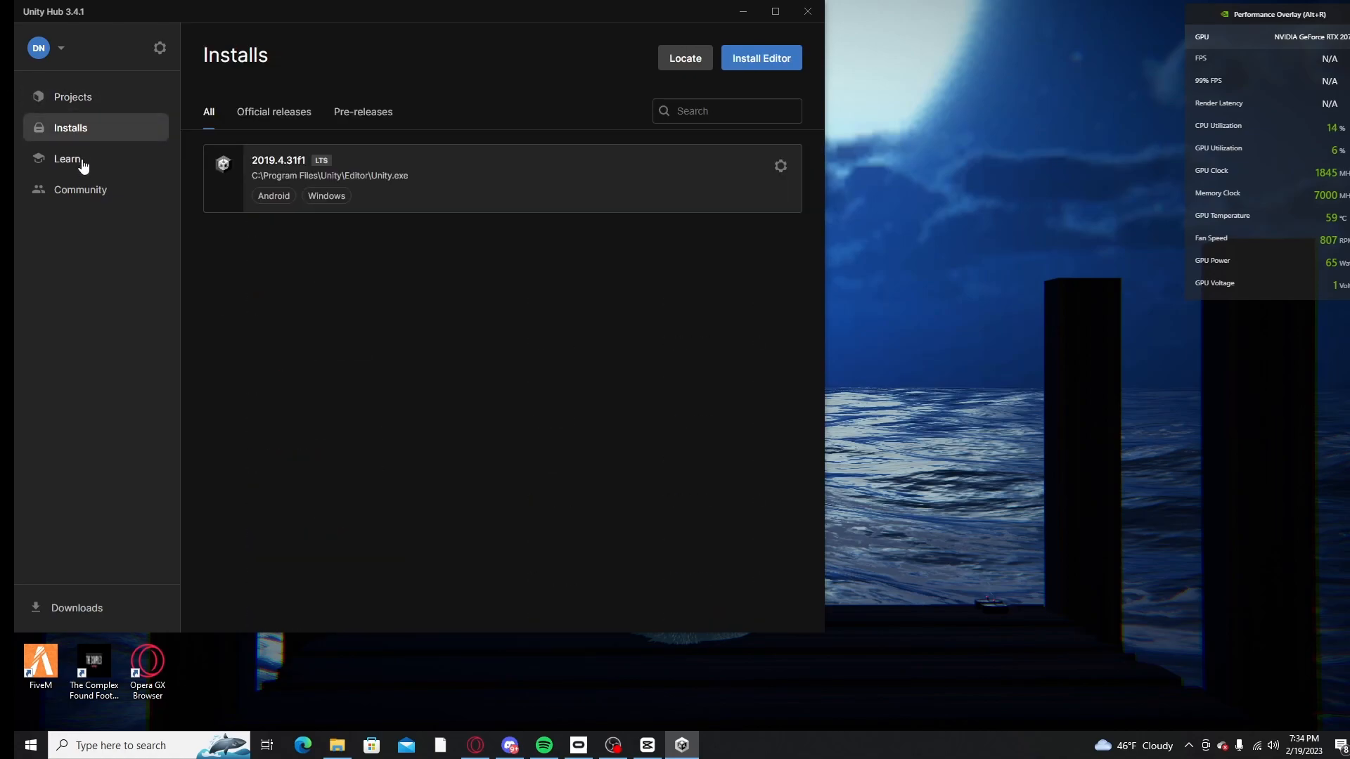
click(65, 102)
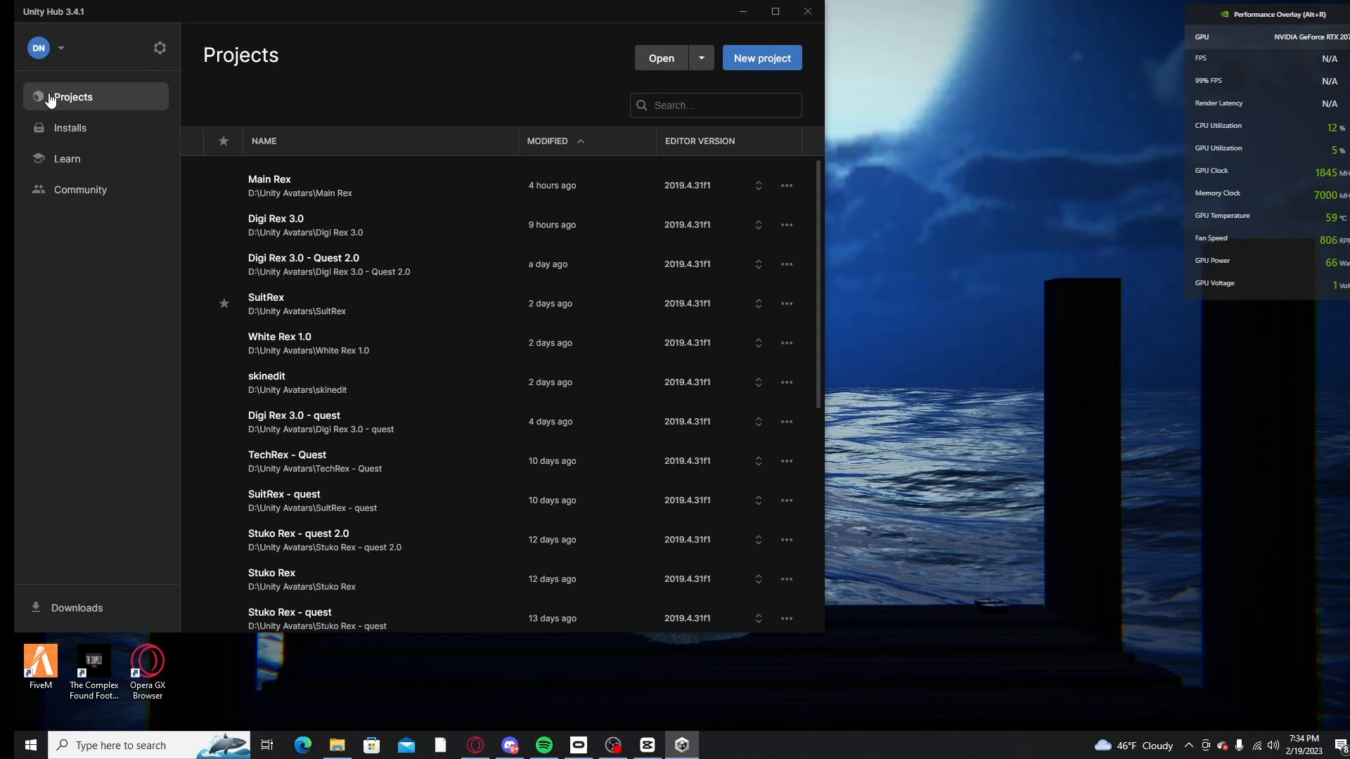
scroll(385, 204, down, 10)
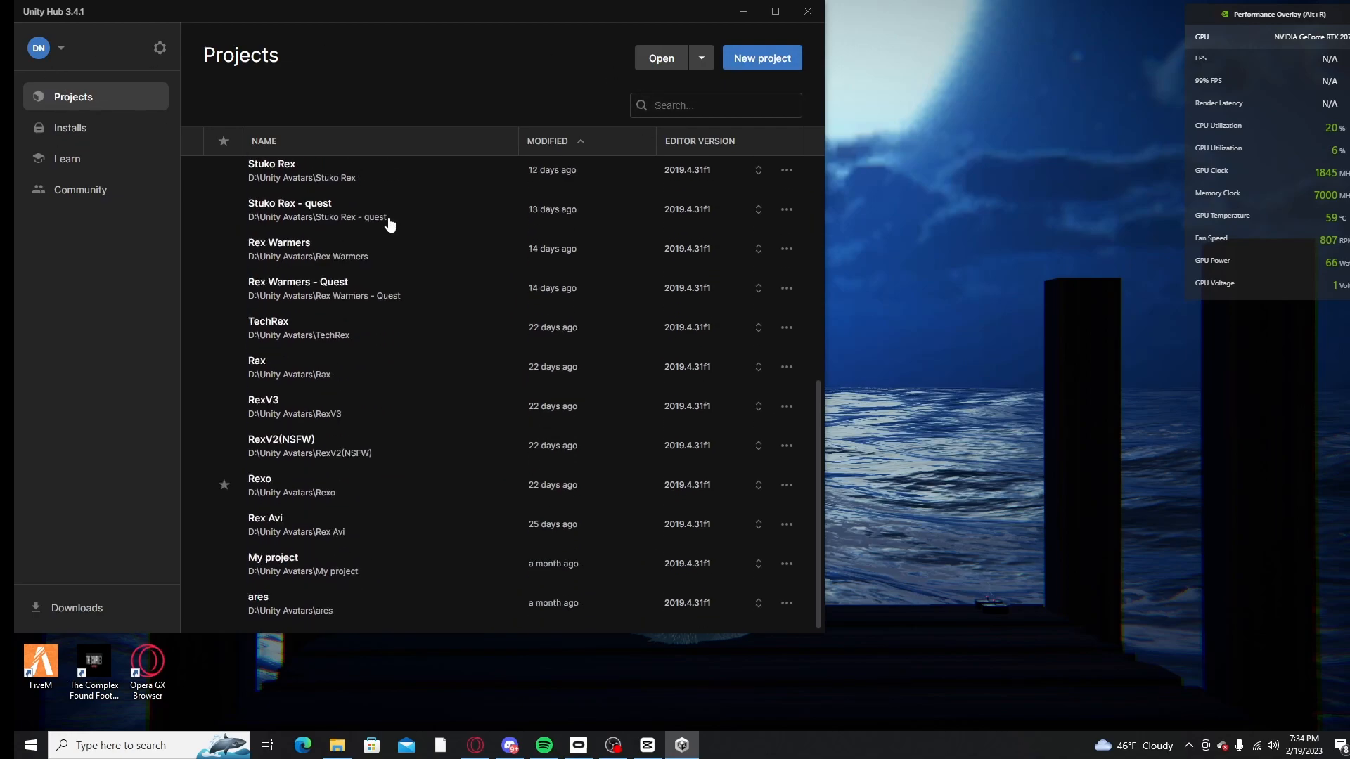
scroll(382, 225, up, 10)
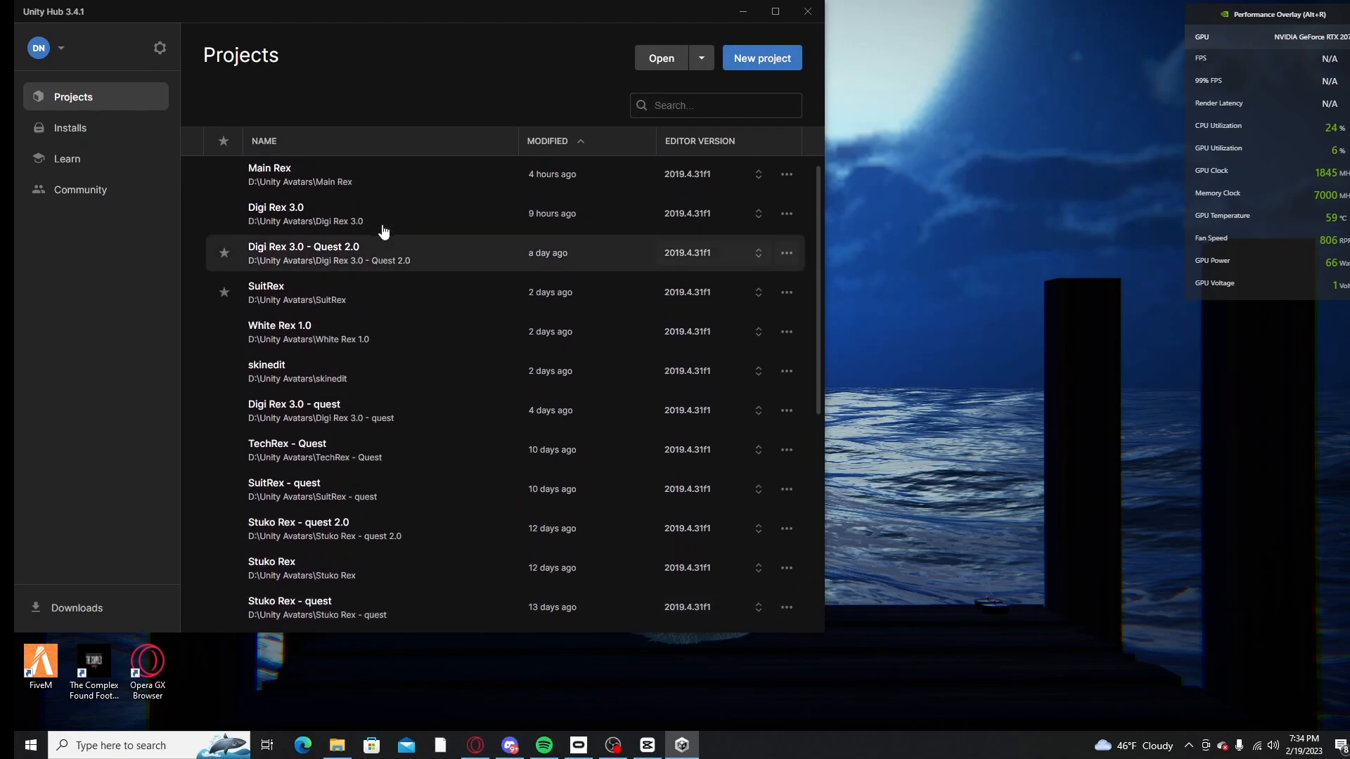
Step: Start a new project and look through the available templates
click(762, 59)
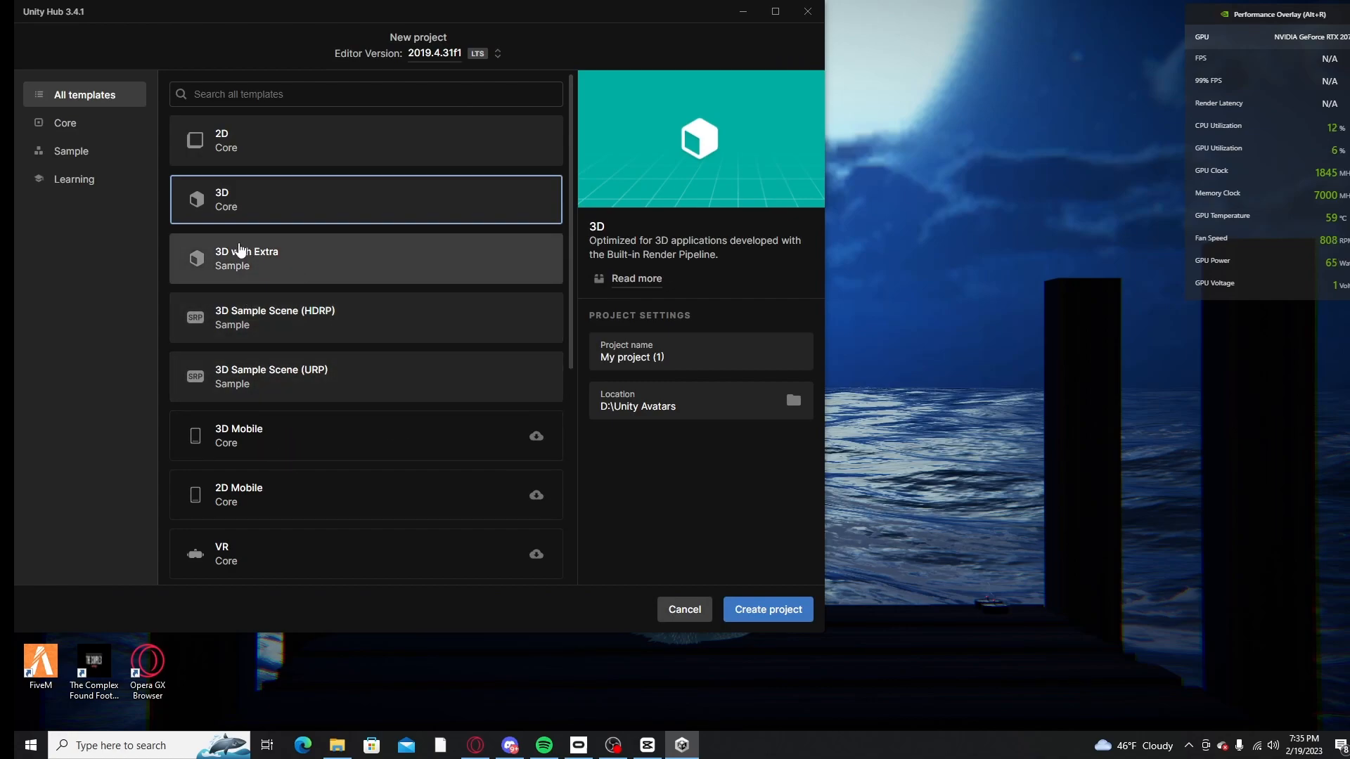
scroll(380, 386, down, 3)
scroll(361, 458, down, 4)
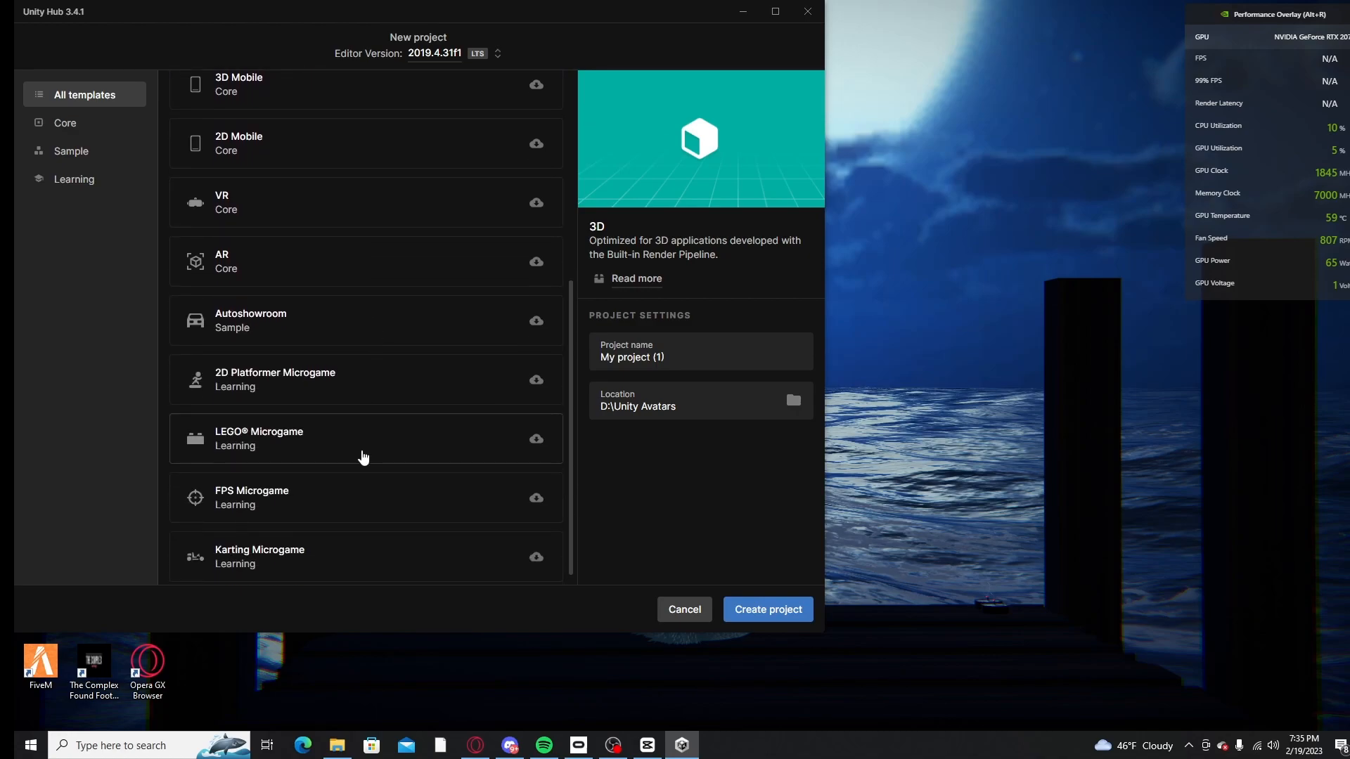
scroll(356, 495, up, 7)
scroll(313, 401, down, 6)
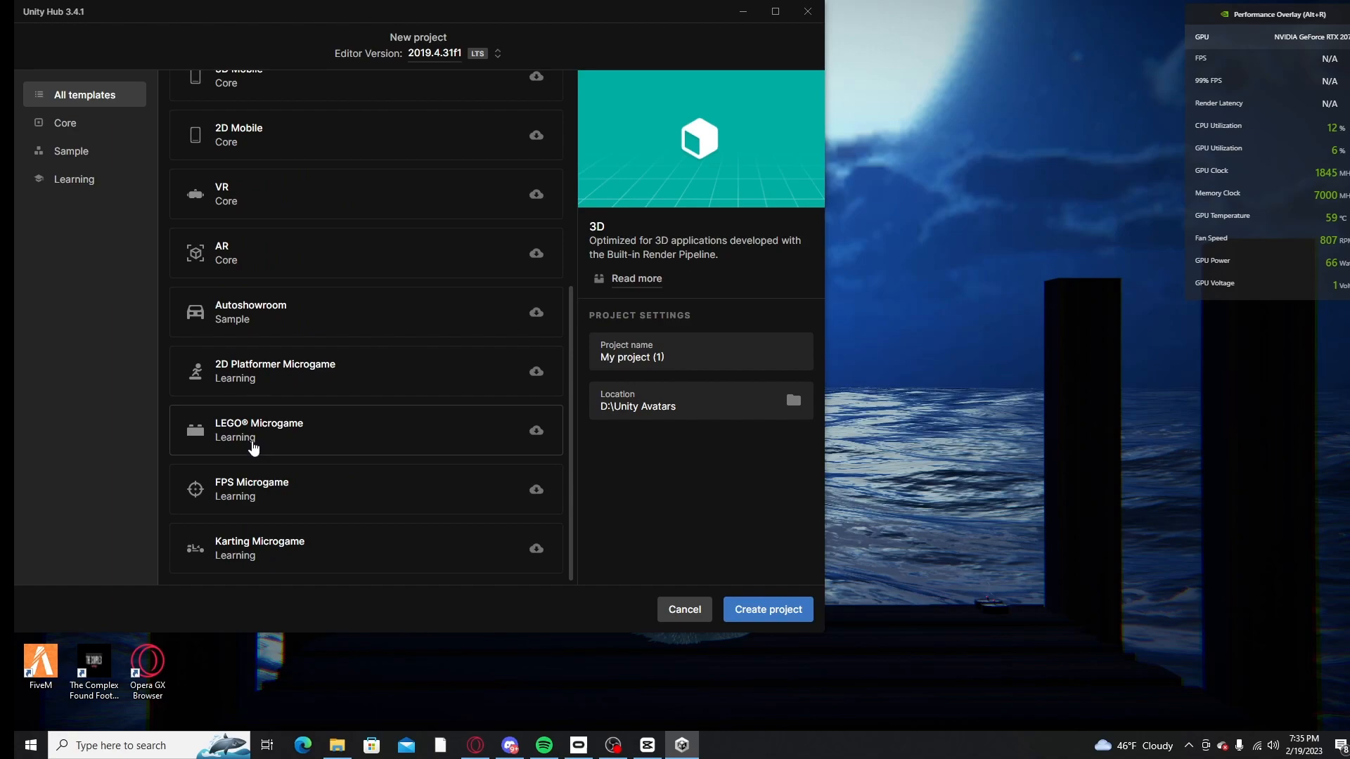
scroll(316, 443, up, 6)
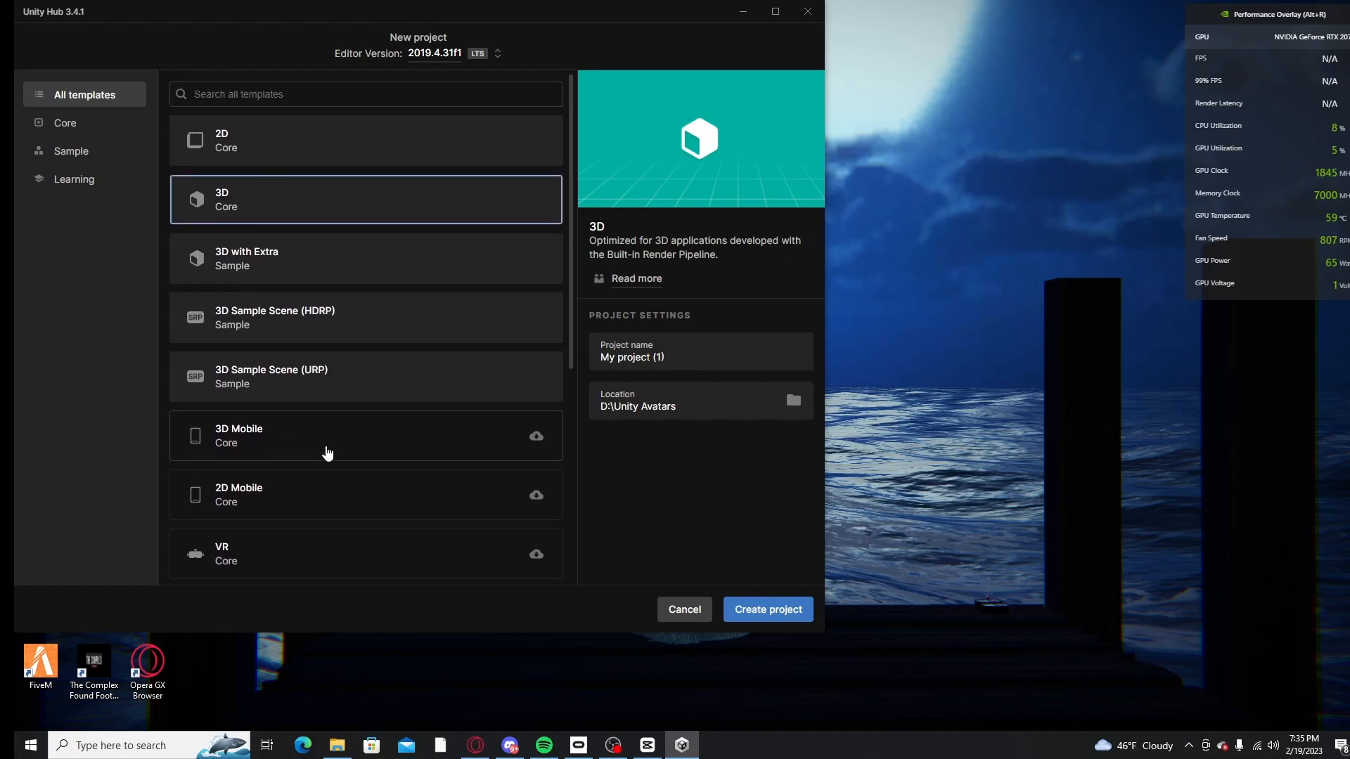
Step: Name the new project "Video"
click(665, 365)
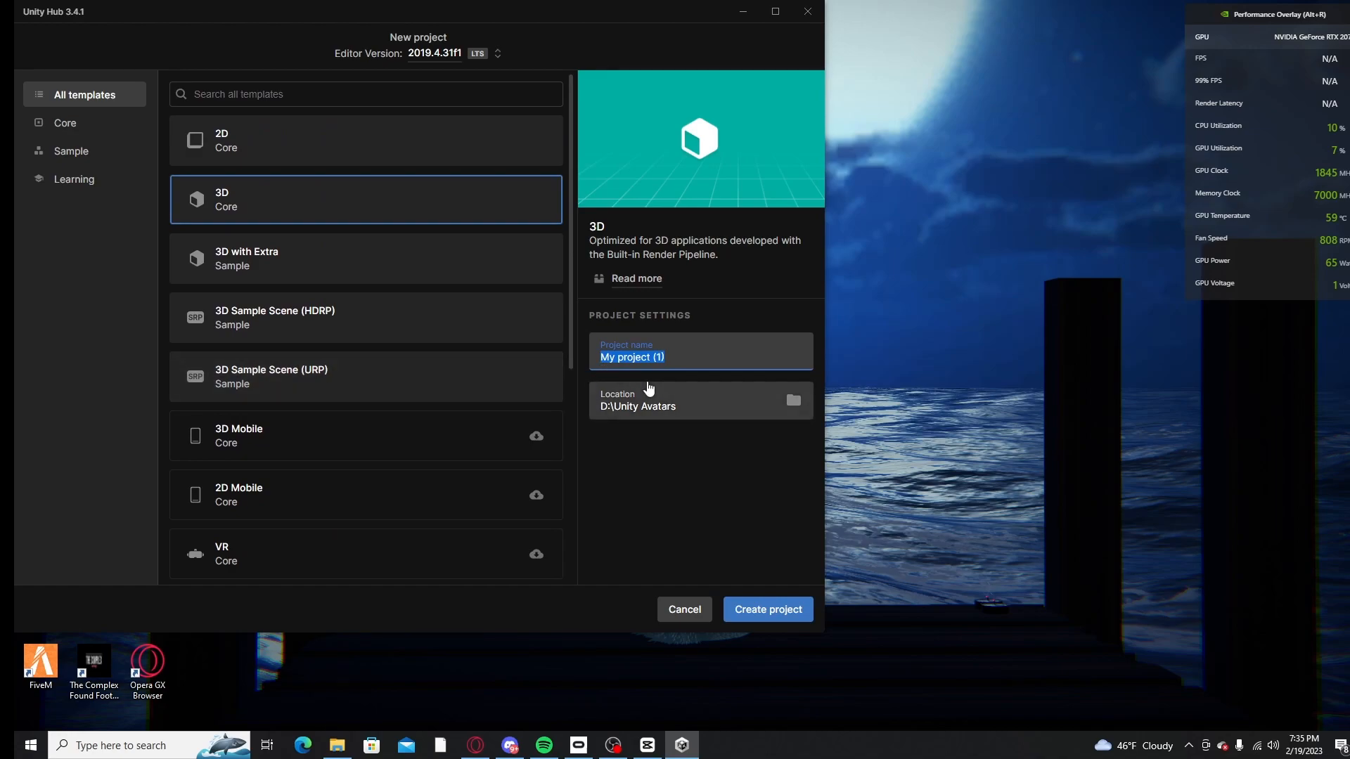
key(BackSpace)
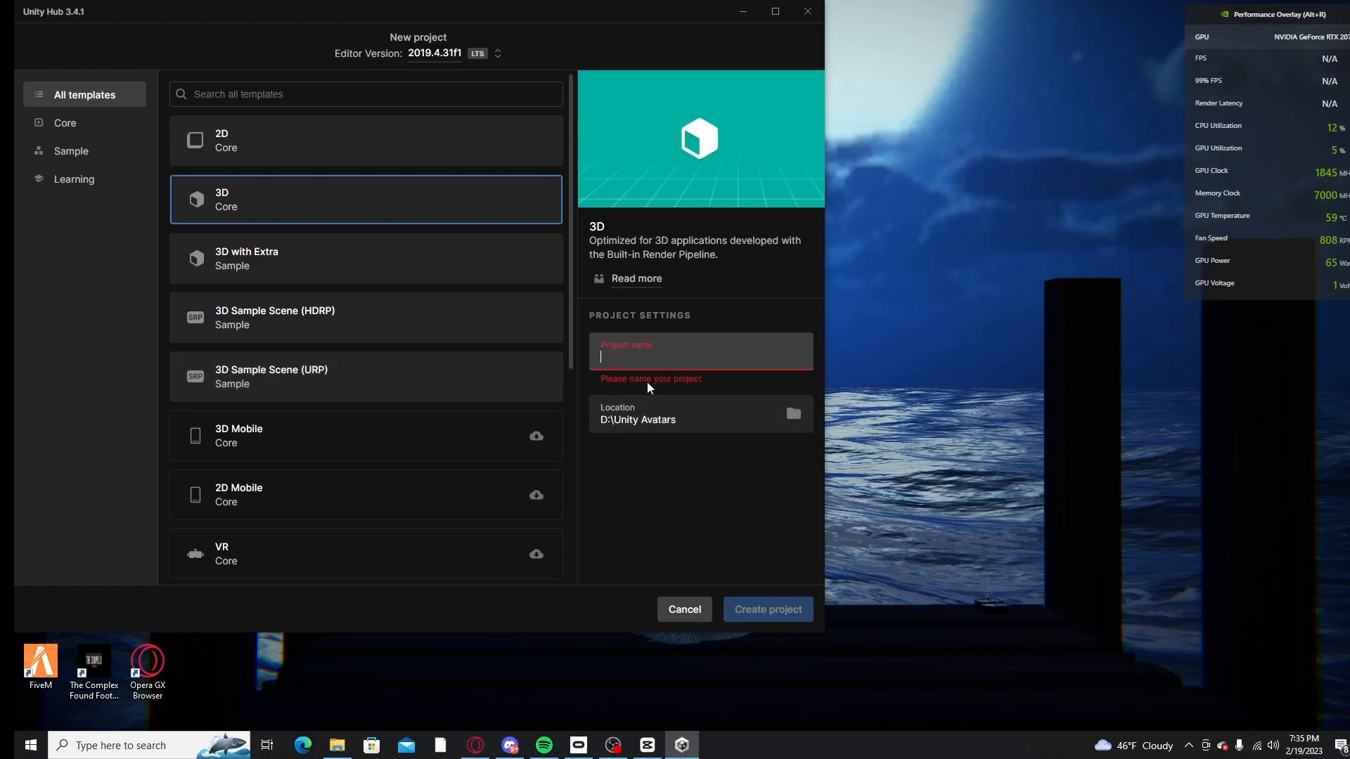
text(s)
key(BackSpace)
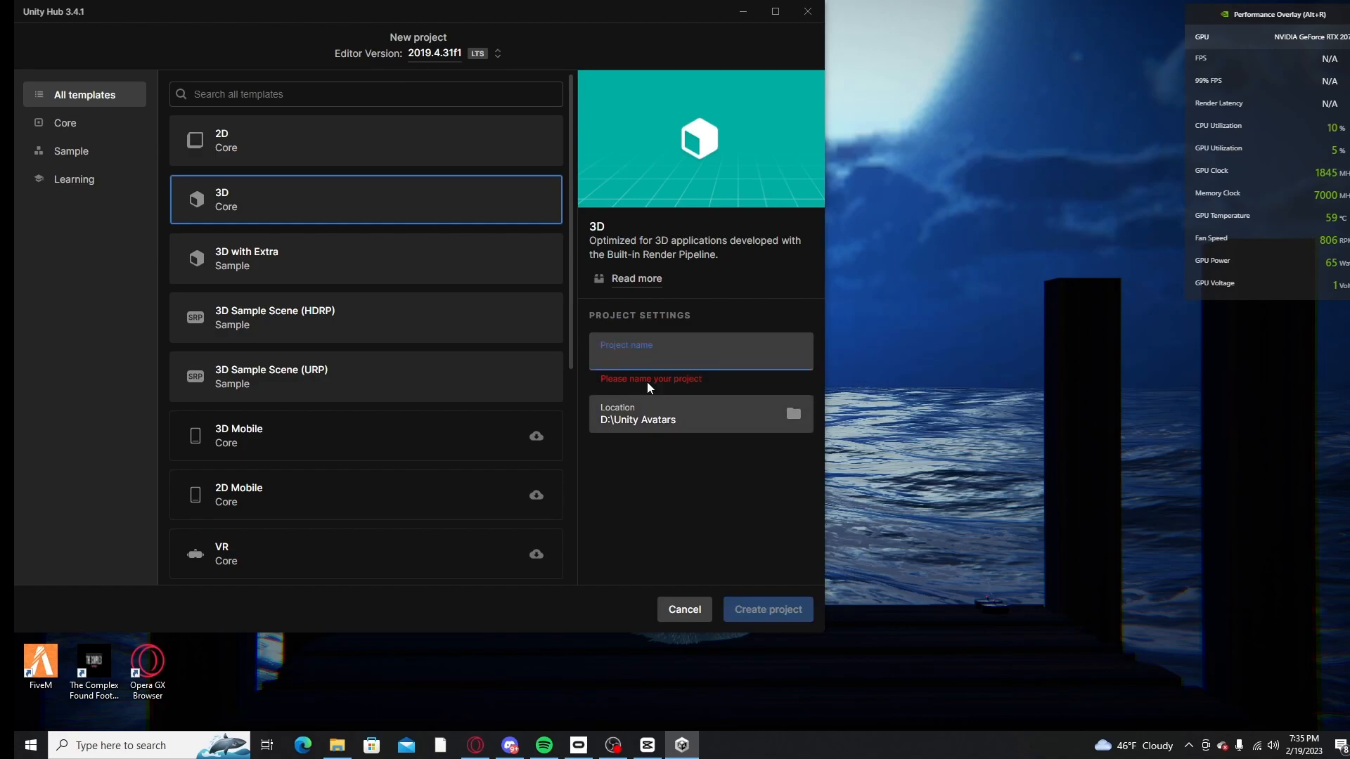
text(Video)
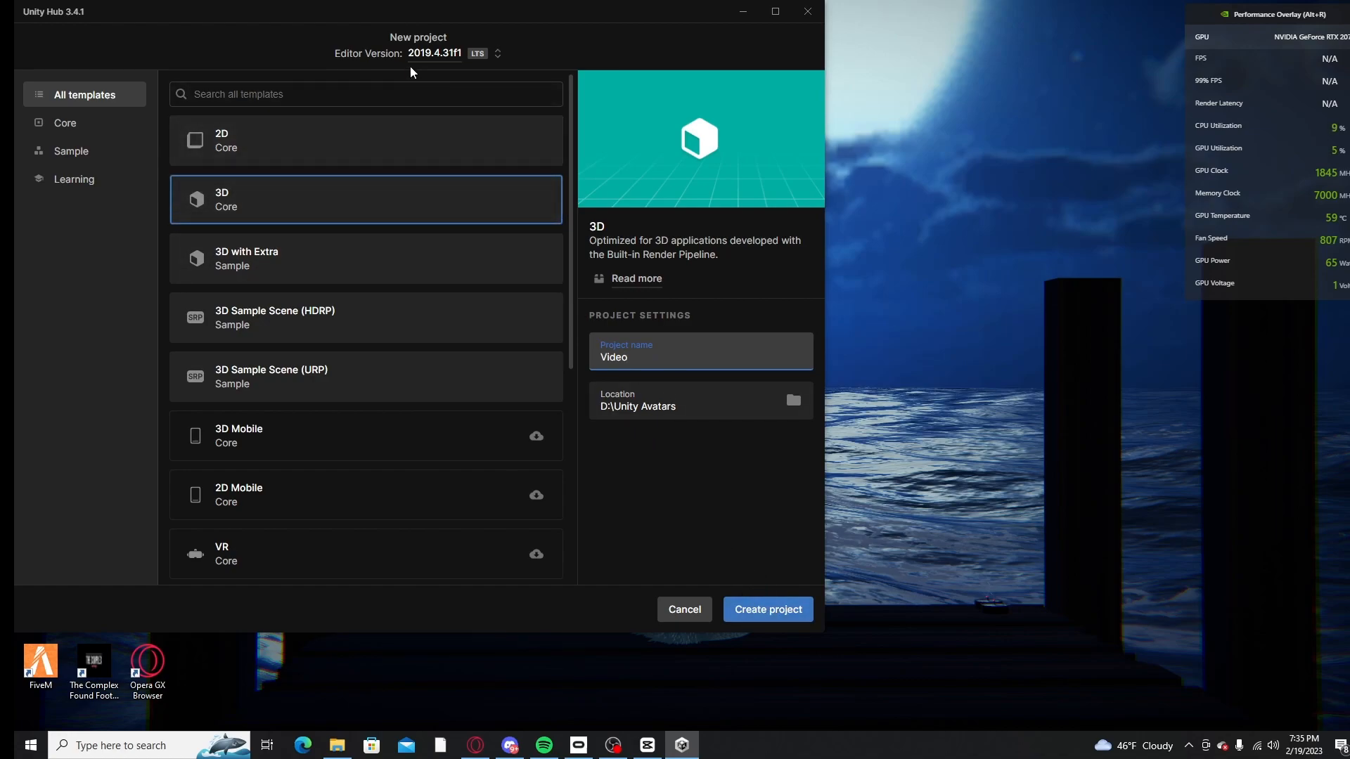
Step: Select 2019.4.31f1 as the new project's editor version
click(436, 53)
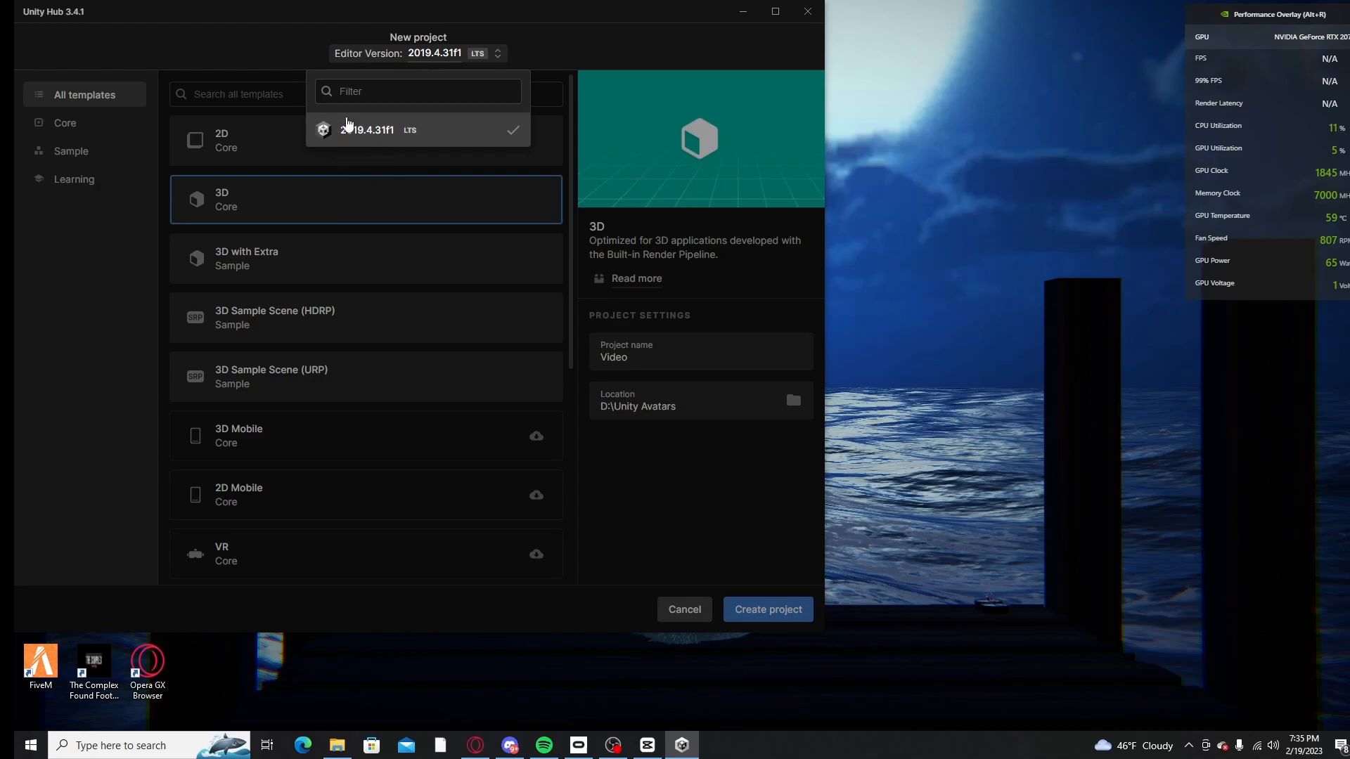
click(361, 131)
click(417, 60)
click(447, 121)
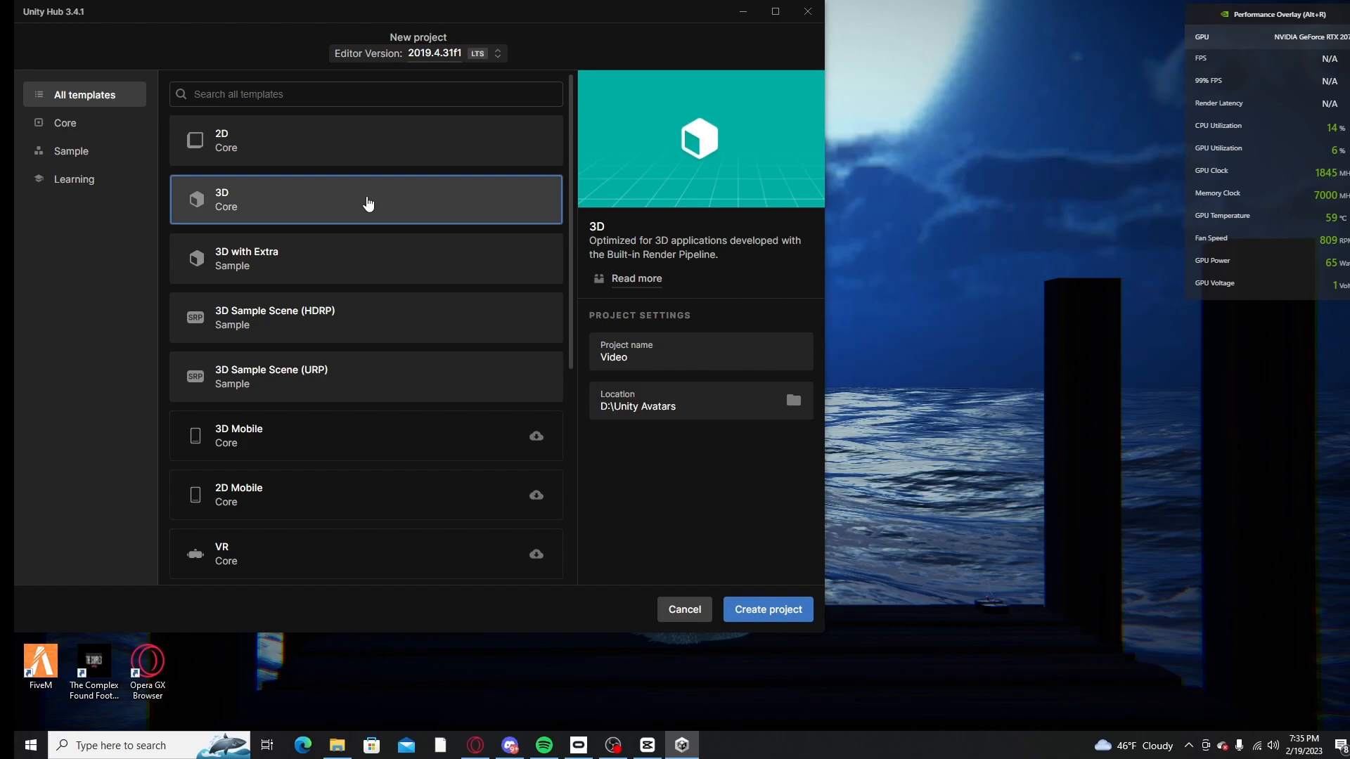
Step: Create the project from the 3D Core template
click(791, 611)
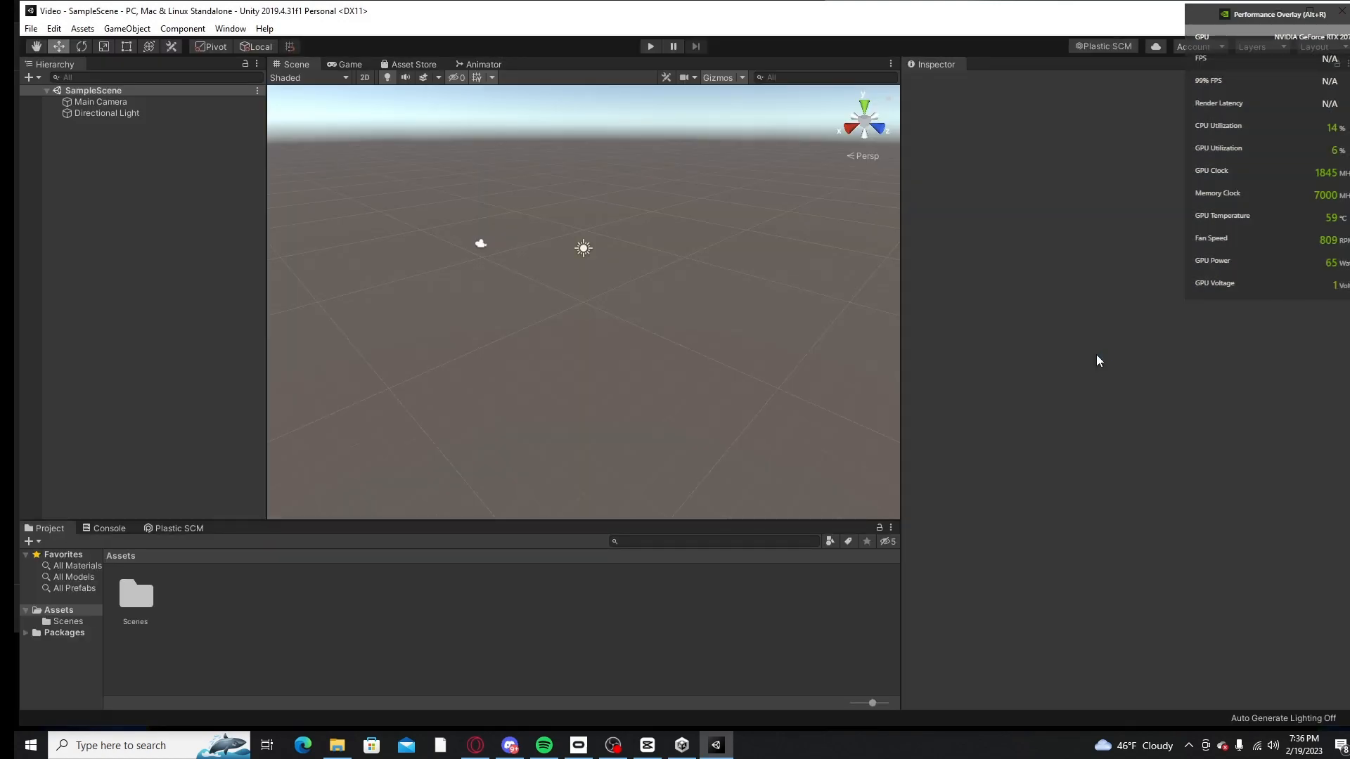
Step: Switch to the Opera browser and go to the VRChat website's login page
click(337, 745)
click(479, 747)
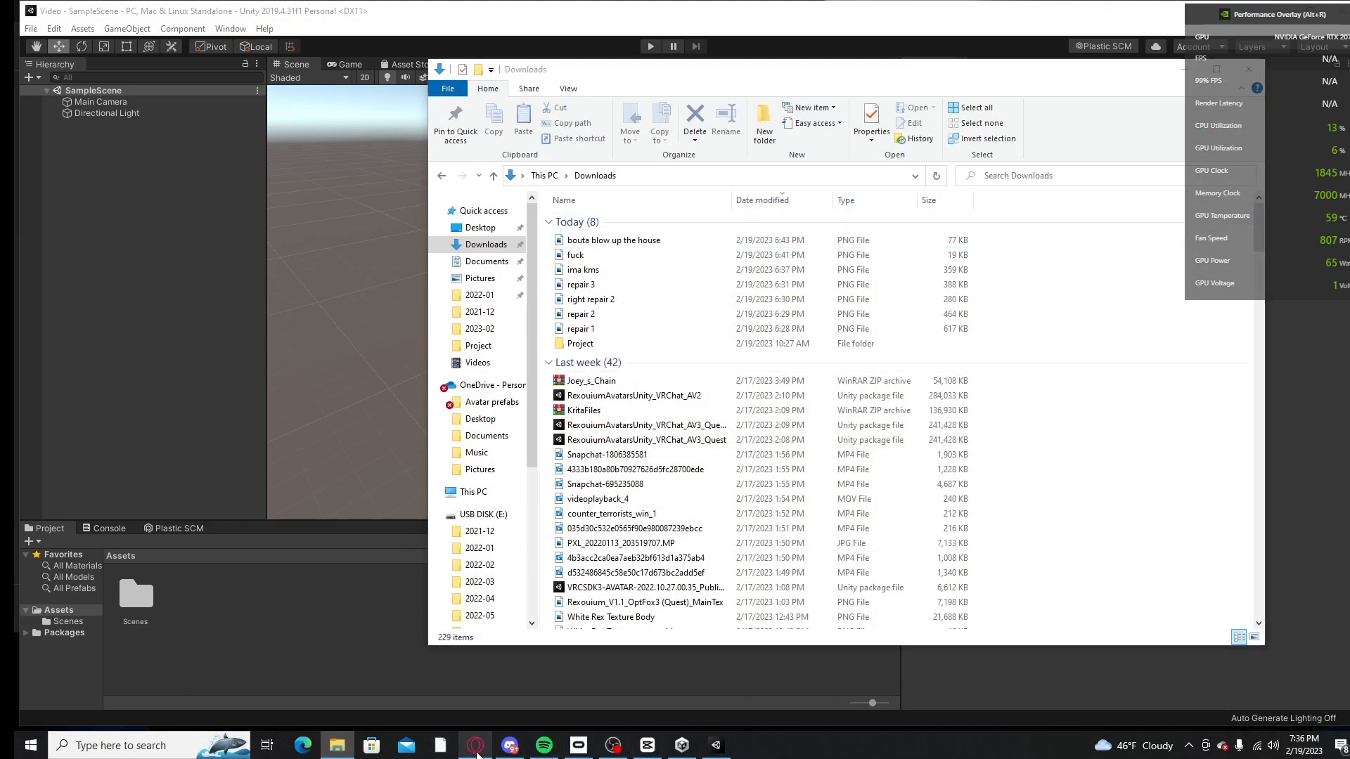
click(991, 39)
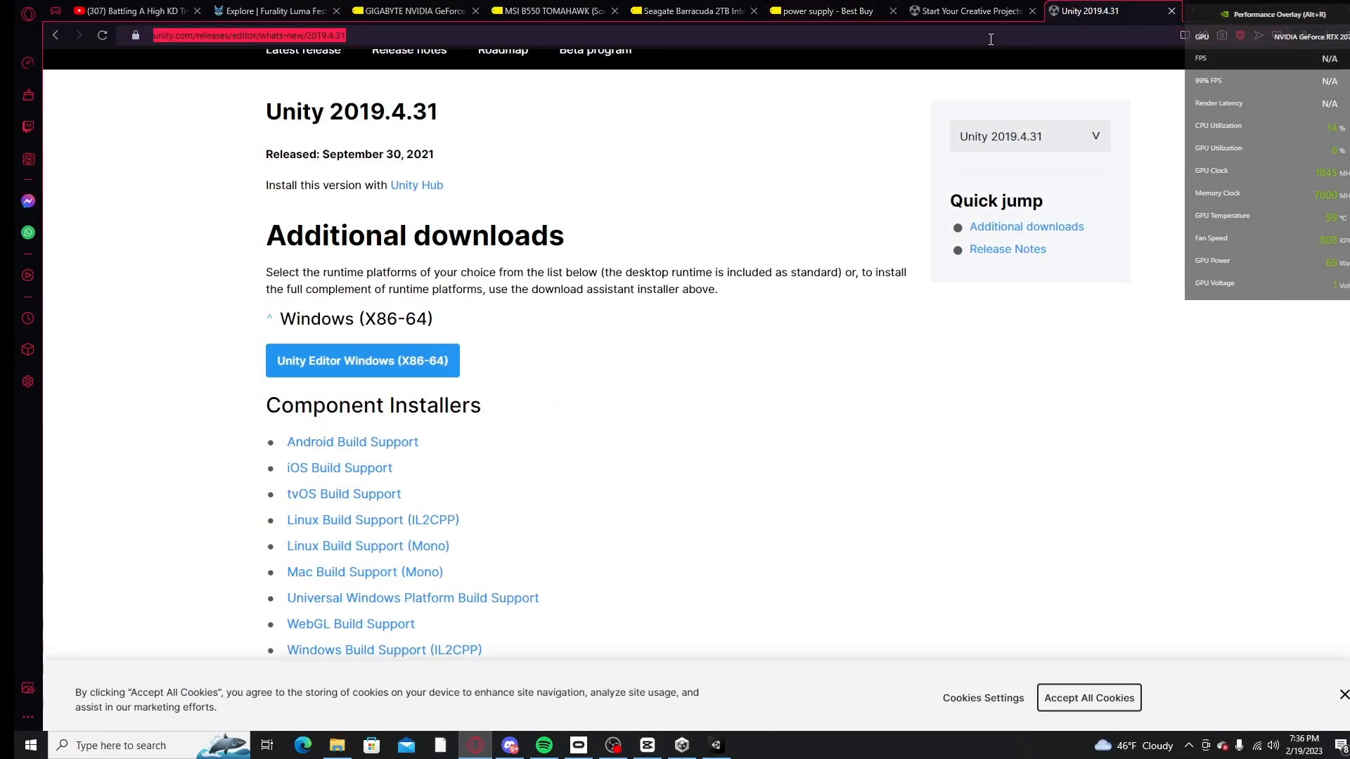
text(vrchat)
key(Return)
Step: Log in to VRChat with the saved username and the account password
click(582, 192)
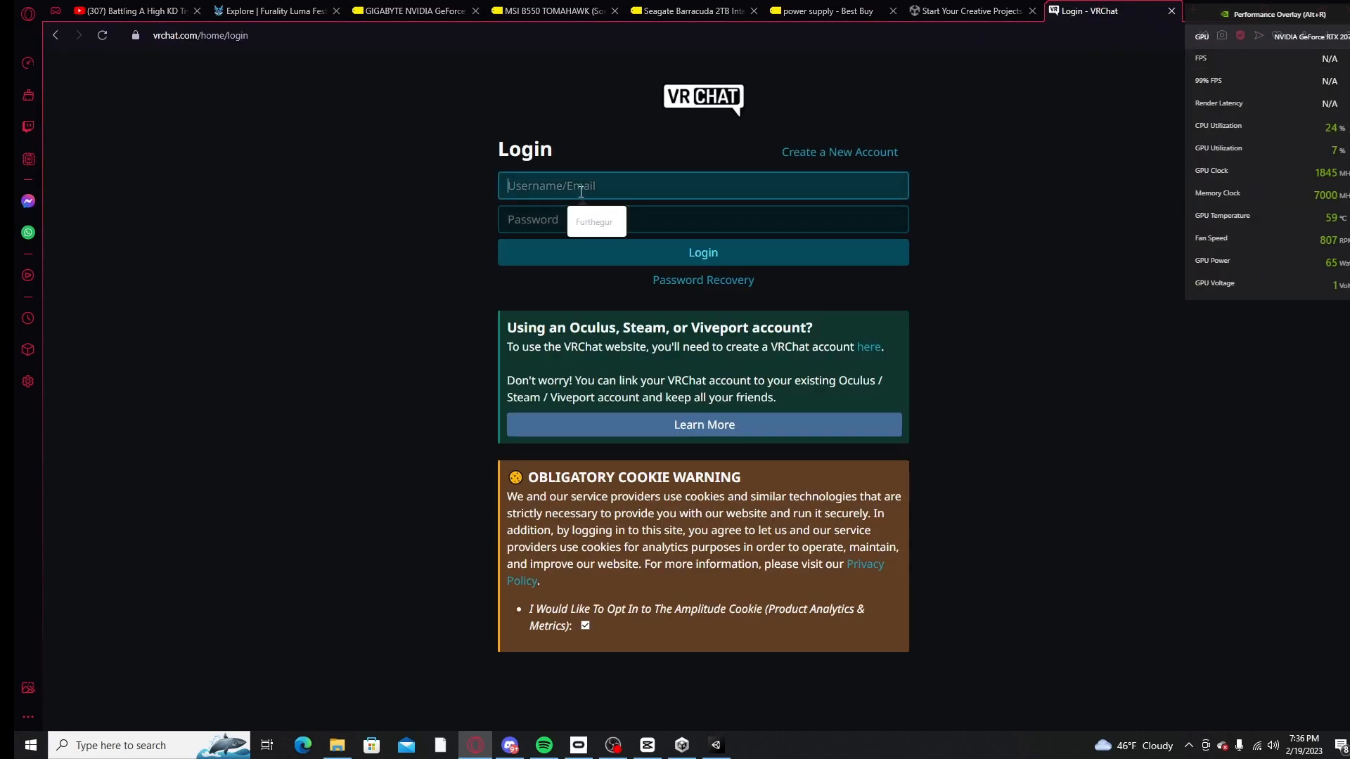
click(617, 224)
click(604, 224)
text(•)
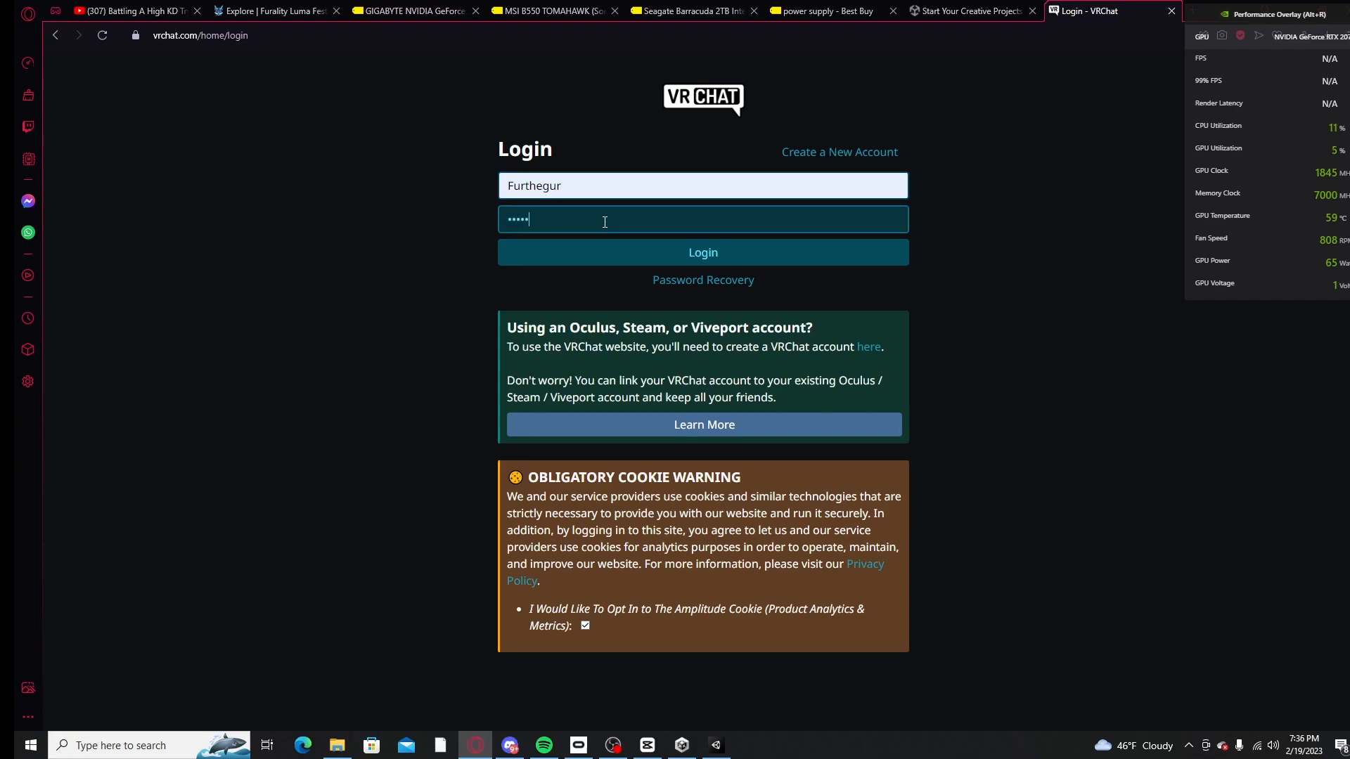
click(758, 262)
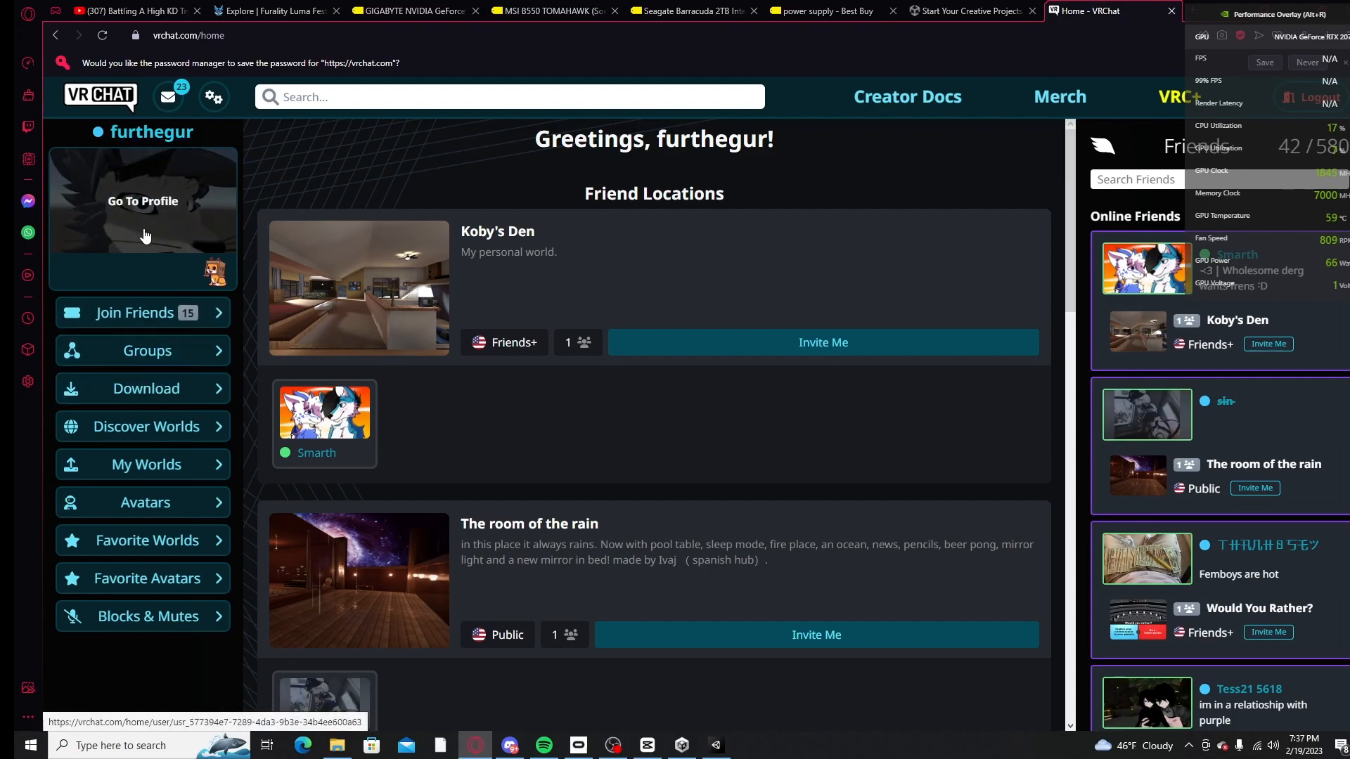
Step: Download the Legacy Avatar SDK (SDK3 - Avatars) from the VRChat site's download page
click(140, 391)
scroll(656, 323, down, 1)
scroll(656, 322, up, 1)
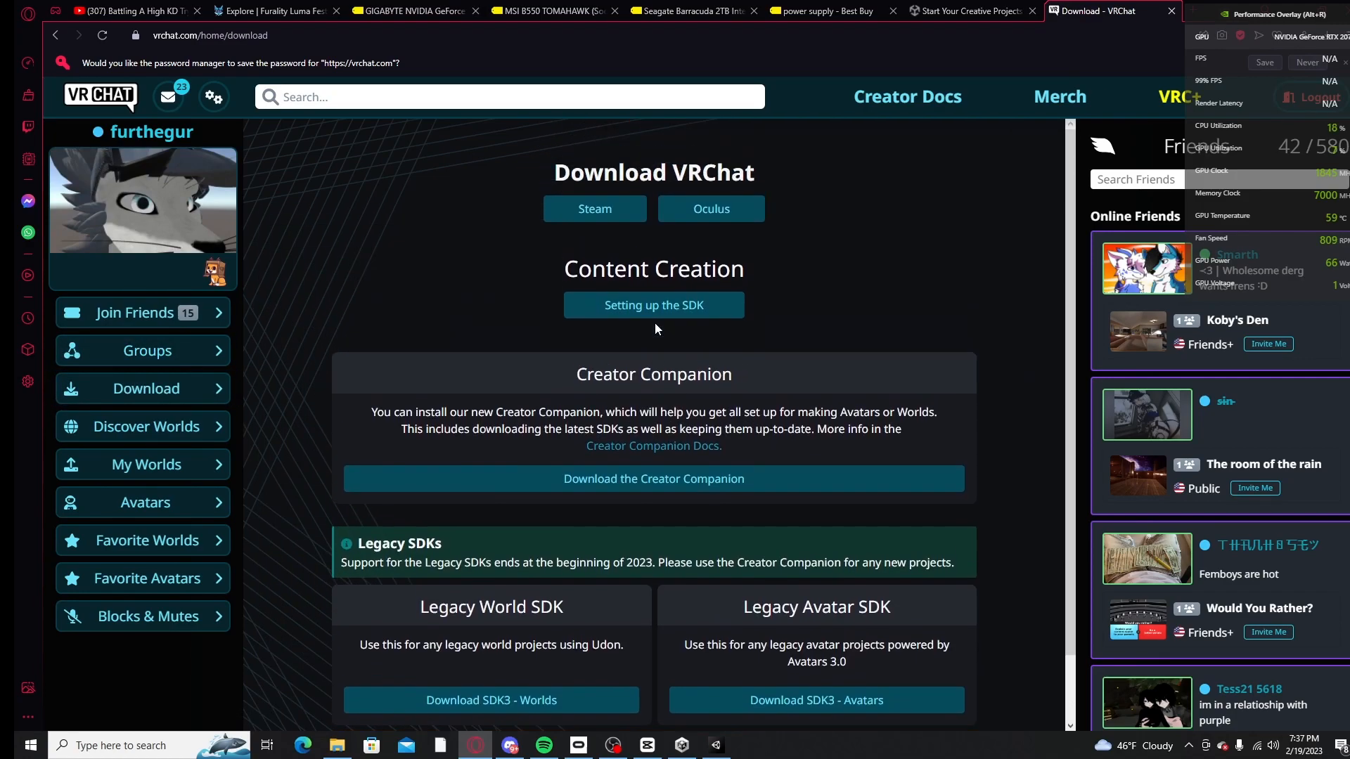
scroll(648, 332, down, 1)
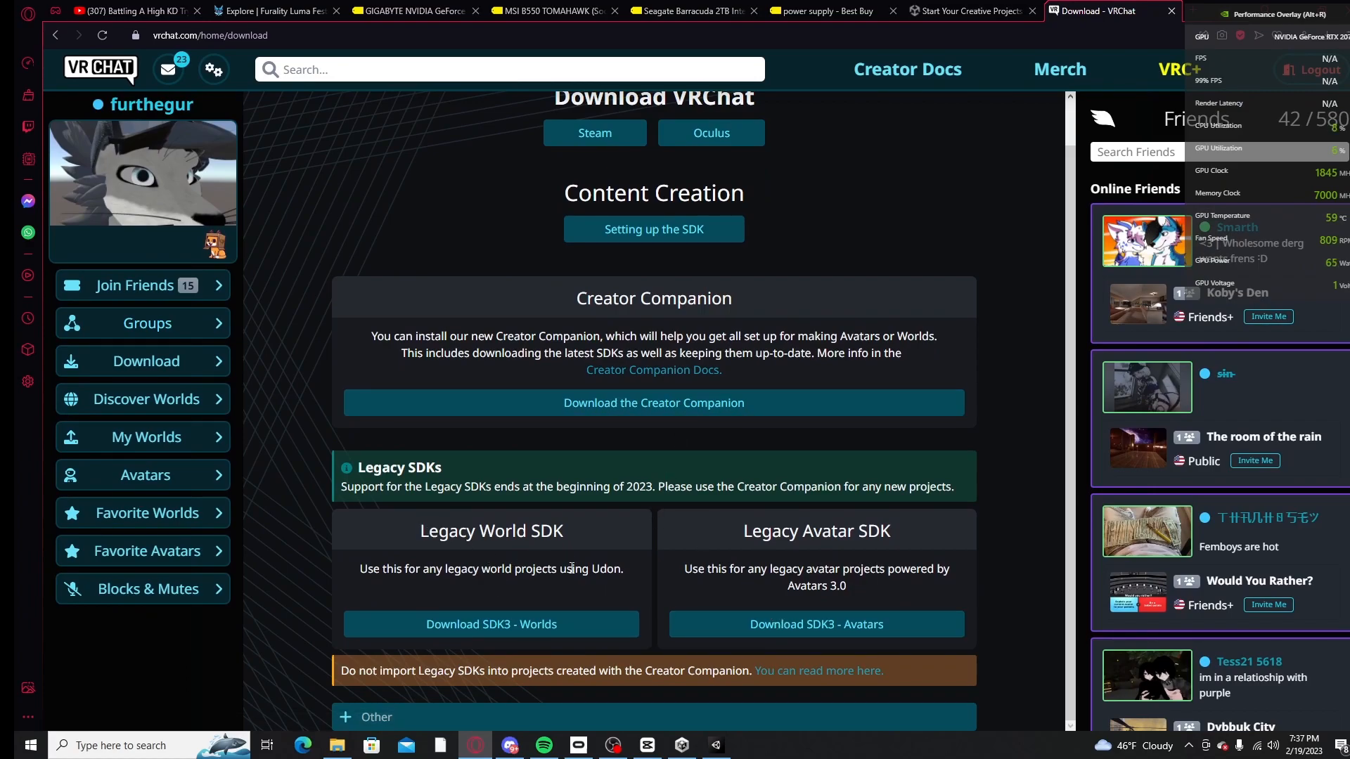
click(760, 635)
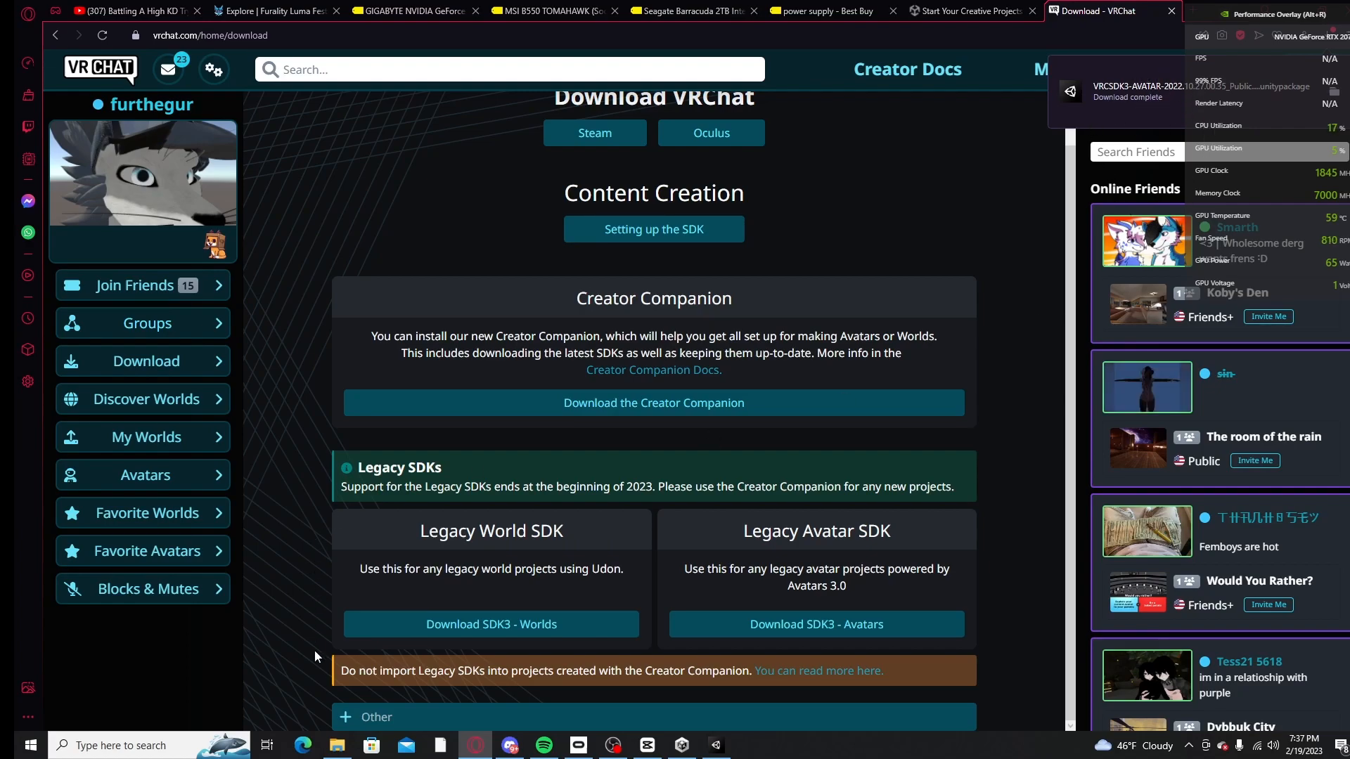
Step: Import all items of the downloaded VRCSDK3-AVATAR-2022.10.27.00.35_Public package into the Unity project's Assets
click(338, 746)
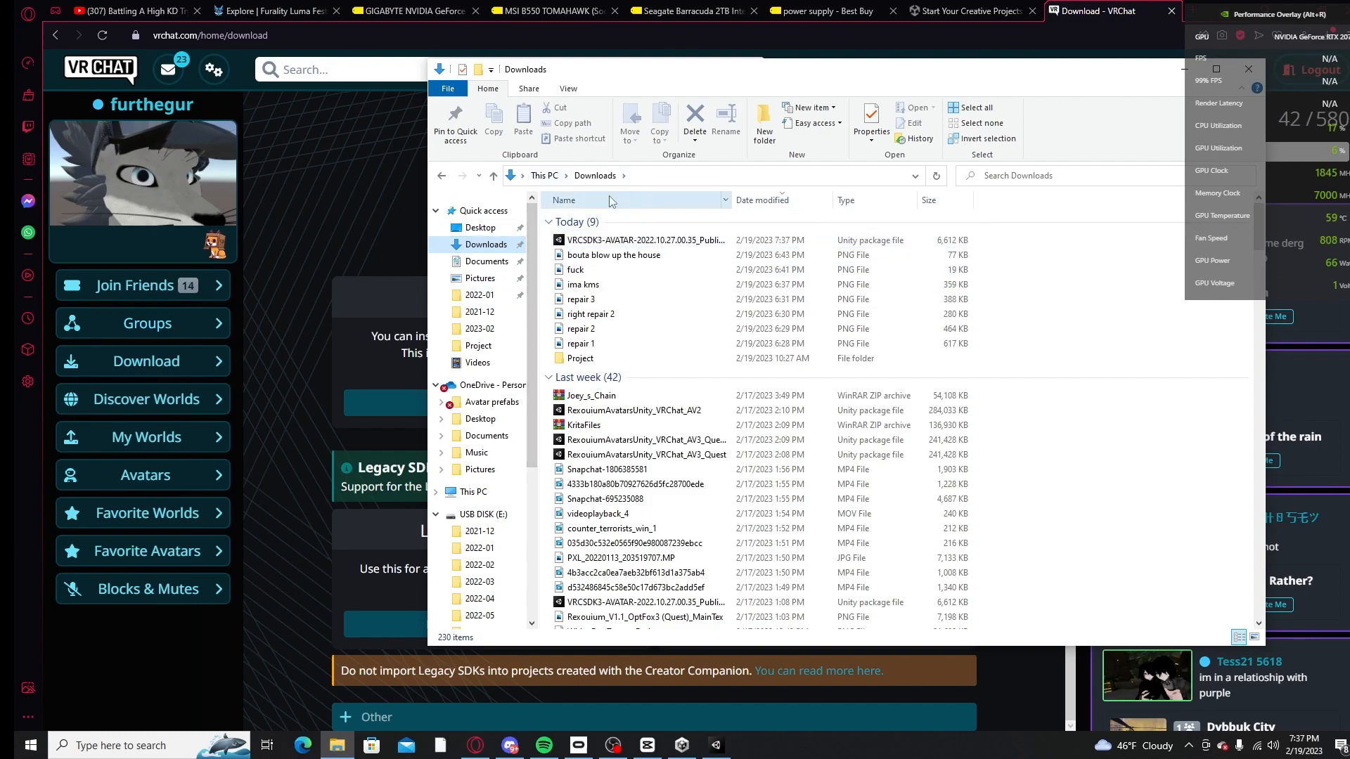
drag(619, 240, 365, 621)
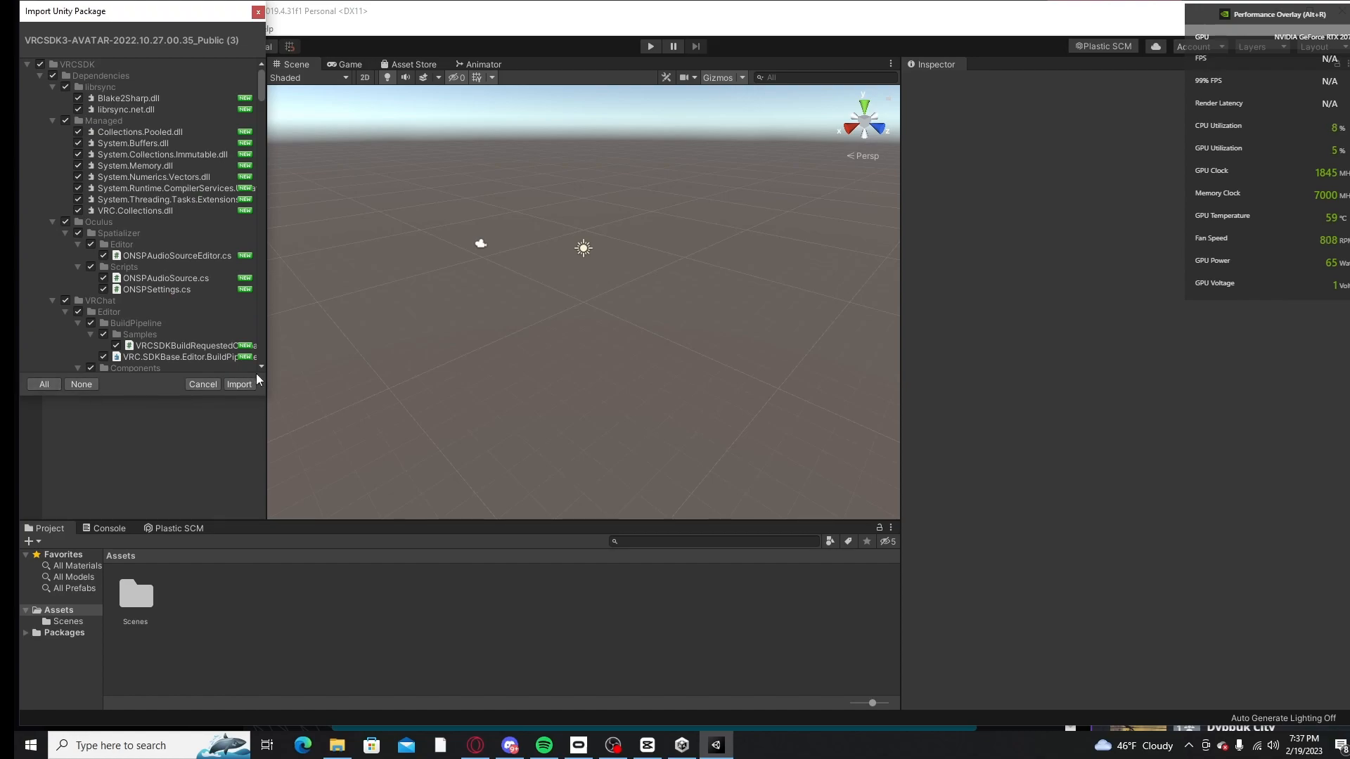
click(239, 385)
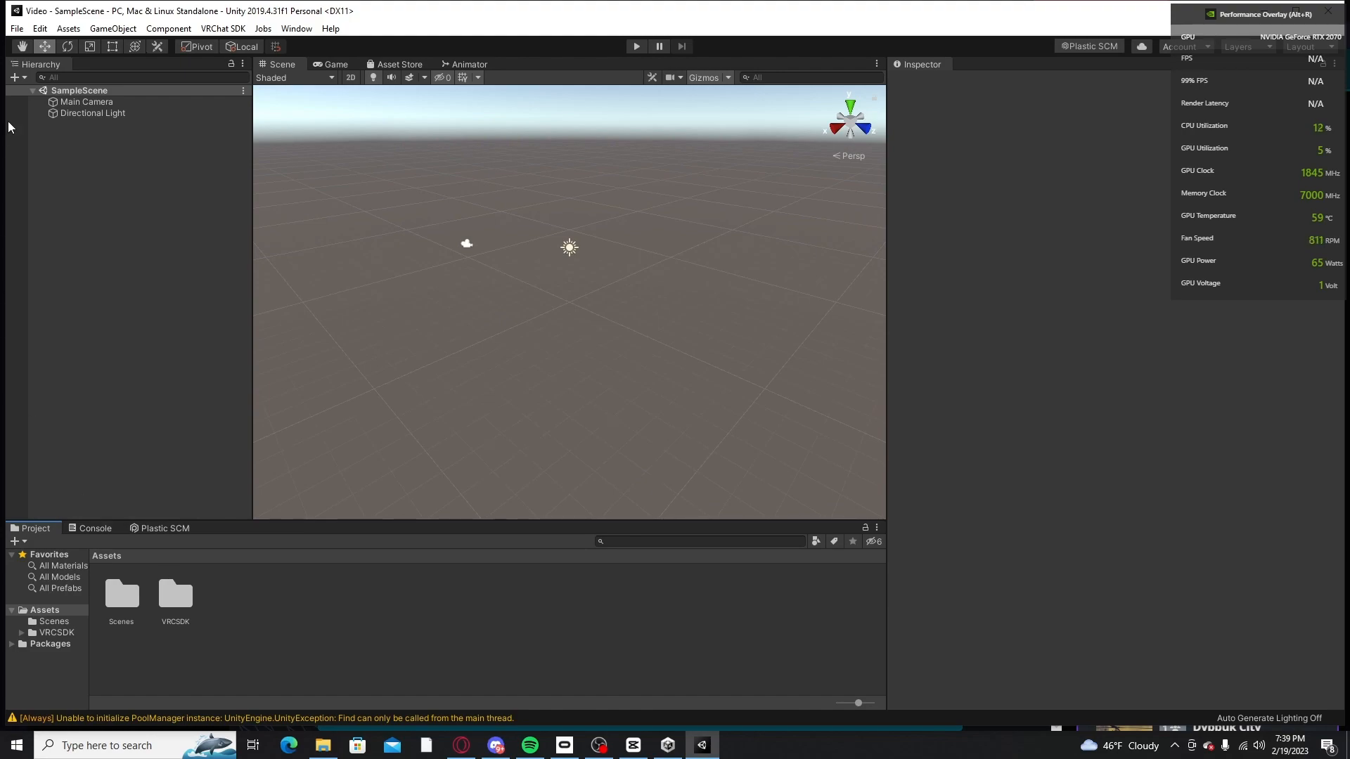
click(16, 28)
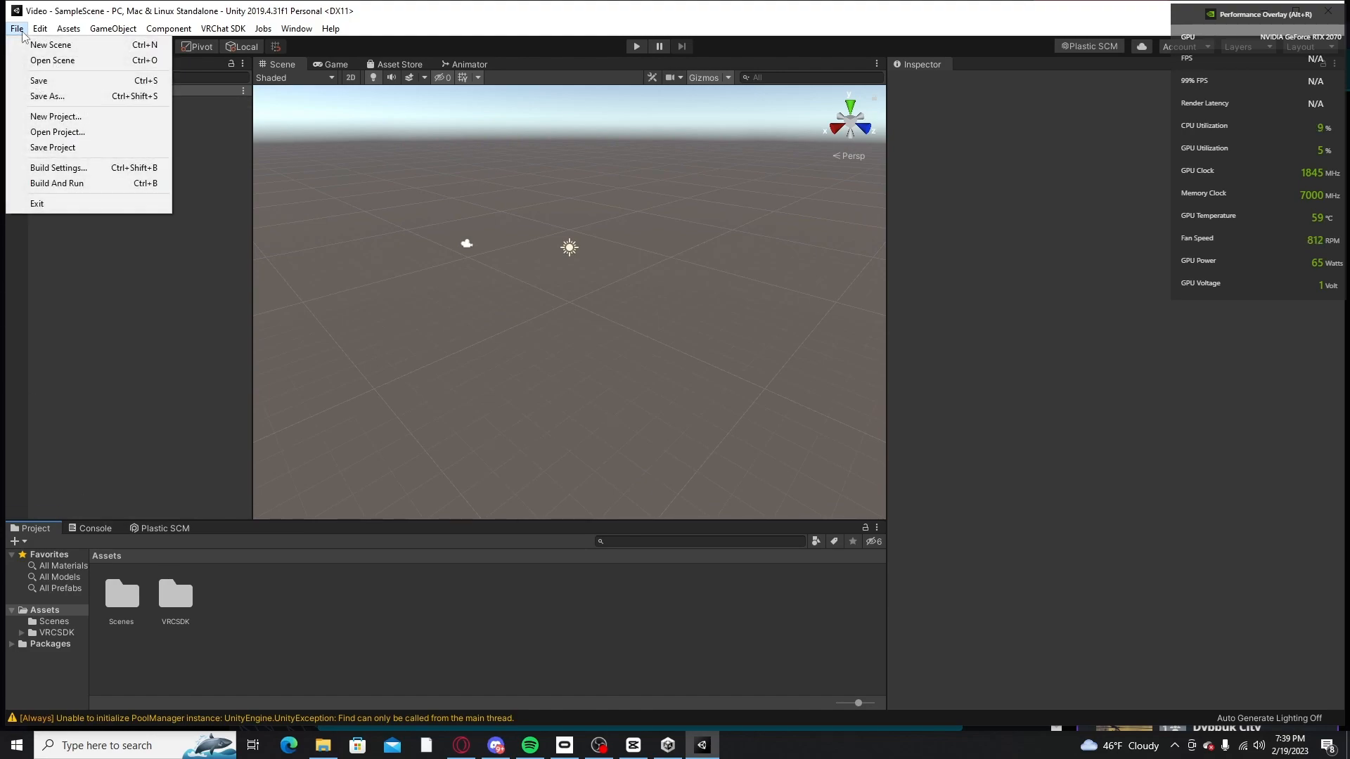
click(181, 287)
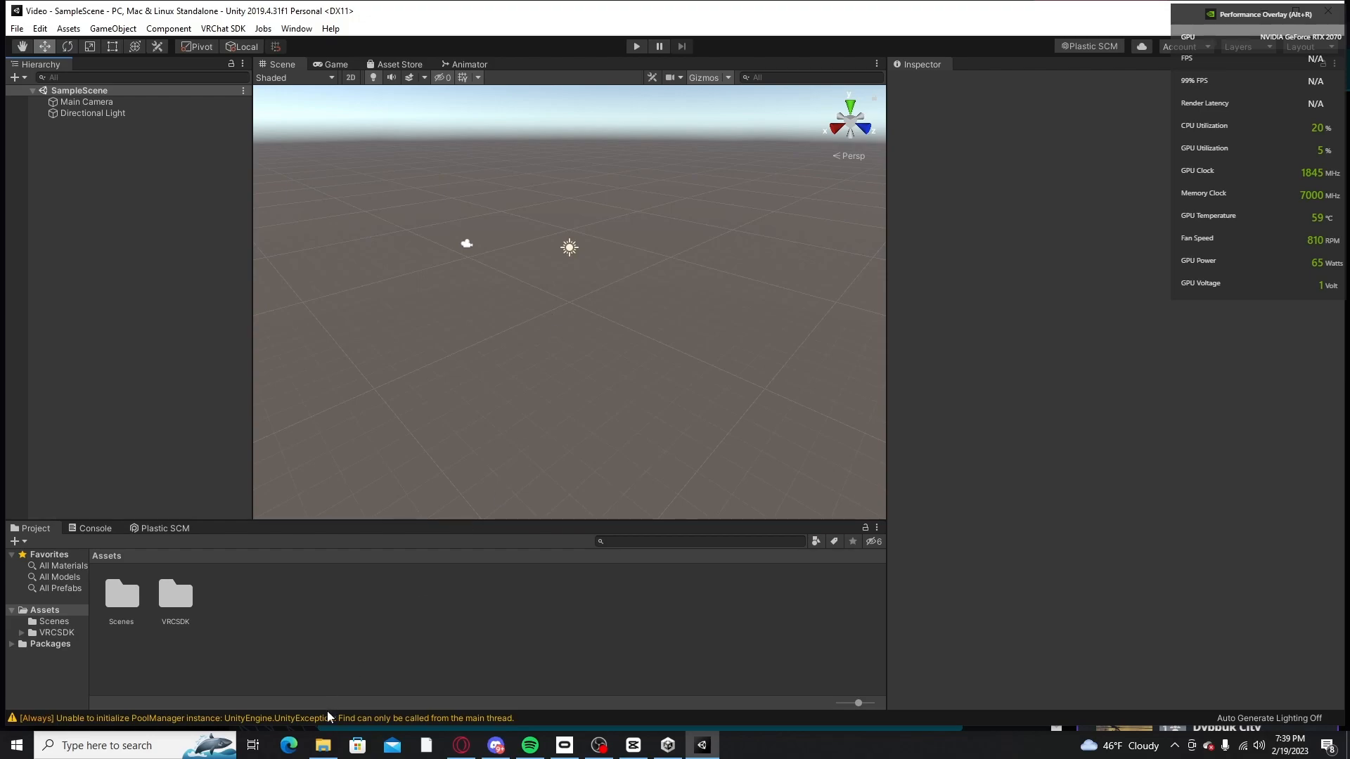
click(323, 746)
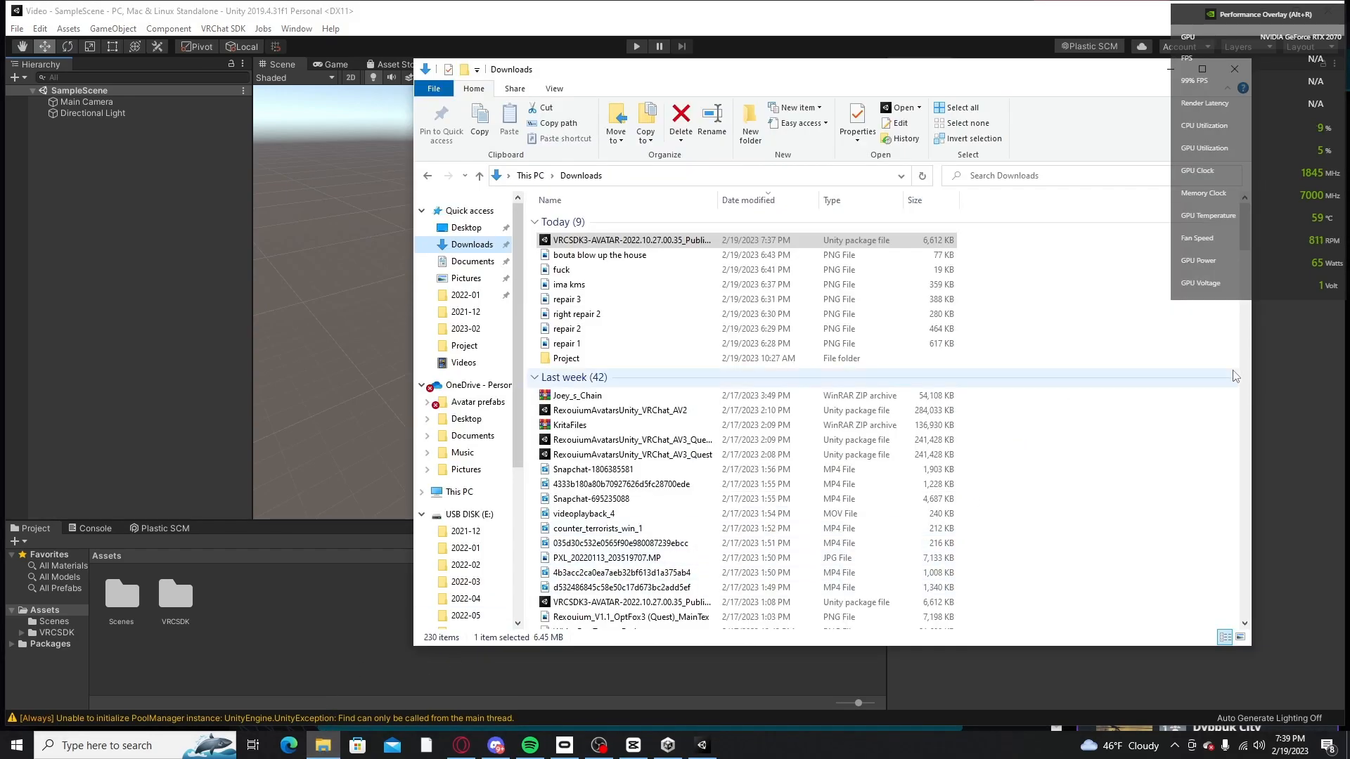
click(1169, 70)
Step: Switch to the browser, search the web for "dynamic bone unity" and open the Unity Asset Store result for Dynamic Bone
key(alt+Tab)
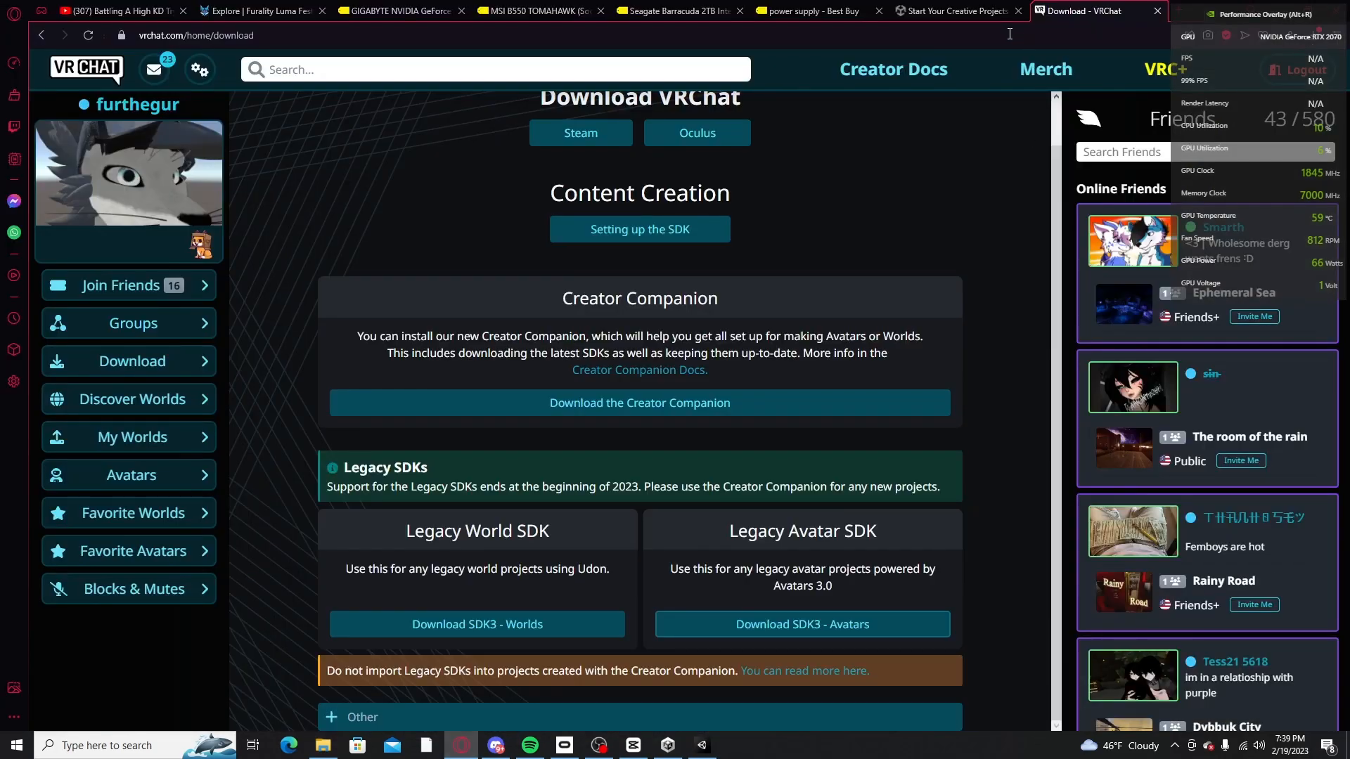
click(1184, 10)
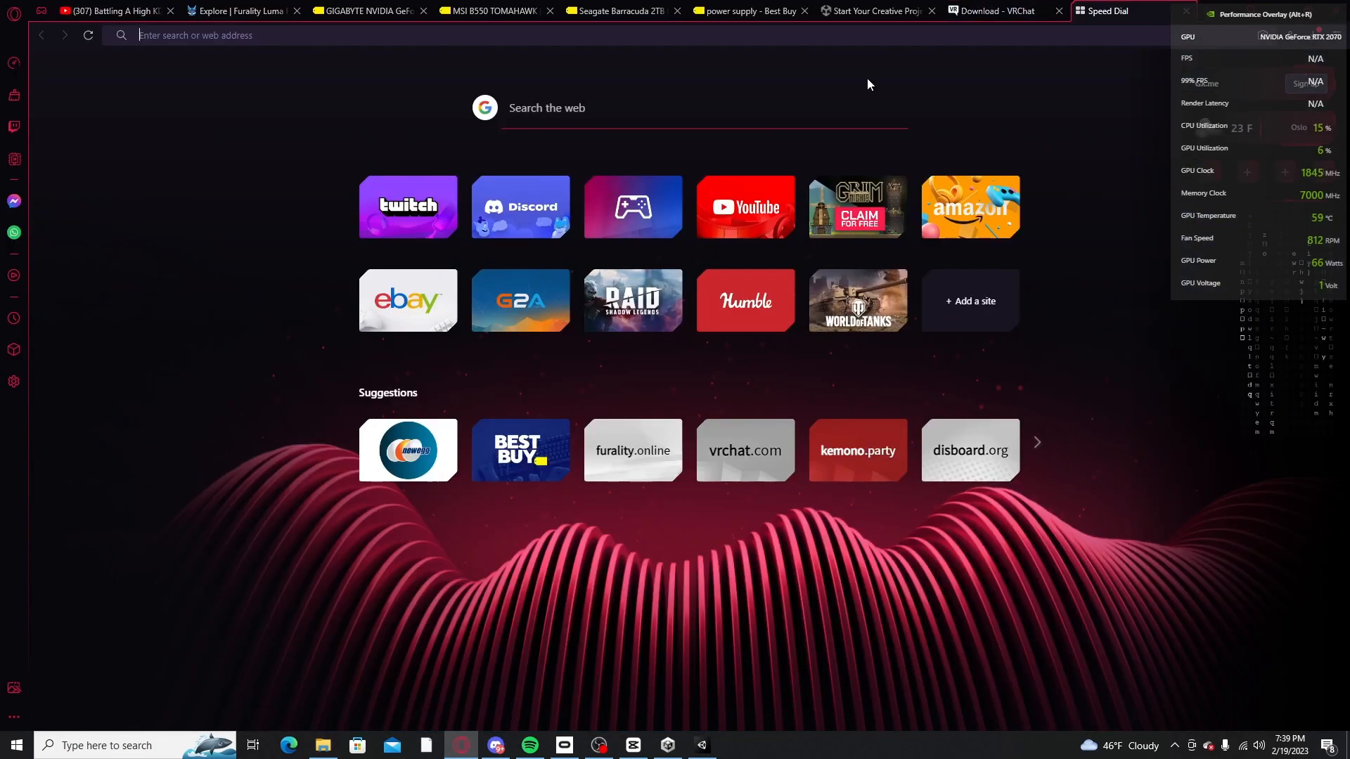
text(yna)
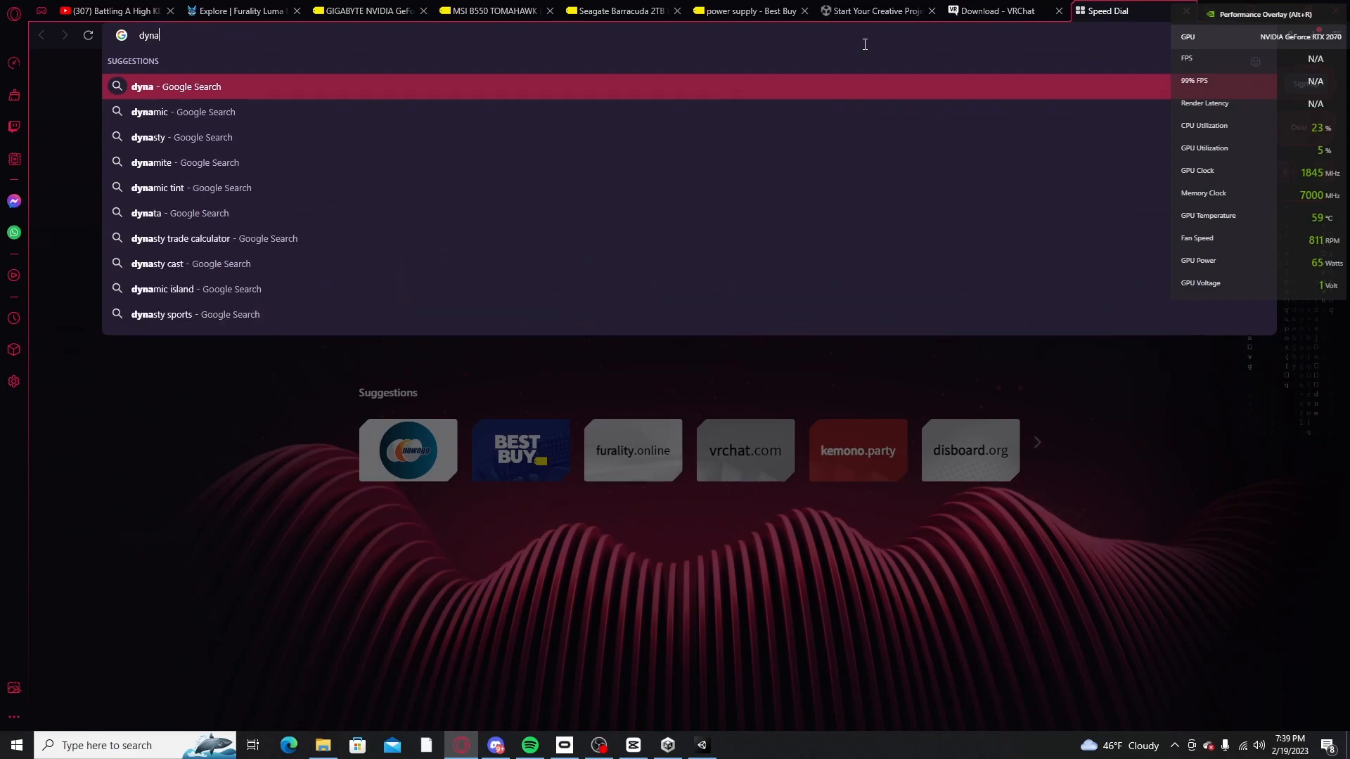
text(mic bone)
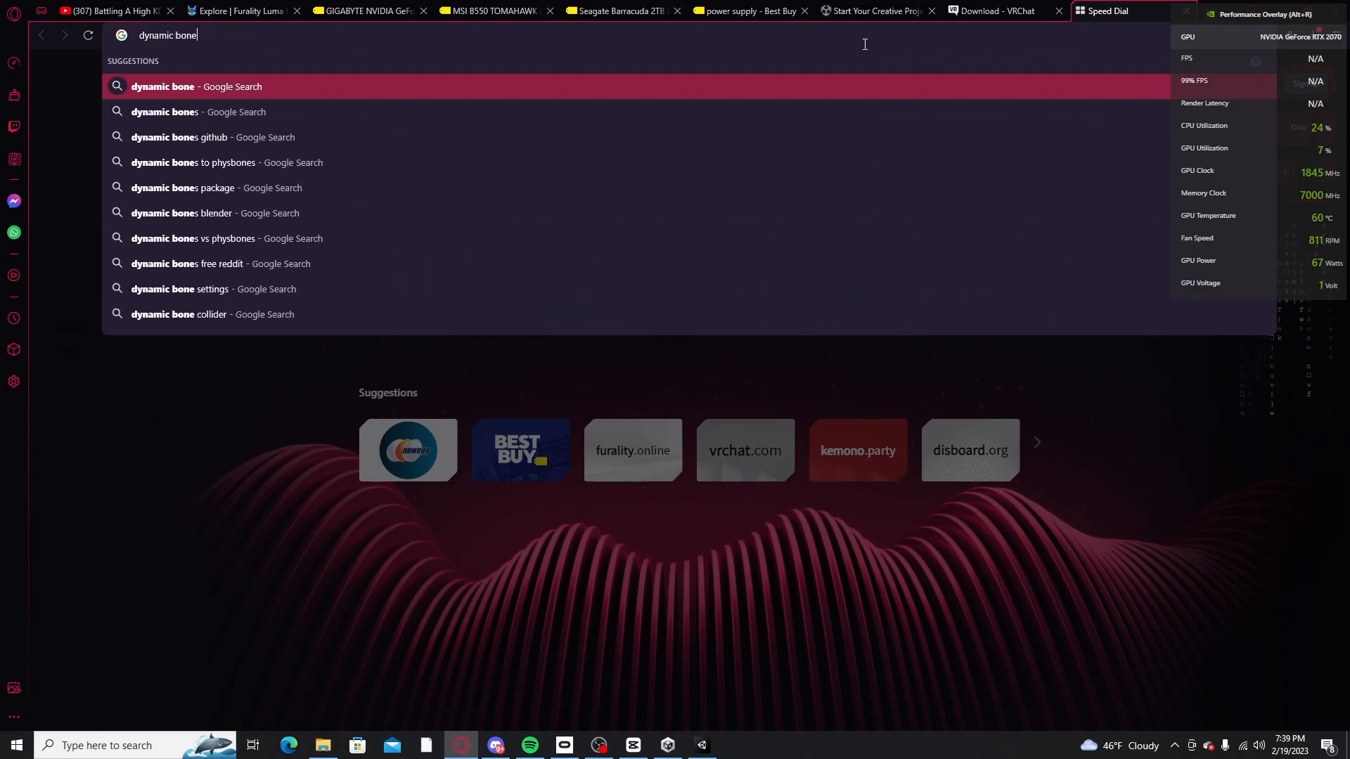
click(424, 112)
click(280, 217)
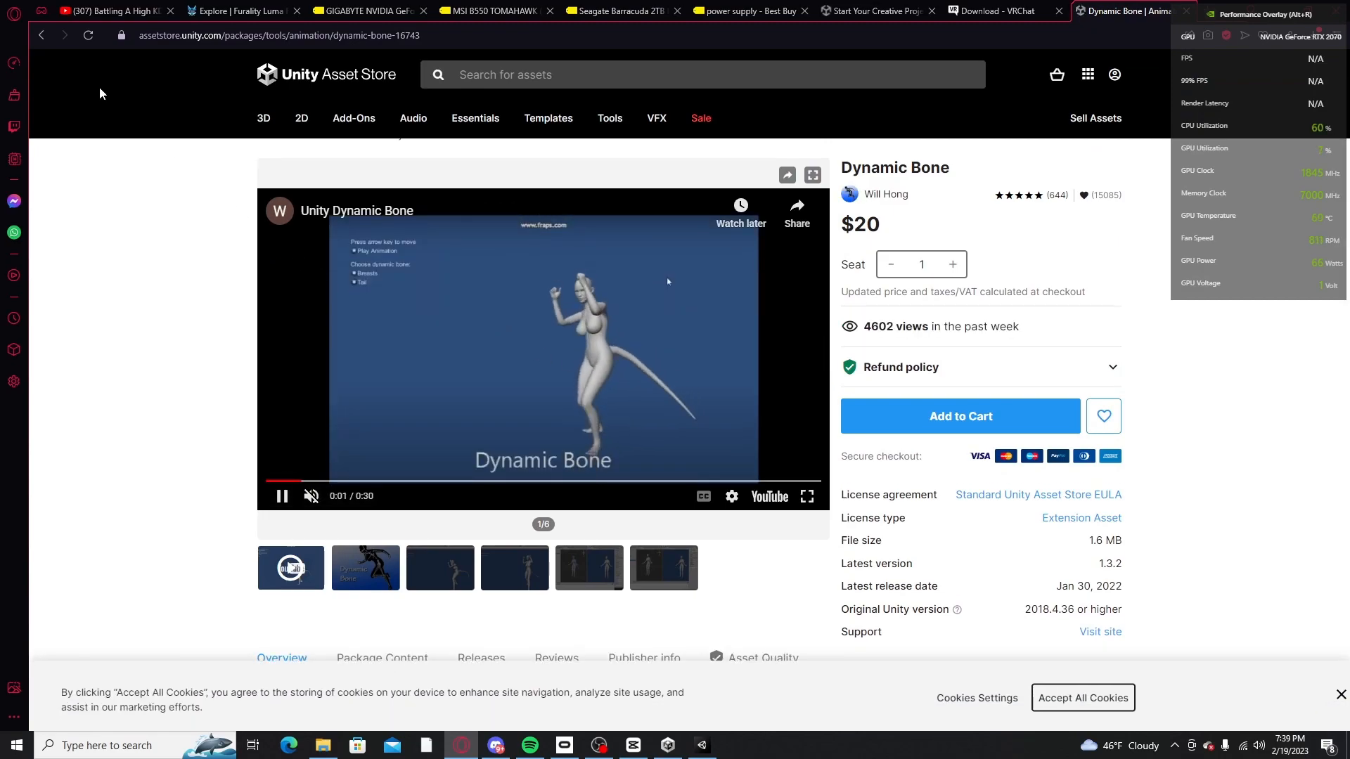
Step: Return to the search results and look through the other Dynamic Bone sources
click(42, 36)
scroll(425, 315, down, 3)
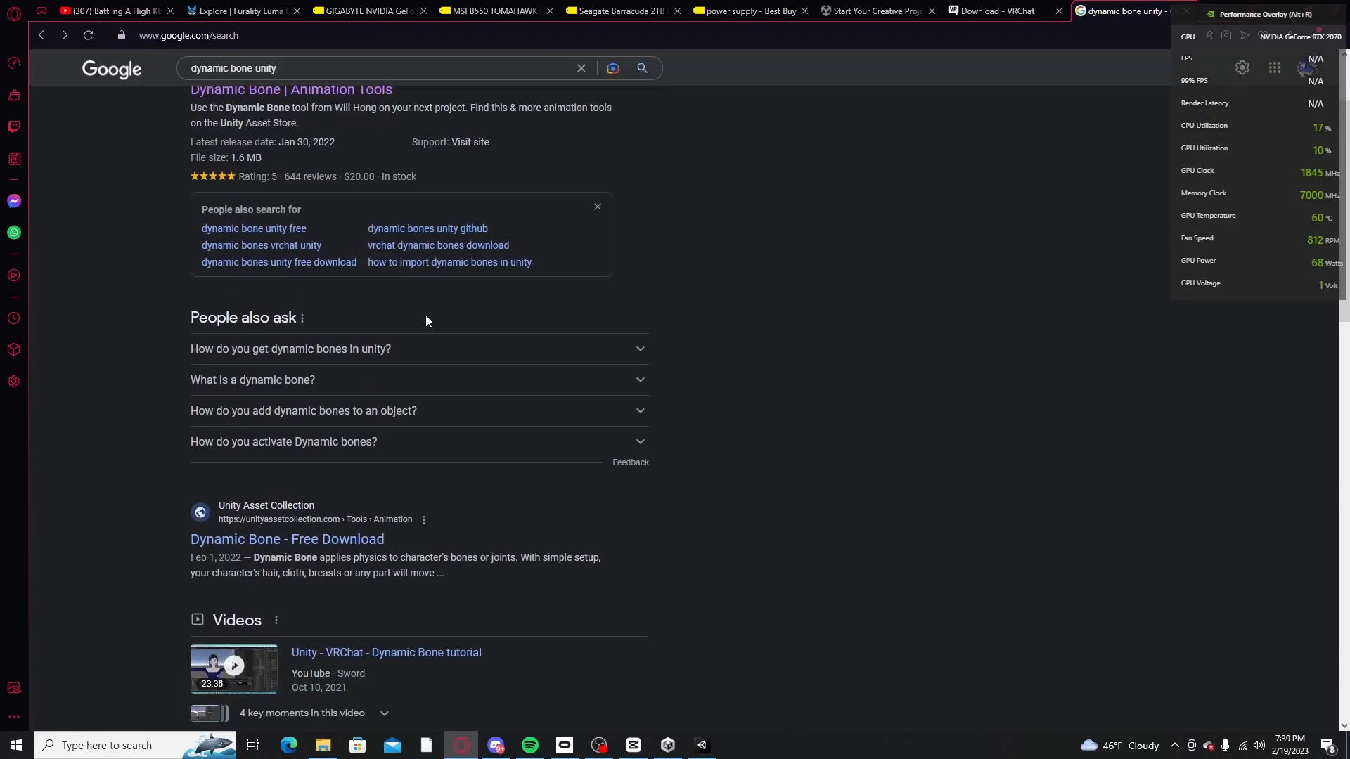
scroll(354, 431, down, 8)
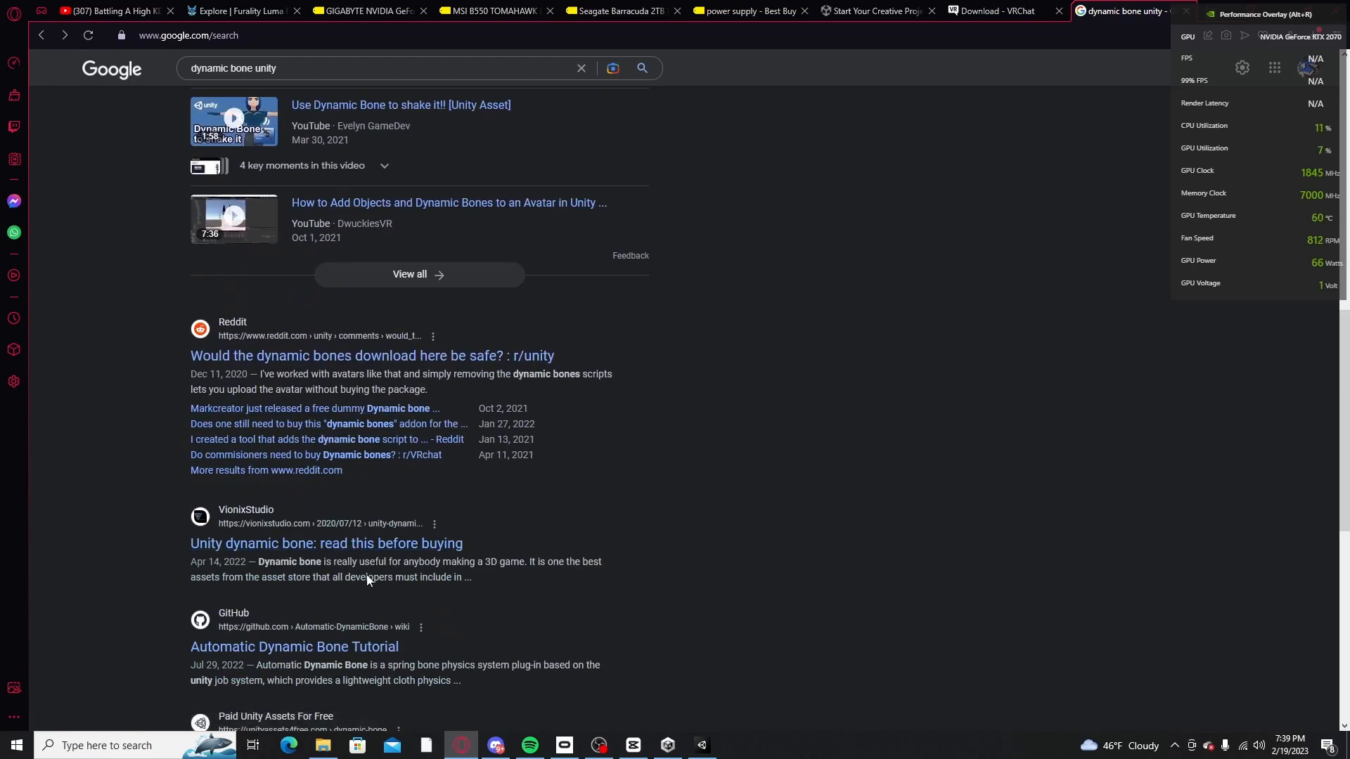
scroll(383, 641, up, 2)
scroll(380, 640, down, 5)
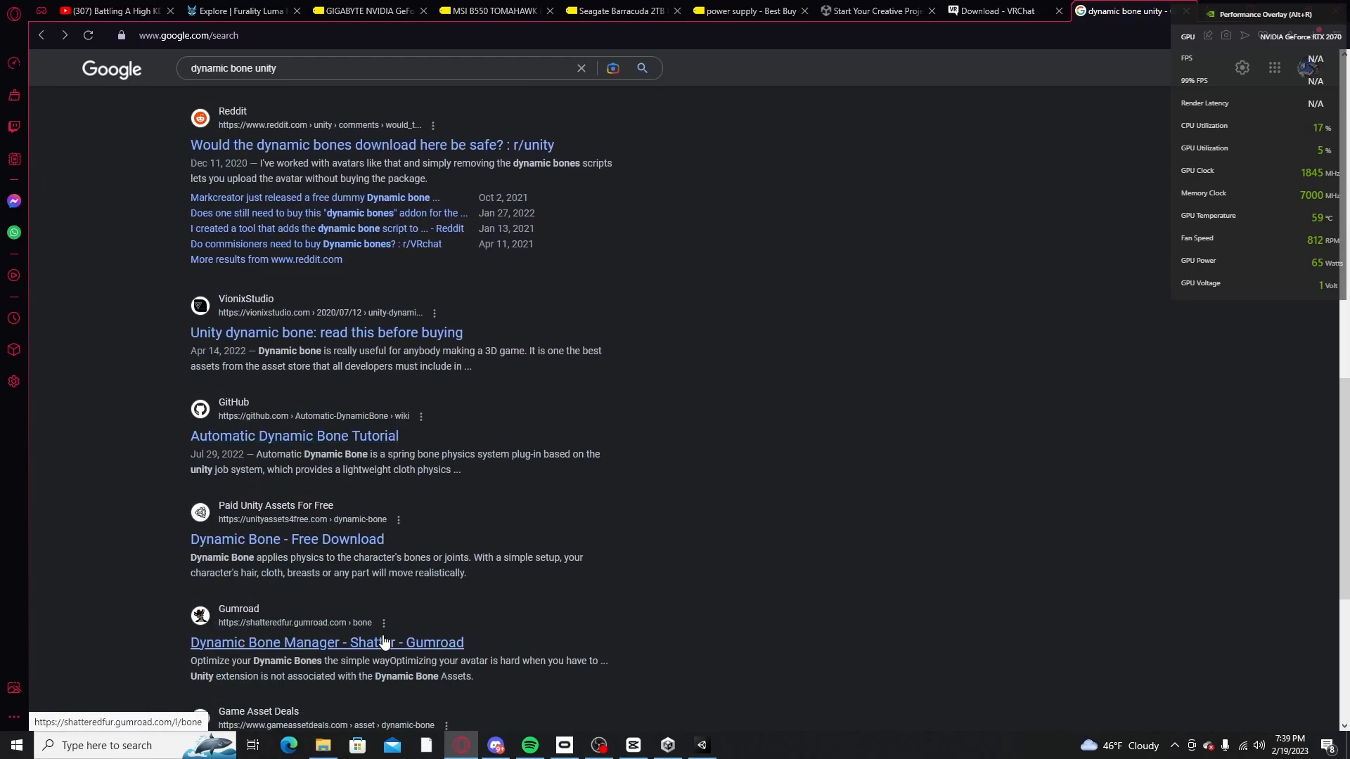
scroll(310, 592, up, 8)
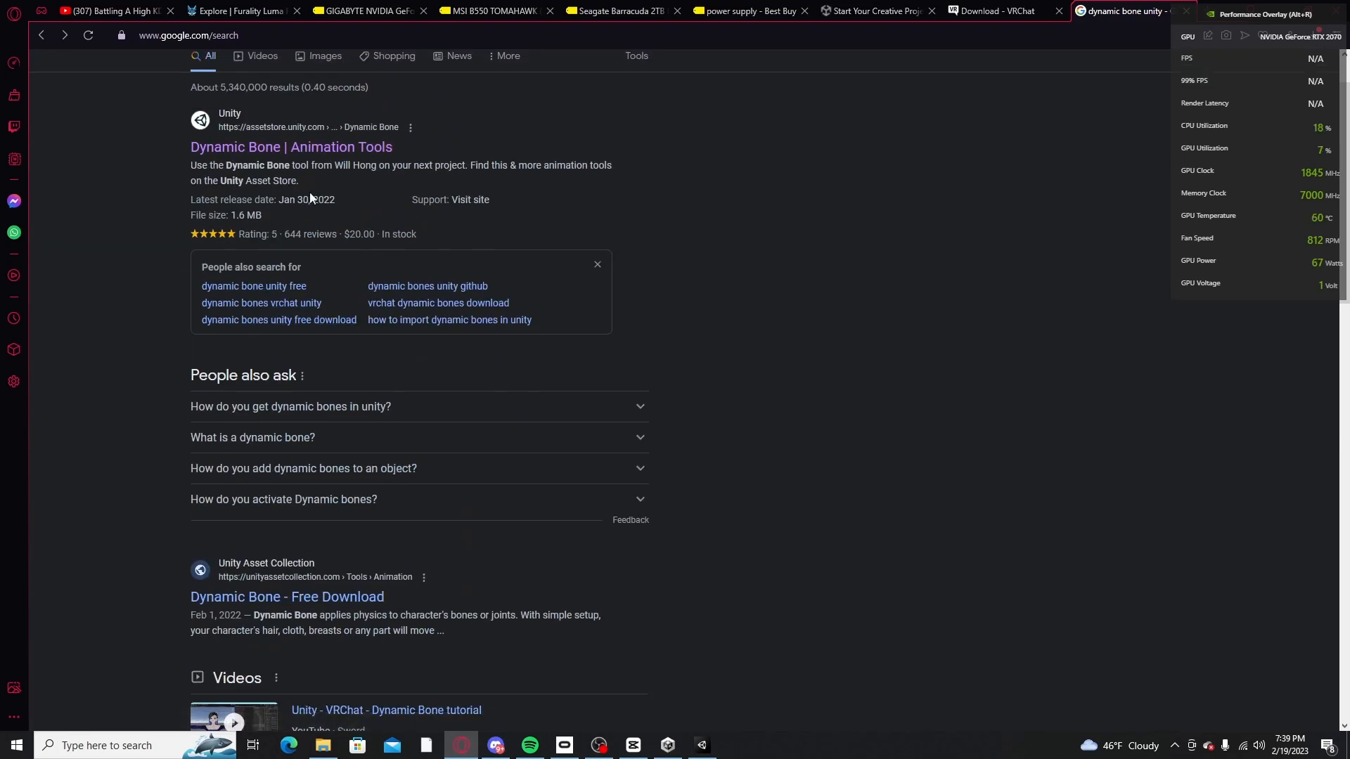
Step: Examine the Dynamic Bone asset's store page and its preview images, then return to the search results and put the browser away
click(313, 149)
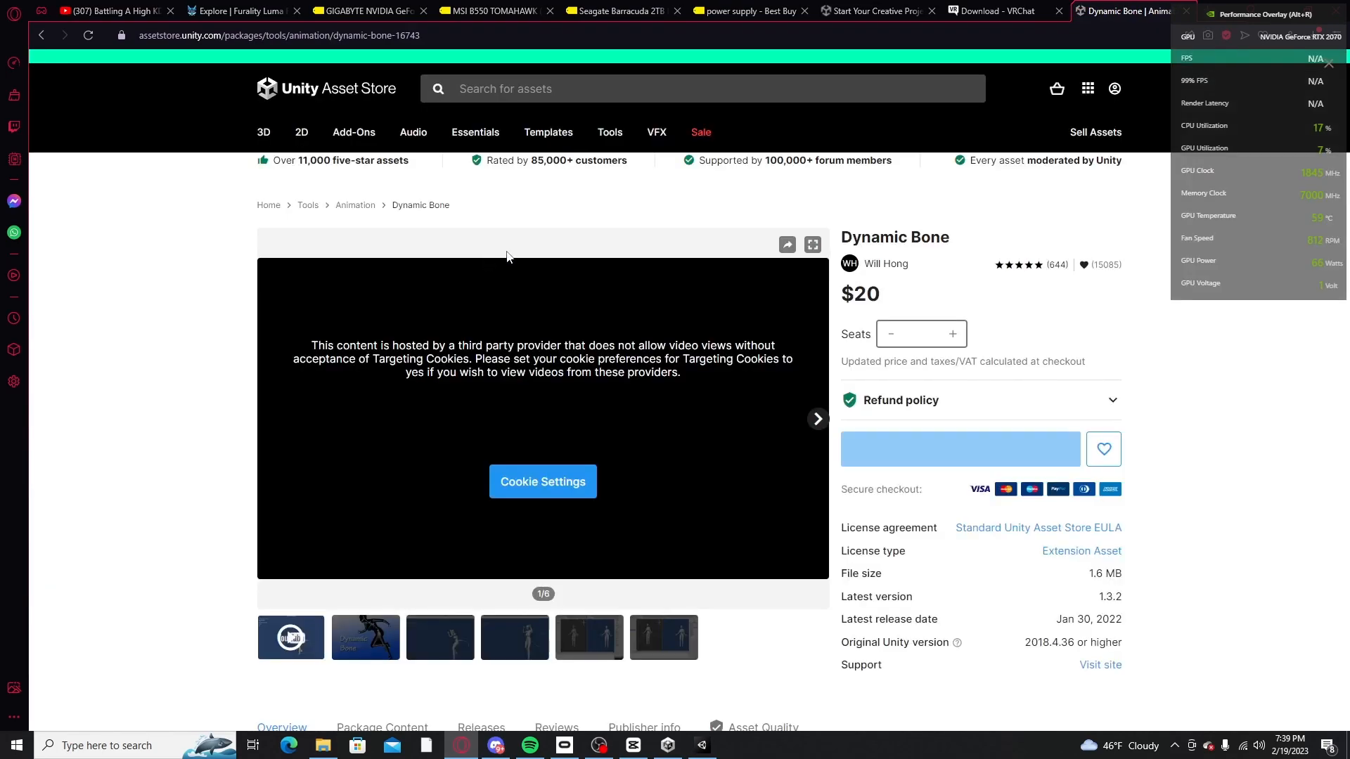
scroll(562, 352, down, 5)
scroll(588, 424, up, 3)
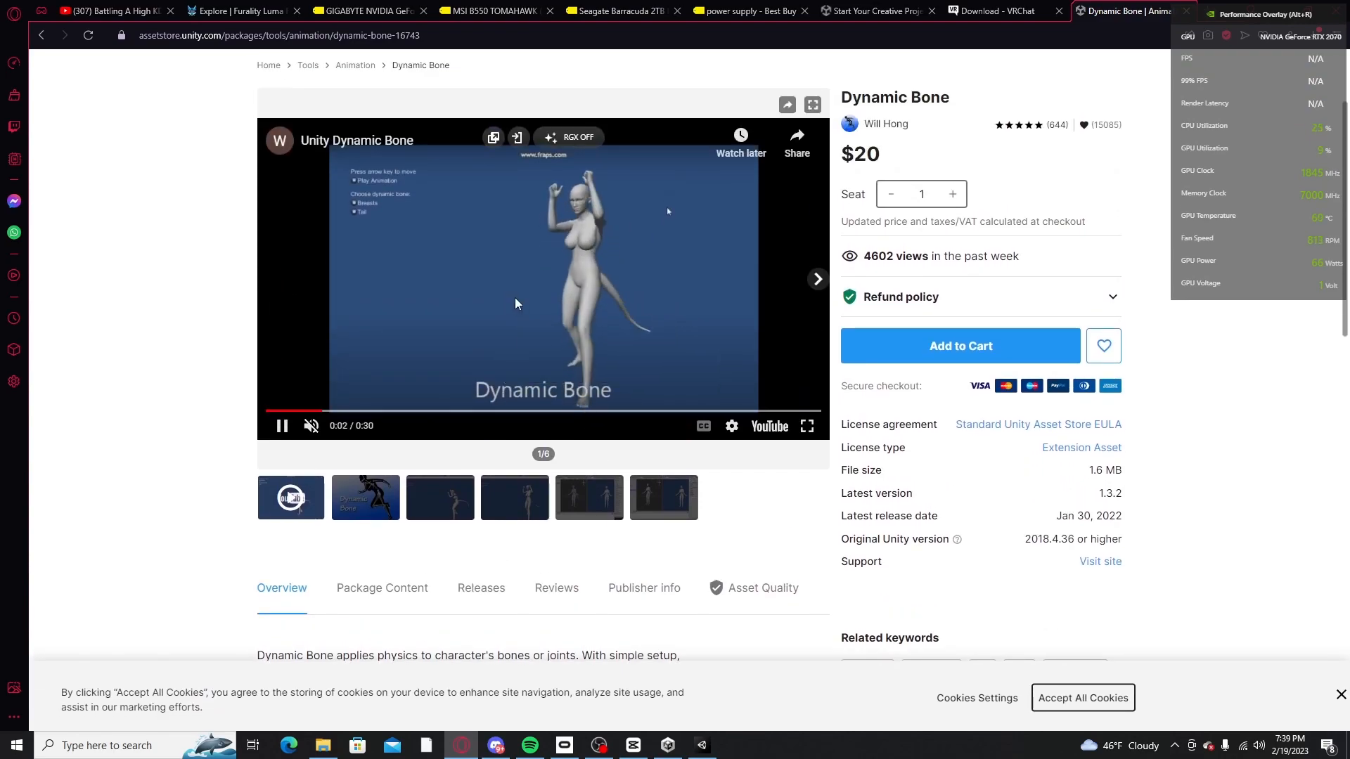
click(360, 502)
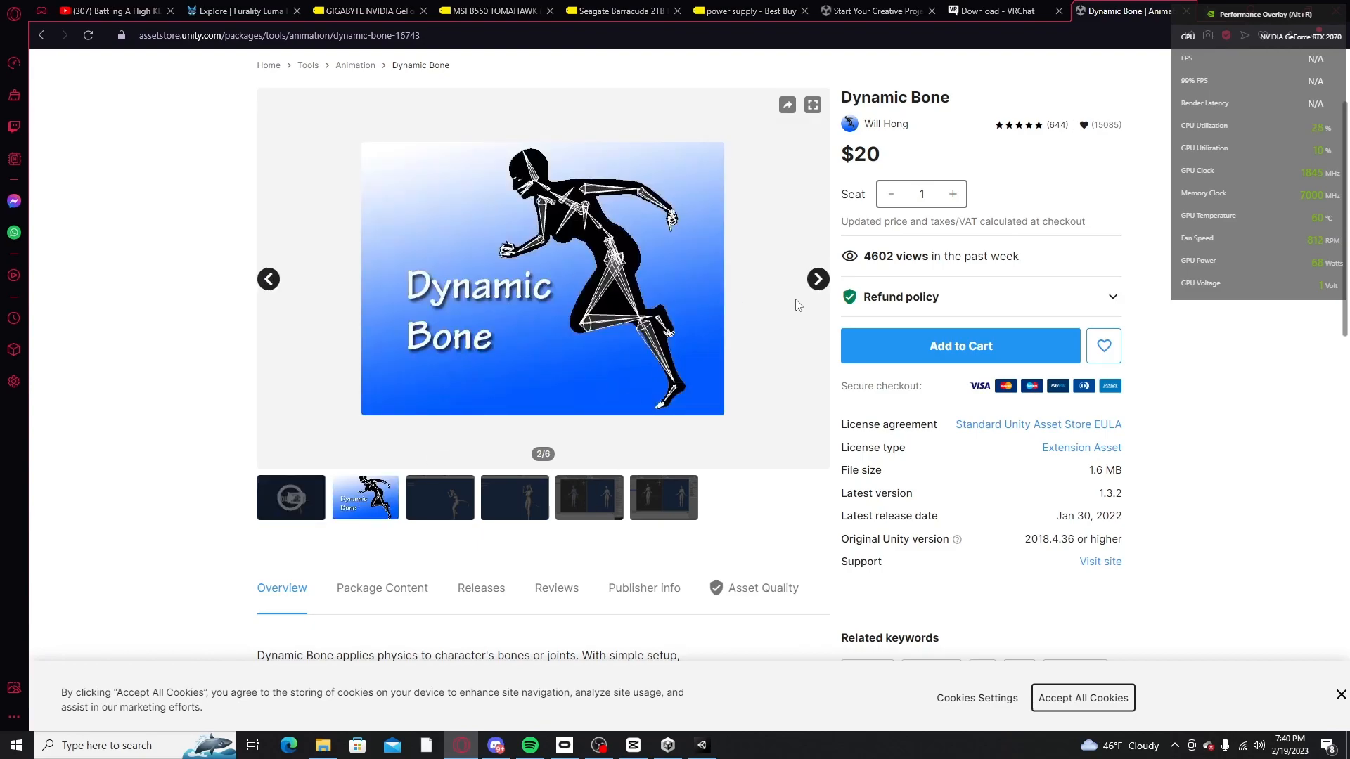
click(816, 281)
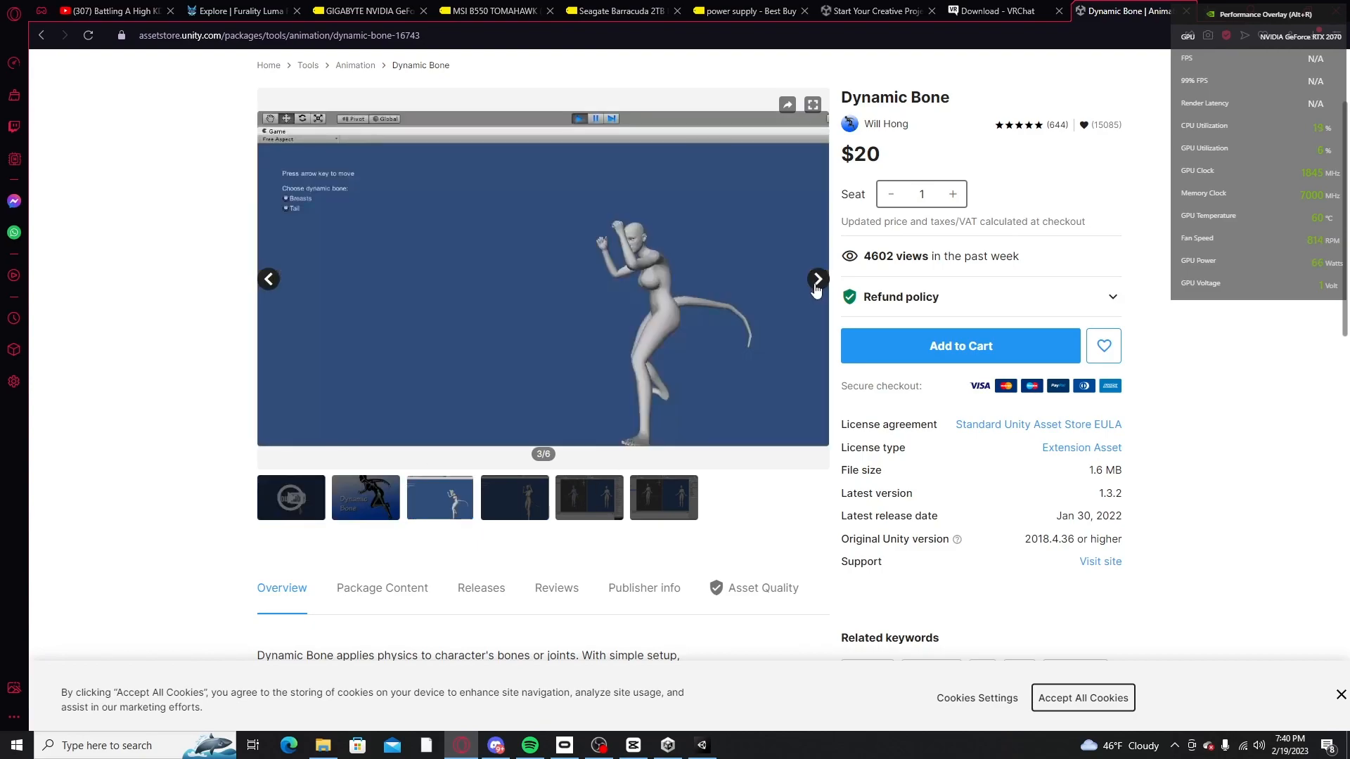
click(816, 281)
click(813, 281)
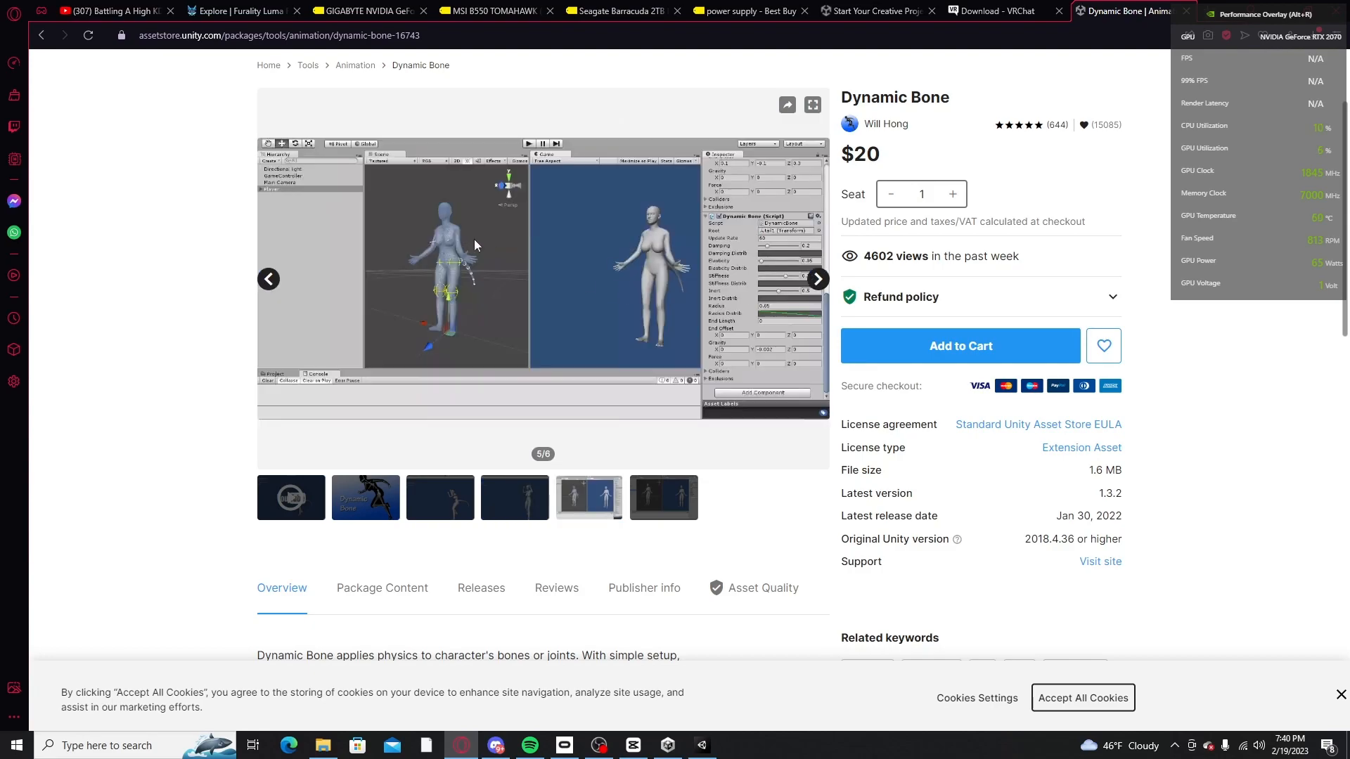
scroll(271, 238, up, 3)
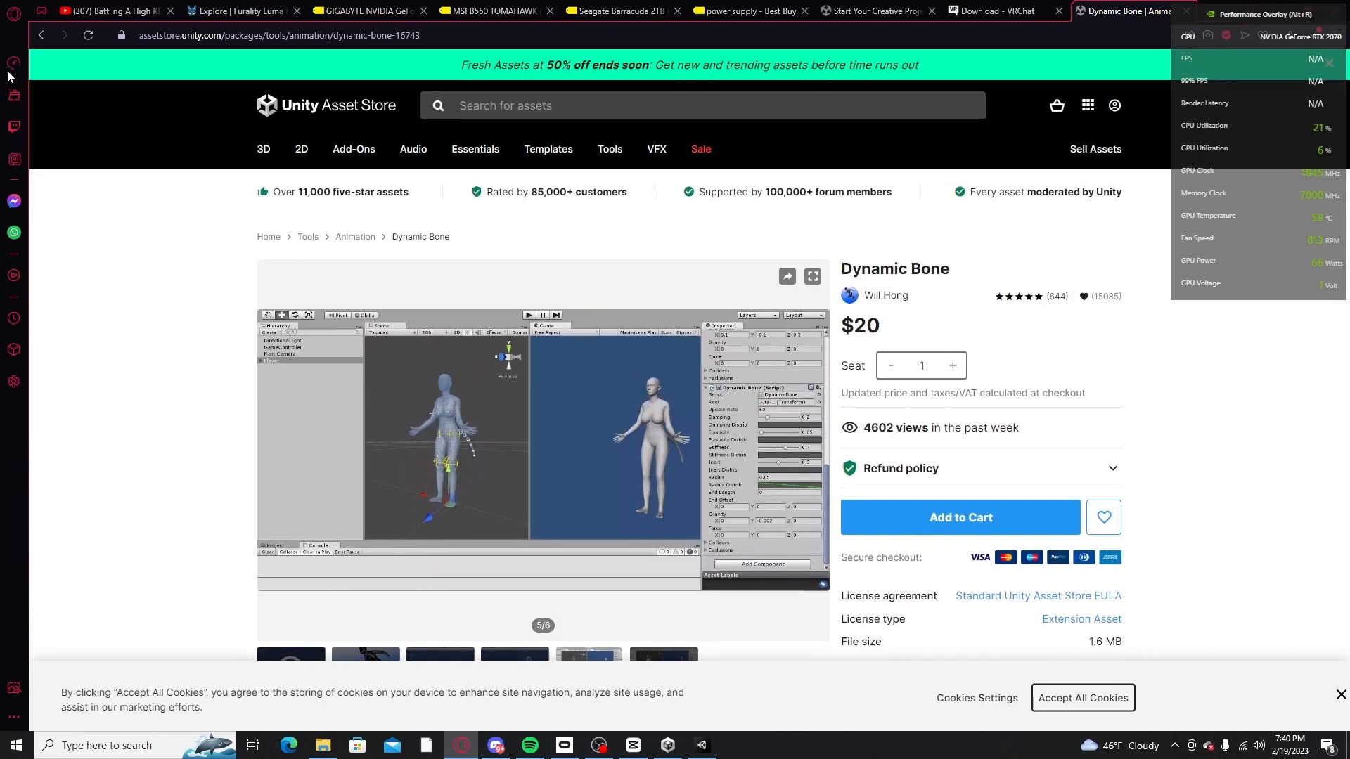
click(41, 35)
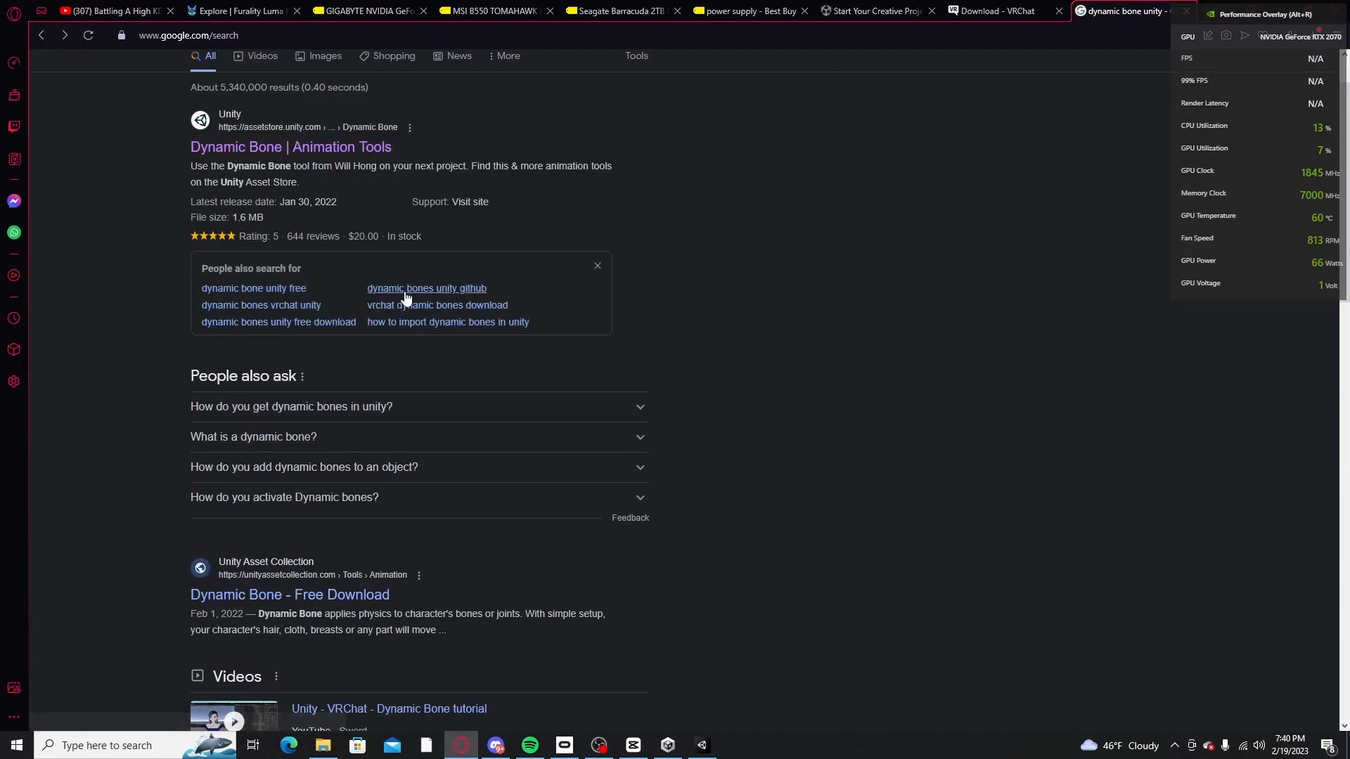
scroll(405, 295, up, 1)
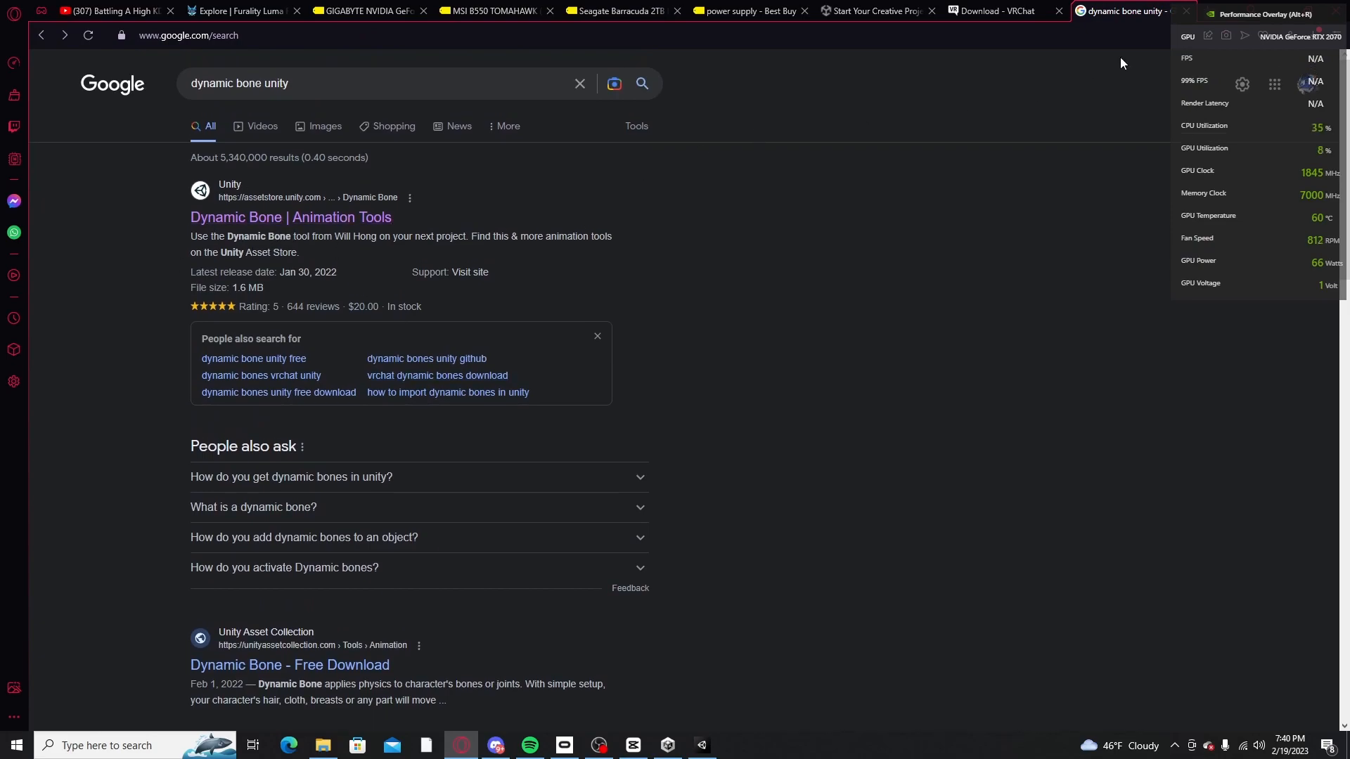
click(1279, 9)
Step: Switch to File Explorer and open the Unity Assets folder on the USB disk
click(322, 747)
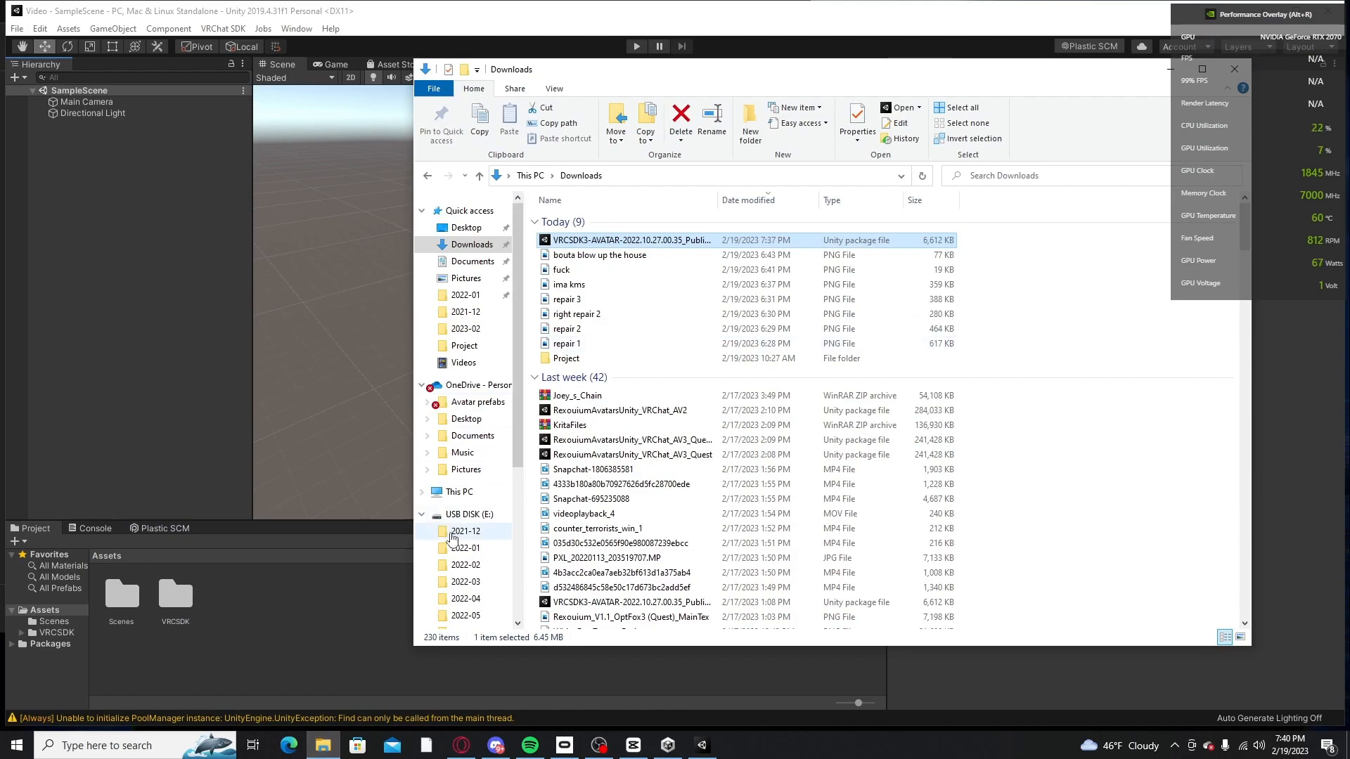
scroll(486, 515, down, 5)
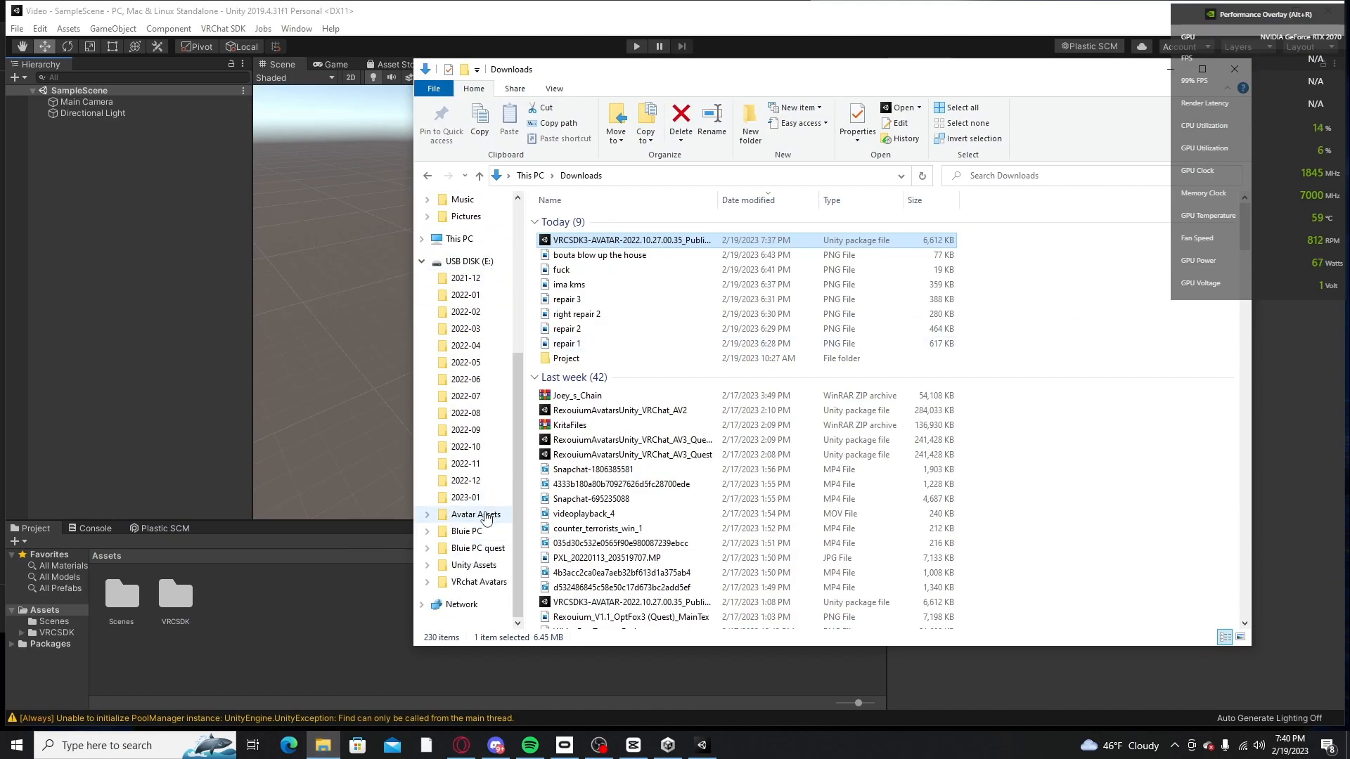
click(484, 515)
click(474, 565)
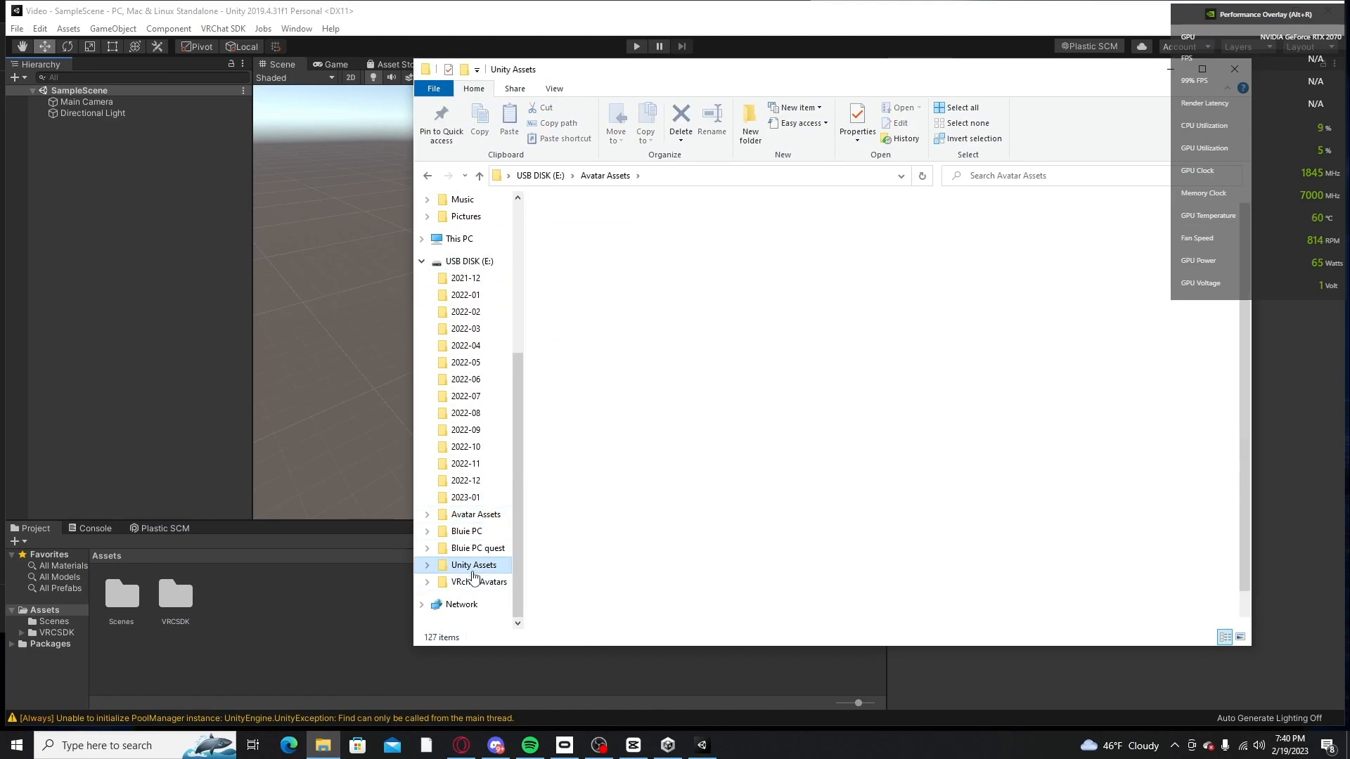
Step: Import the complete 6346_Dynamic_Bones_v117 package from the Unity Assets folder into the Unity project's Assets
drag(580, 294, 274, 614)
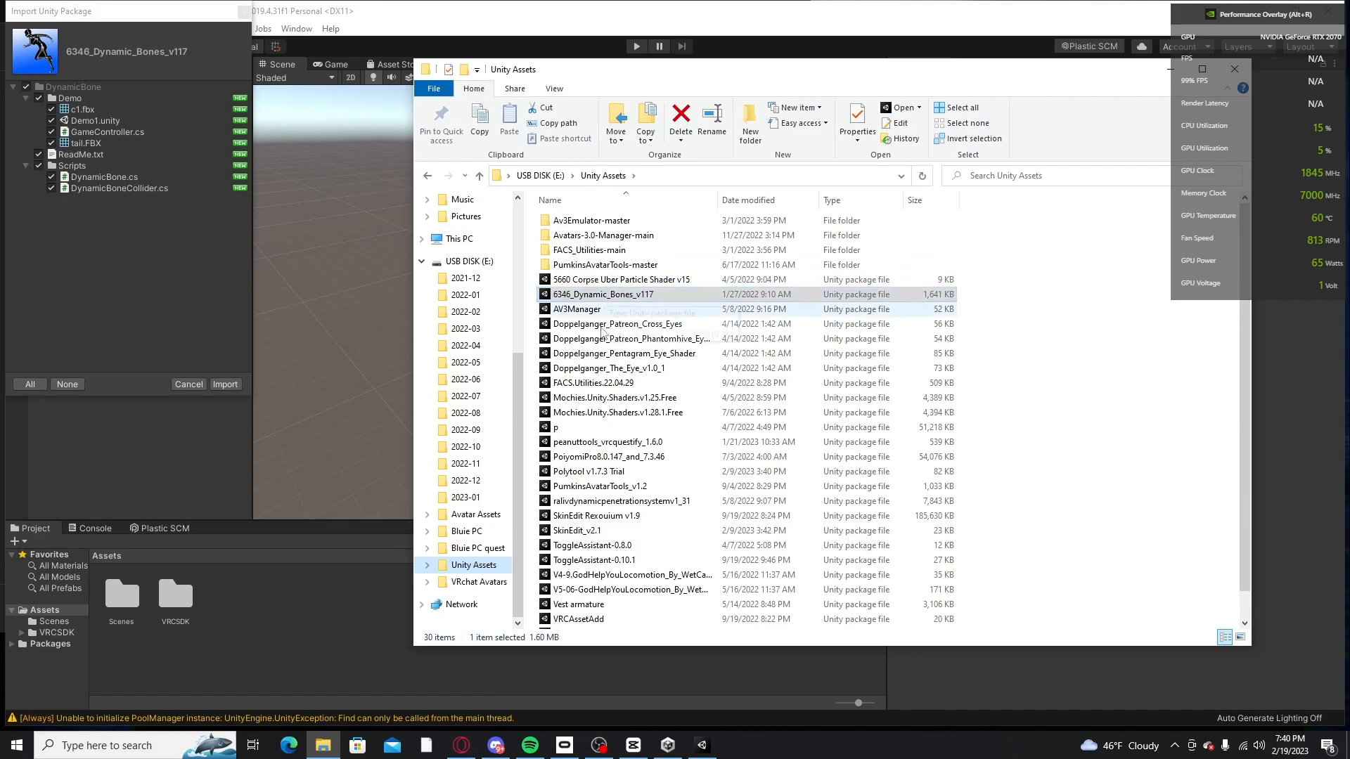
click(255, 619)
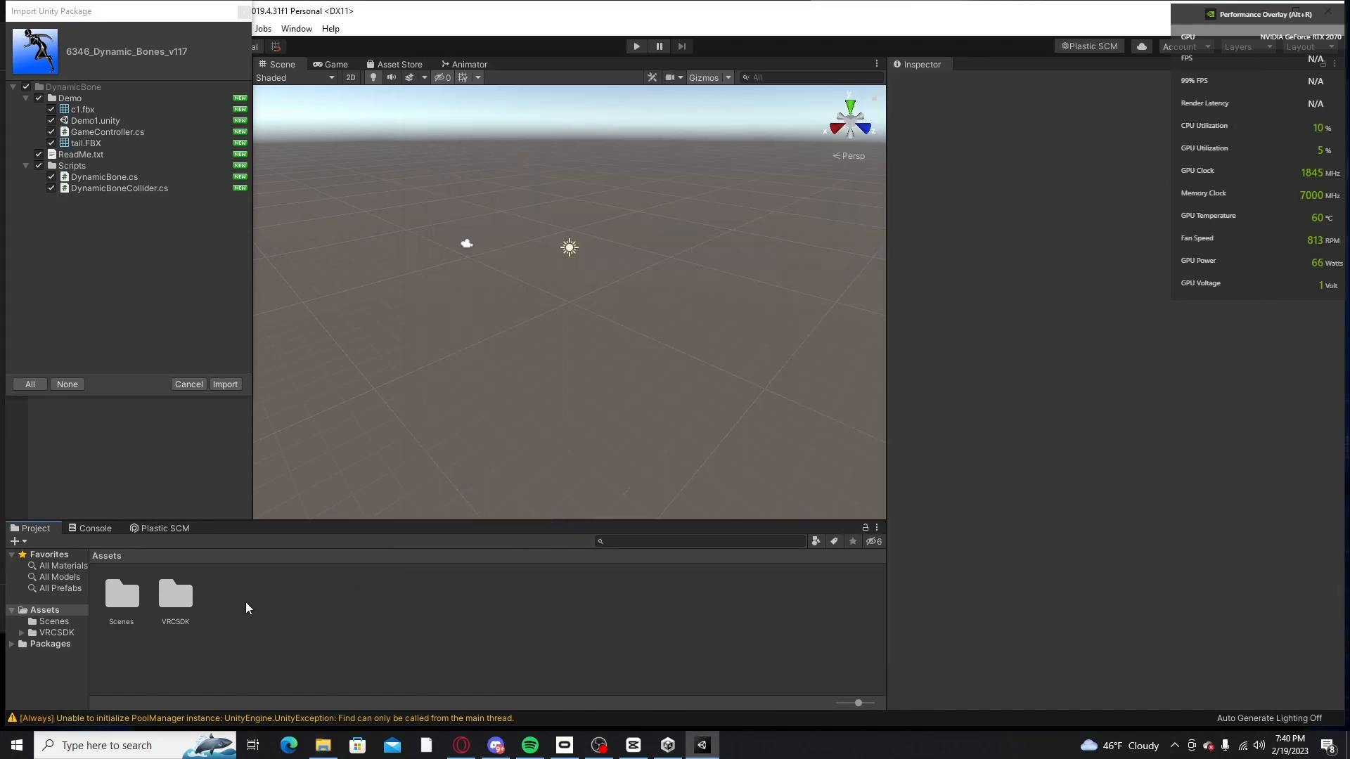
click(224, 386)
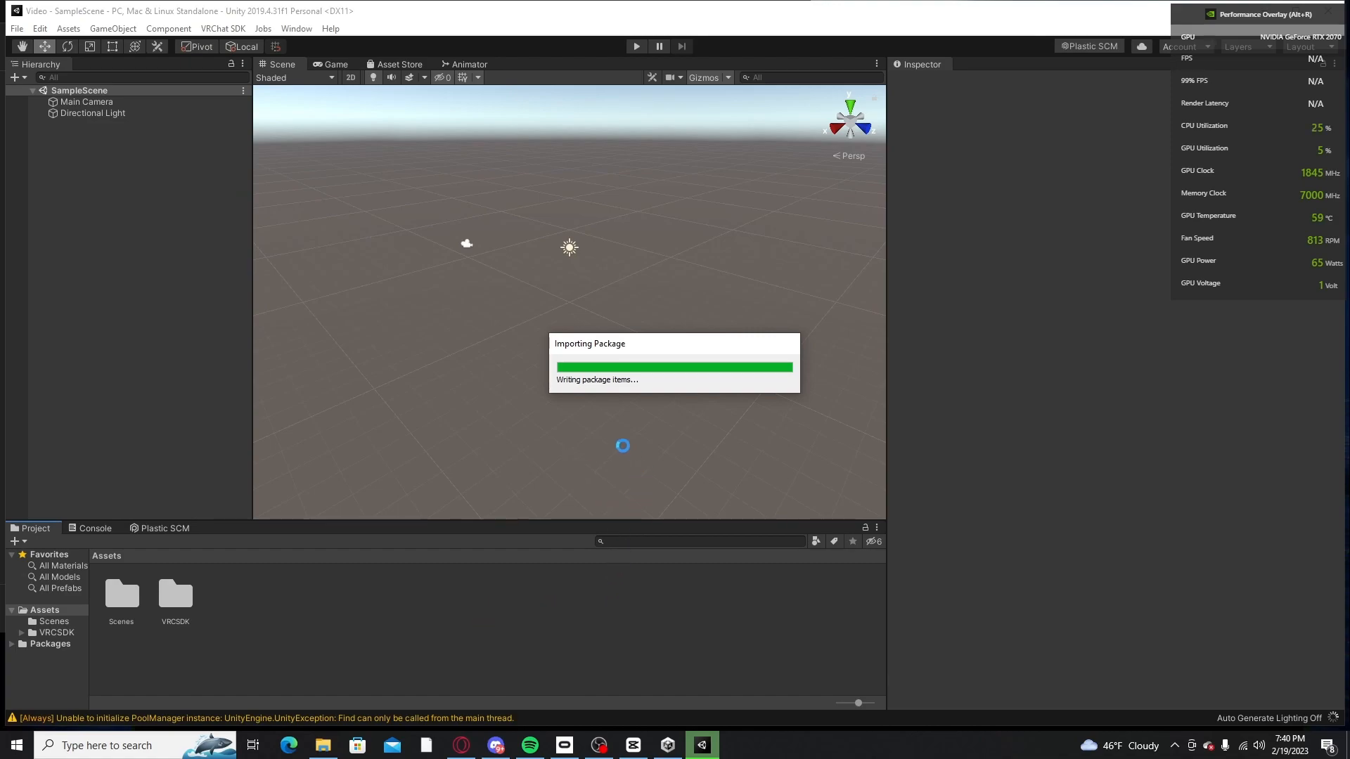
Step: Look through the packages in the USB disk's Unity Assets folder and select PoiyomiPro8.0.147_and_7.3.46
click(326, 747)
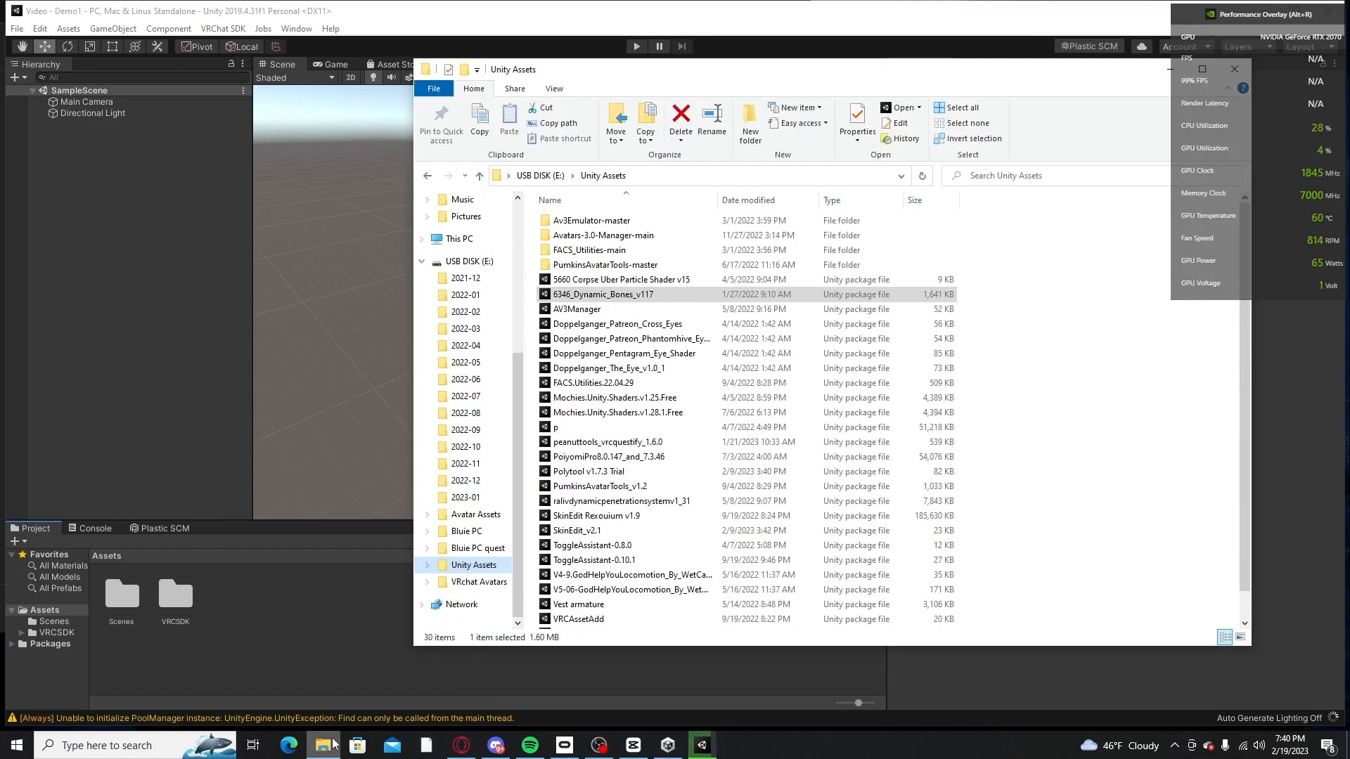
scroll(660, 411, down, 2)
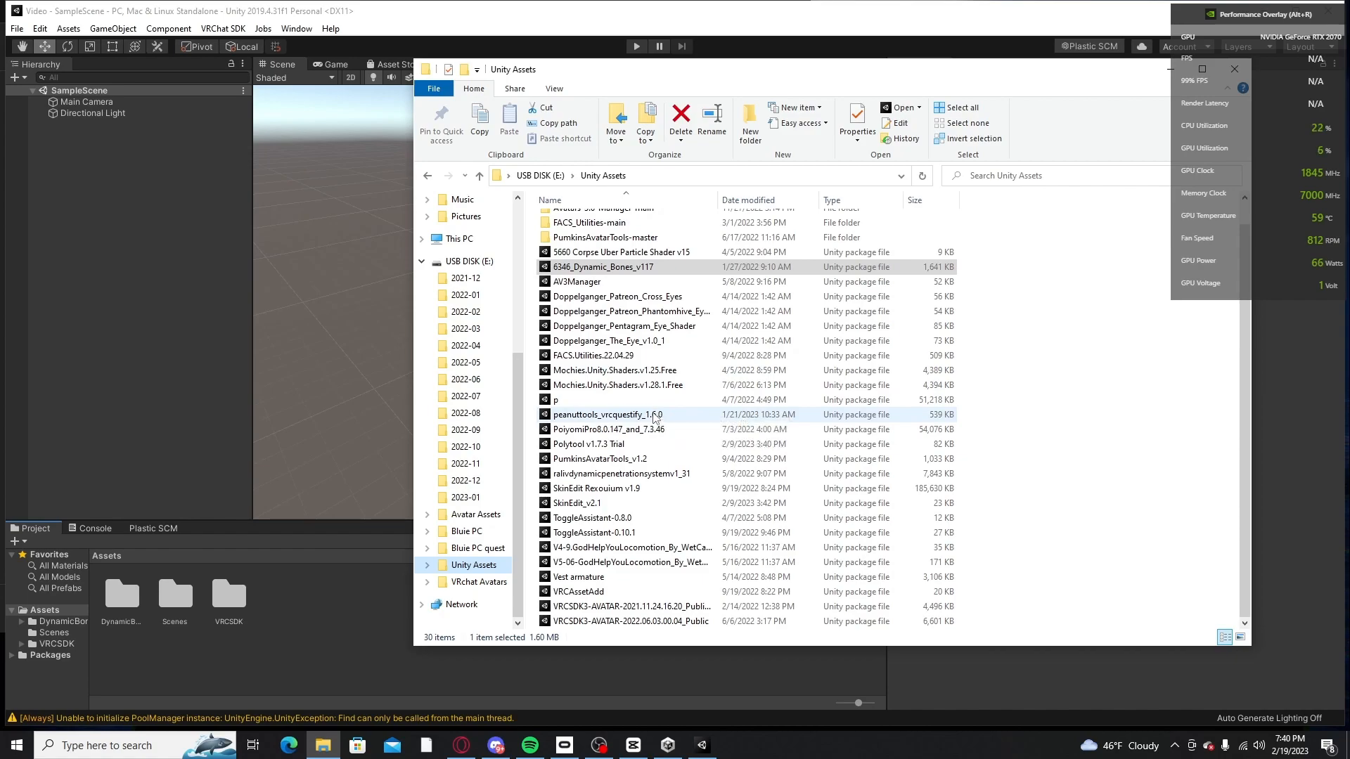
click(255, 643)
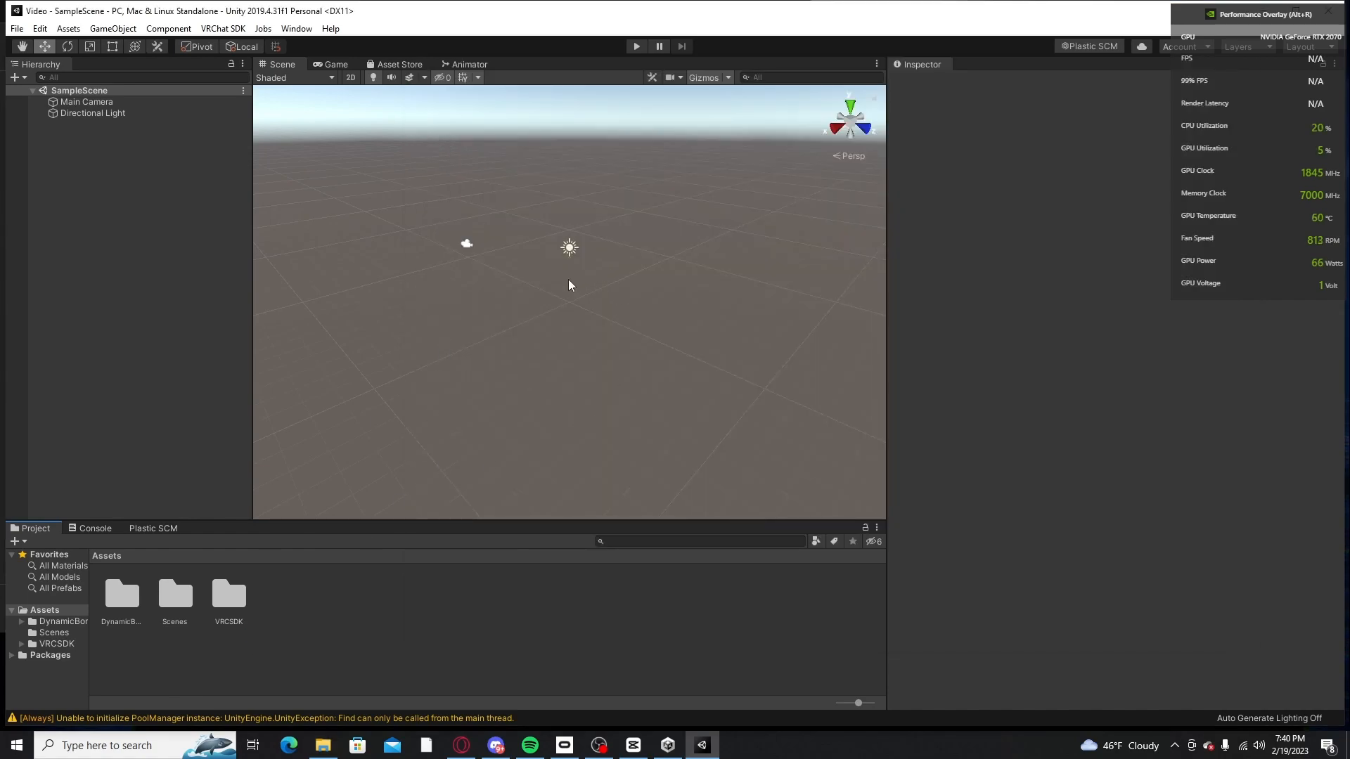
click(219, 605)
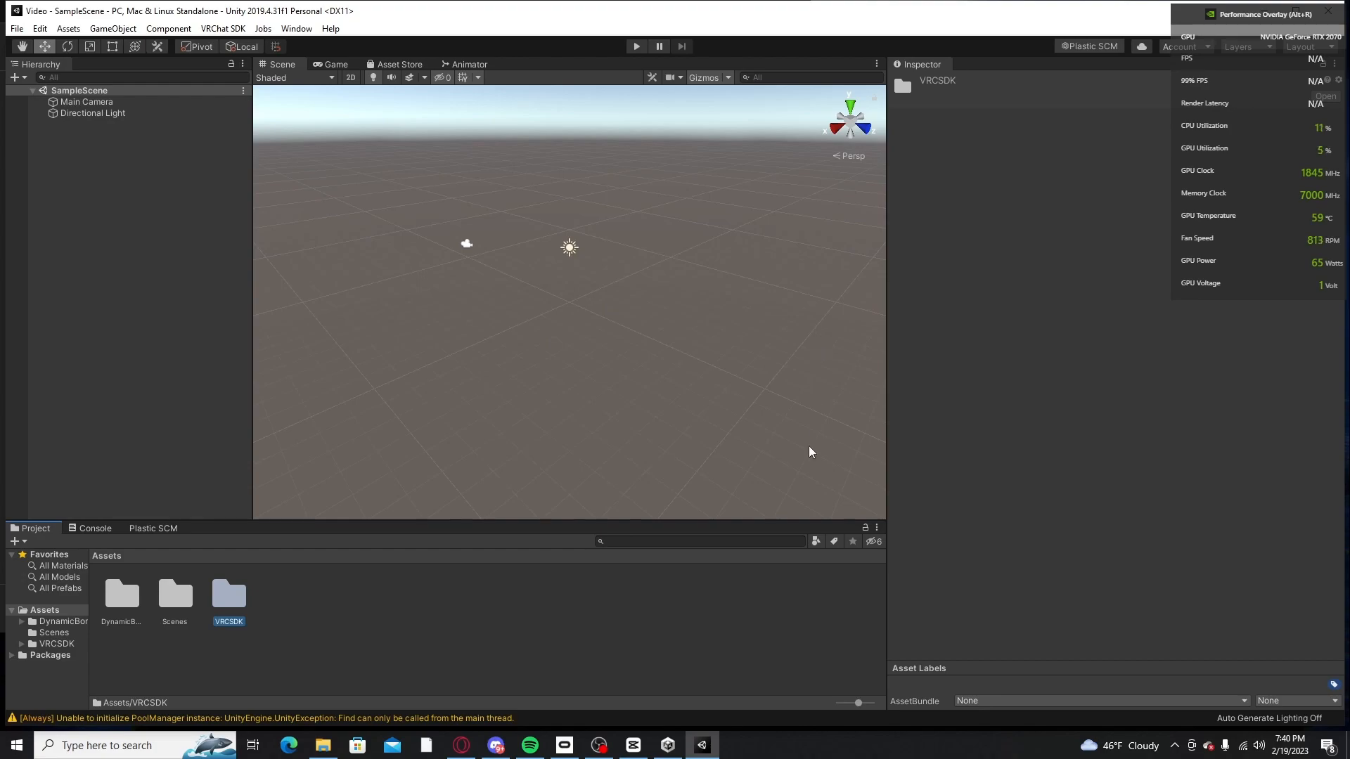
mouse_move(461, 744)
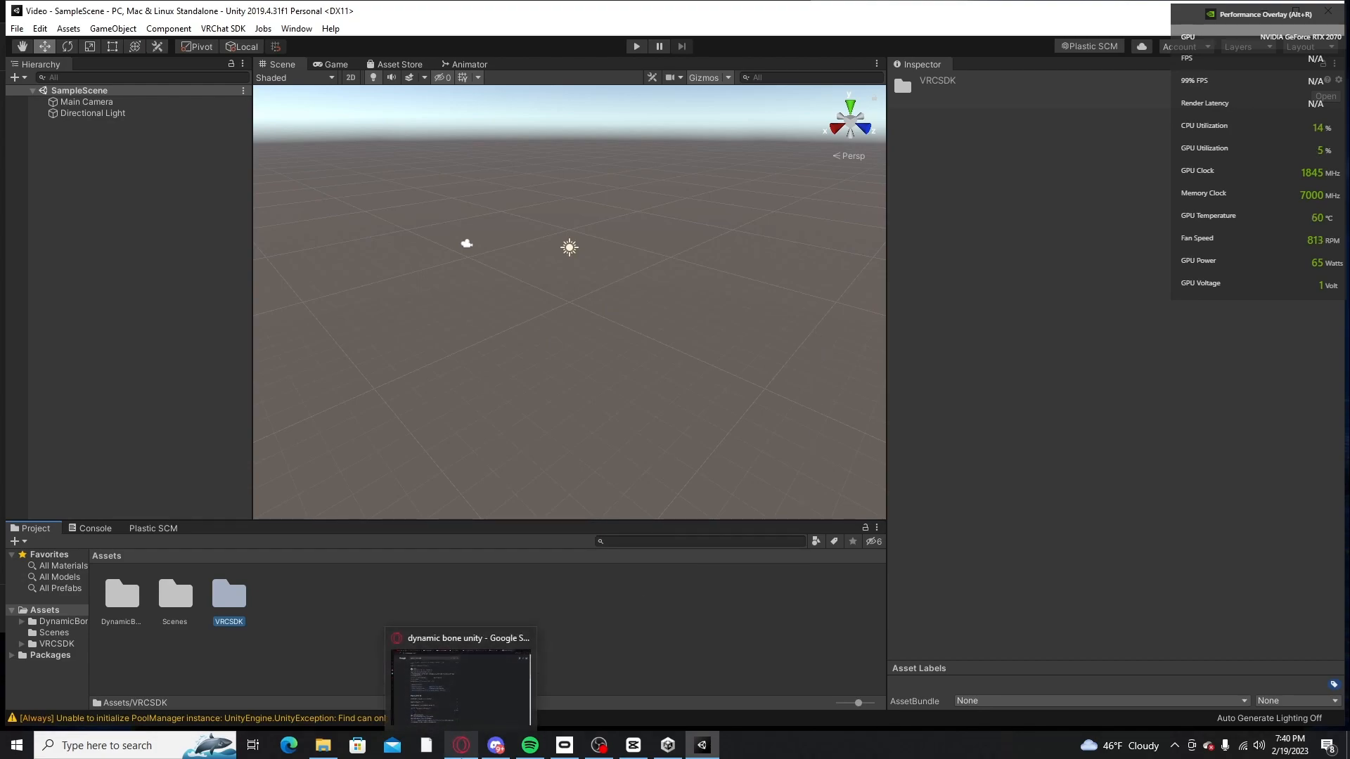
click(323, 746)
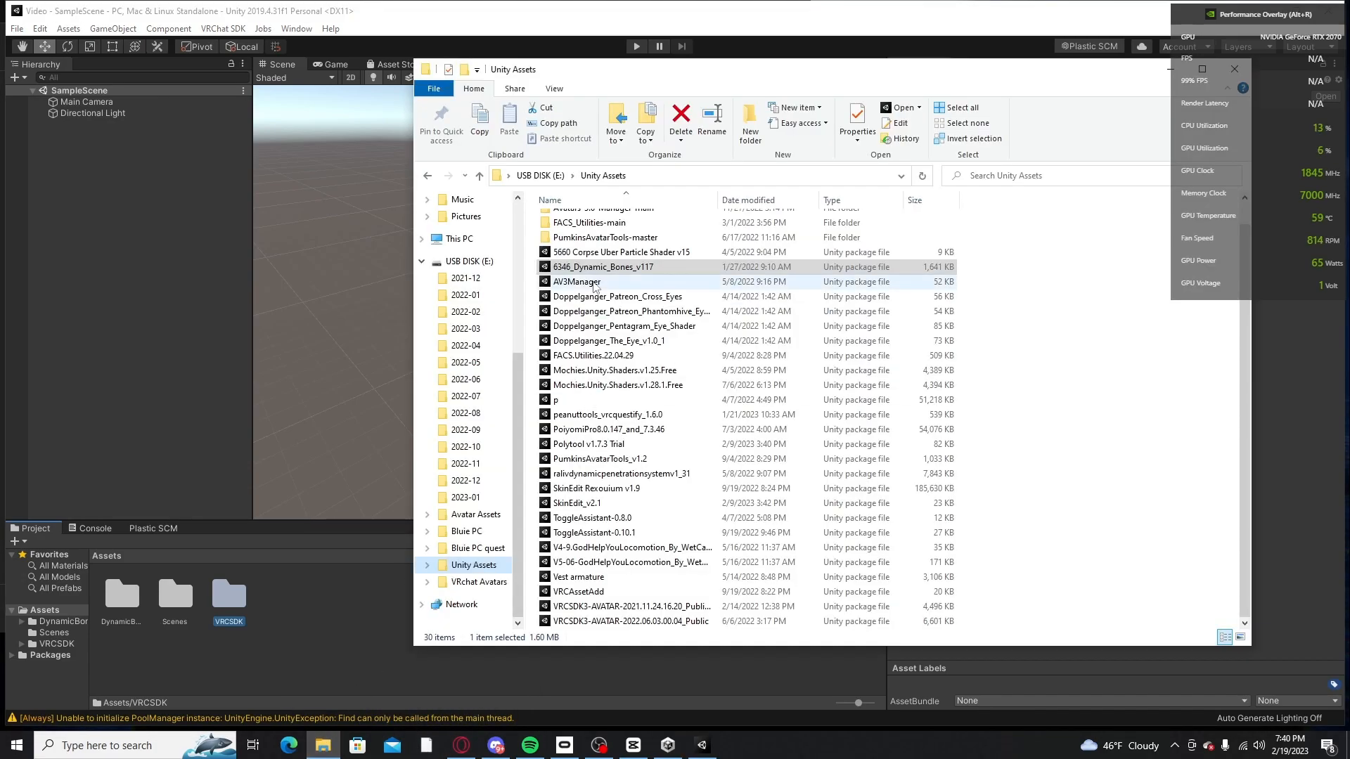
click(595, 252)
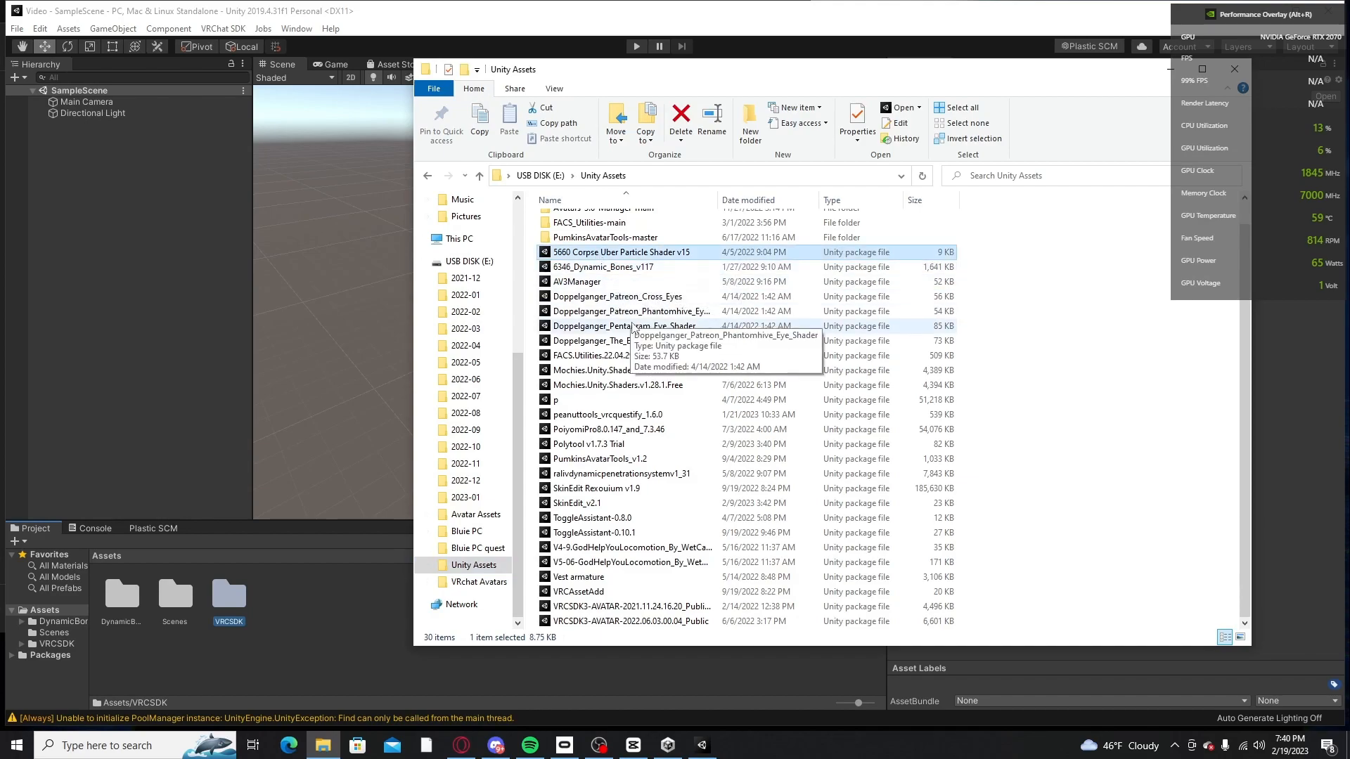
click(604, 298)
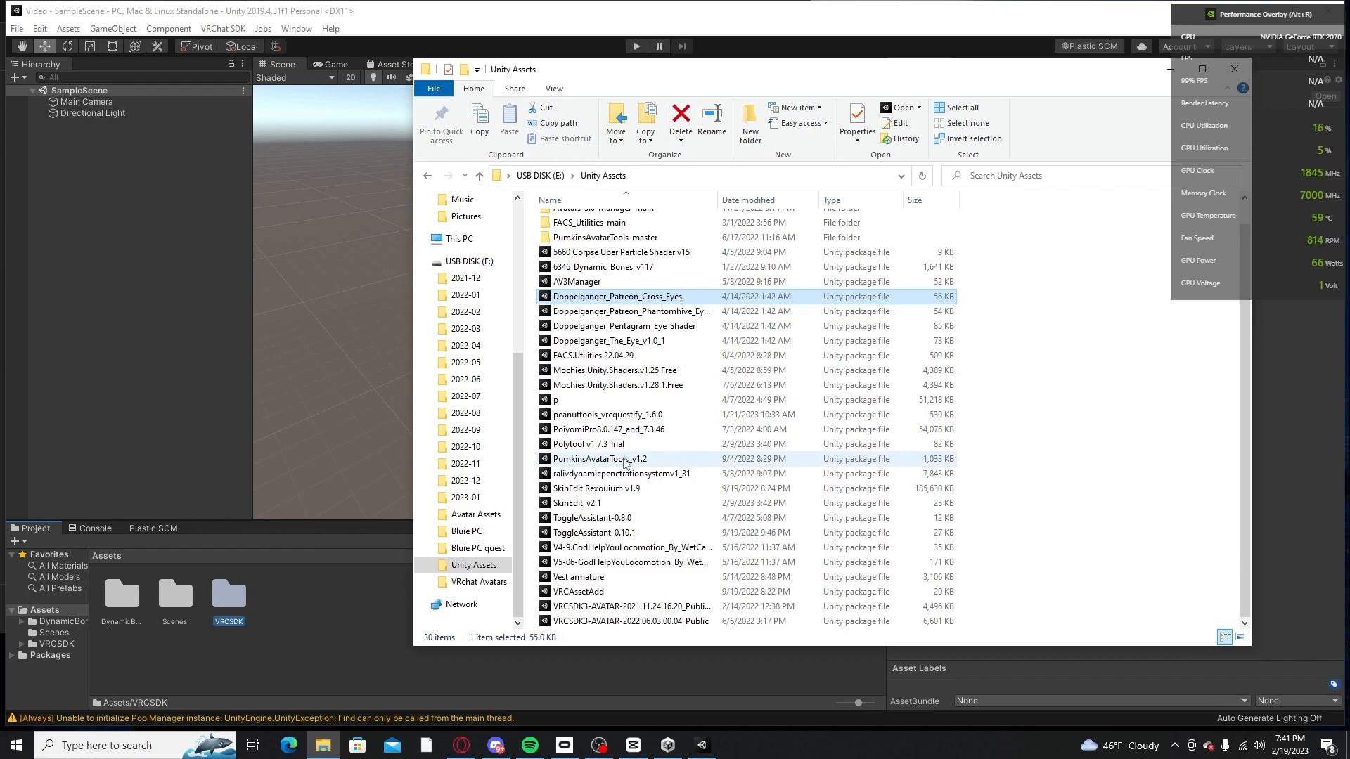
click(615, 430)
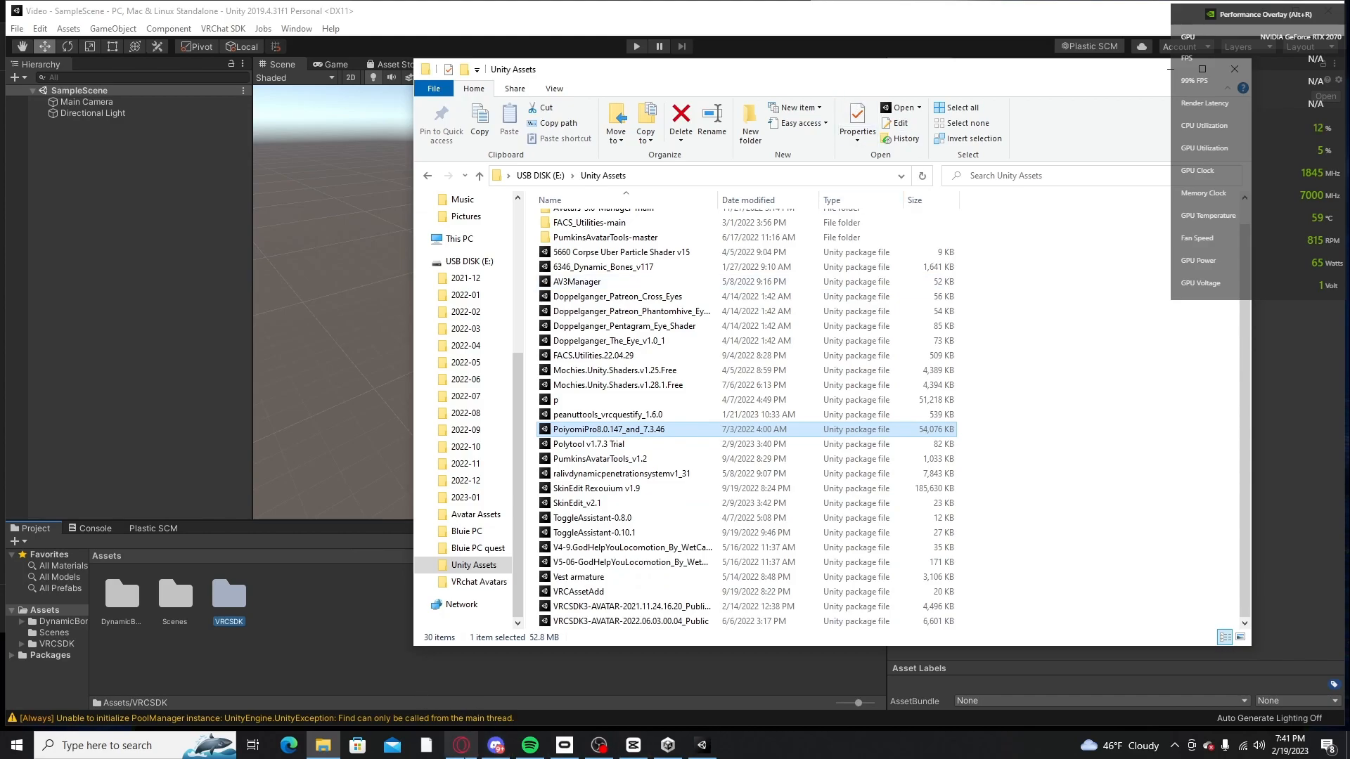
Step: Switch to the browser, open a new tab and bring the Unity Assets folder over it to check the Poiyomi package name
click(461, 745)
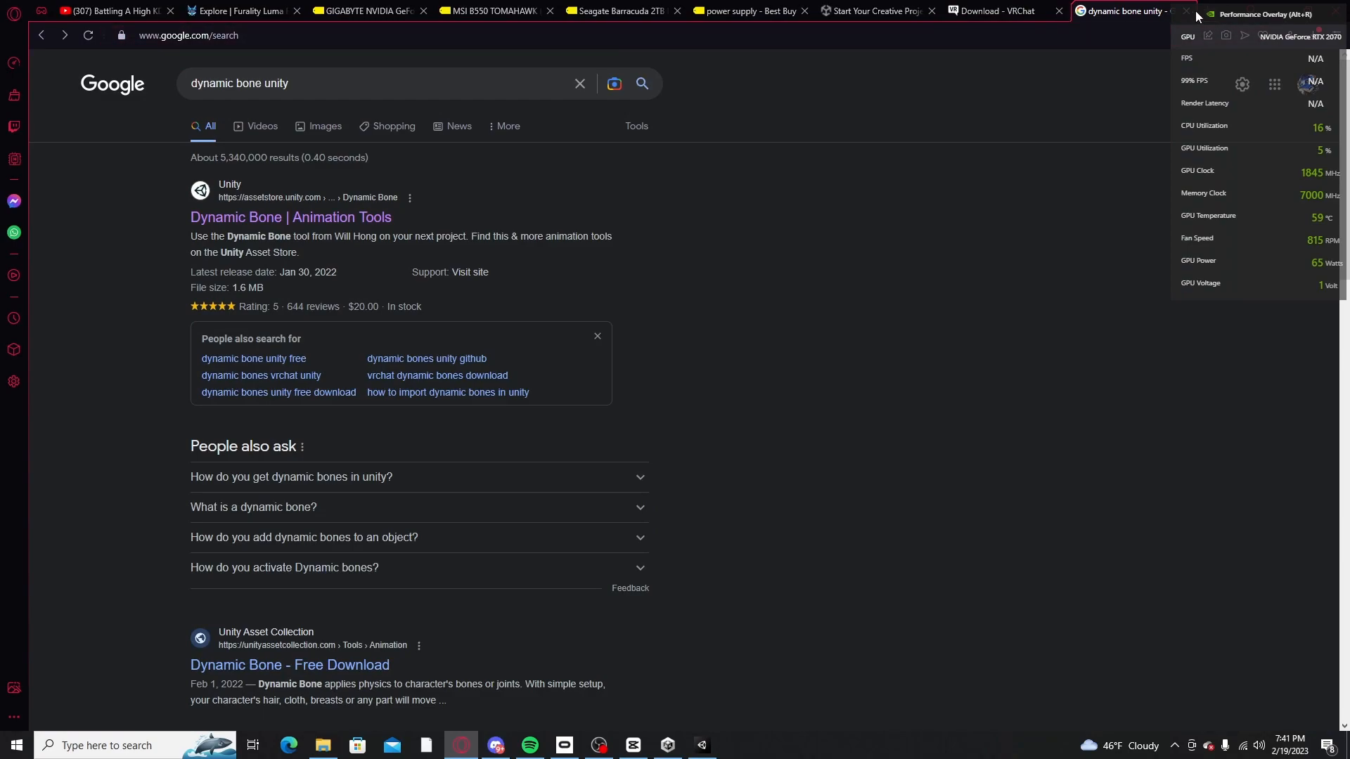
key(ctrl+t)
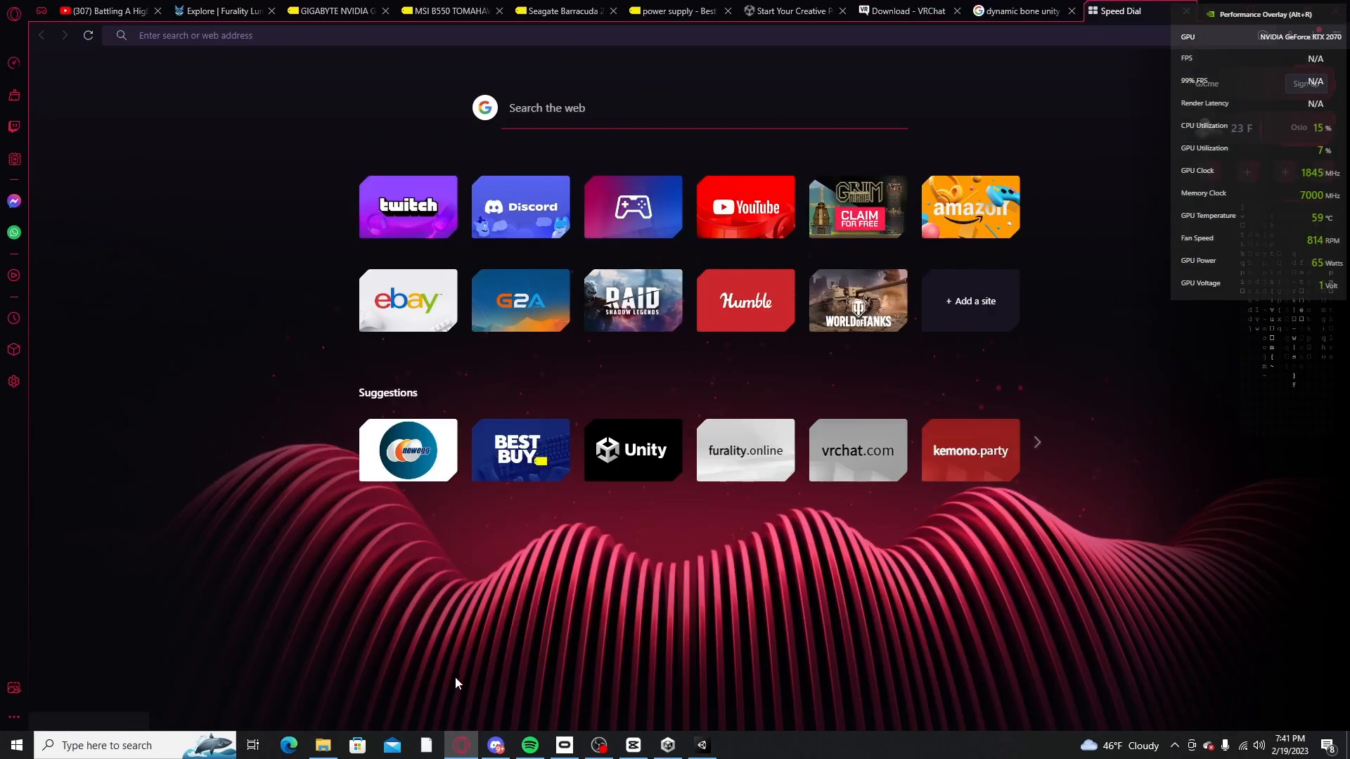
click(323, 746)
drag(821, 58, 808, 118)
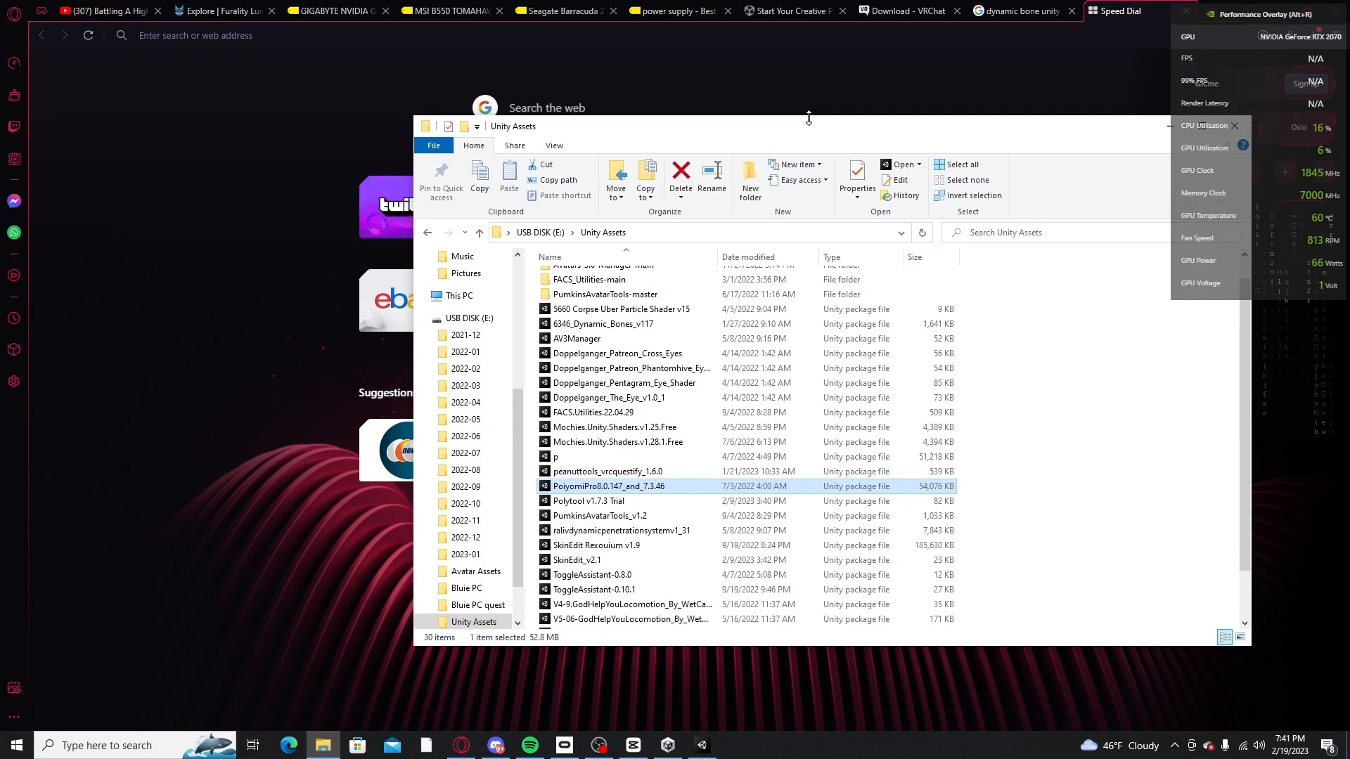
Step: Search the web for "poiyomi shader free", checking the spelling against the package in File Explorer
click(353, 40)
text(poi)
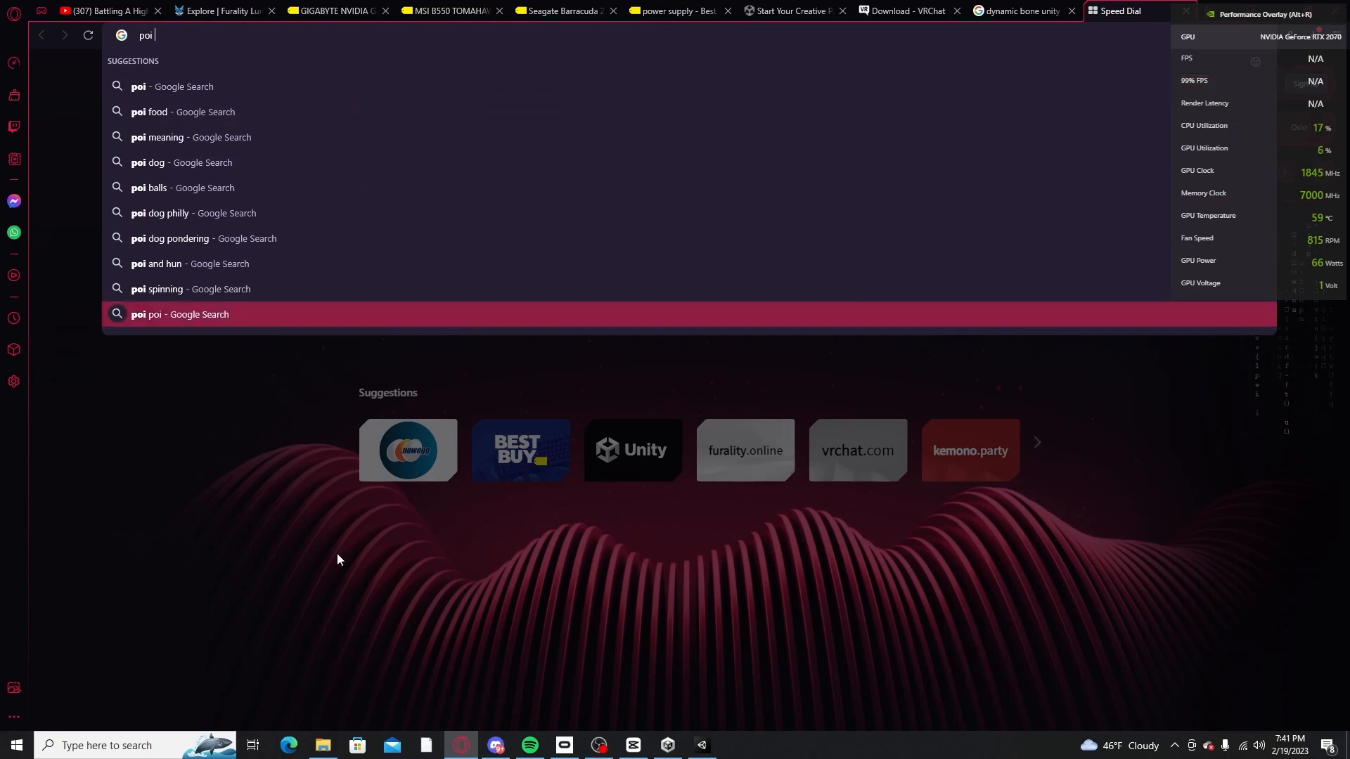
click(322, 745)
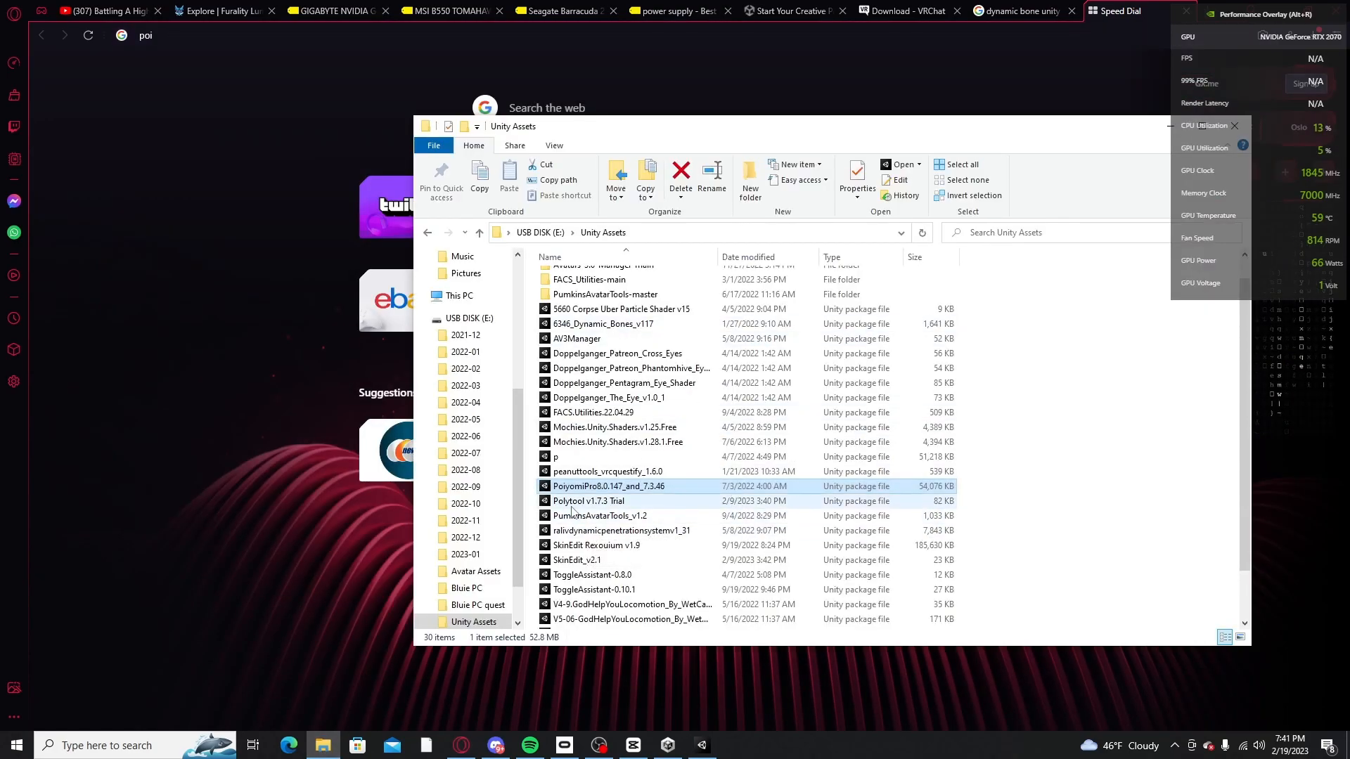
click(187, 40)
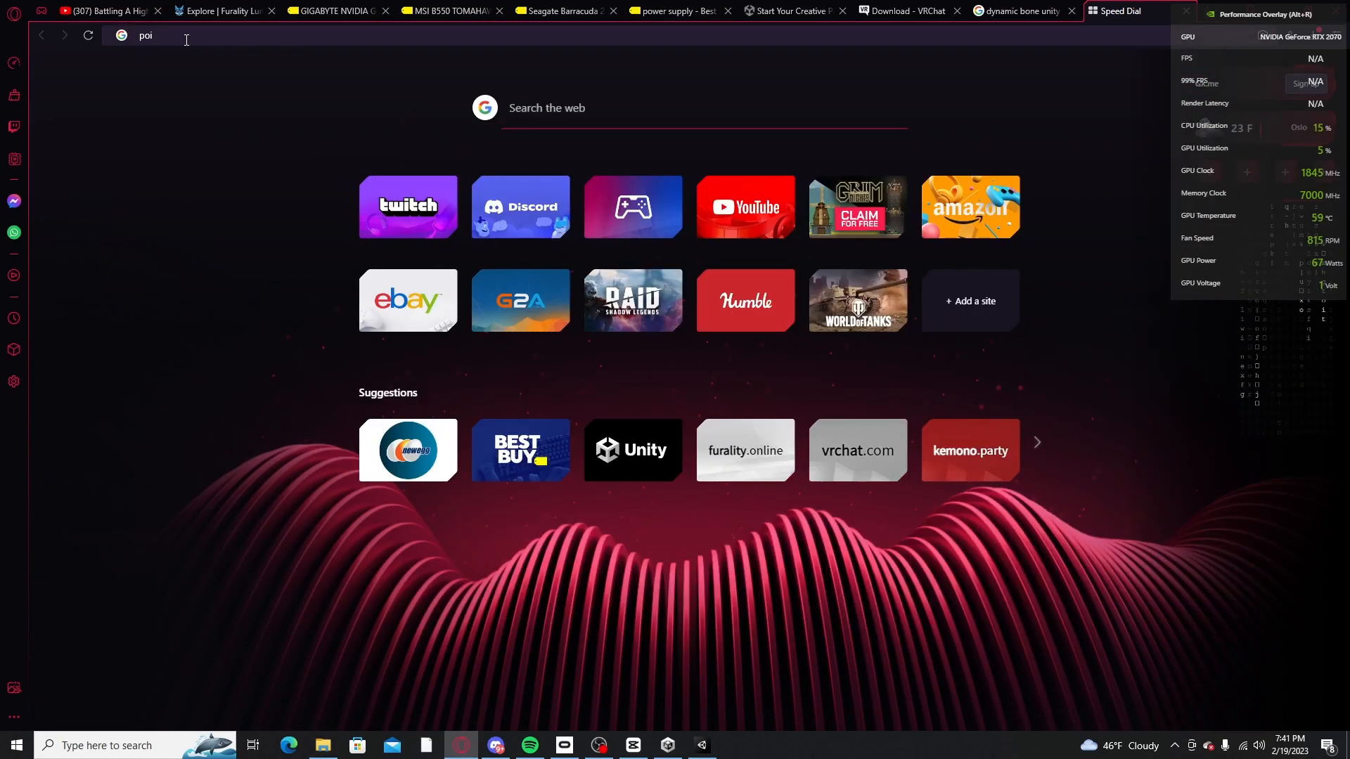
text(yomi shader frew)
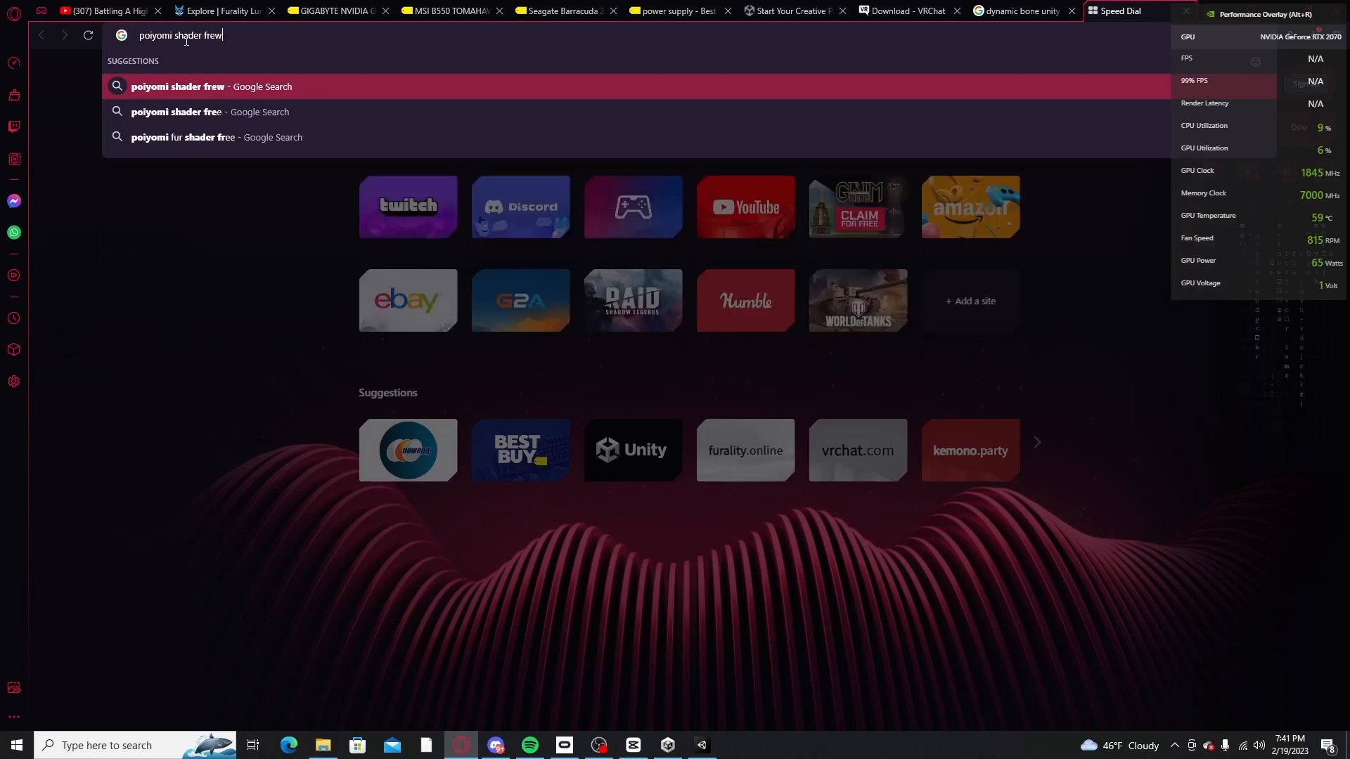
key(BackSpace)
text(e)
key(Return)
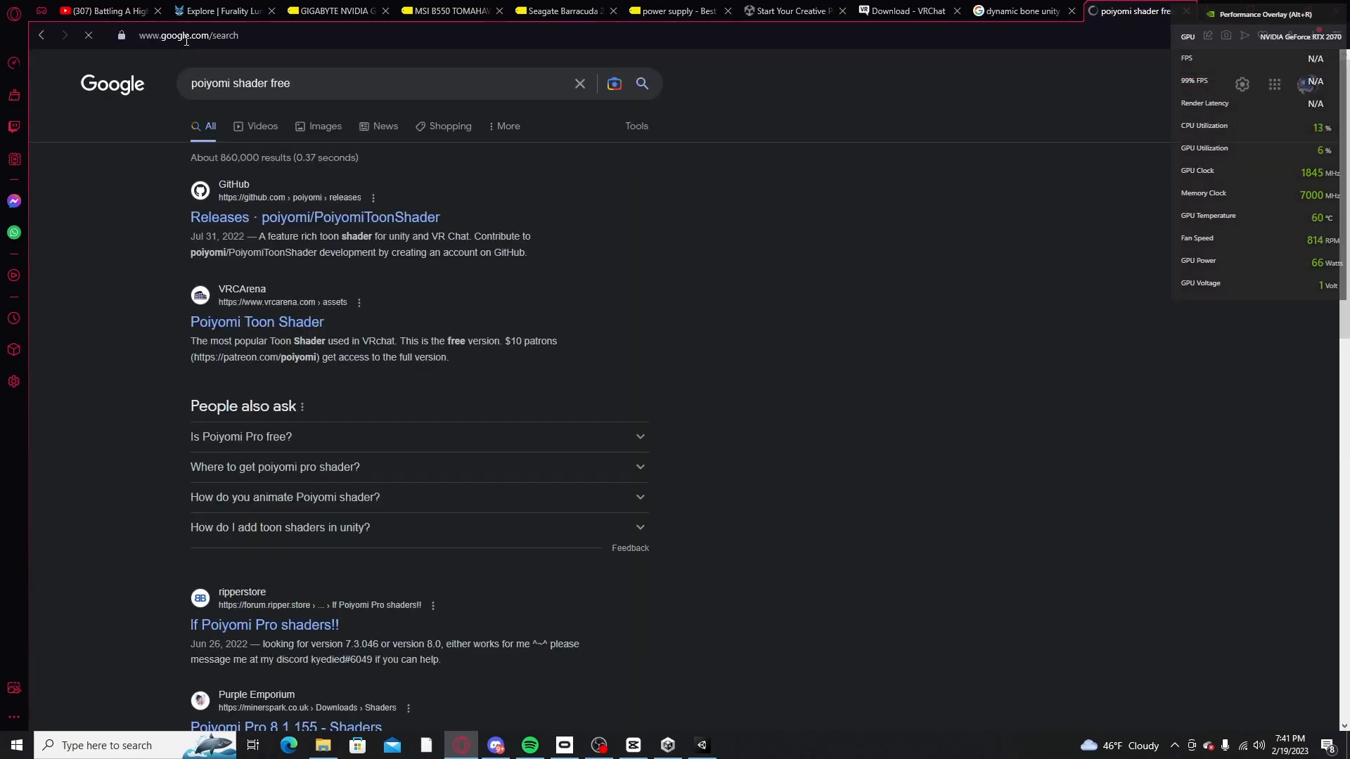
Step: Open the PoiyomiToonShader releases page on GitHub and download poi.Toon.7.3.50.To.8.1.161.unitypackage from release 8.1.161
click(377, 217)
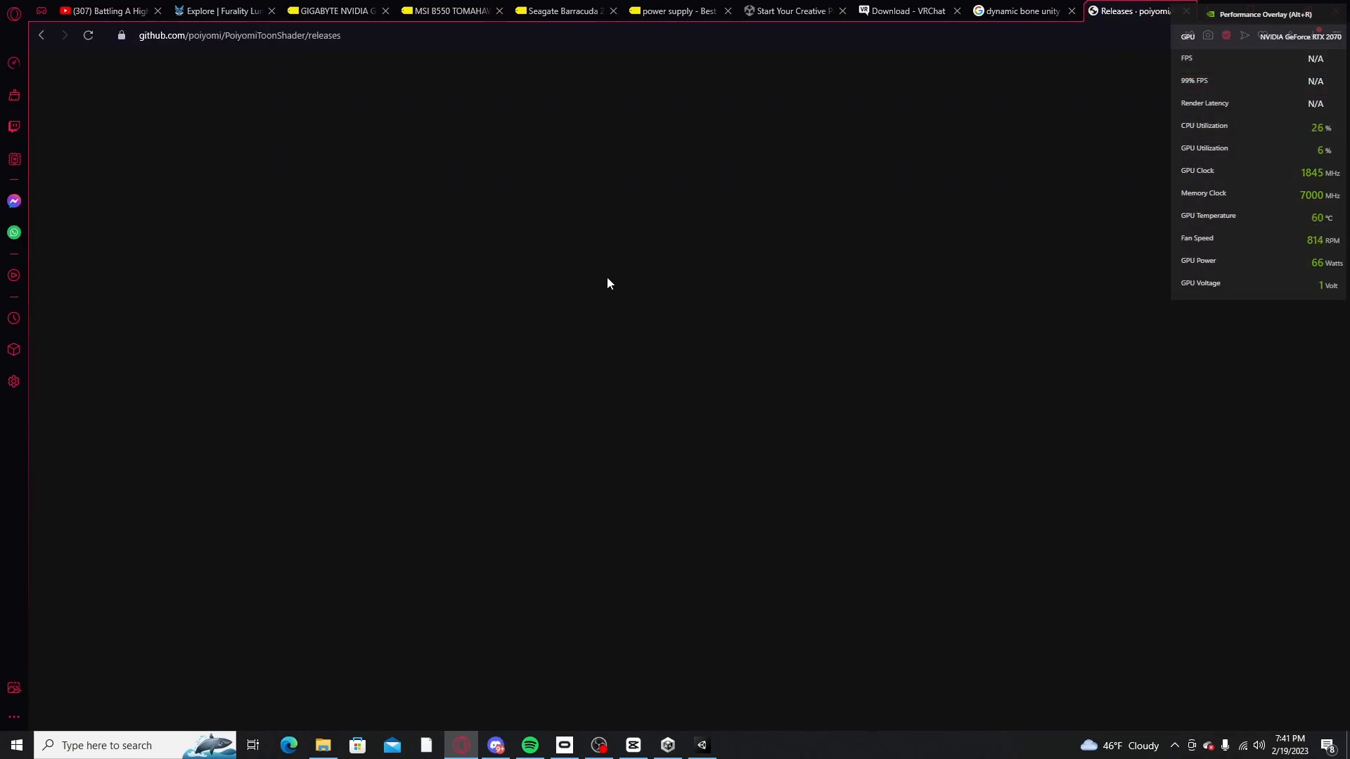
scroll(668, 437, down, 1)
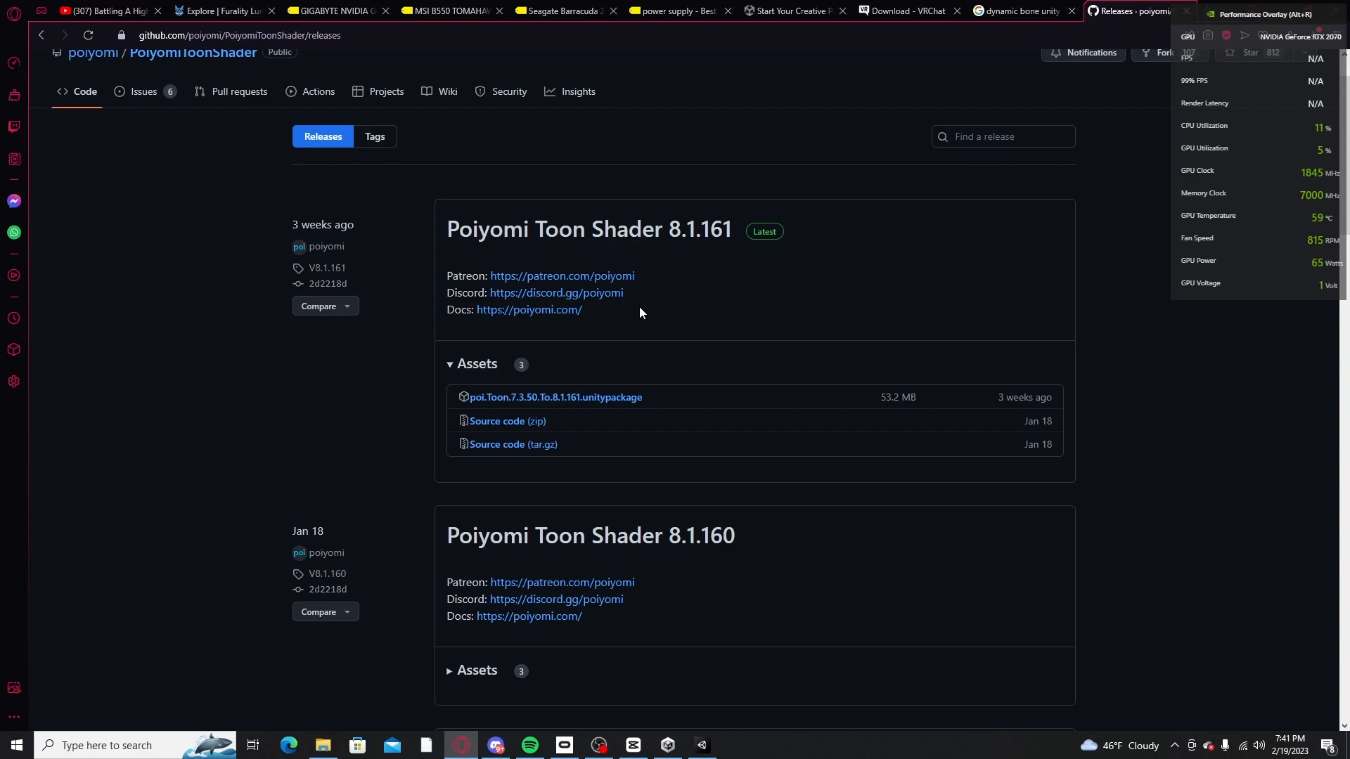
scroll(748, 324, down, 1)
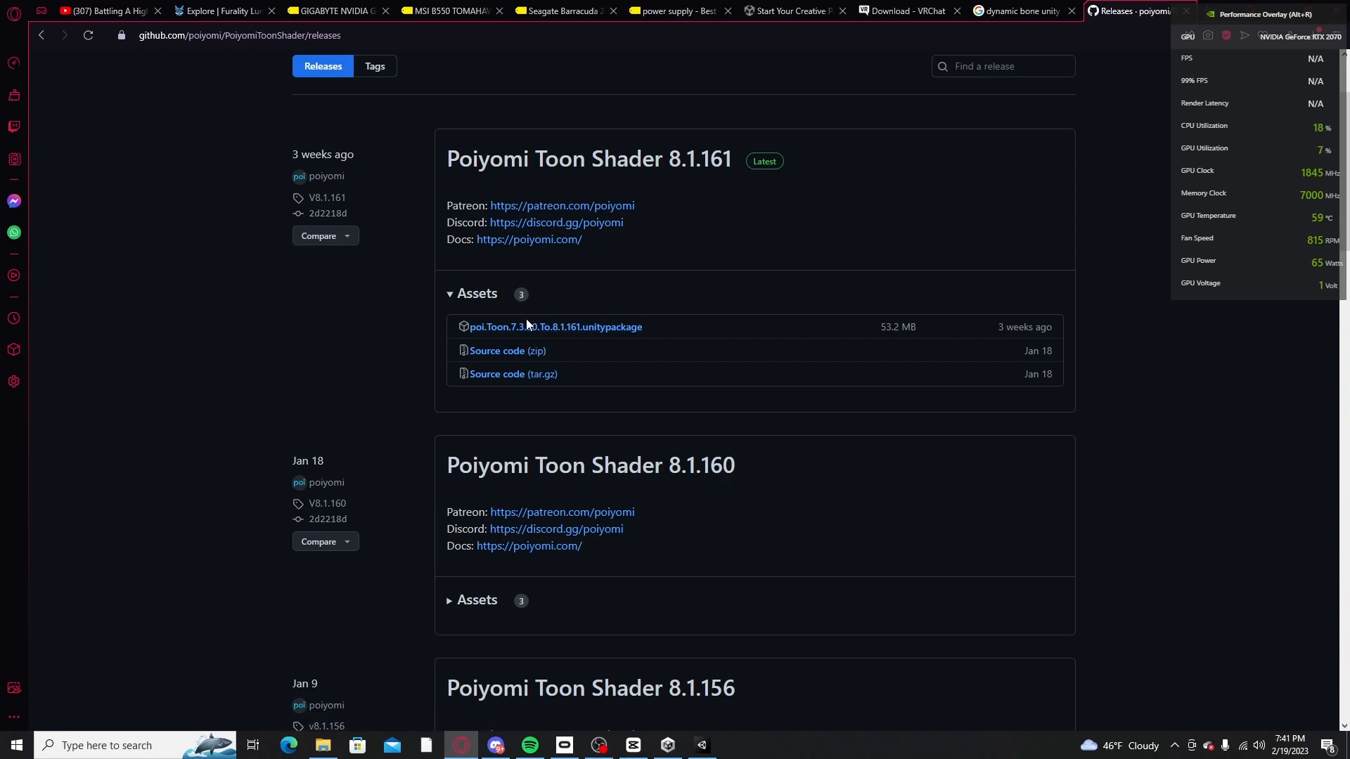
click(563, 328)
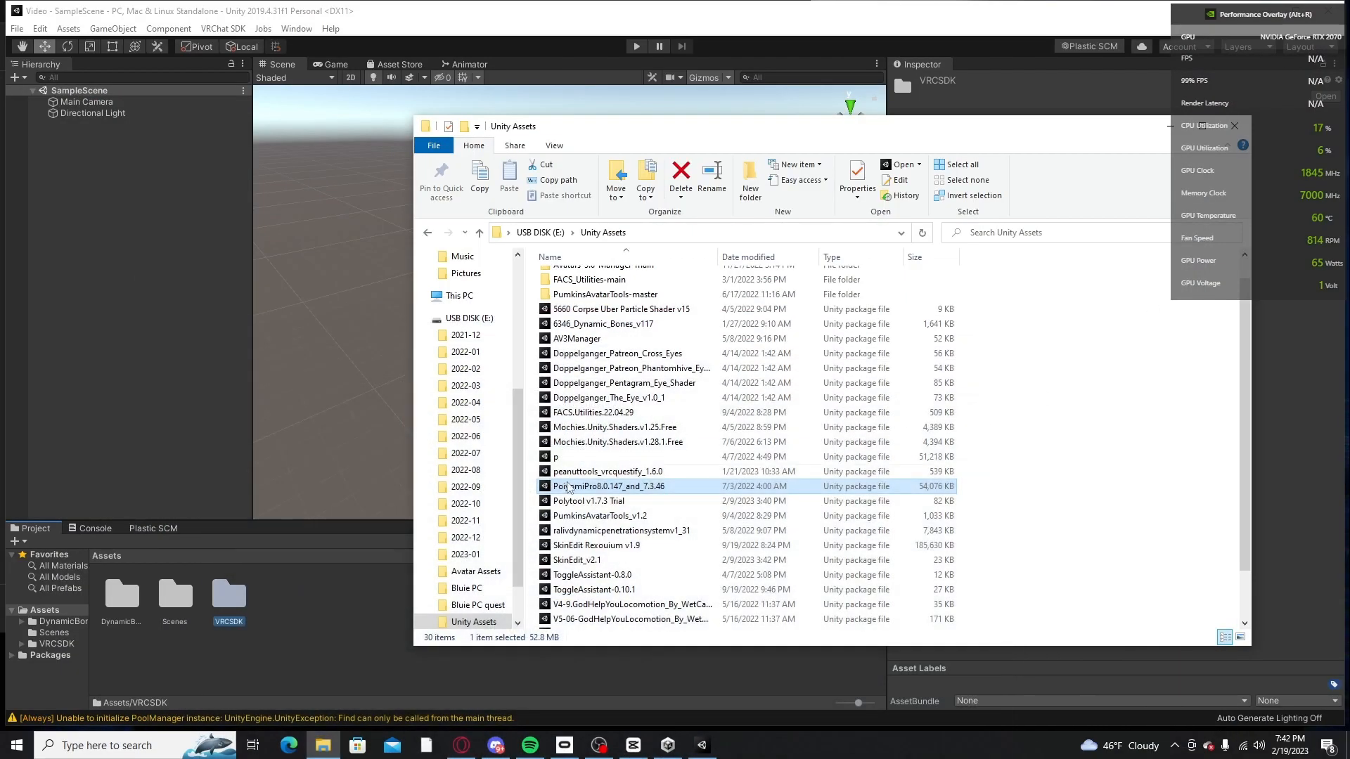
Step: Import the complete poi.Toon.7.3.50.To.8.1.161 package from the Downloads folder into the Unity project's Assets
scroll(491, 351, up, 5)
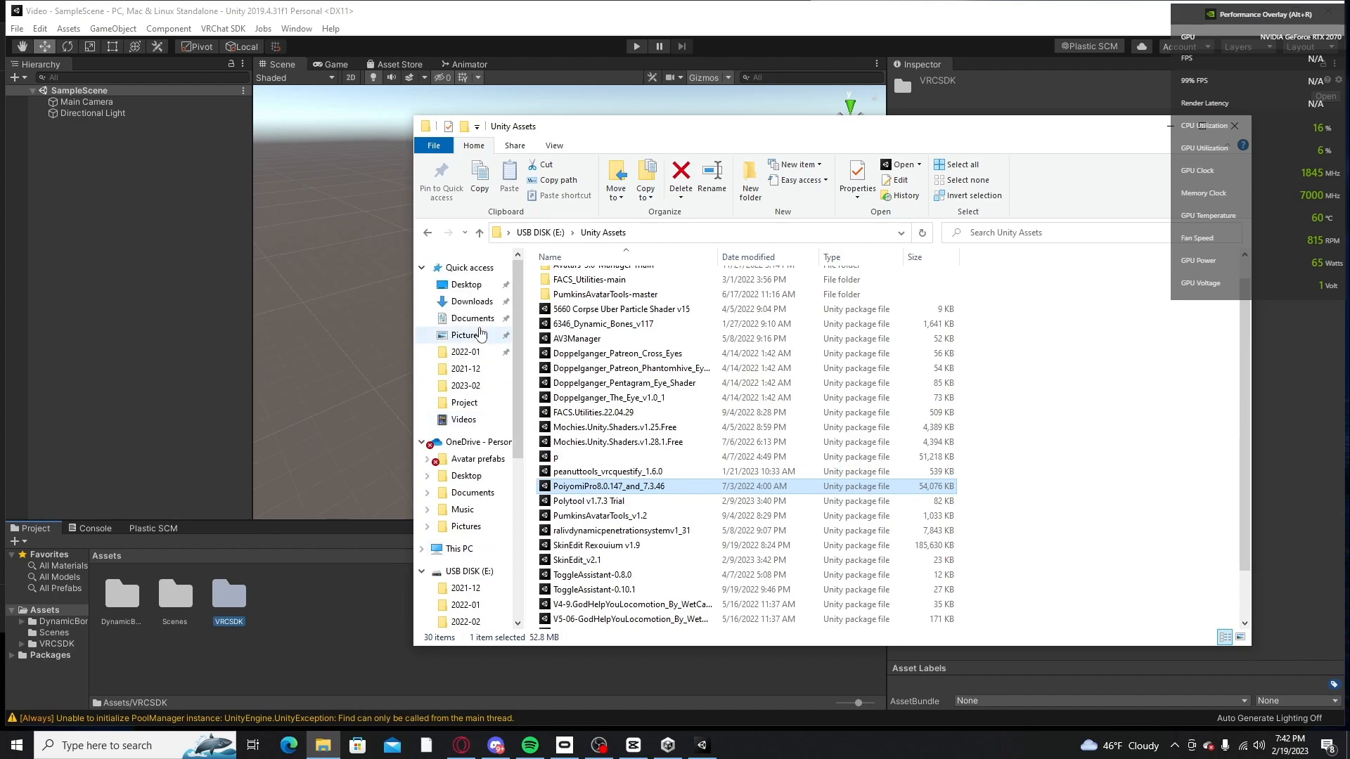
click(468, 301)
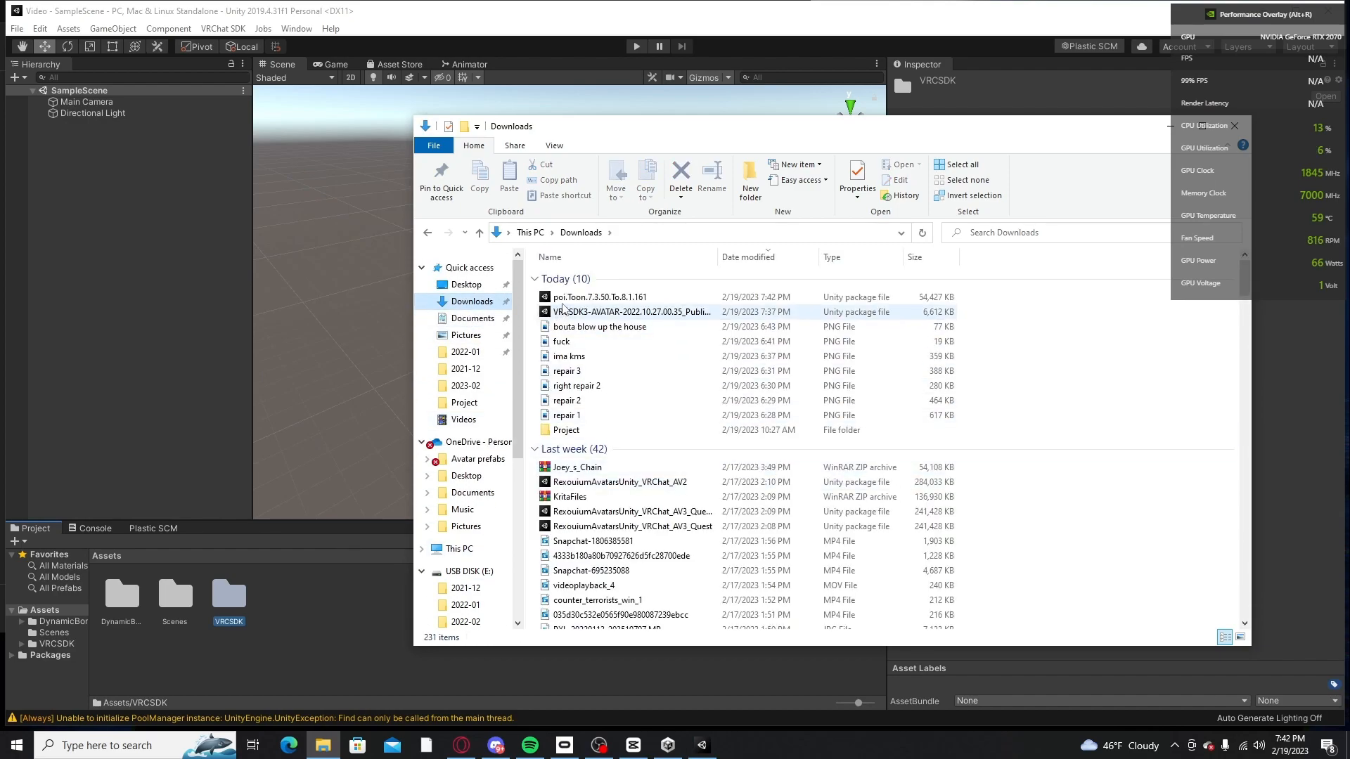
click(568, 301)
drag(612, 301, 297, 632)
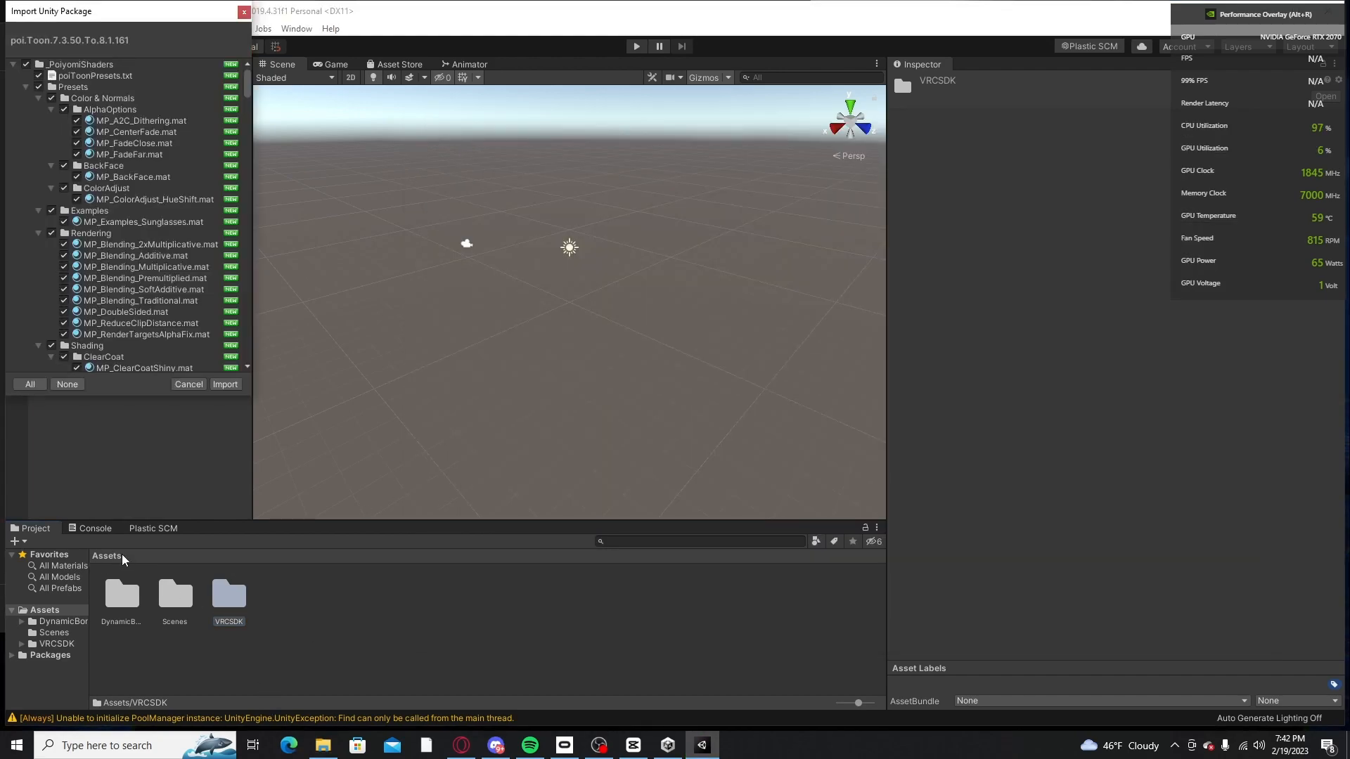
click(225, 384)
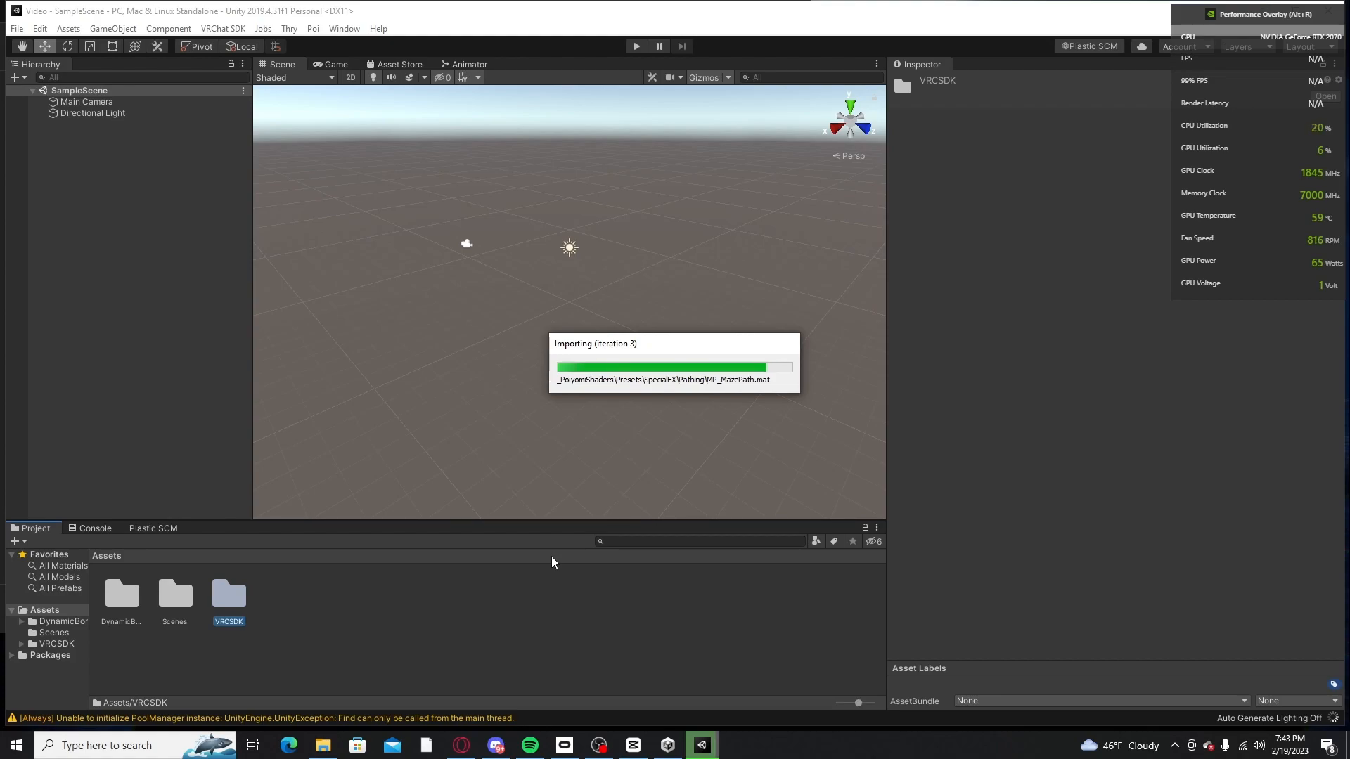
Step: Switch to the browser and search the web for "gumroad rexouium" in a new tab
click(461, 746)
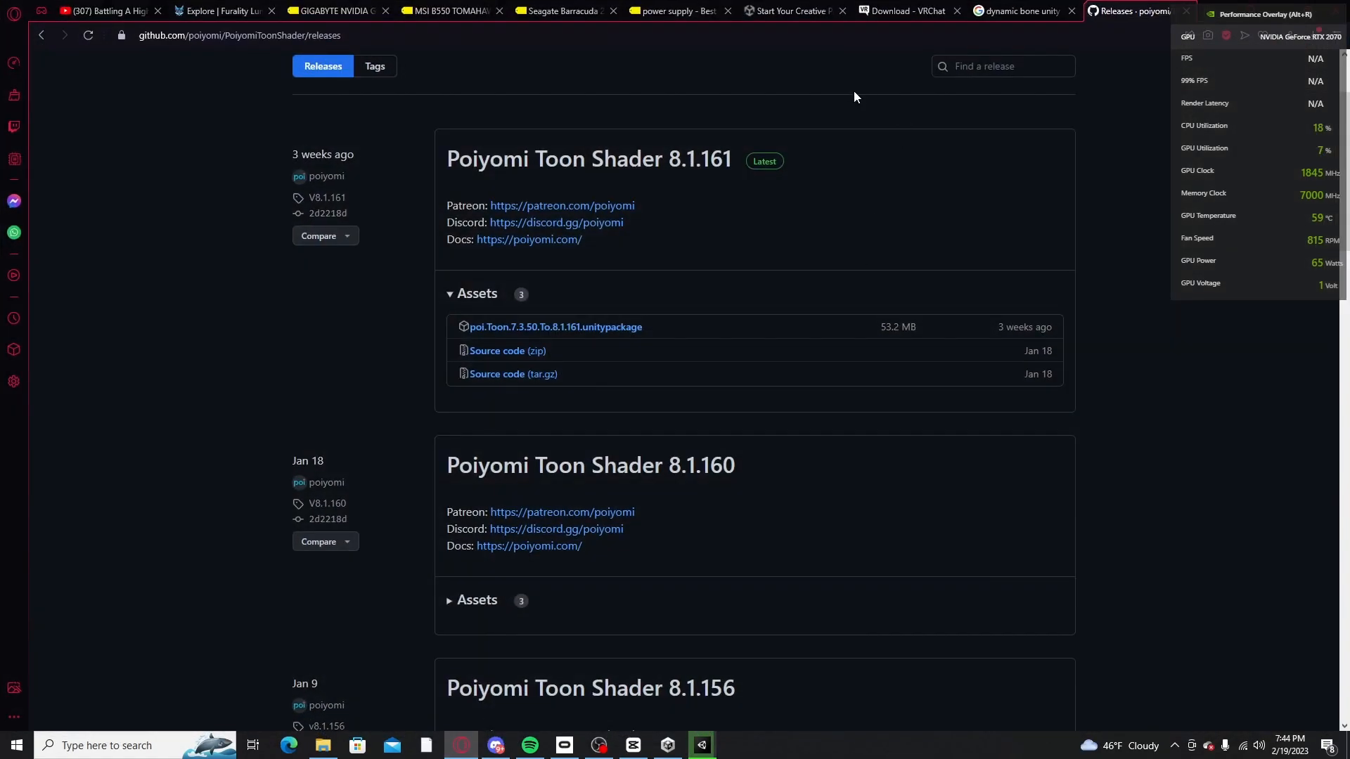
click(1215, 21)
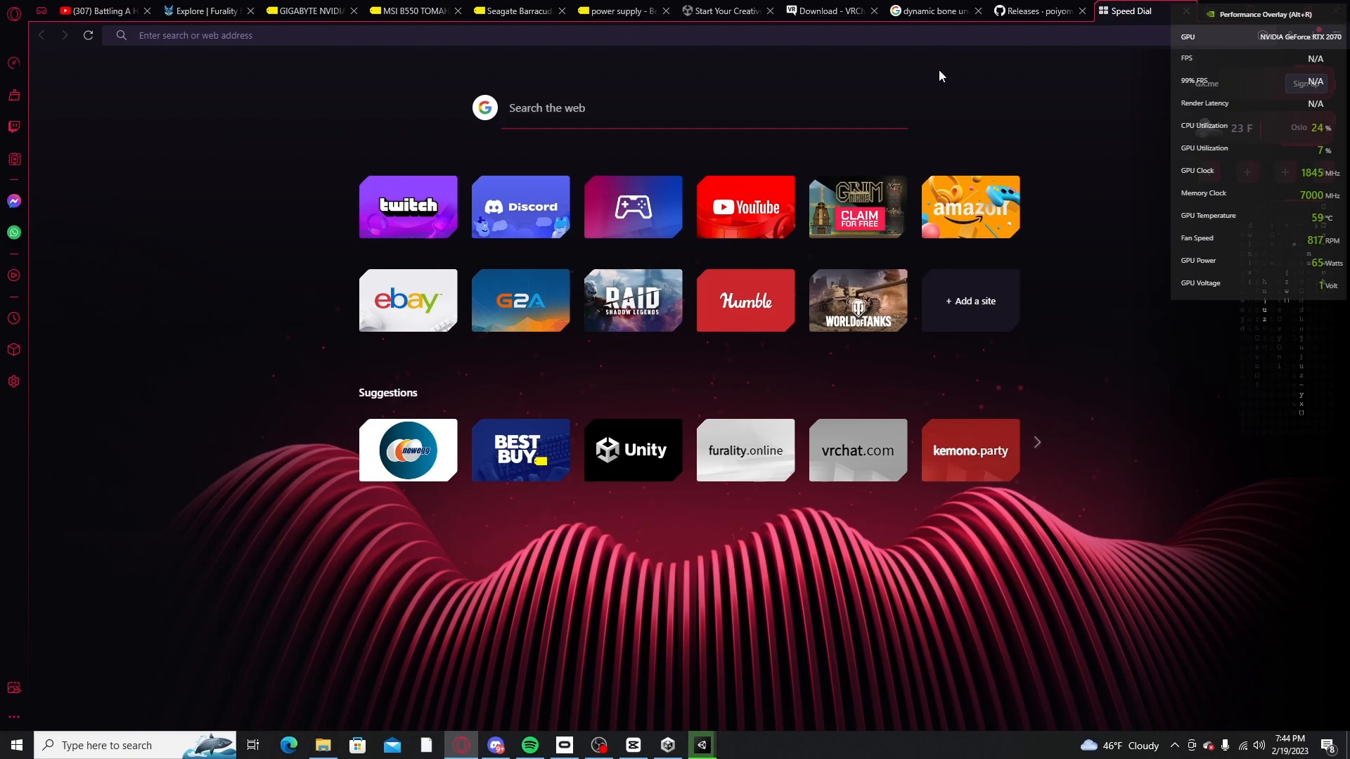
text(re)
key(BackSpace)
key(BackSpace)
key(BackSpace)
text(gumroad )
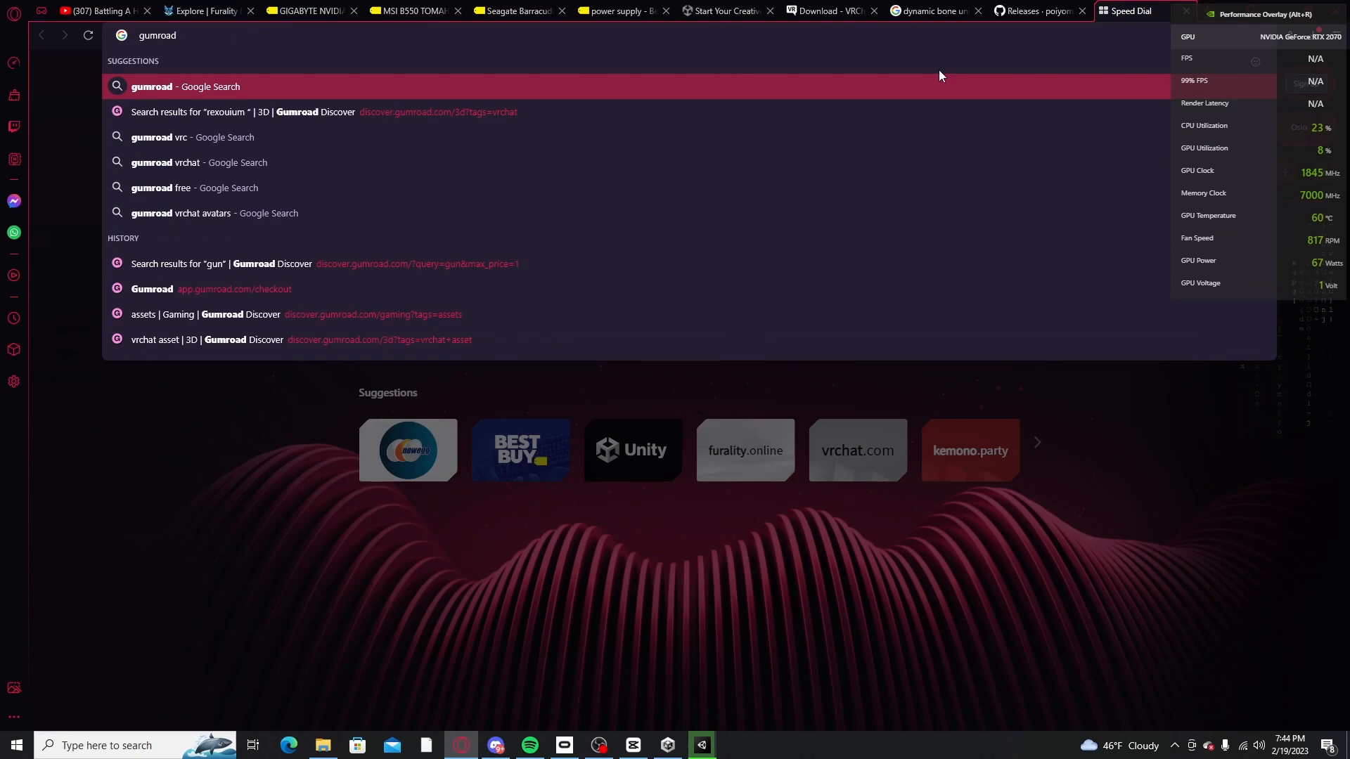
text(rexouium)
key(Return)
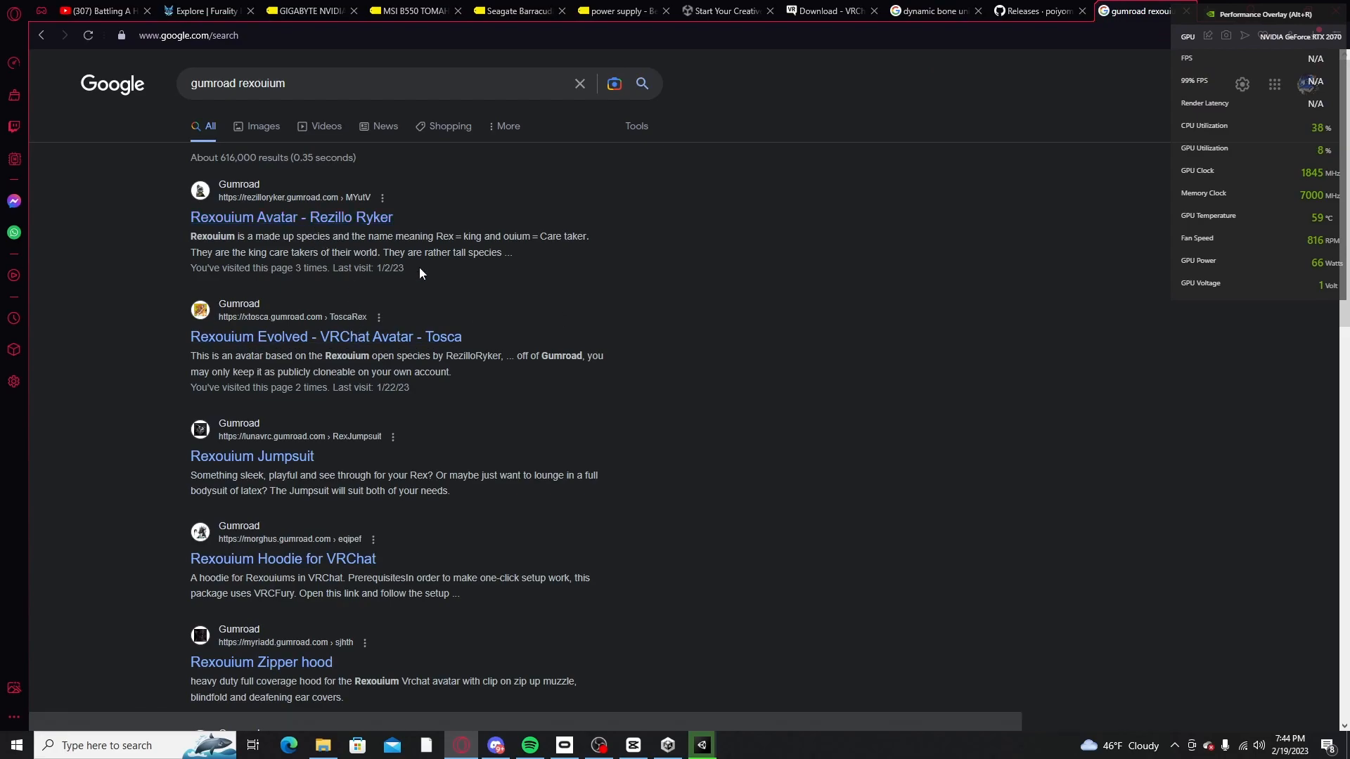
Step: Open the Gumroad page of the Rexouium Avatar and examine its preview image, description and licence options
click(372, 218)
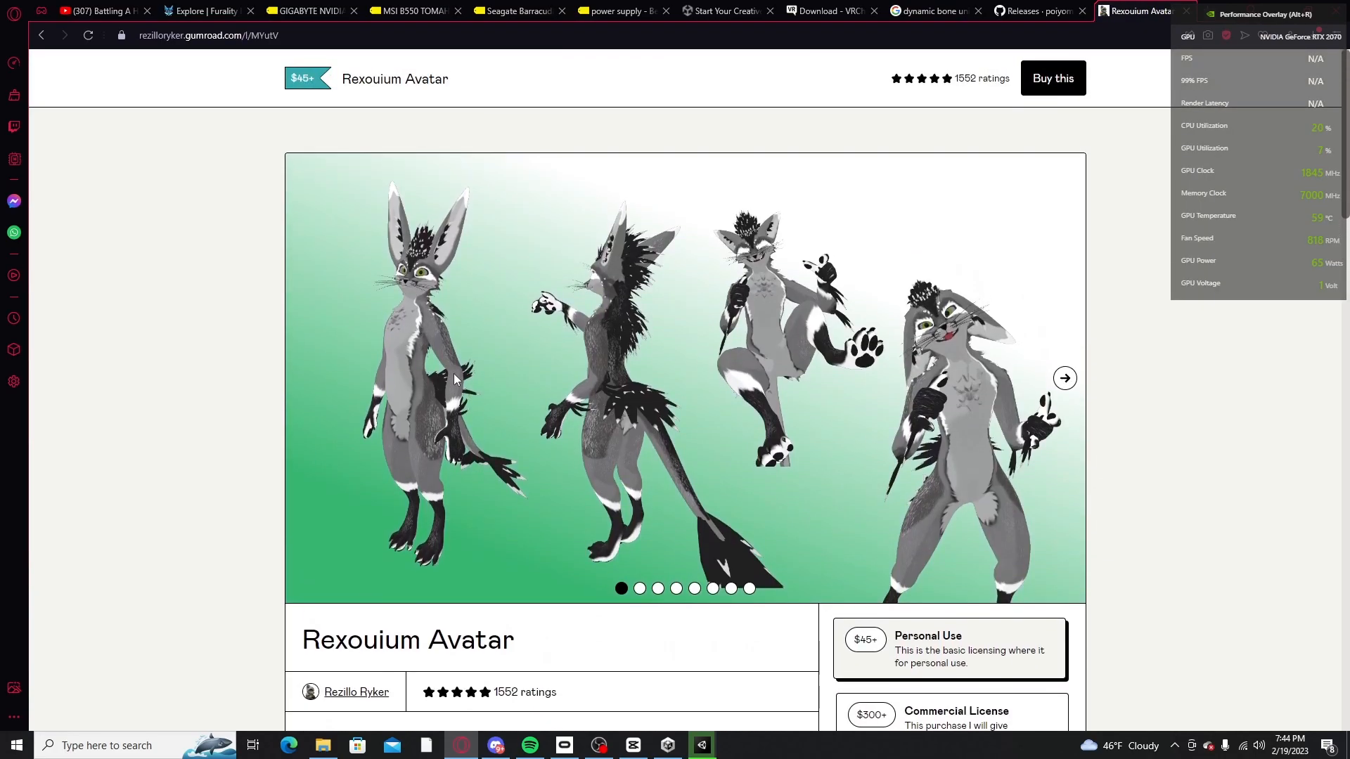
scroll(563, 373, down, 2)
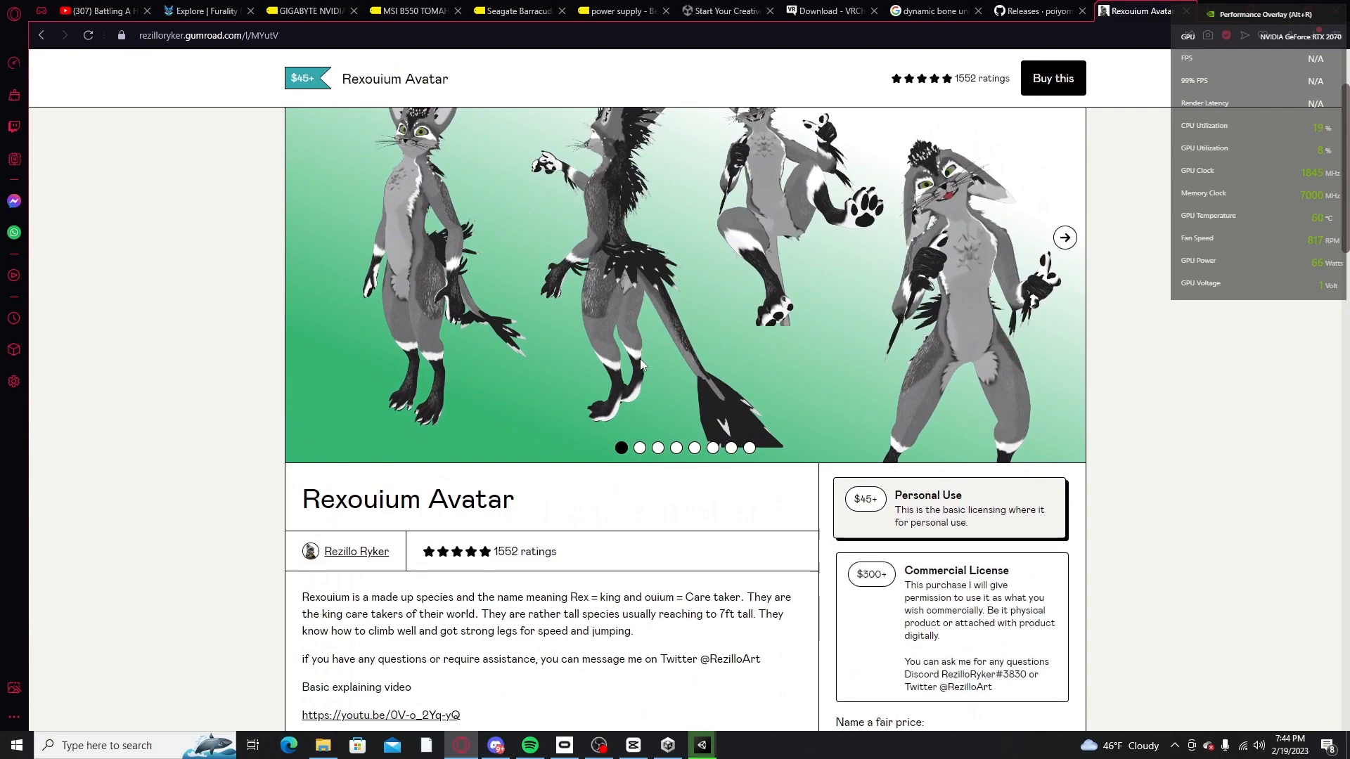
scroll(641, 364, up, 2)
scroll(639, 353, down, 3)
scroll(773, 282, up, 2)
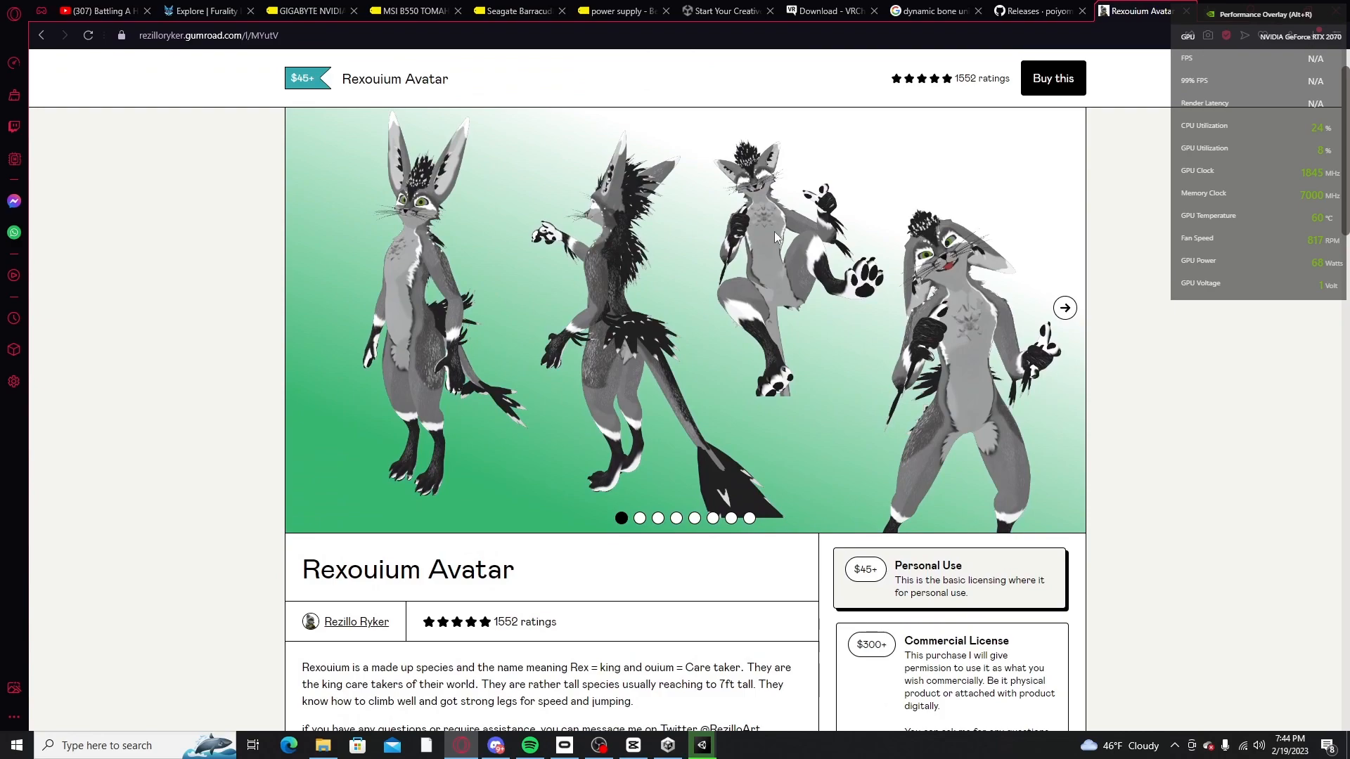
Step: Examine the Rexouium Avatar's first preview image and description, and show the second preview image
scroll(774, 236, down, 3)
scroll(777, 242, up, 3)
scroll(774, 260, down, 3)
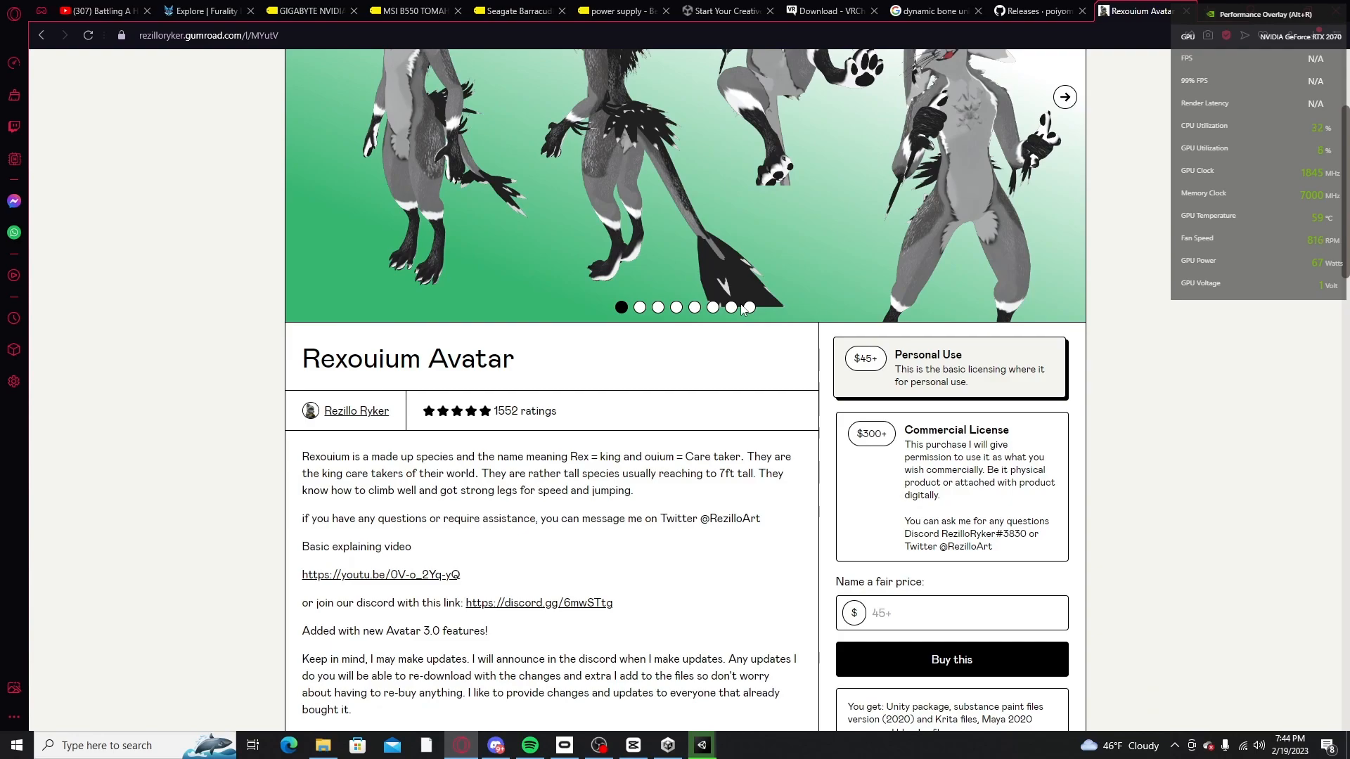
scroll(742, 309, up, 4)
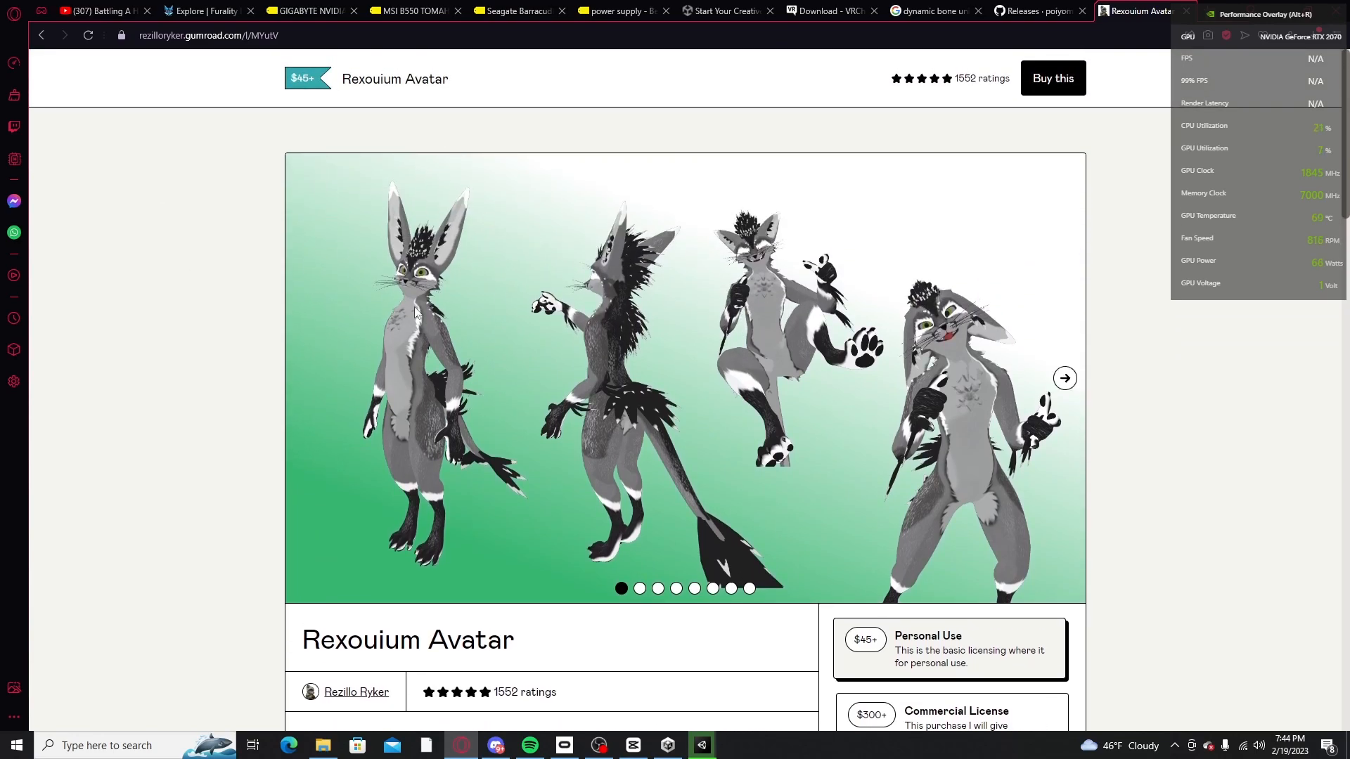
scroll(414, 308, down, 4)
scroll(643, 331, up, 1)
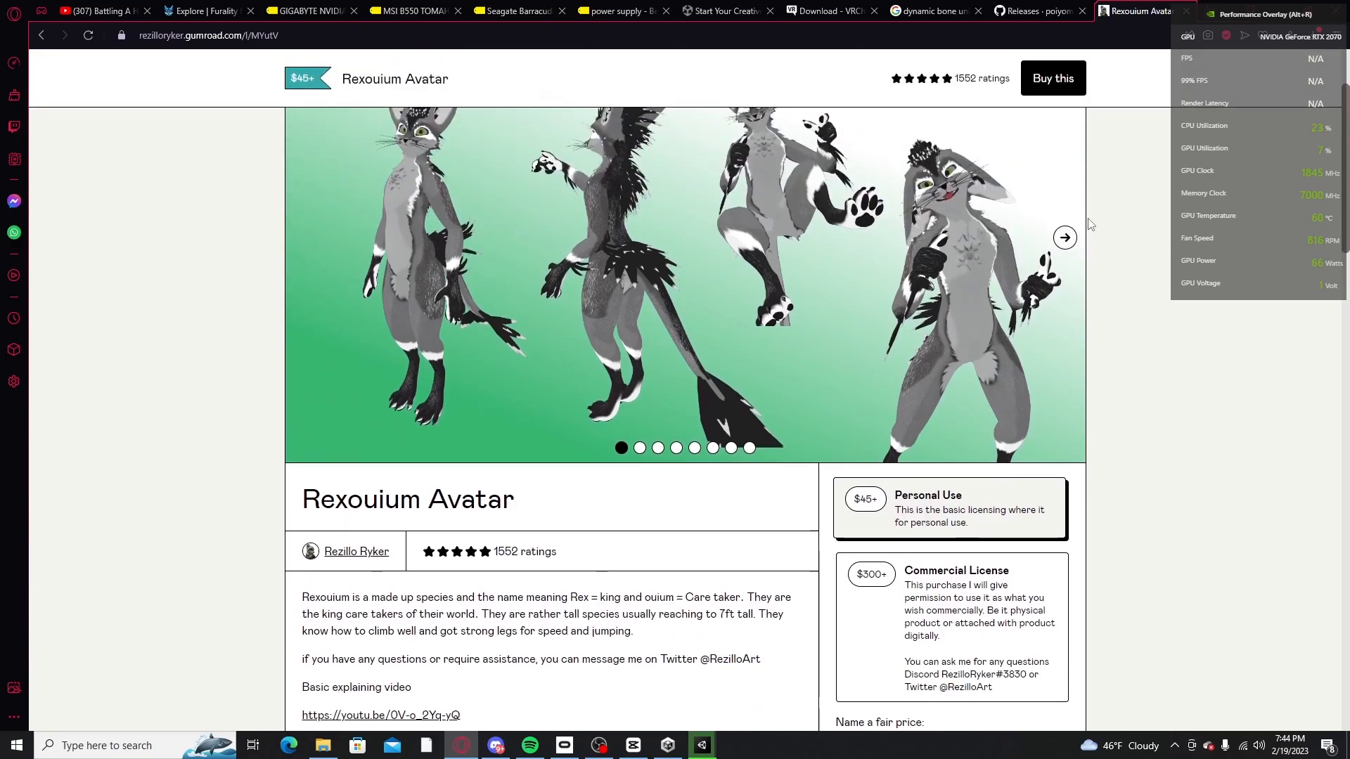
click(1066, 239)
Step: Compare the Commercial License option with Personal Use, leaving Personal Use selected, and check the price entry
scroll(893, 320, down, 5)
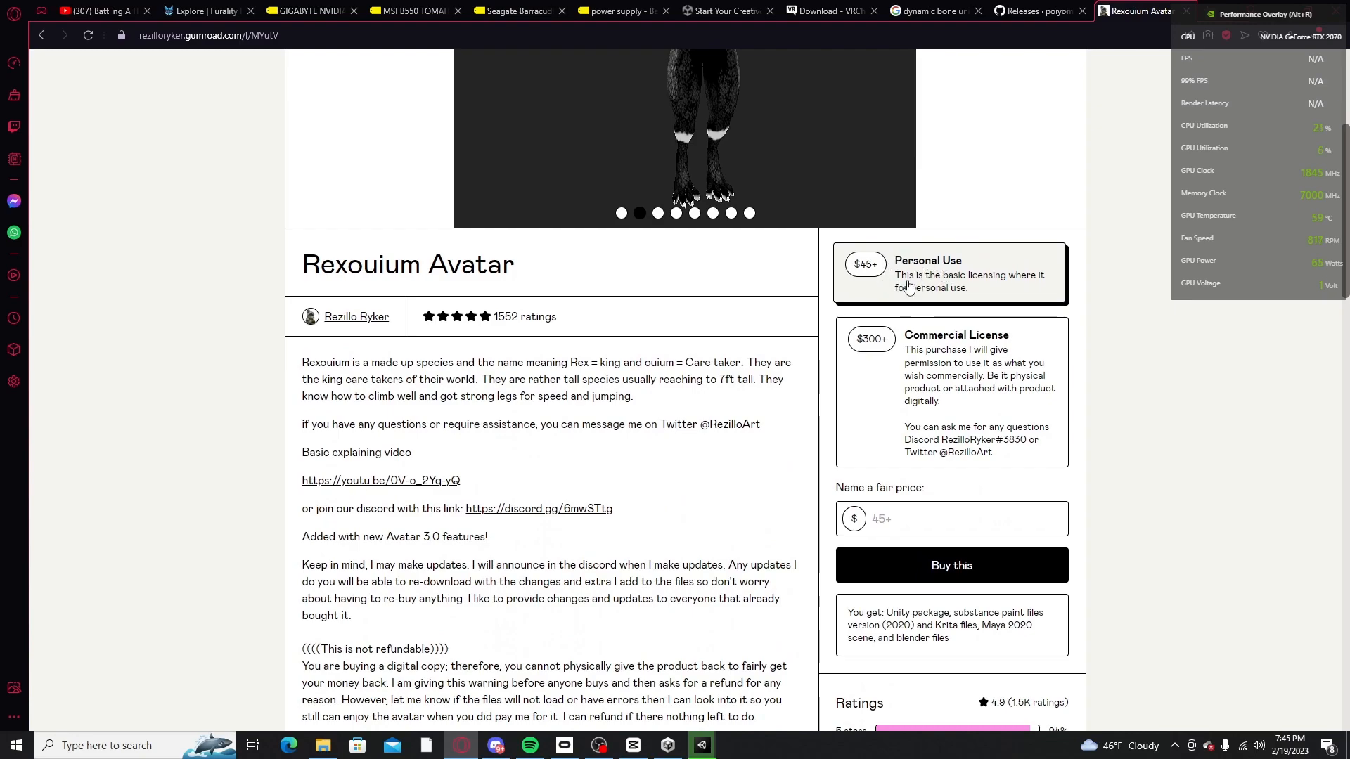
click(875, 346)
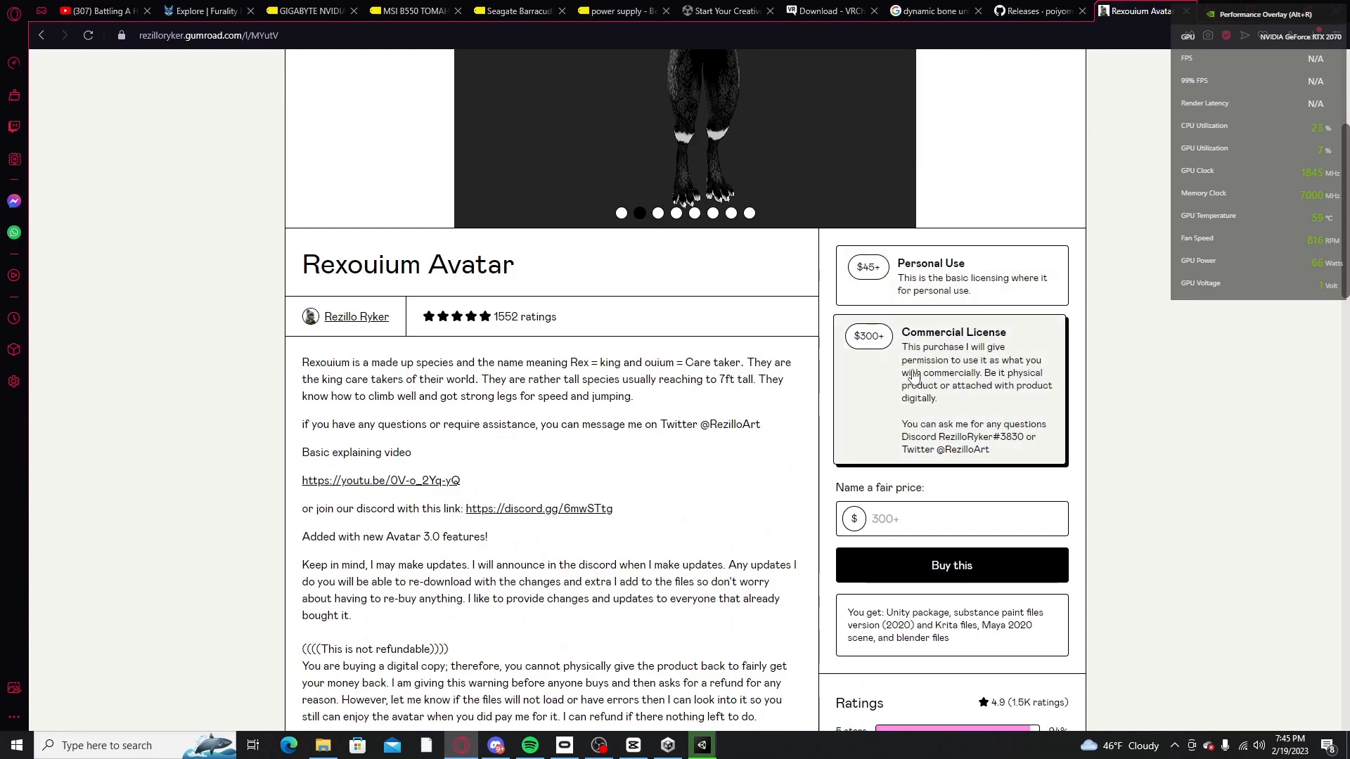
click(871, 282)
scroll(740, 305, up, 3)
scroll(821, 359, down, 3)
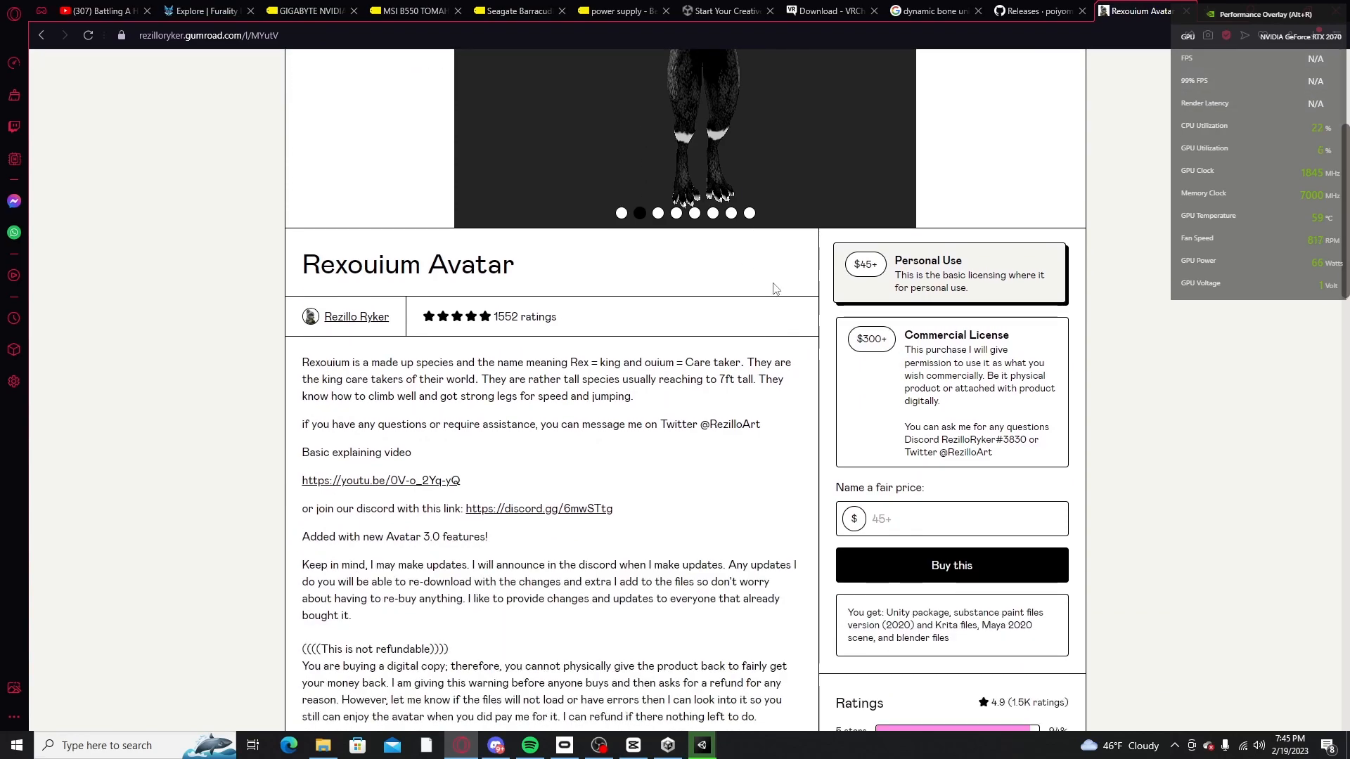
click(955, 507)
Step: Browse through further preview images of the Rexouium Avatar listing
scroll(964, 337, up, 5)
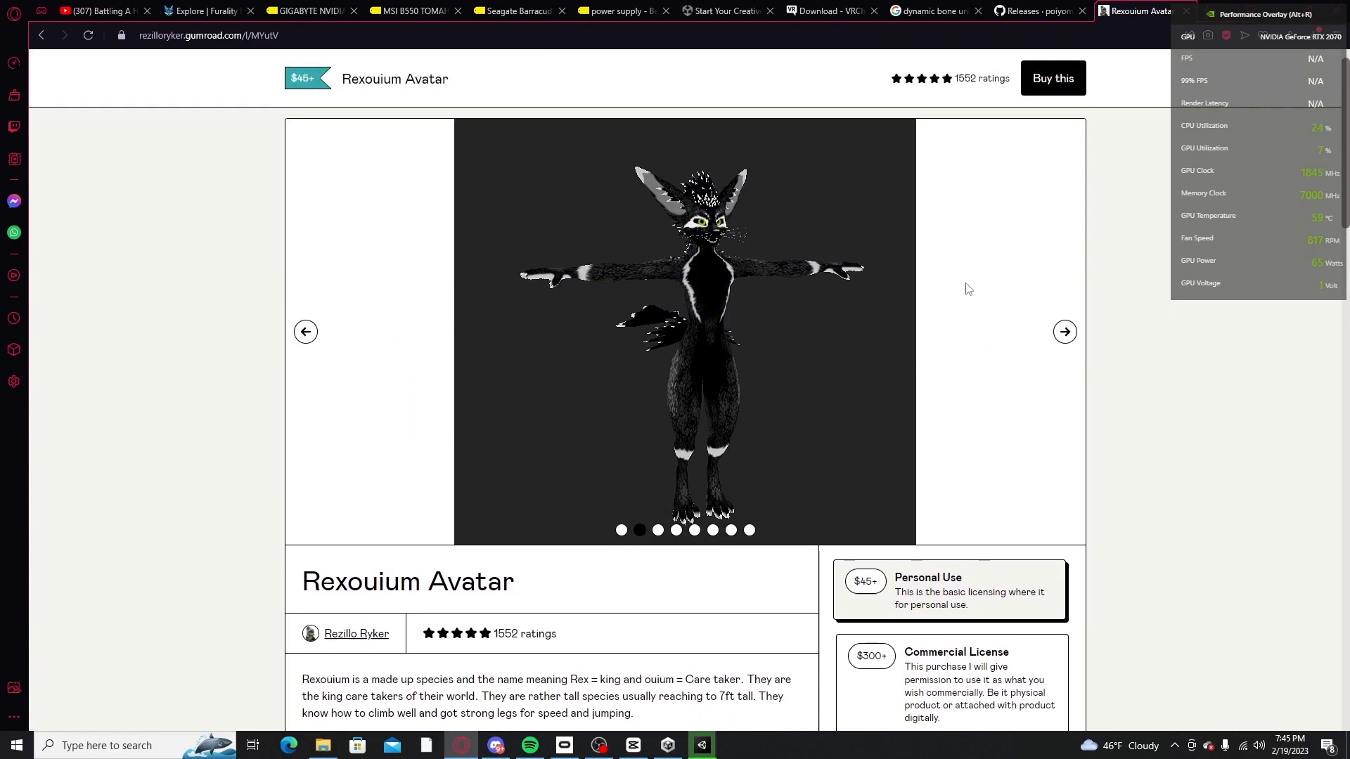
click(1064, 367)
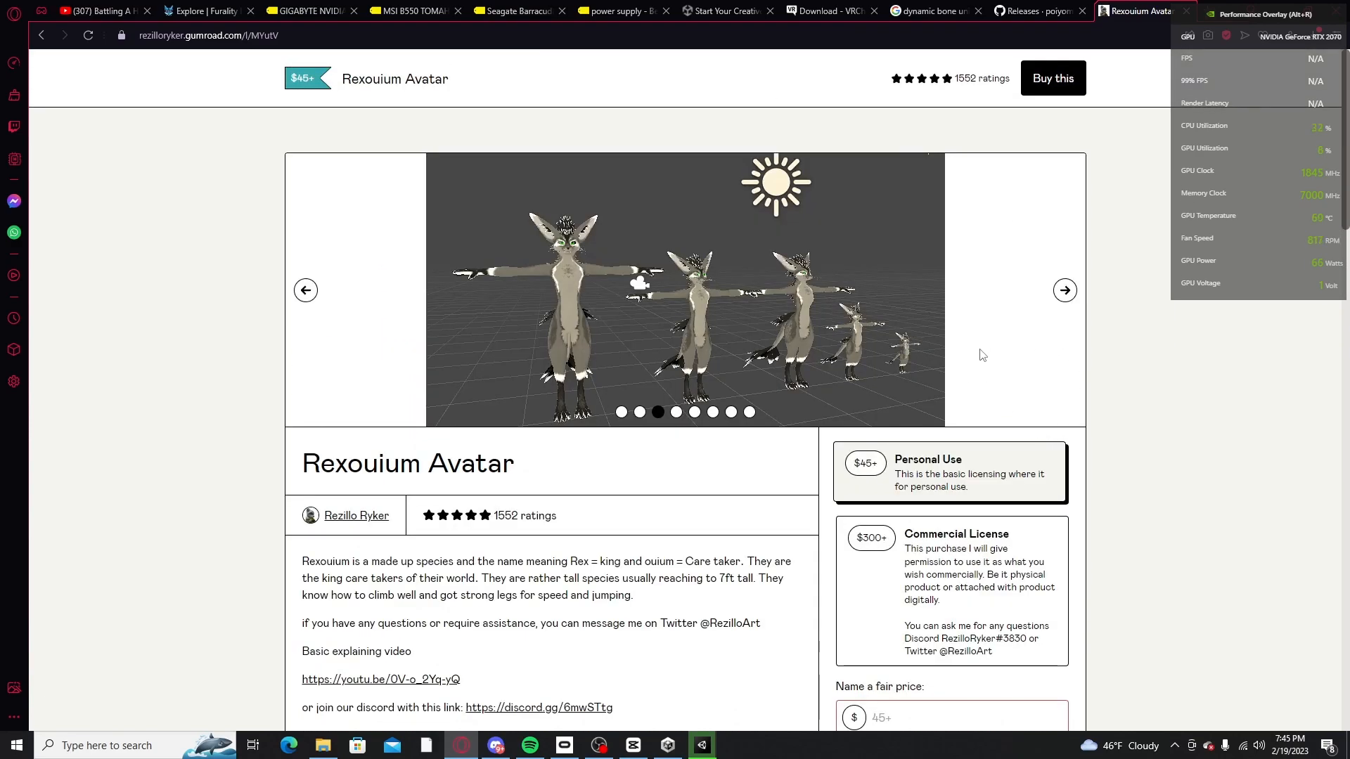
click(1064, 289)
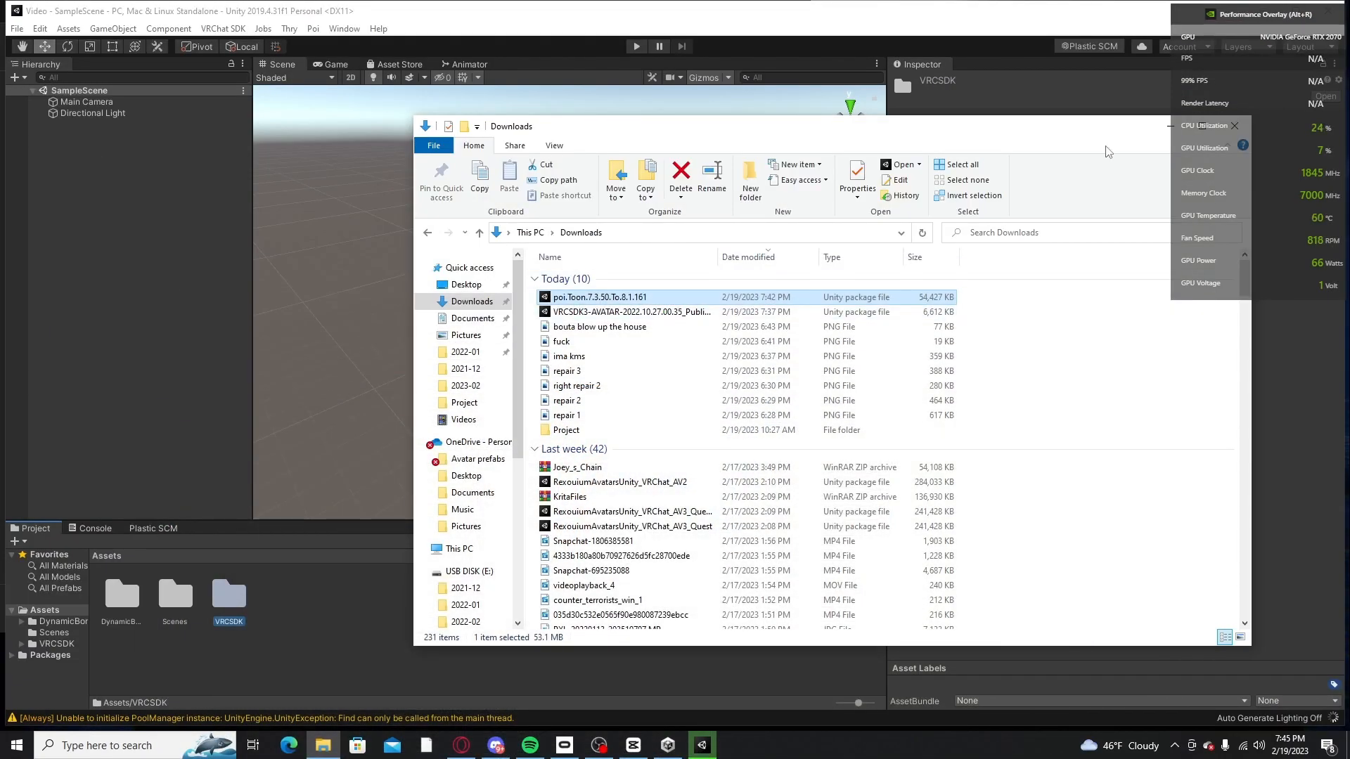
Step: Check the project's Assets in Unity and open the VRchat Avatars folder on USB DISK (E:) in File Explorer
click(1095, 66)
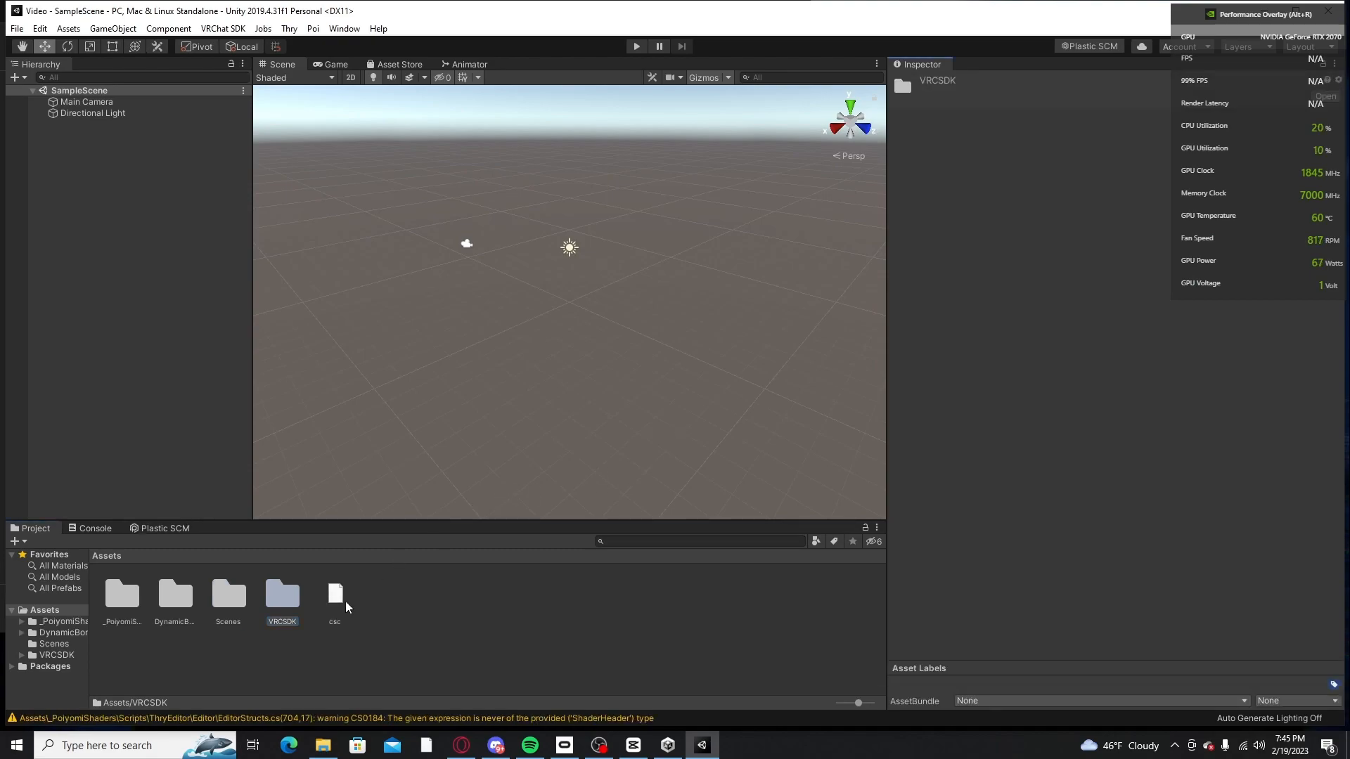
click(417, 612)
click(323, 746)
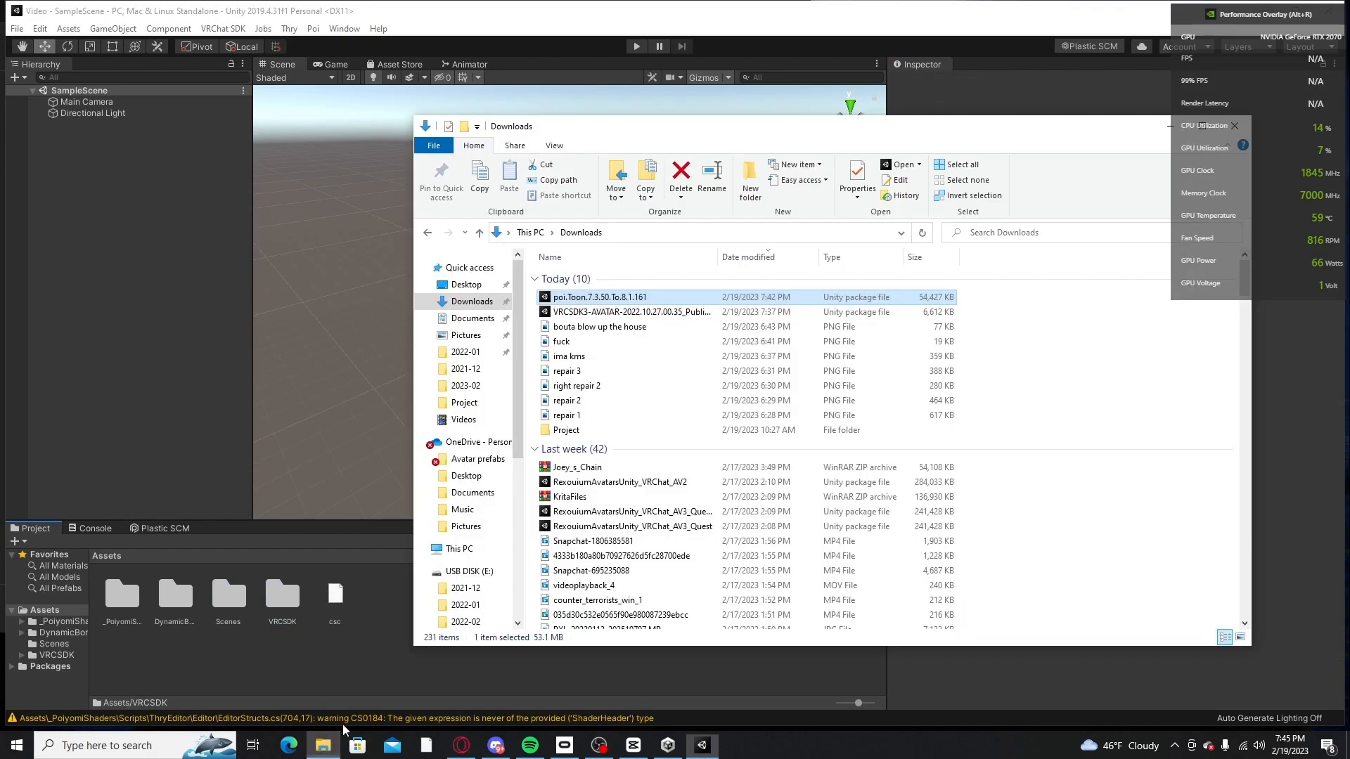
scroll(468, 454, down, 1)
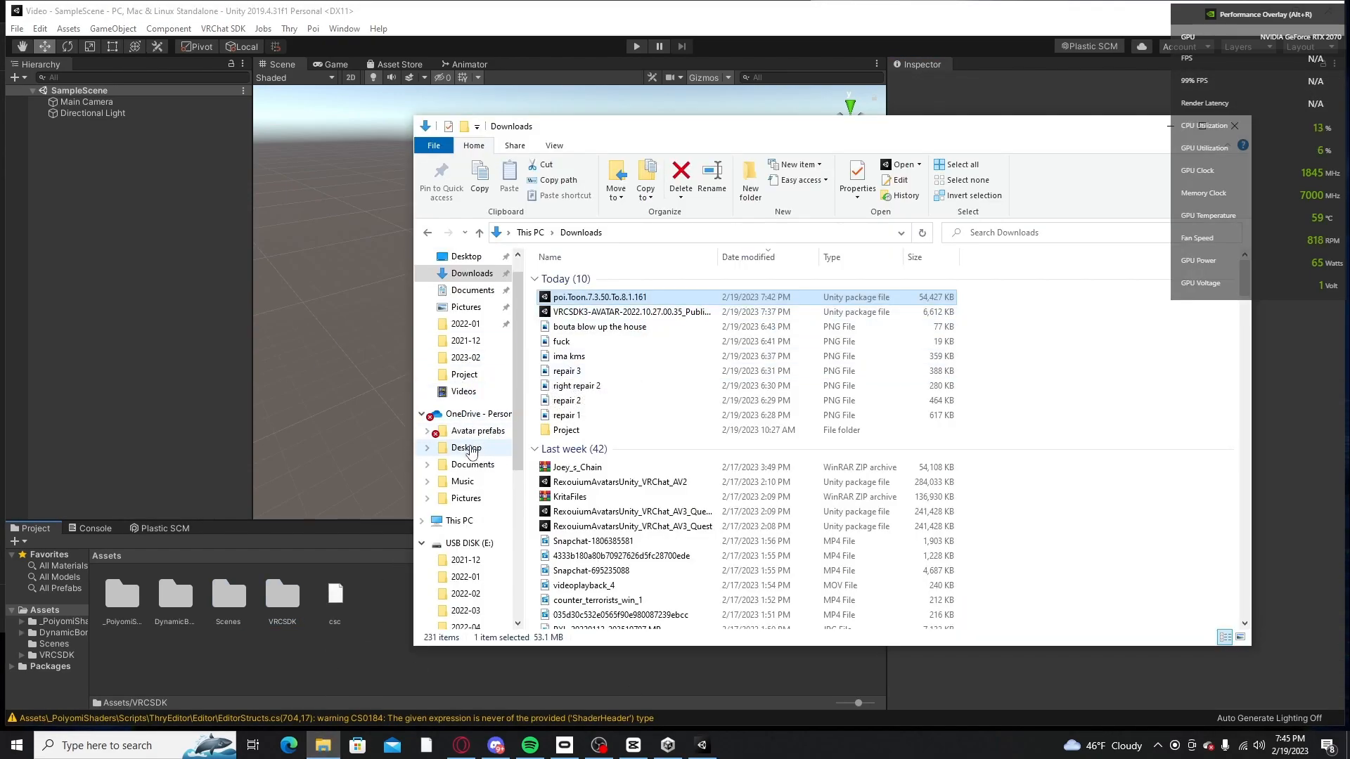
scroll(471, 477, down, 5)
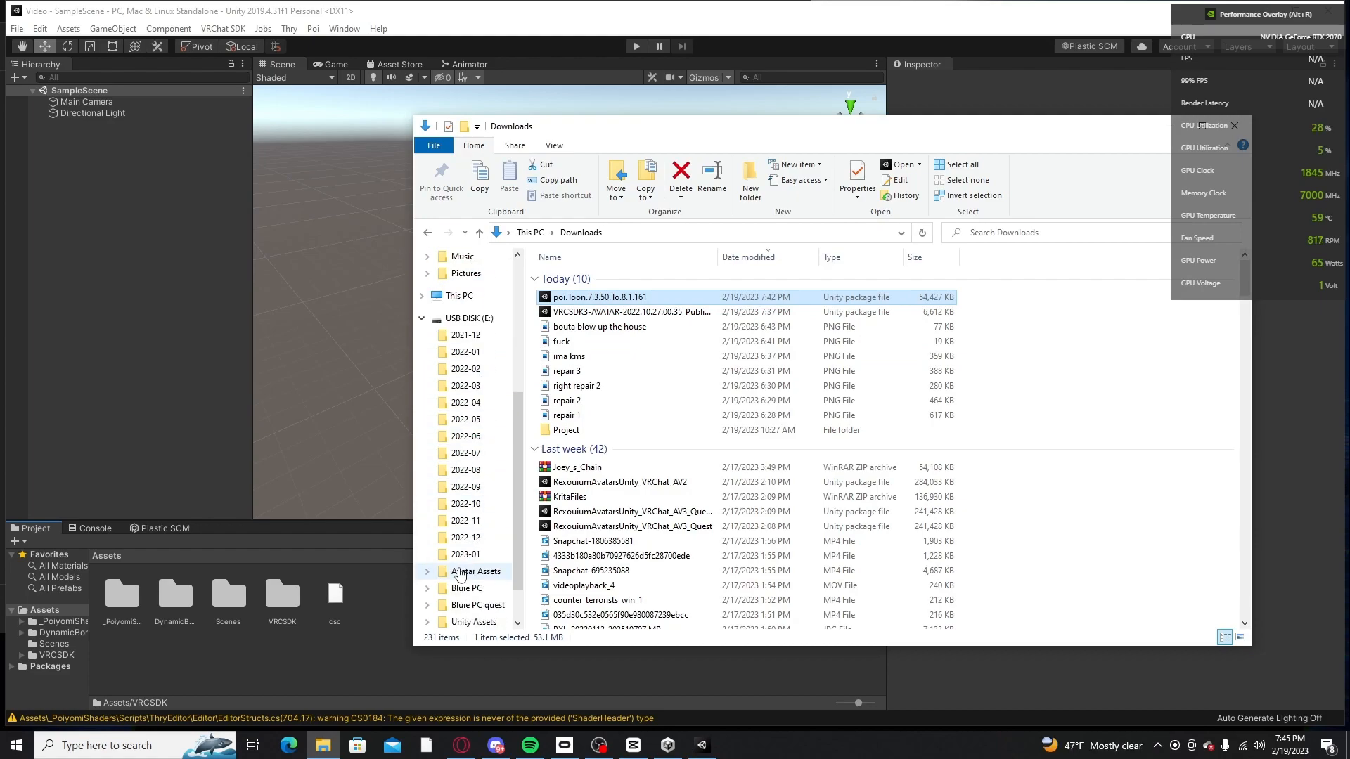
scroll(462, 571, down, 1)
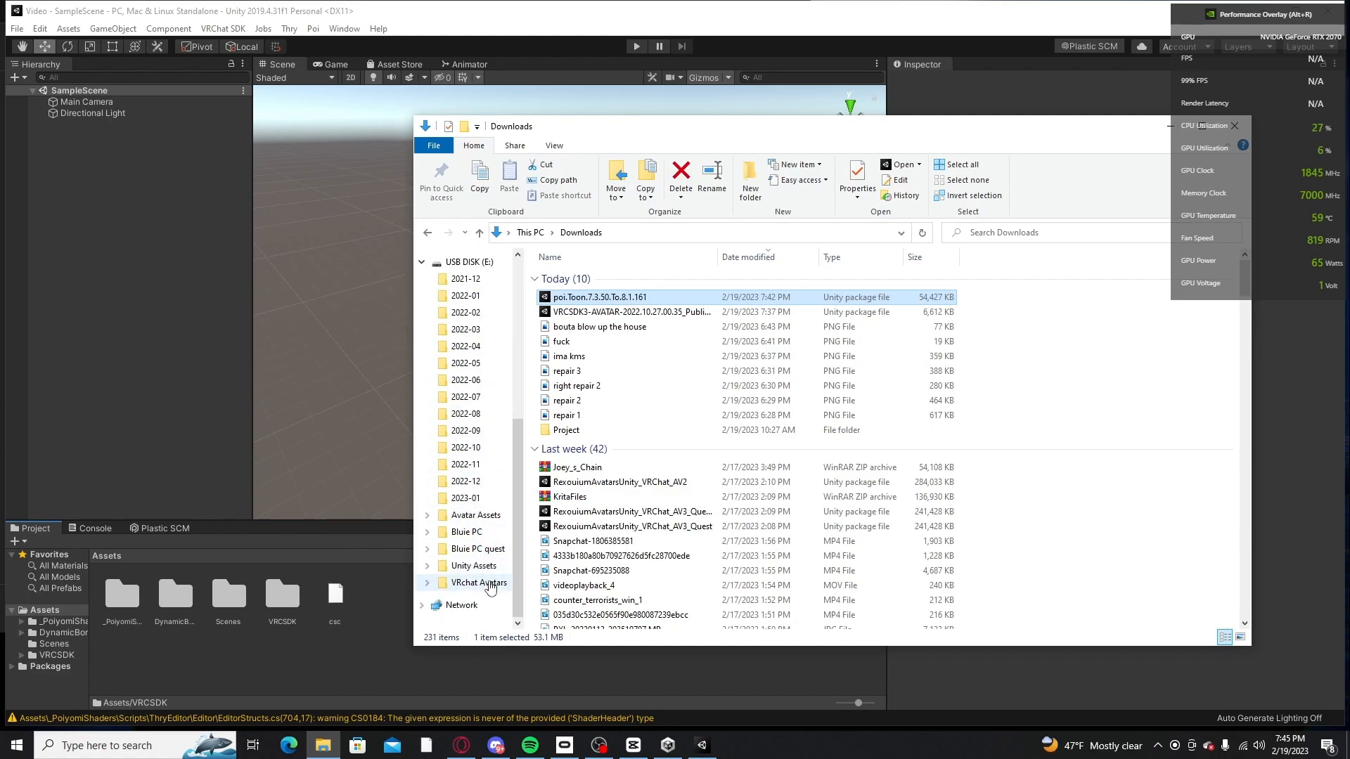
click(490, 583)
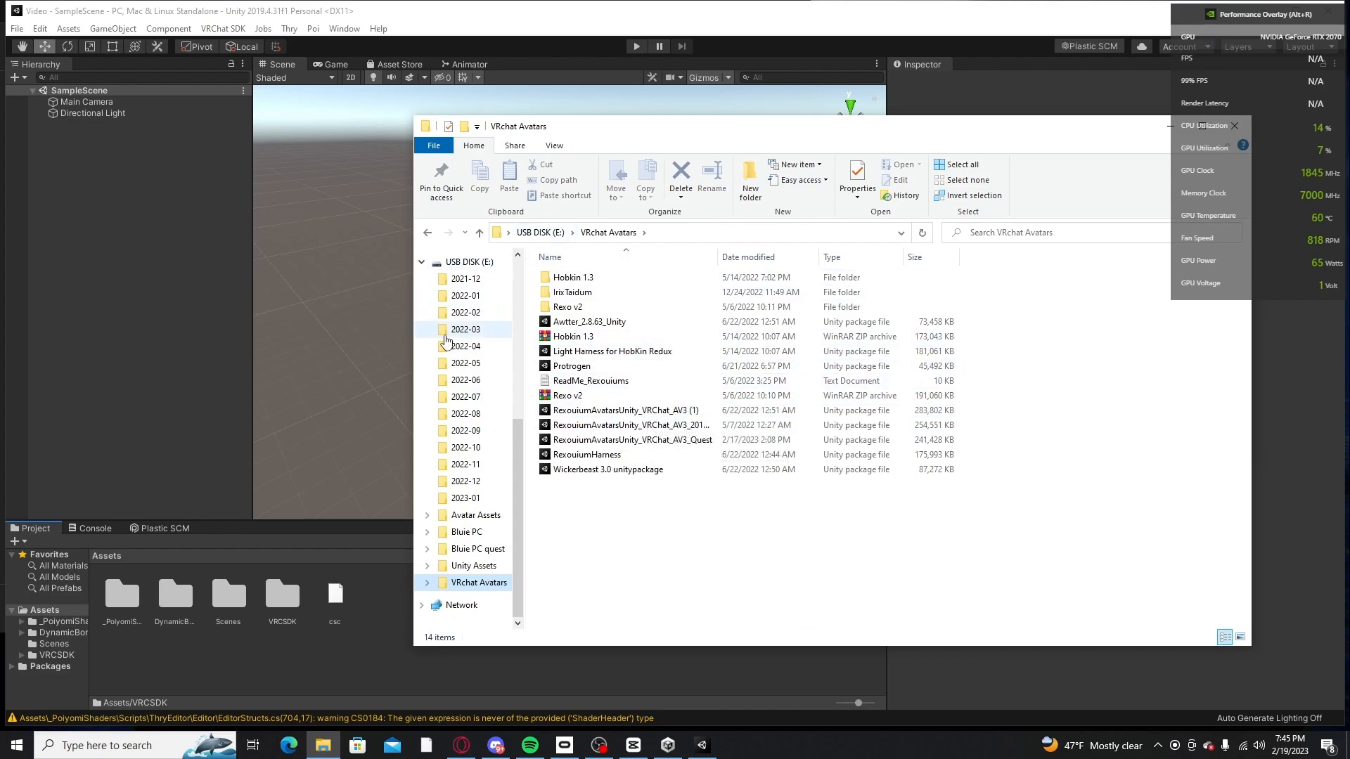
Step: Import the RexouiumAvatarsUnity_VRChat_AV3_201... package, dated 5/7/2022, into the Unity project's Assets
scroll(450, 329, up, 4)
scroll(448, 328, up, 3)
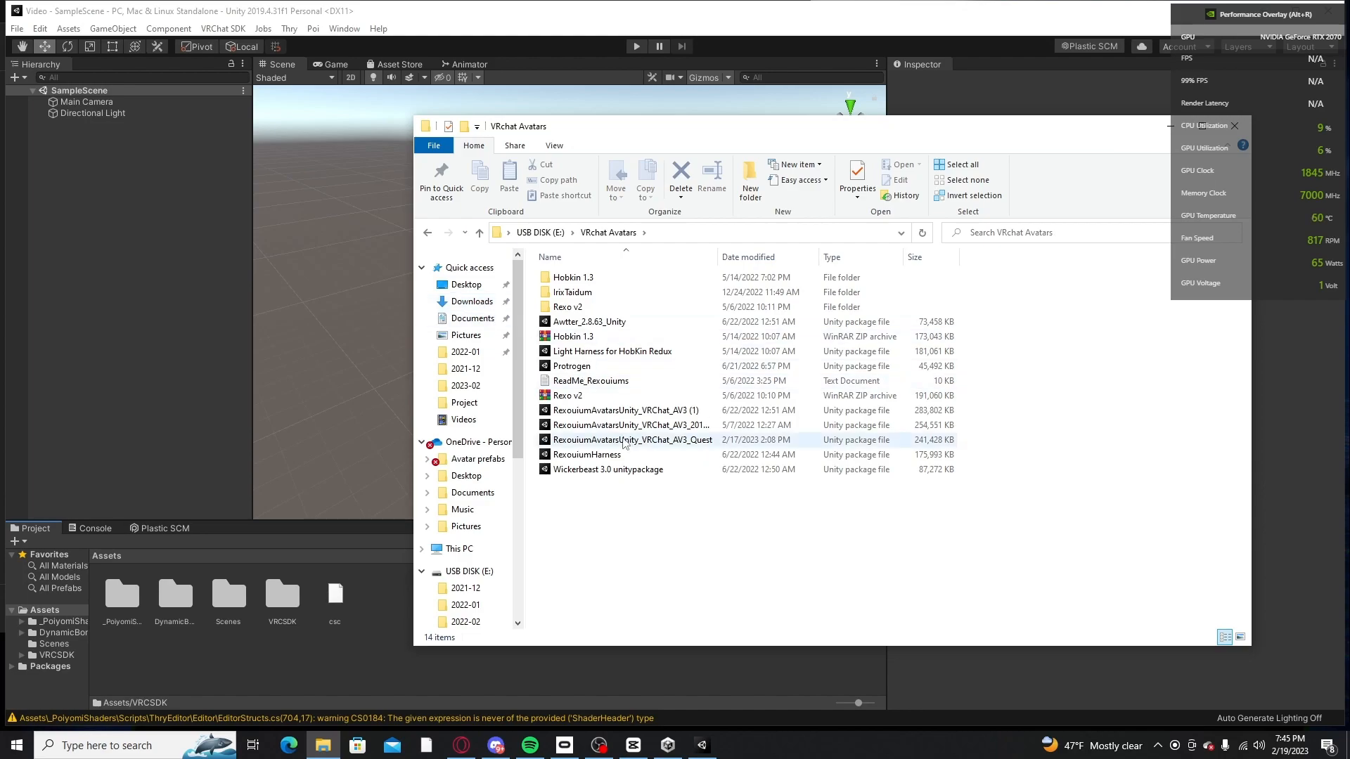
click(633, 425)
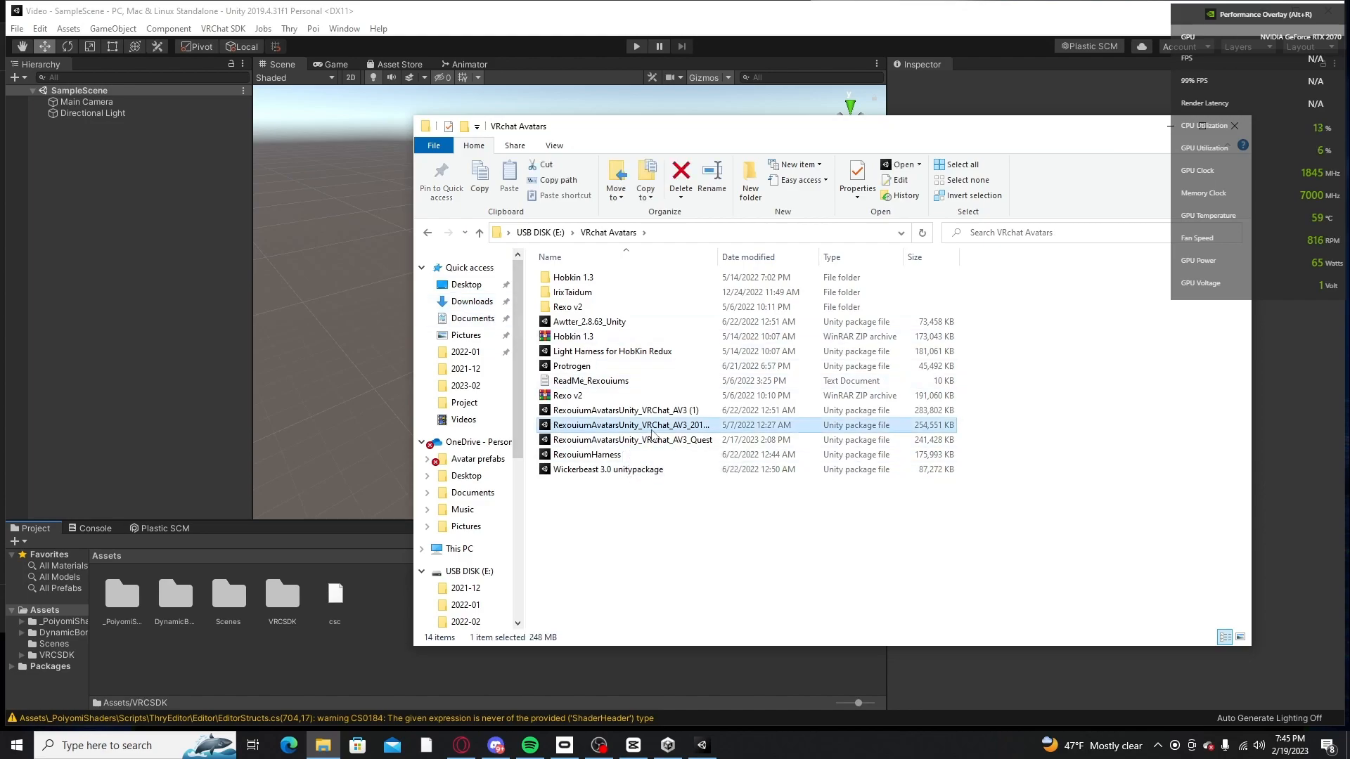
drag(679, 430, 438, 426)
click(225, 384)
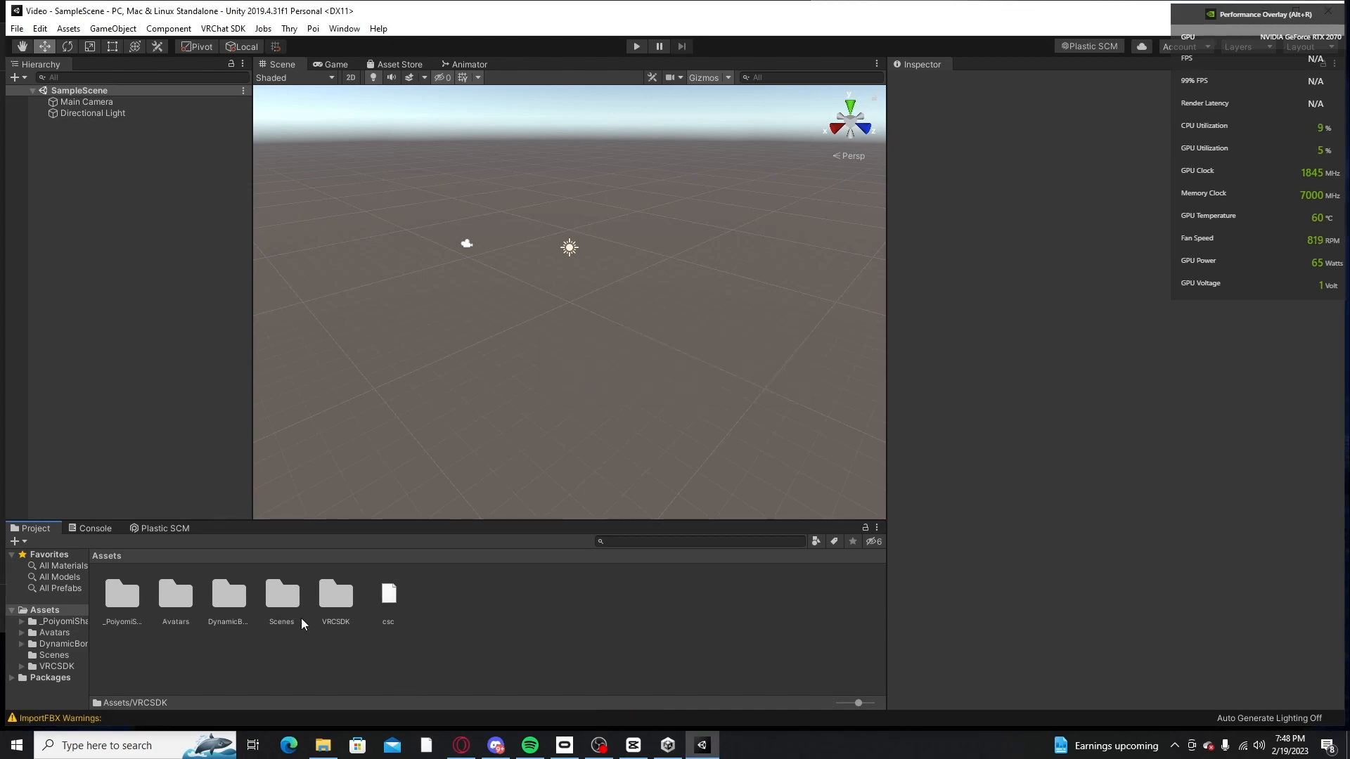
Step: Examine the empty SampleScene from closer up, facing the Main Camera and Directional Light
scroll(543, 345, up, 2)
scroll(542, 345, up, 3)
scroll(637, 248, up, 1)
right_drag(636, 248, 538, 266)
middle_drag(718, 271, 548, 263)
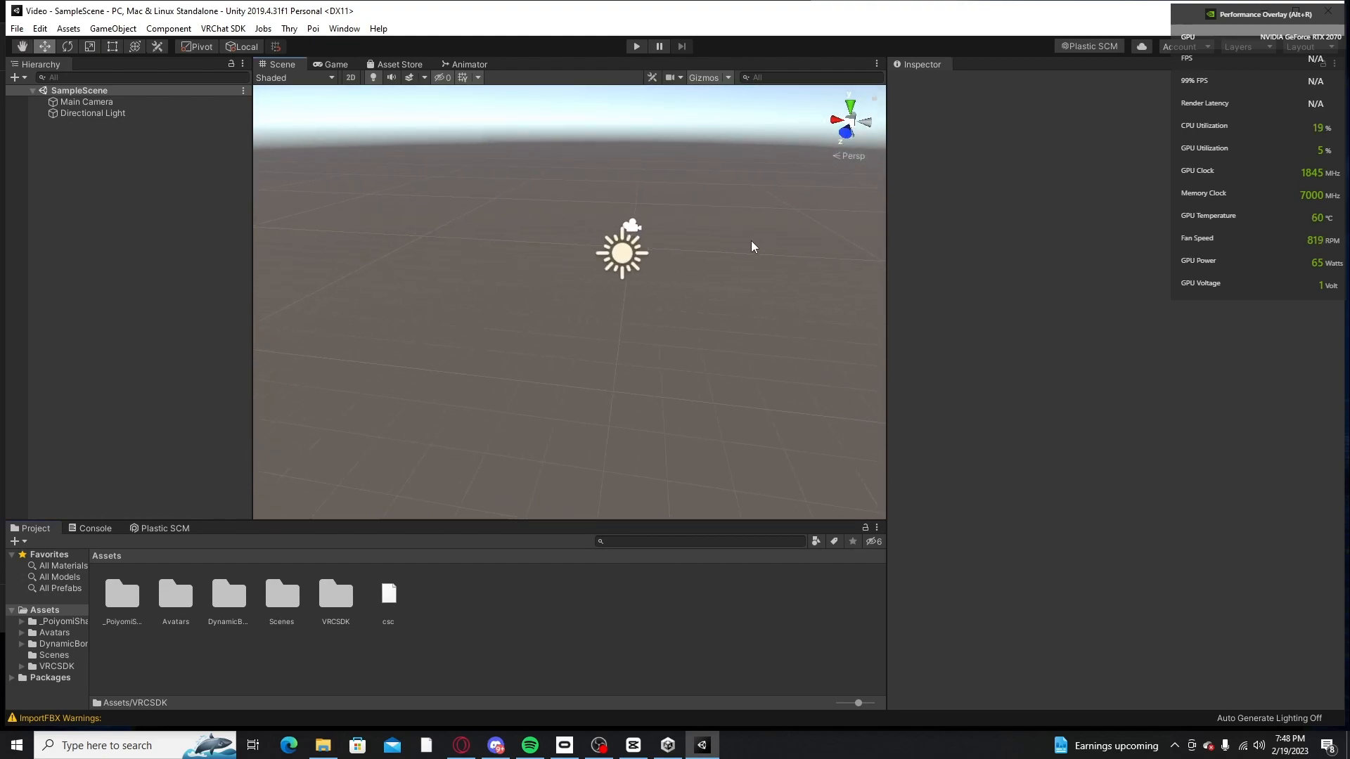
middle_drag(658, 352, 656, 318)
right_drag(659, 323, 682, 293)
mouse_move(681, 293)
middle_down()
mouse_move(708, 235)
mouse_move(685, 272)
middle_up()
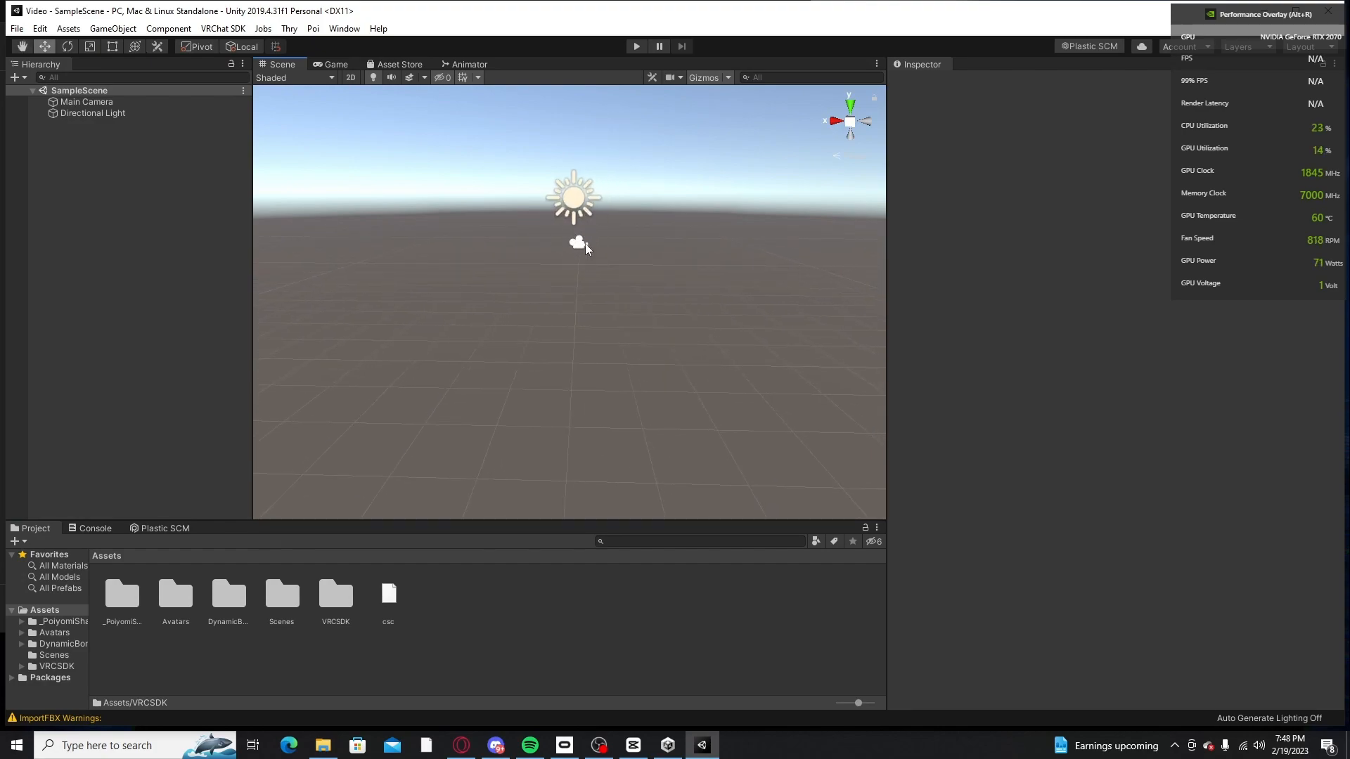
right_drag(576, 289, 609, 277)
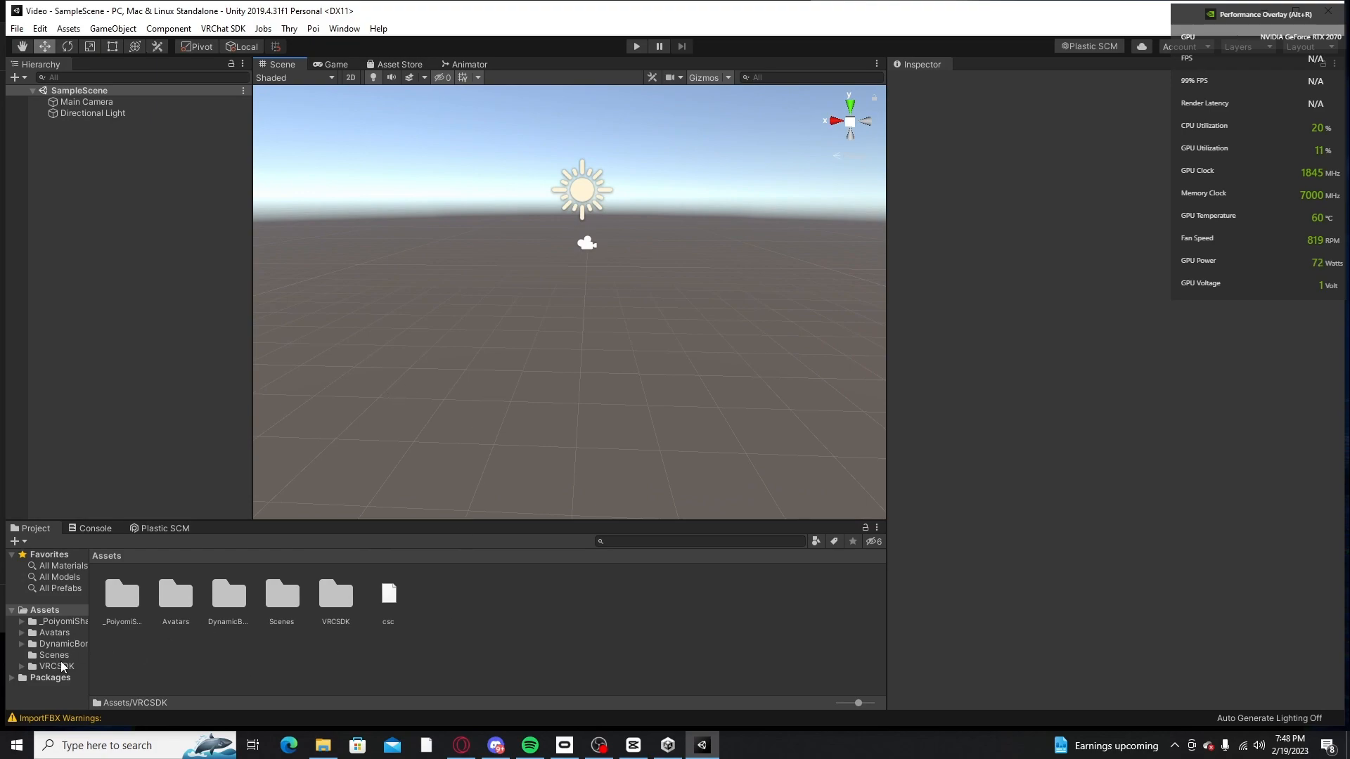
Step: Open the project folder Assets/Avatars/Rexouium/Scenes/Rigs_V1.1 (Open_First)
click(174, 603)
double_click(174, 603)
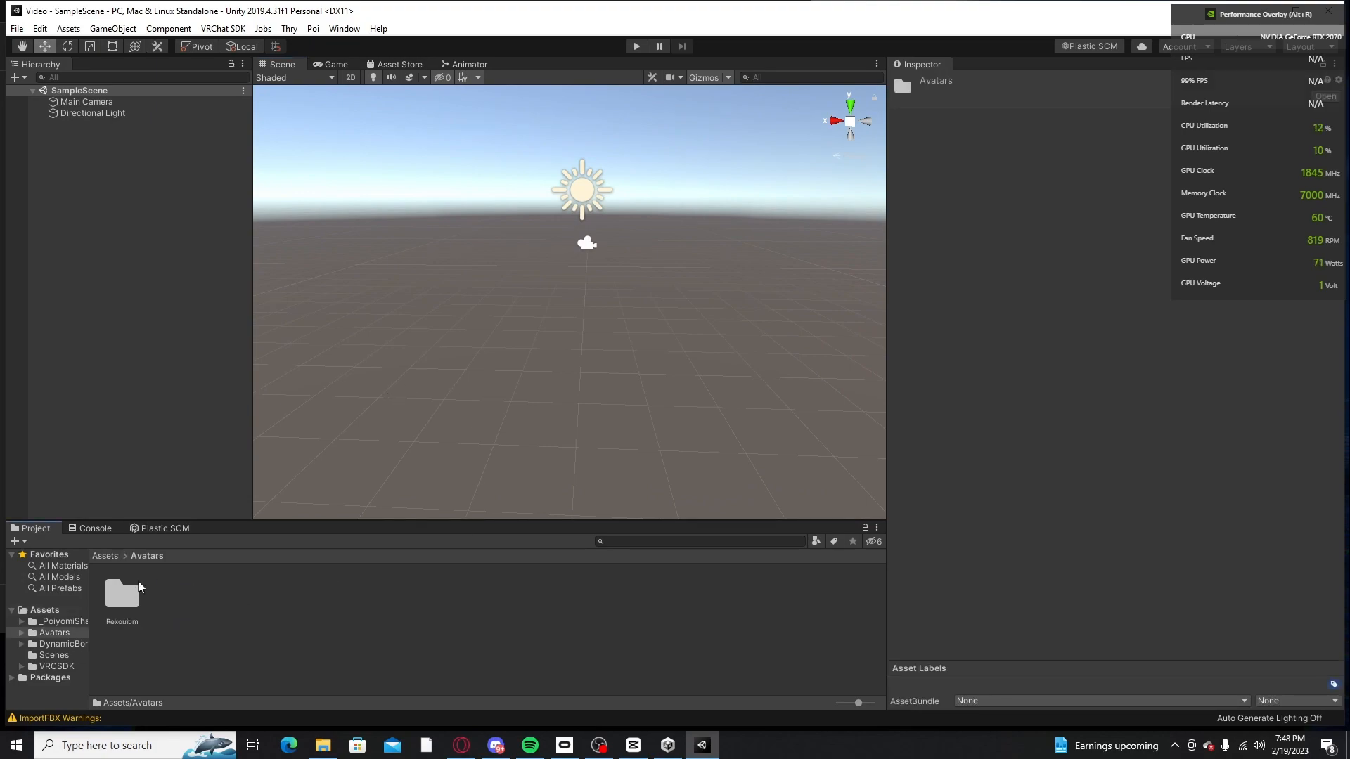
click(108, 558)
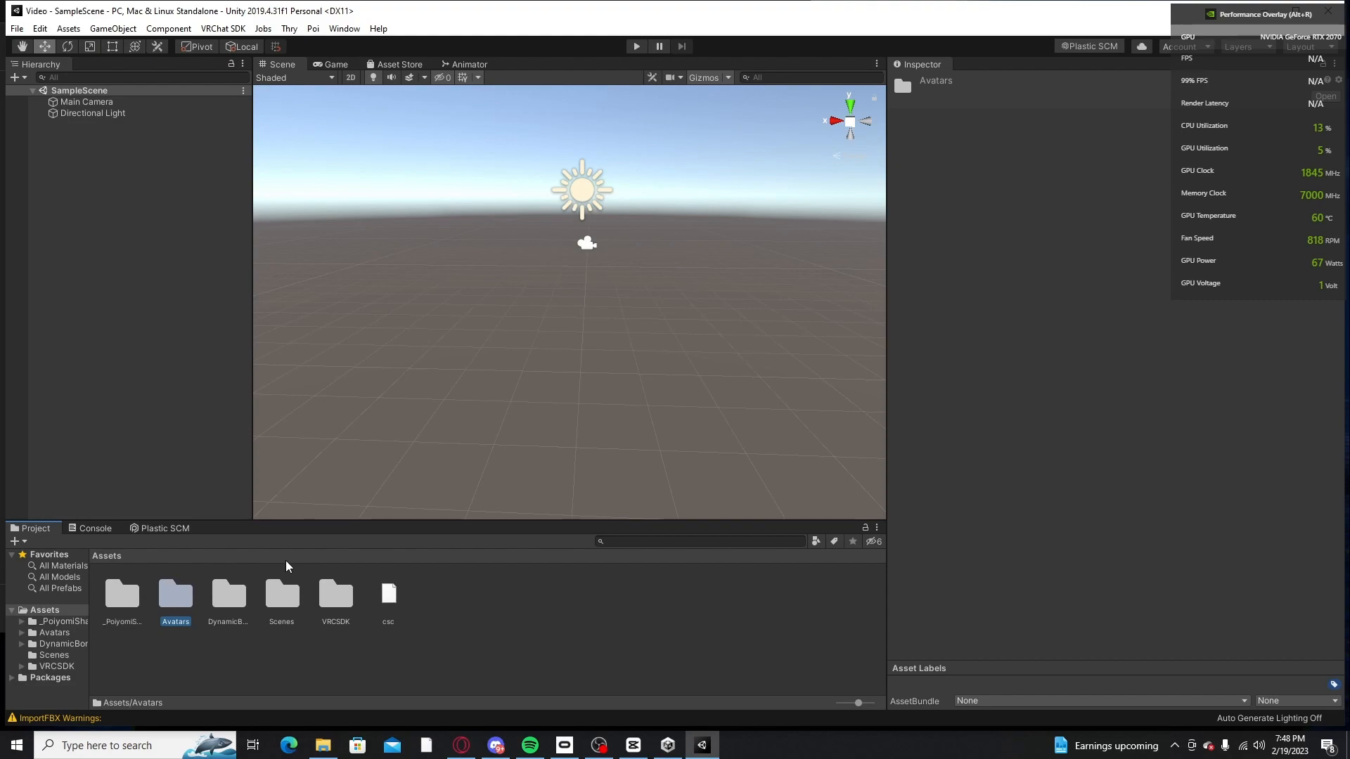
double_click(169, 605)
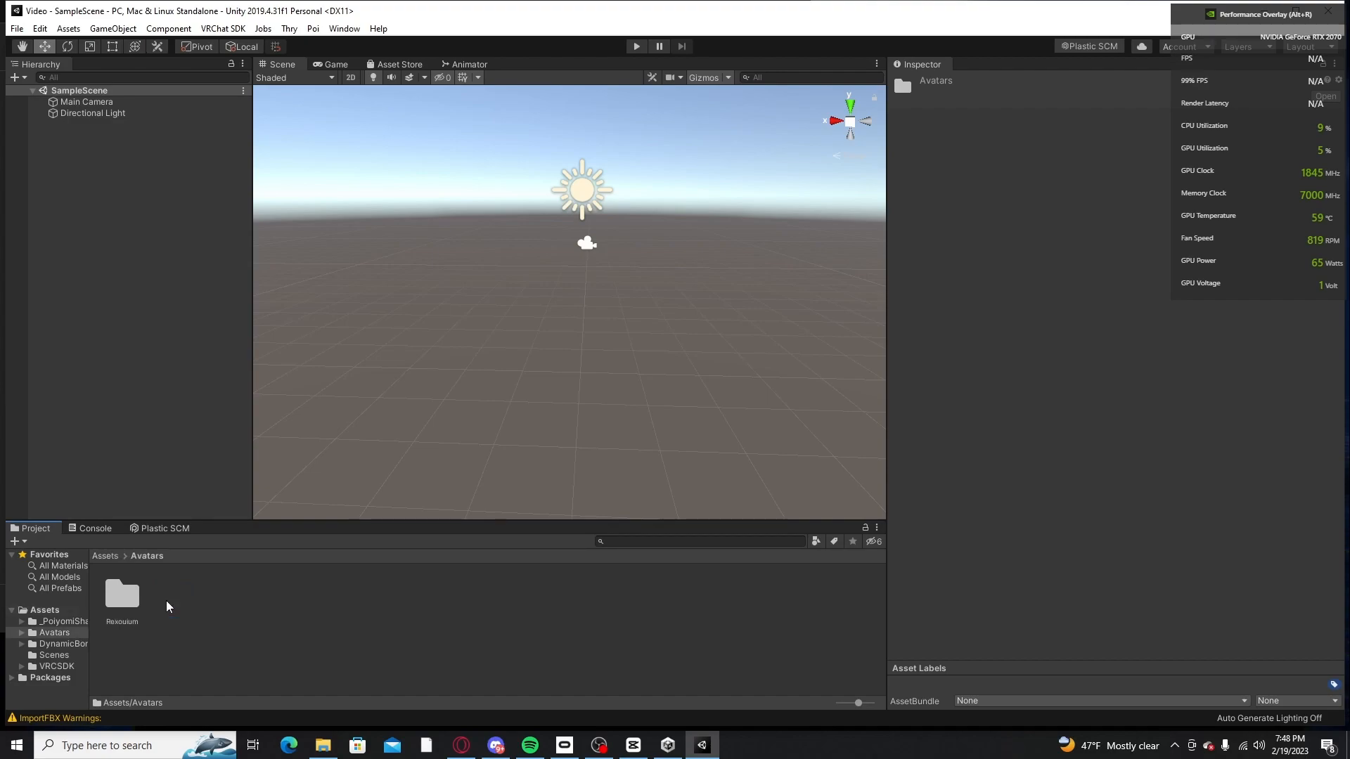
double_click(130, 607)
click(280, 608)
double_click(279, 608)
double_click(177, 604)
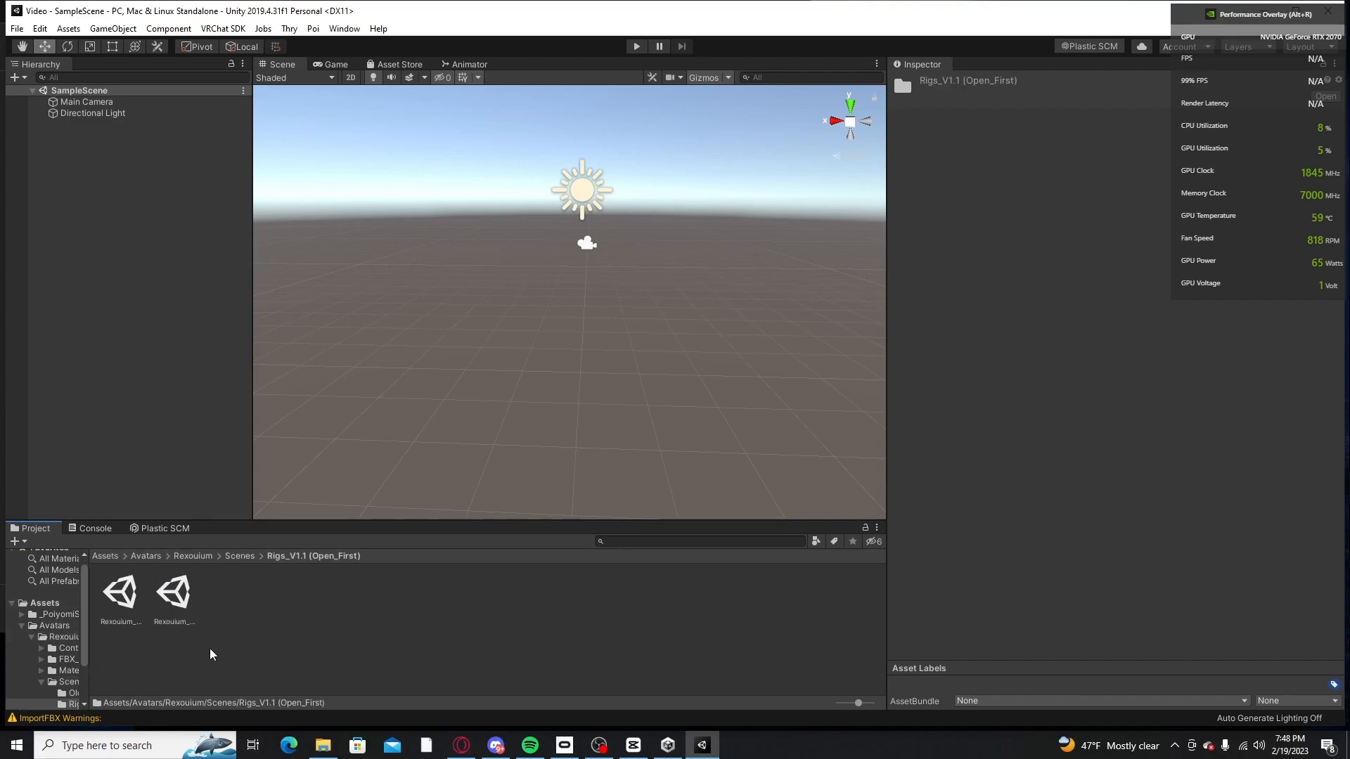
click(241, 557)
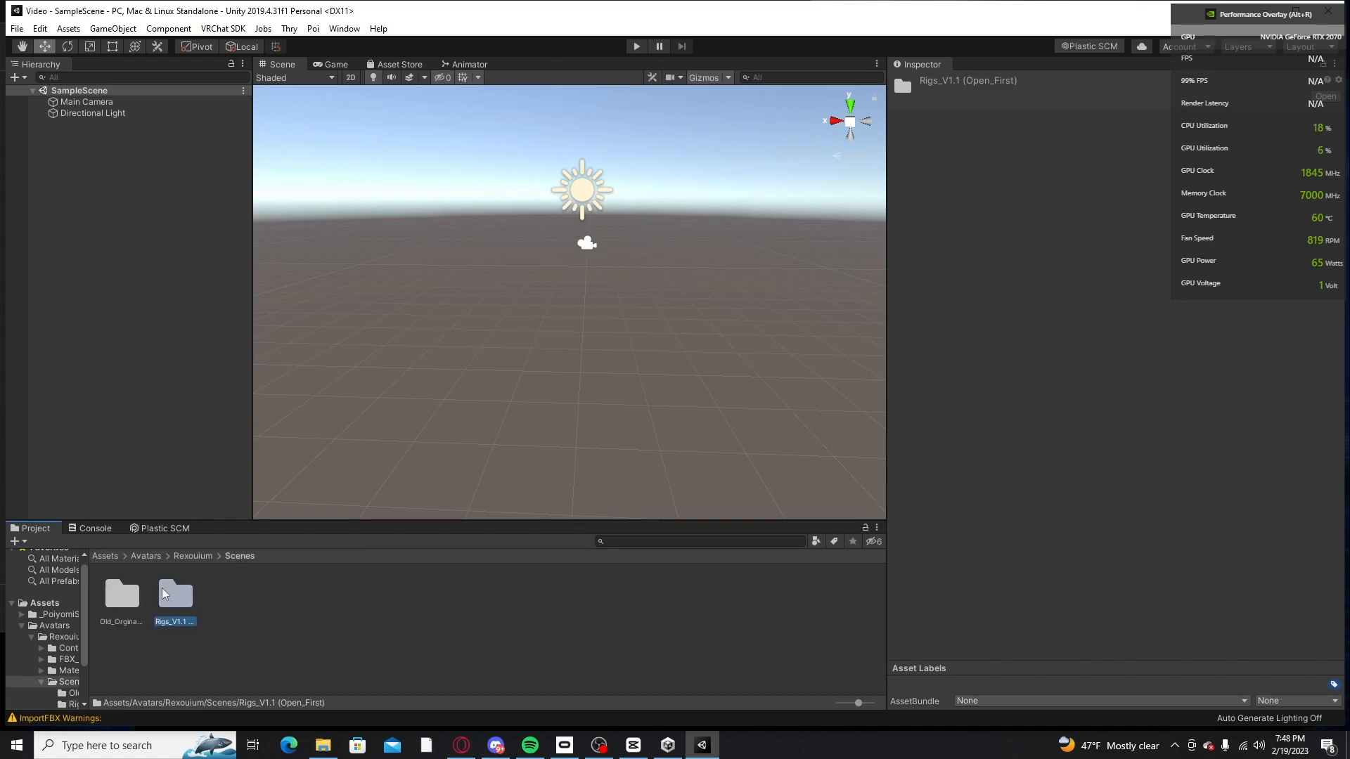
double_click(177, 603)
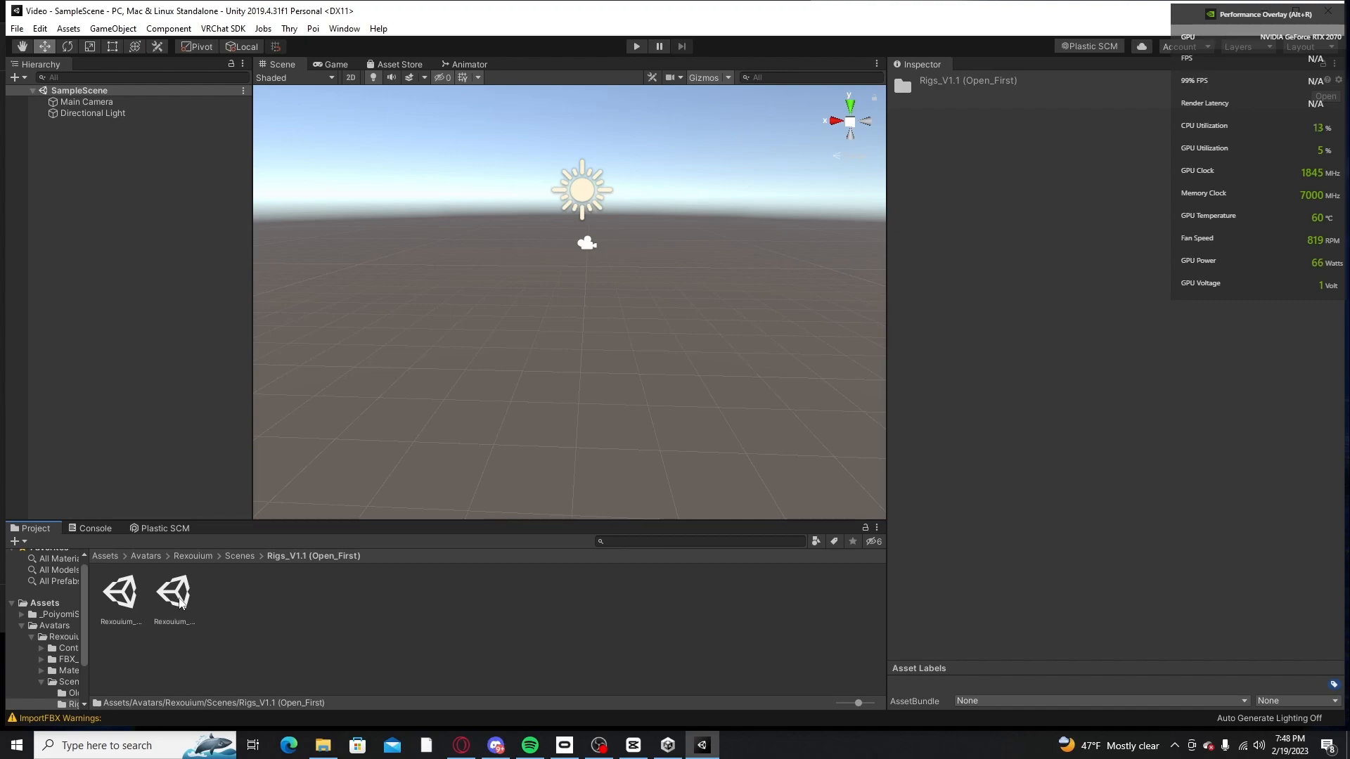
Step: Add the Rexouium_V1.1_Av3.0_RigVersions (((OpenMeFirst))) scene to the Hierarchy alongside SampleScene
drag(185, 603, 218, 642)
click(167, 618)
drag(173, 604, 180, 406)
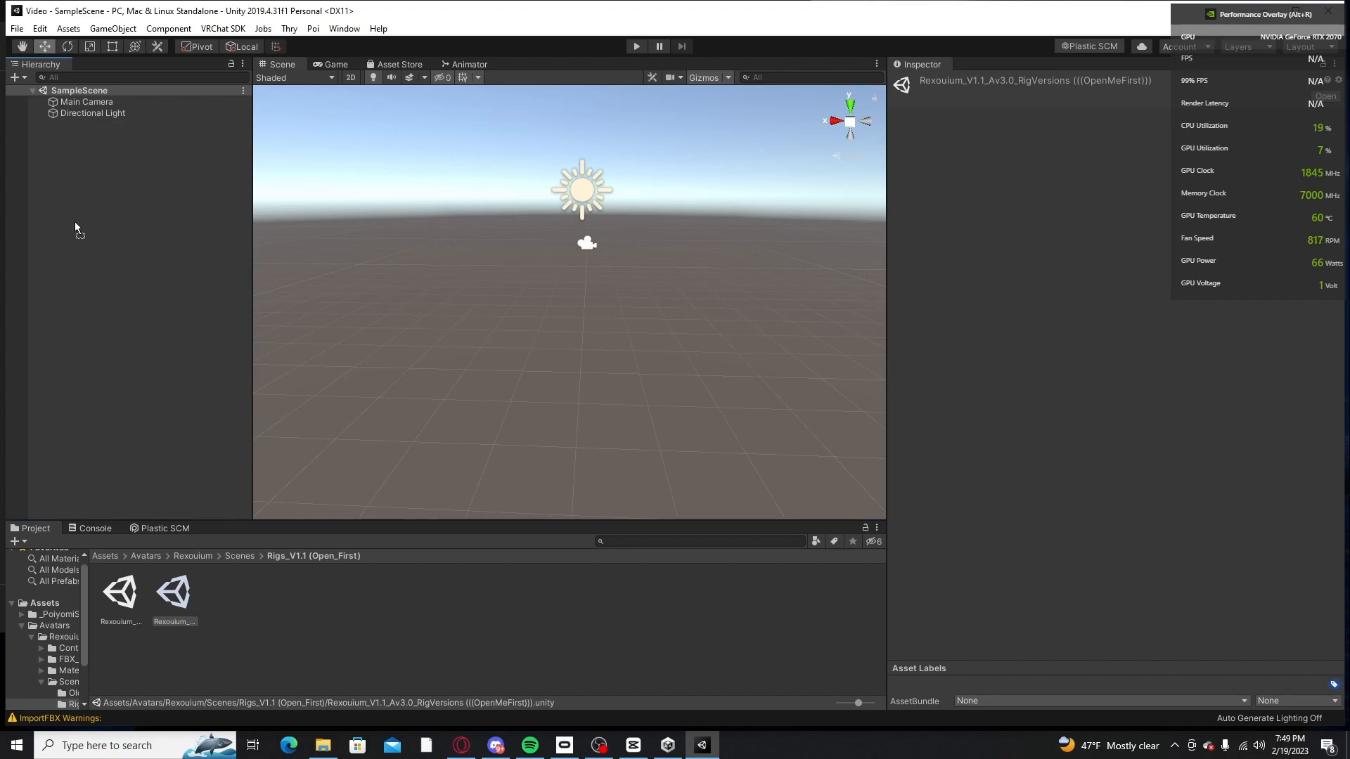
drag(201, 306, 202, 310)
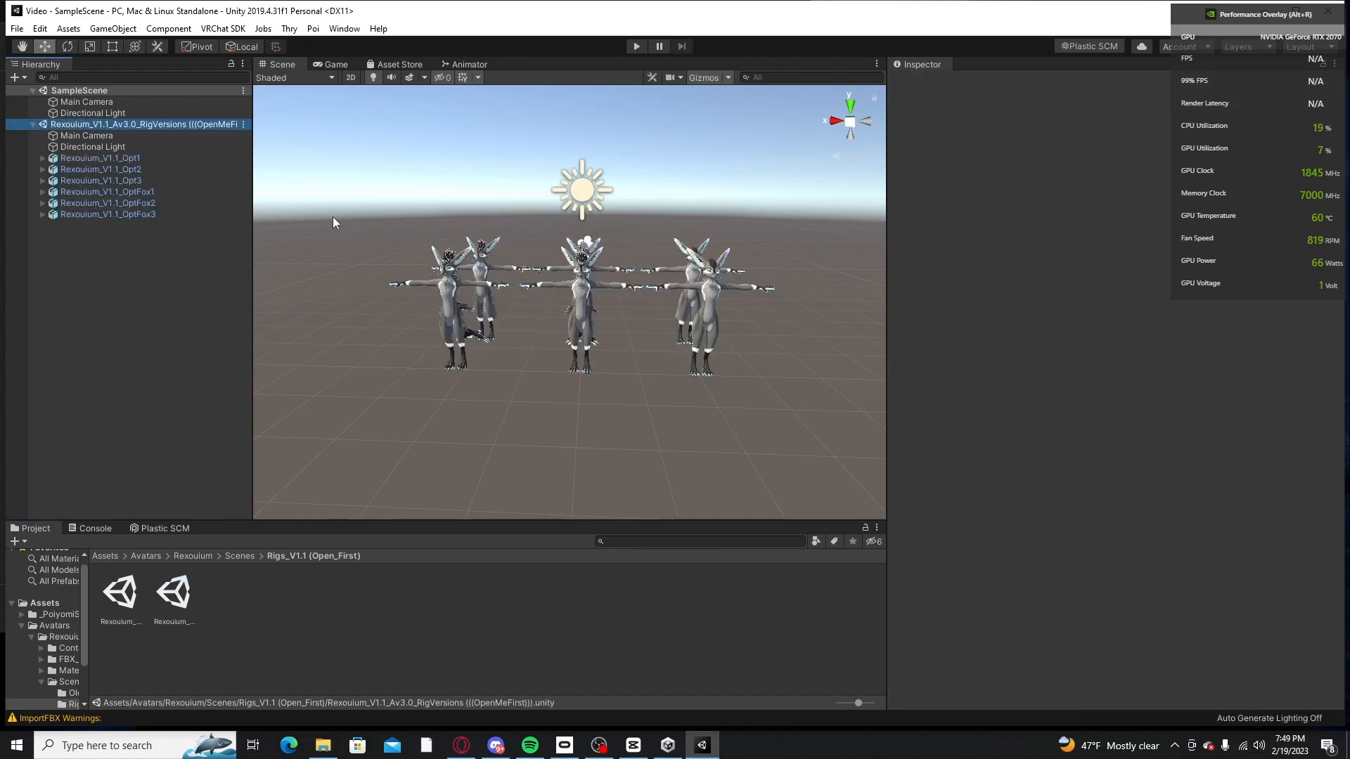
Step: Examine the lineup of Rexouium avatar versions in the Scene view from the front and at an angle
scroll(607, 254, up, 3)
right_drag(606, 254, 589, 322)
middle_drag(572, 331, 560, 295)
scroll(648, 333, up, 3)
right_drag(772, 283, 692, 285)
middle_drag(693, 285, 657, 287)
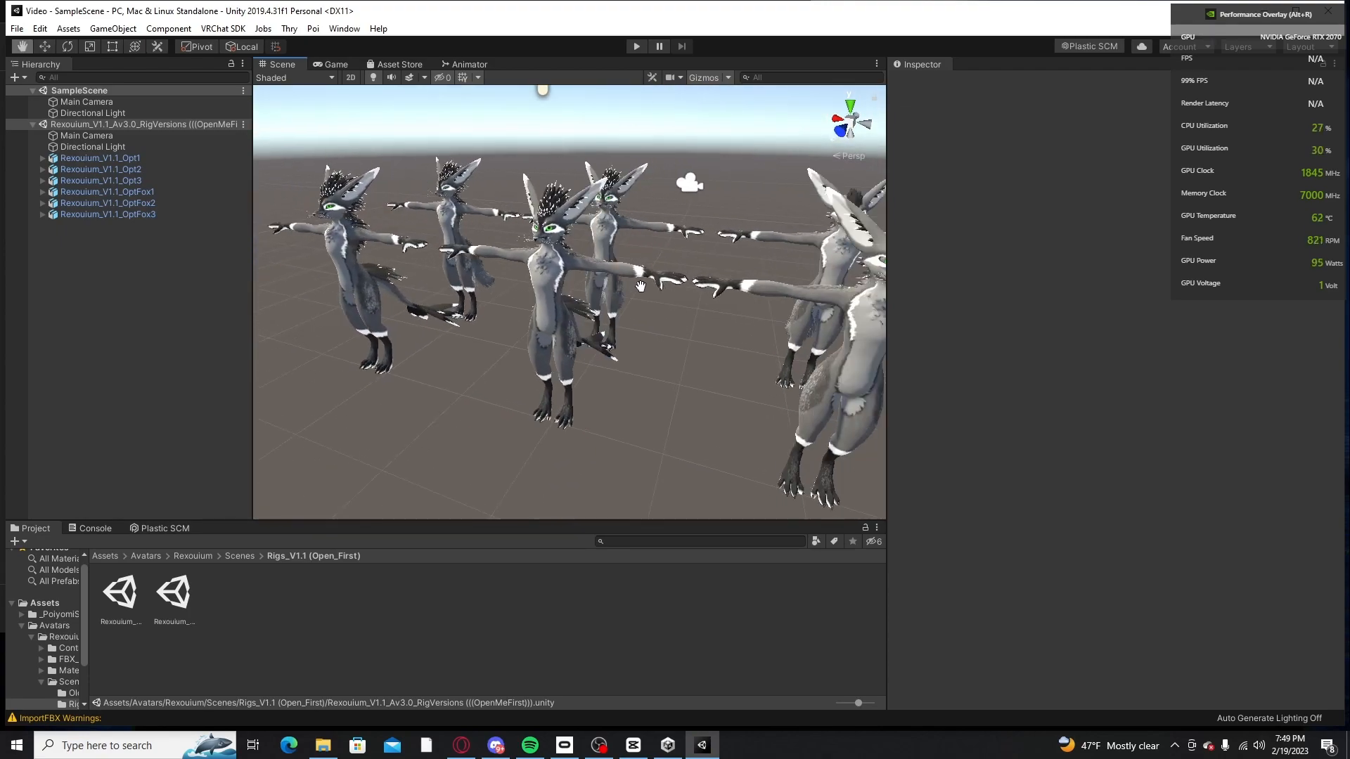
right_drag(657, 286, 643, 307)
Step: Inspect the different tails, bodies and heads of the Rexouium avatar versions up close
middle_drag(643, 306, 572, 256)
scroll(572, 256, up, 4)
right_drag(572, 256, 492, 274)
middle_drag(492, 274, 443, 330)
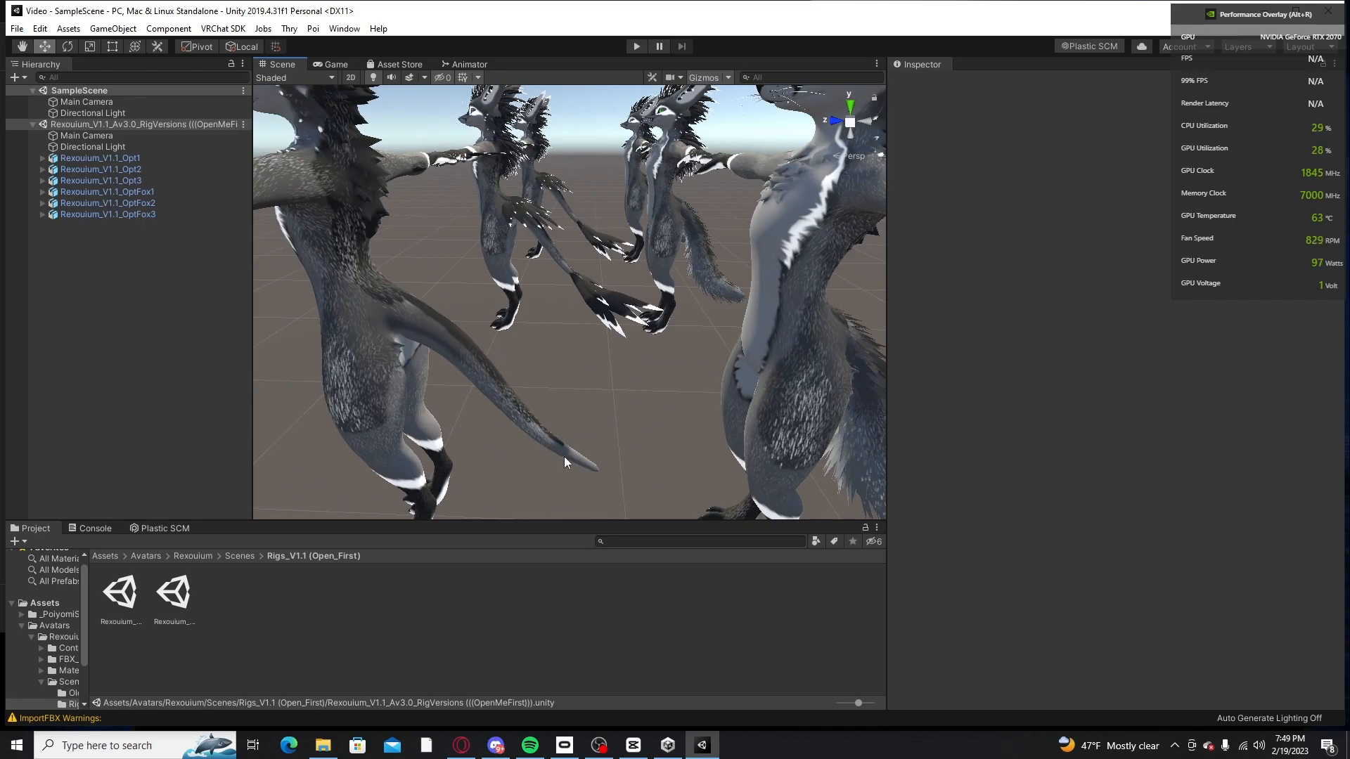
middle_drag(456, 221, 521, 276)
mouse_move(630, 296)
middle_down()
mouse_move(588, 310)
mouse_move(632, 301)
middle_up()
scroll(626, 295, down, 4)
right_drag(599, 285, 514, 336)
middle_drag(560, 317, 607, 328)
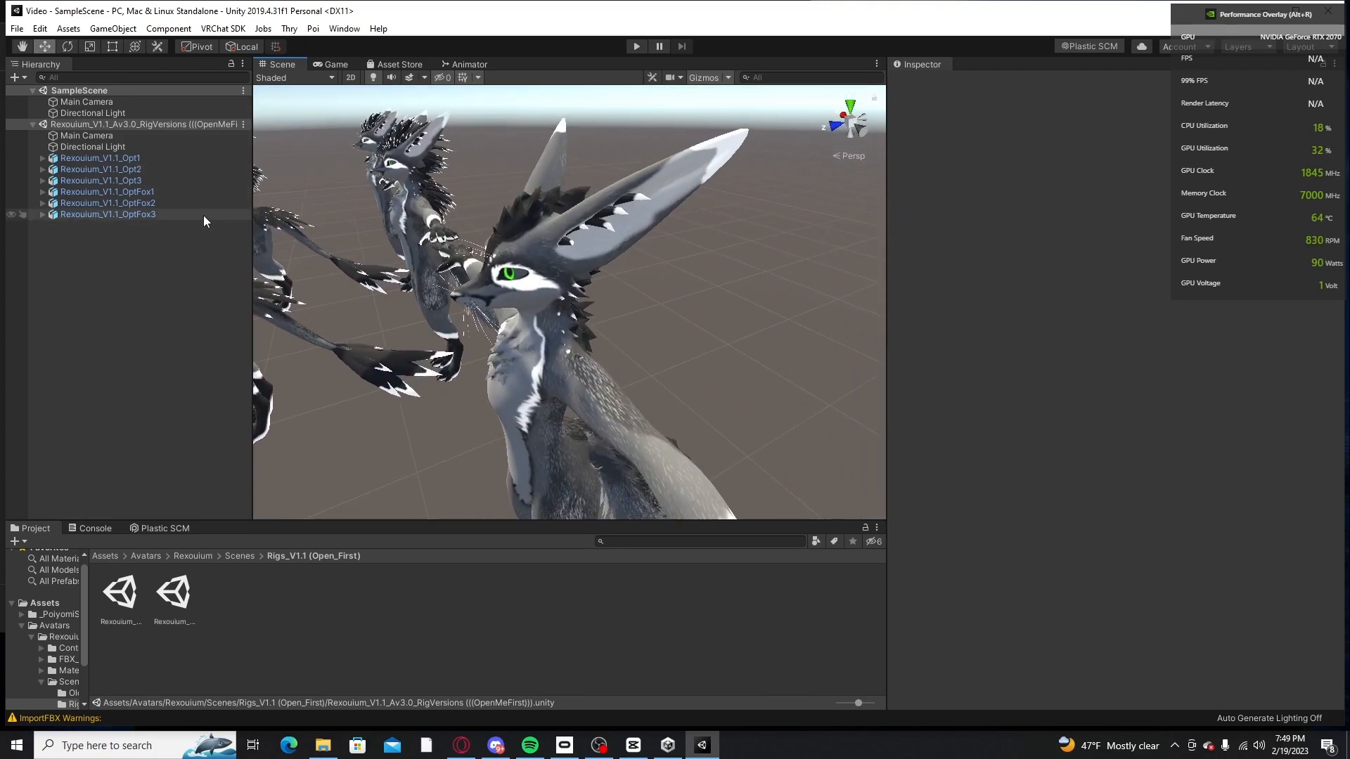
Step: Select Rexouium_V1.1_OptFox3 and examine it up close and alongside the other avatar versions
click(148, 214)
right_drag(515, 259, 618, 338)
mouse_move(619, 337)
middle_down()
mouse_move(621, 279)
mouse_move(619, 332)
mouse_move(636, 336)
middle_up()
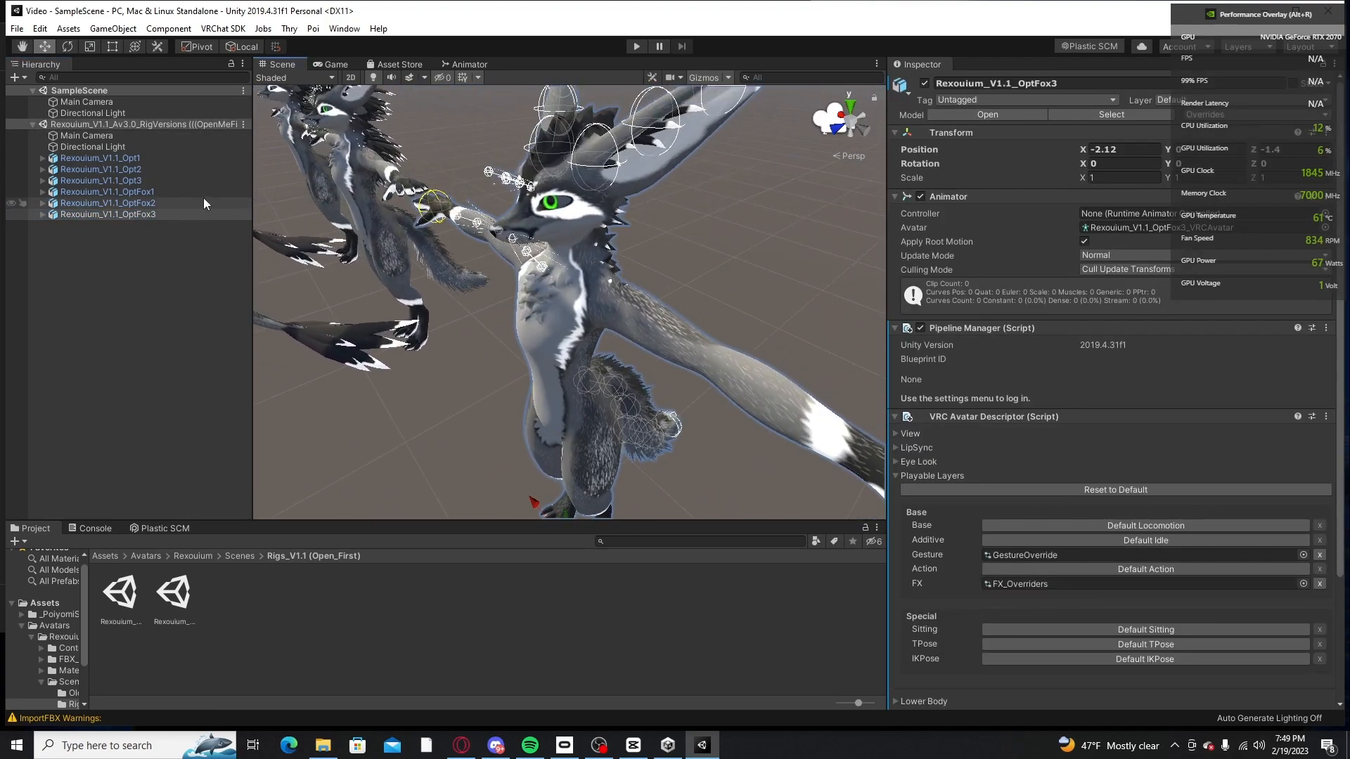
drag(154, 215, 146, 246)
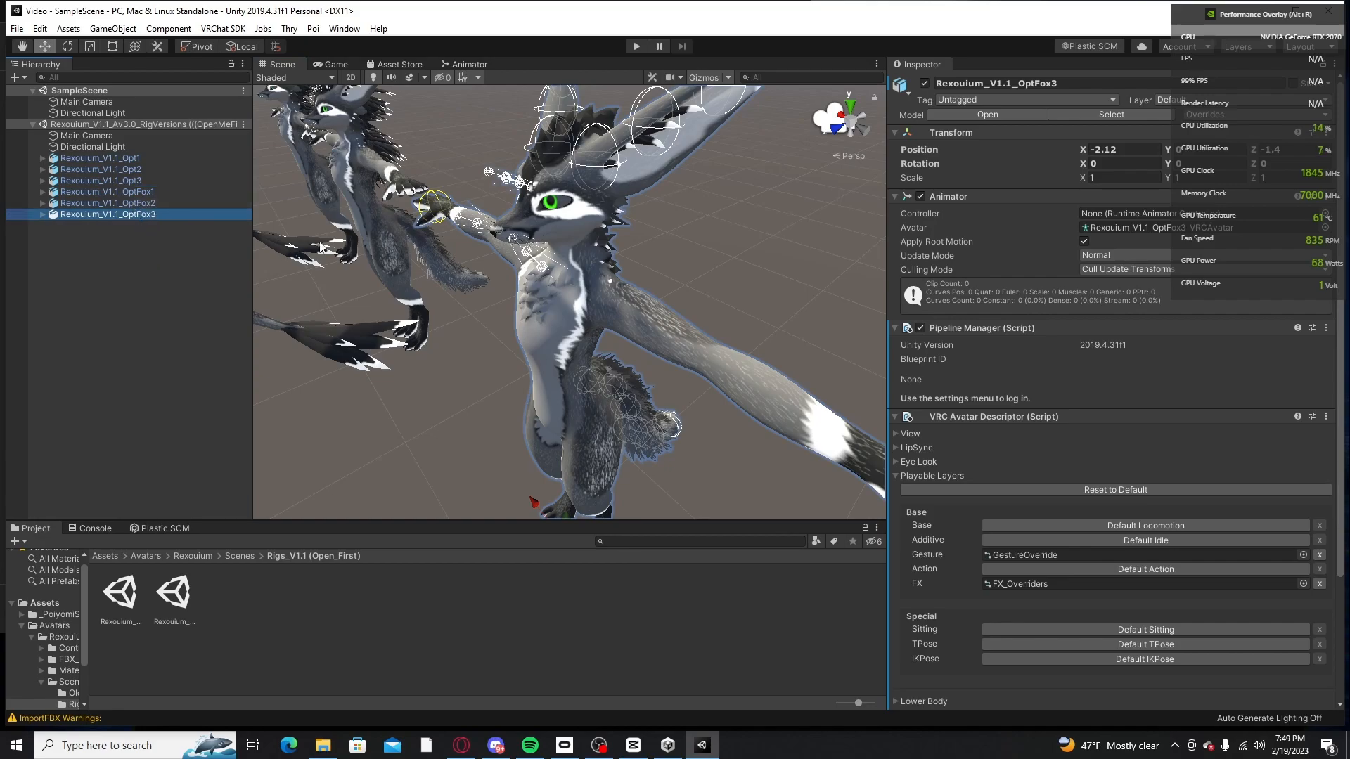
right_drag(282, 280, 340, 246)
middle_drag(340, 246, 529, 199)
scroll(404, 234, down, 6)
right_drag(529, 200, 563, 268)
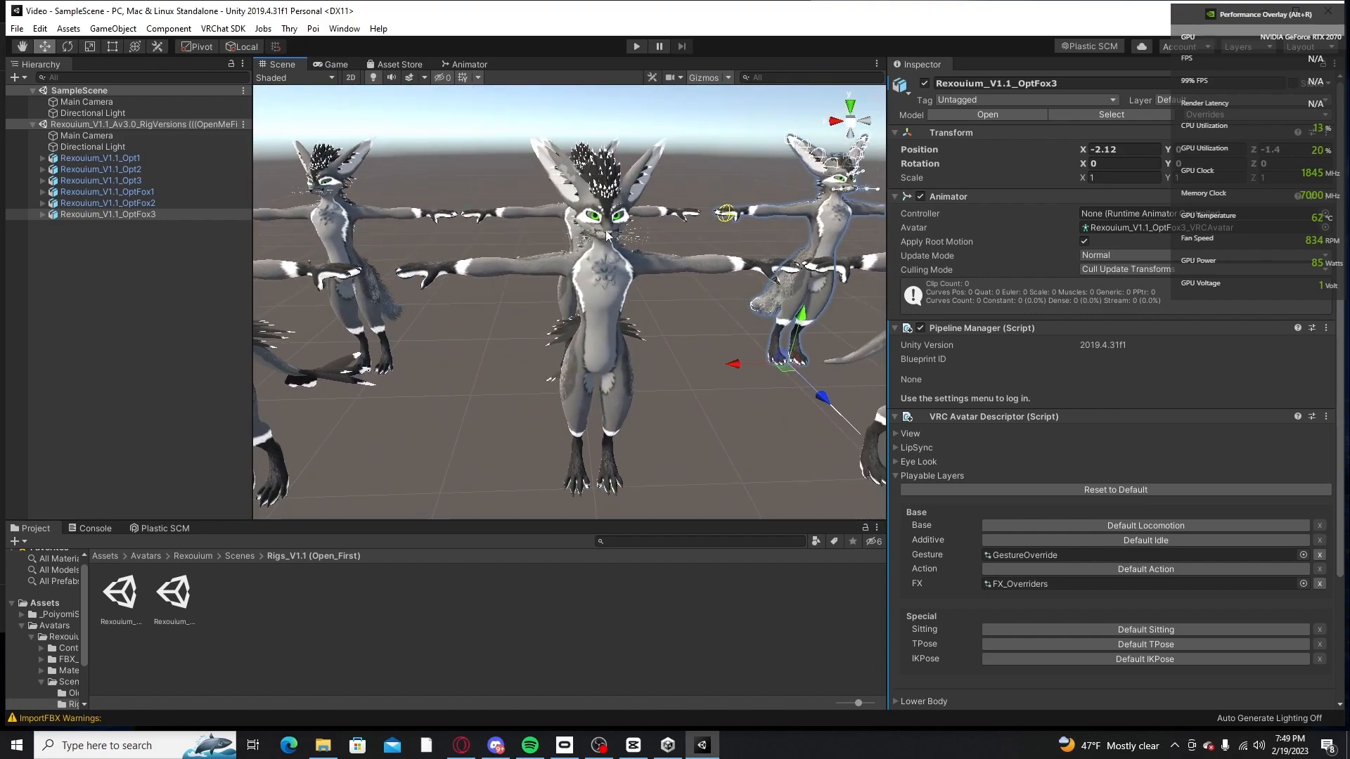
Step: Select Rexouium_V1.1_Opt2 and Rexouium_V1.1_Opt1 in turn and compare them with the OptFox3 version in the Scene view
click(596, 281)
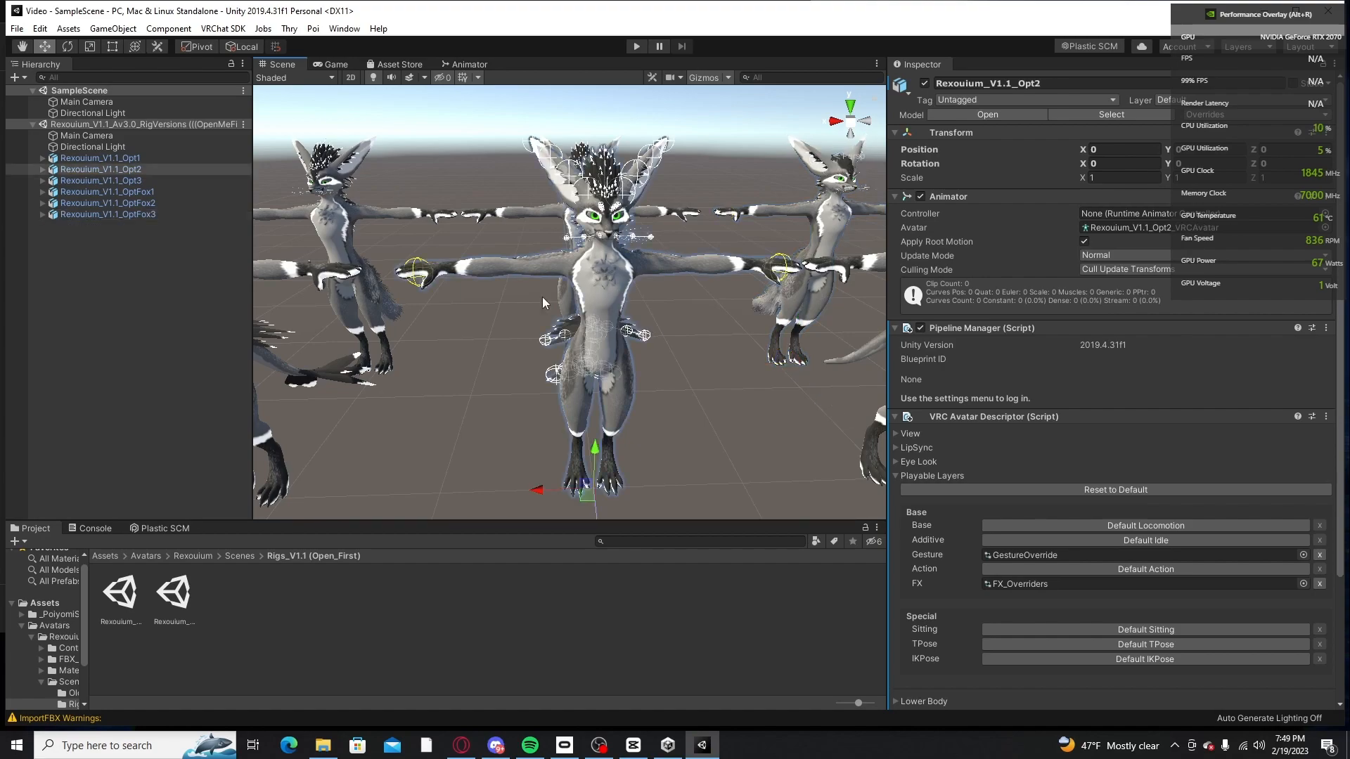
click(596, 276)
middle_drag(504, 246, 596, 249)
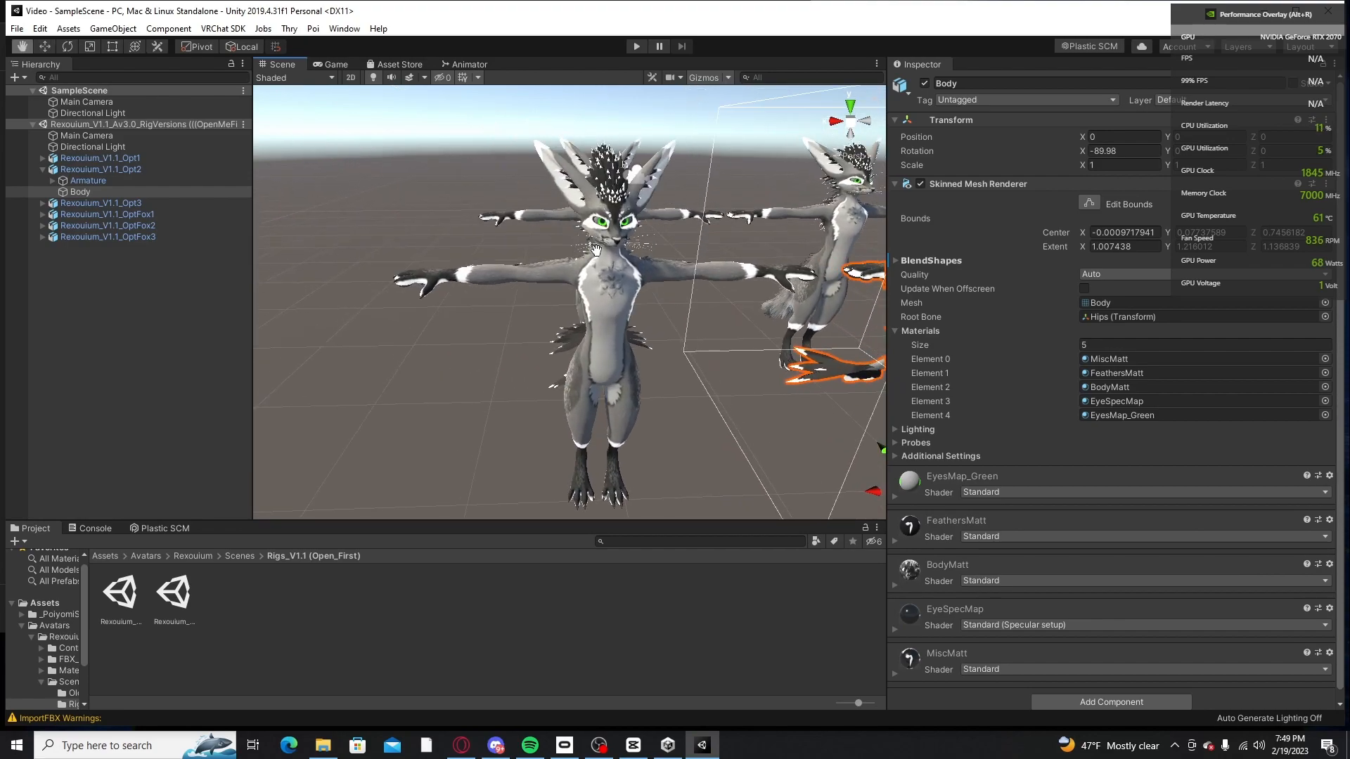
click(612, 297)
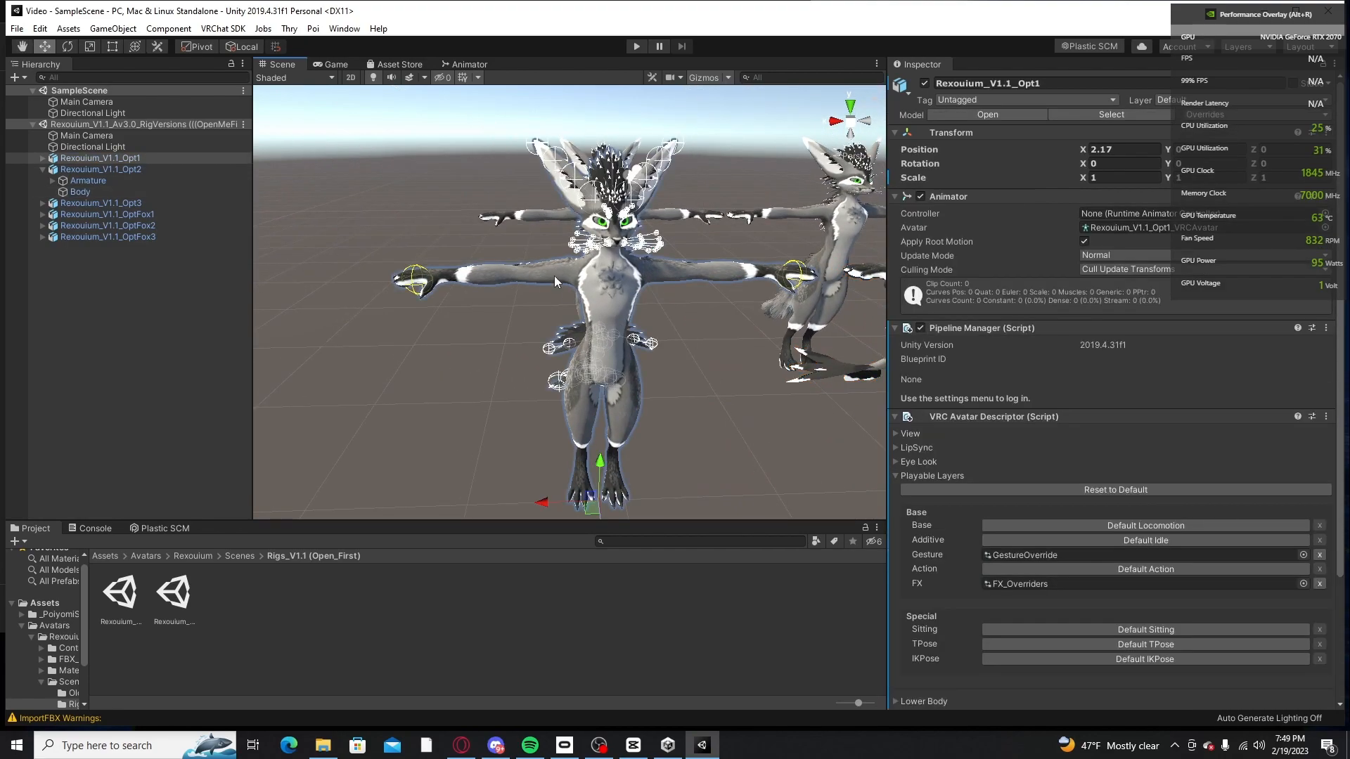
click(58, 160)
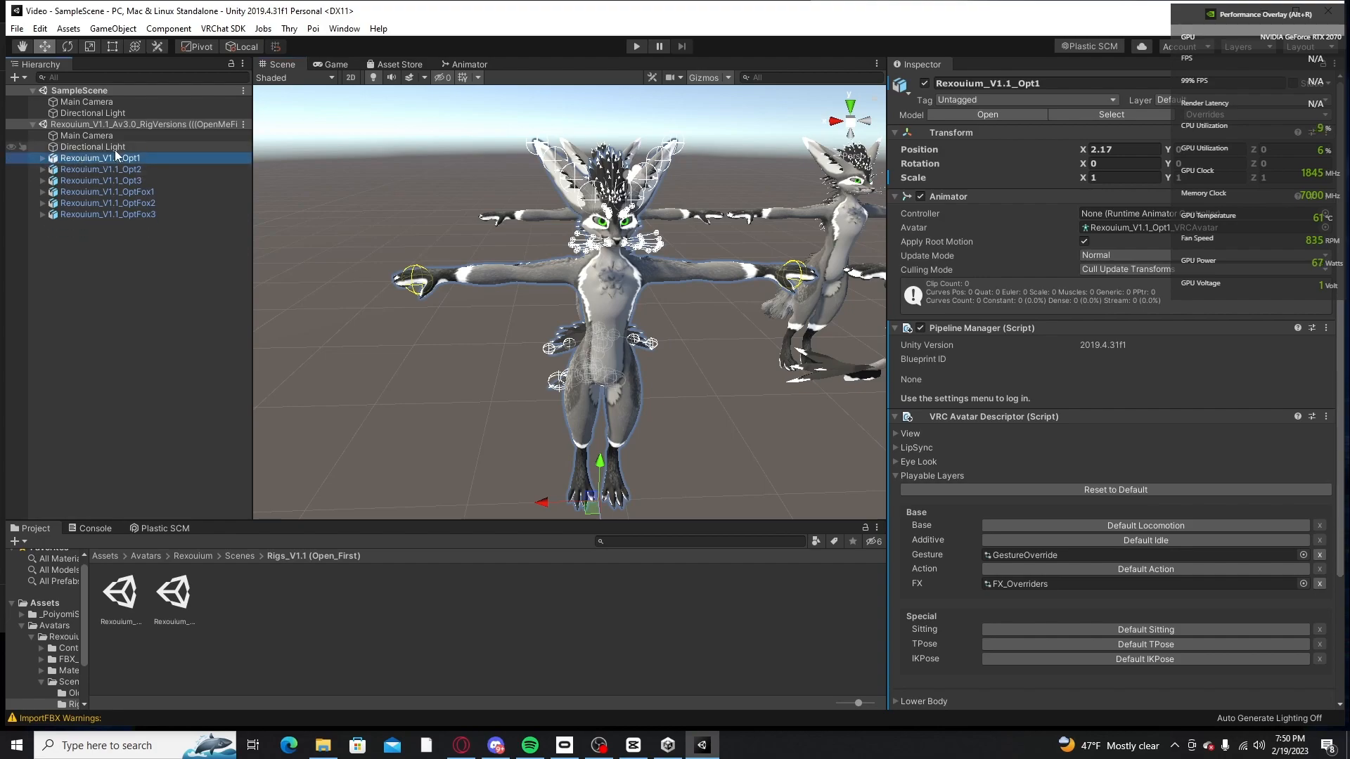
middle_drag(458, 182, 491, 263)
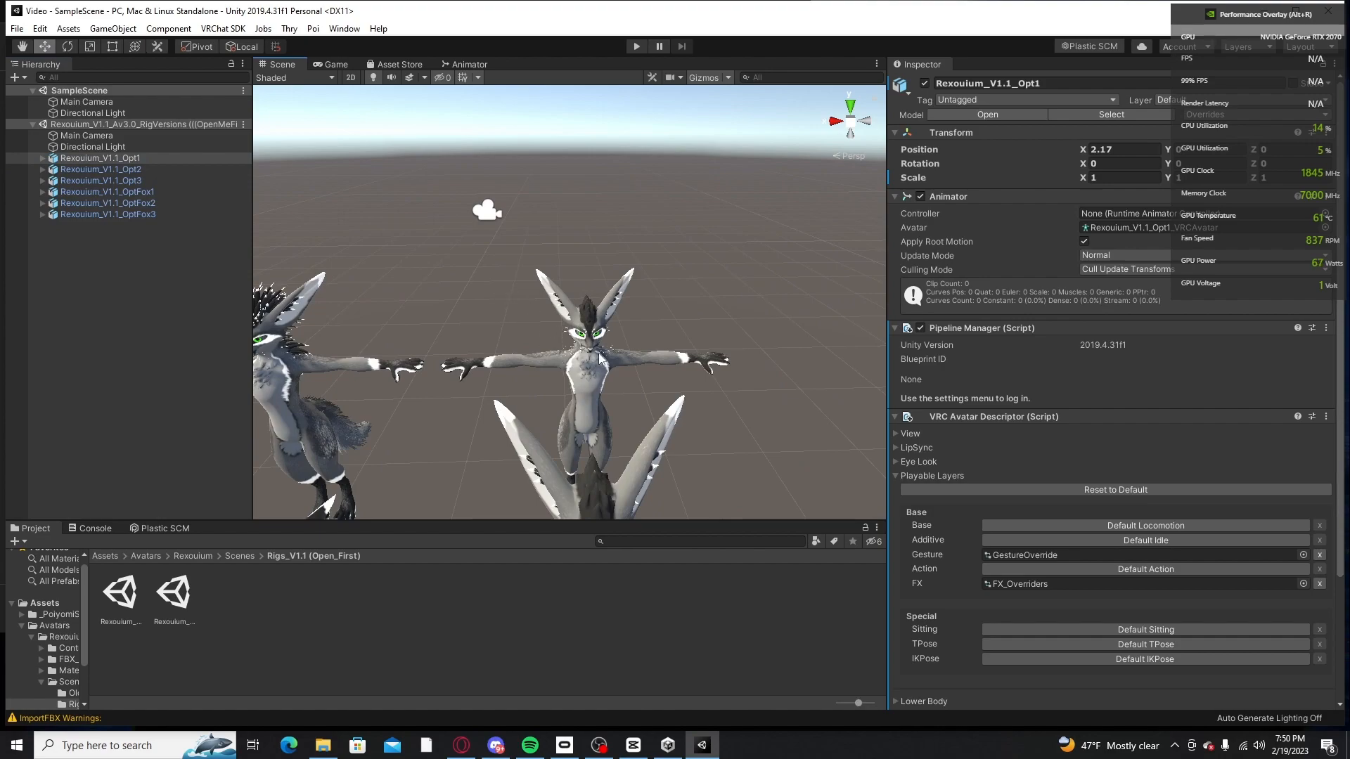
scroll(601, 364, up, 5)
middle_drag(606, 382, 526, 371)
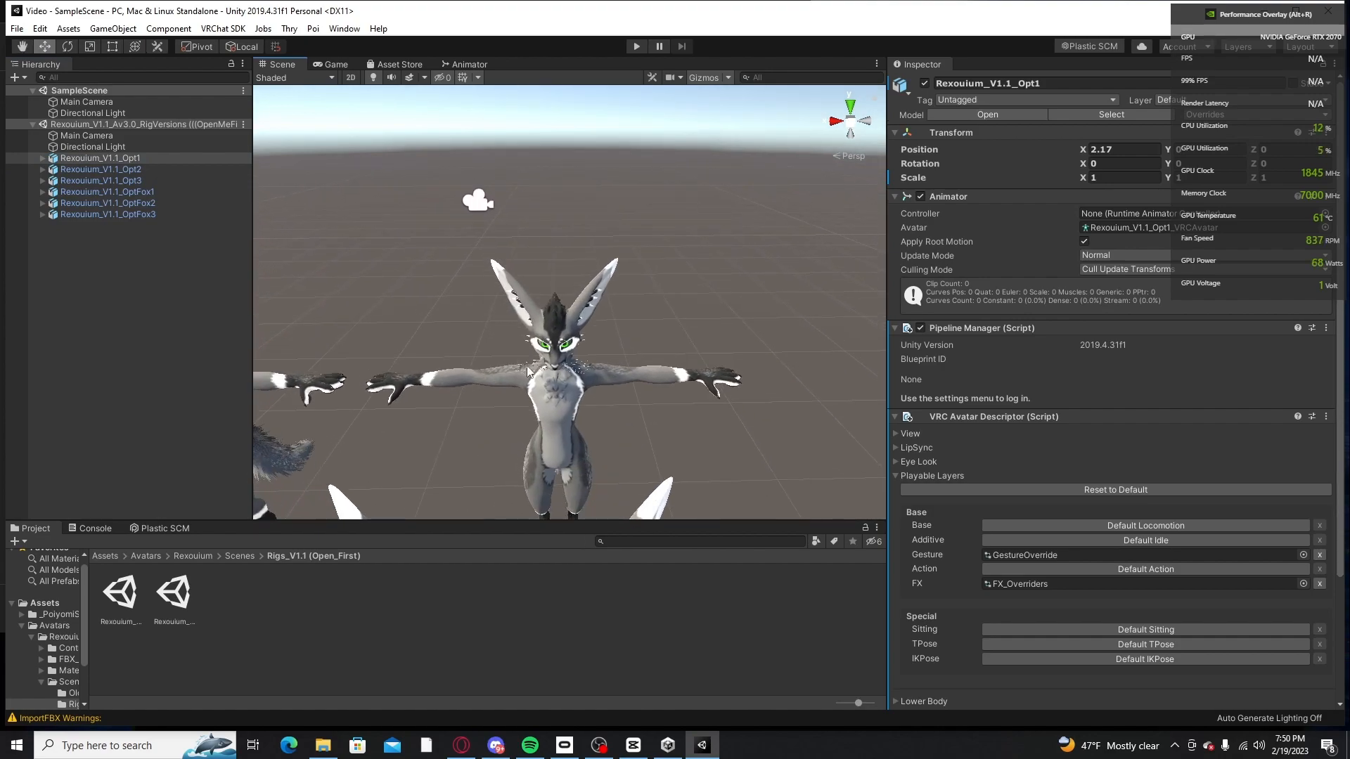
Step: Move Rexouium_V1.1_OptFox3 out of the rig versions scene into SampleScene
click(97, 215)
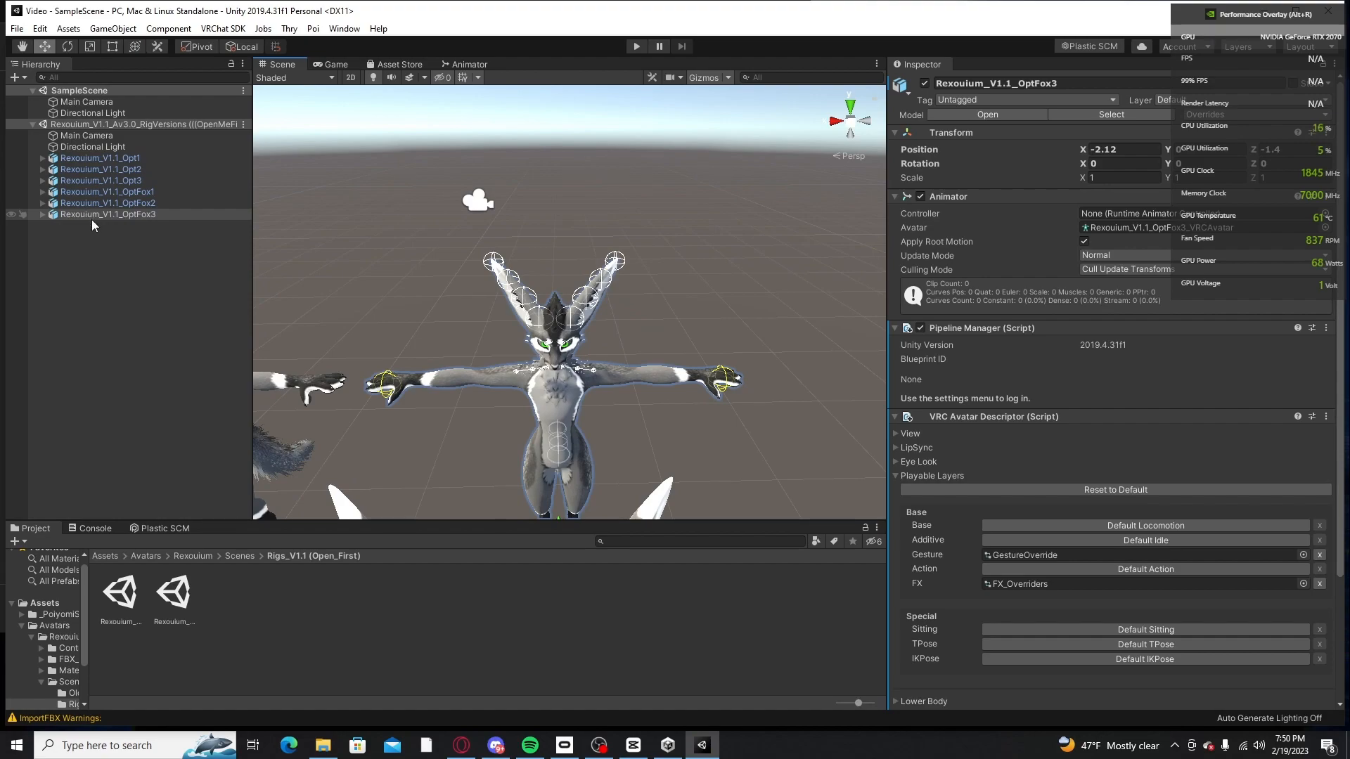
drag(90, 216, 76, 95)
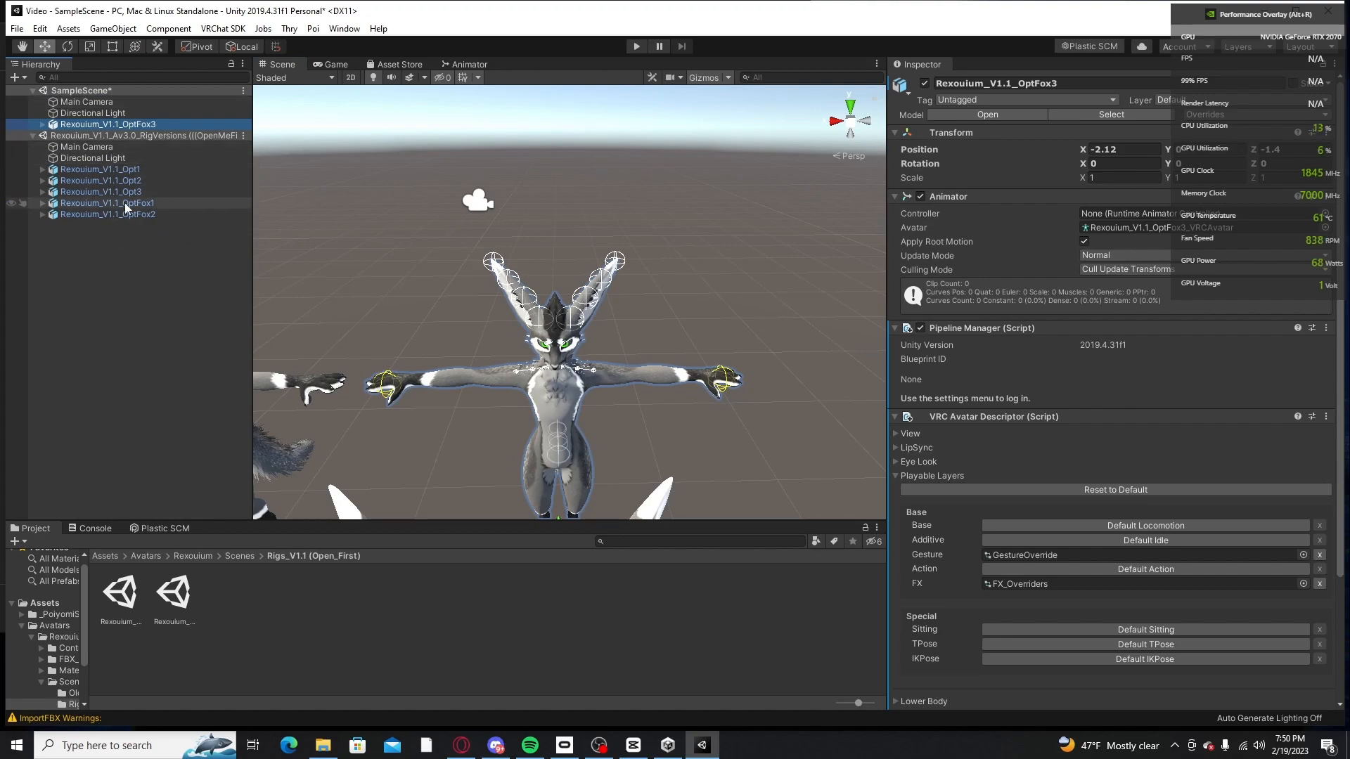
scroll(523, 282, up, 2)
scroll(522, 282, up, 3)
Step: Remove the Rexouium_V1.1_Av3.0_RigVersions scene from the Hierarchy without saving its changes
click(122, 138)
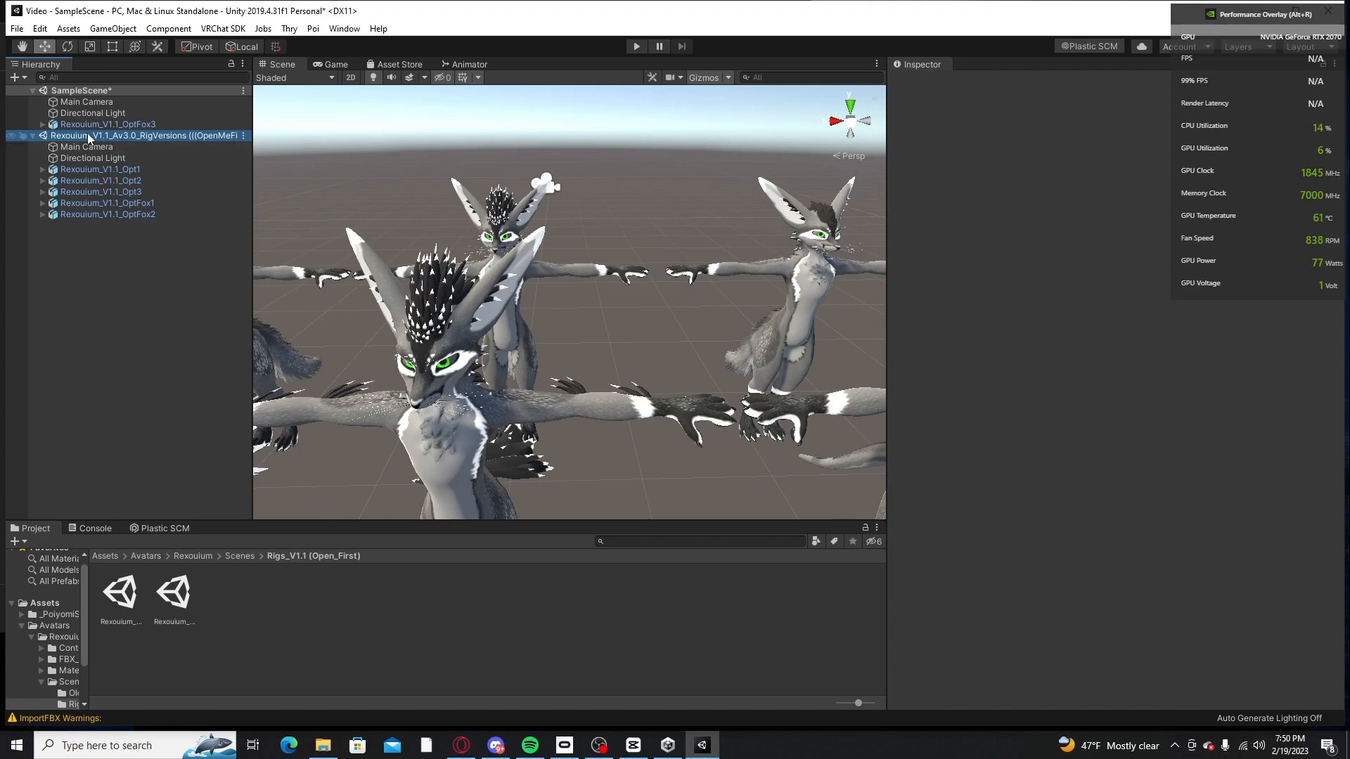
right_click(103, 140)
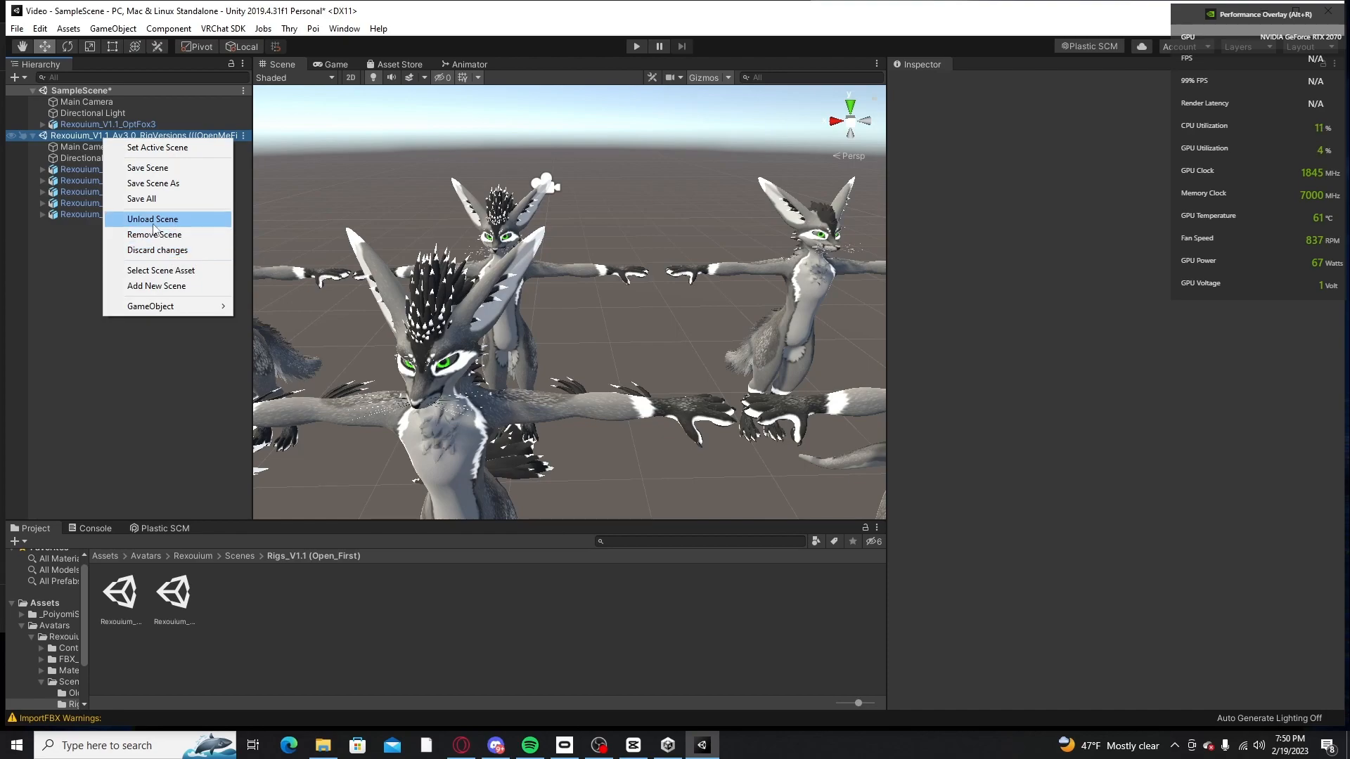
click(174, 237)
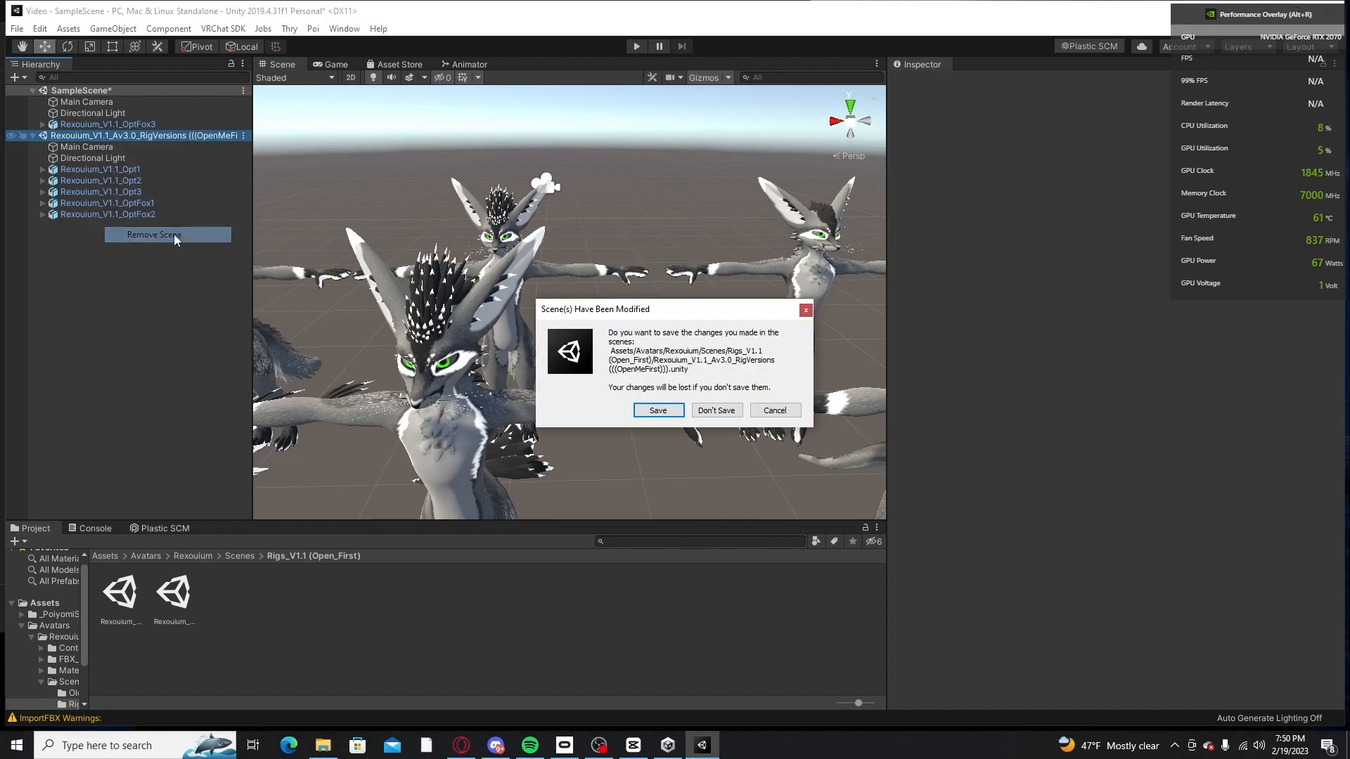
click(717, 411)
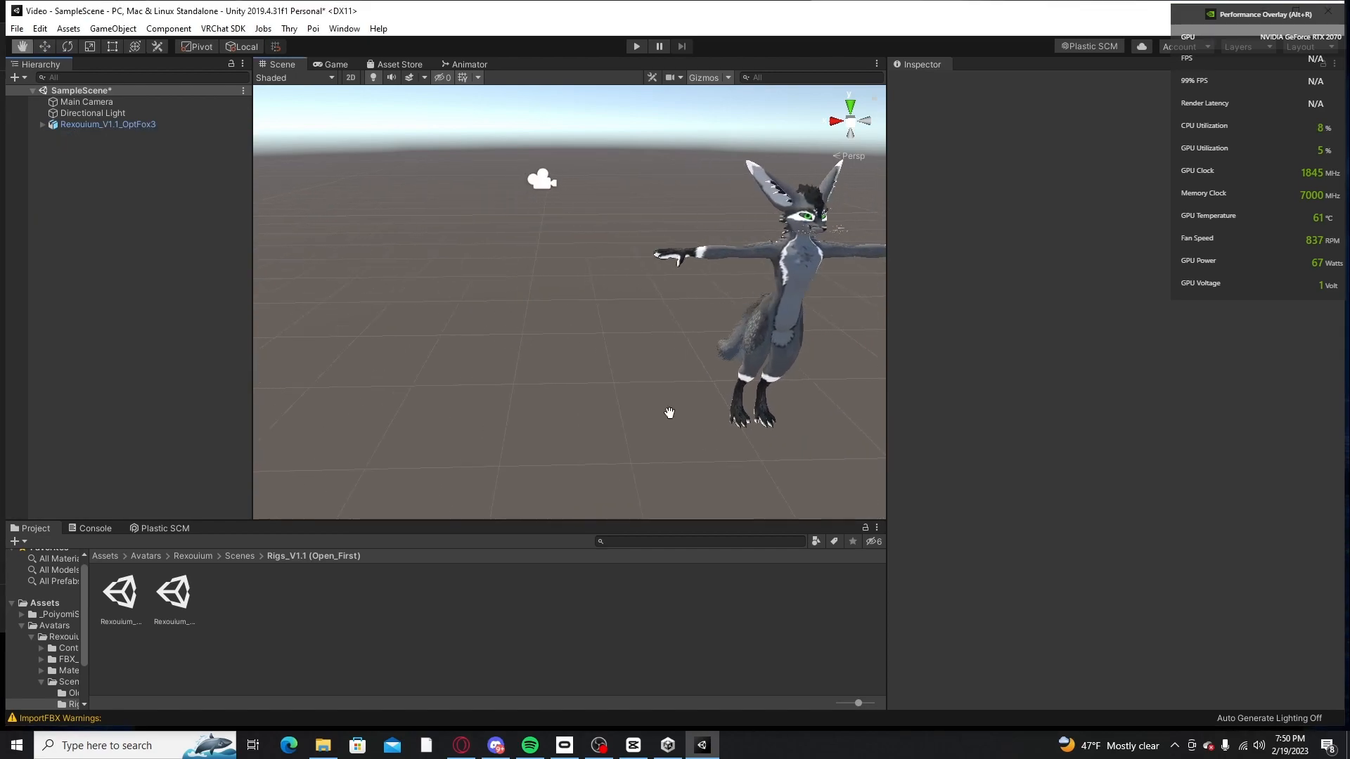
Step: Select Rexouium_V1.1_OptFox3 in SampleScene and return the project files to the root Assets folder
click(169, 124)
key(f)
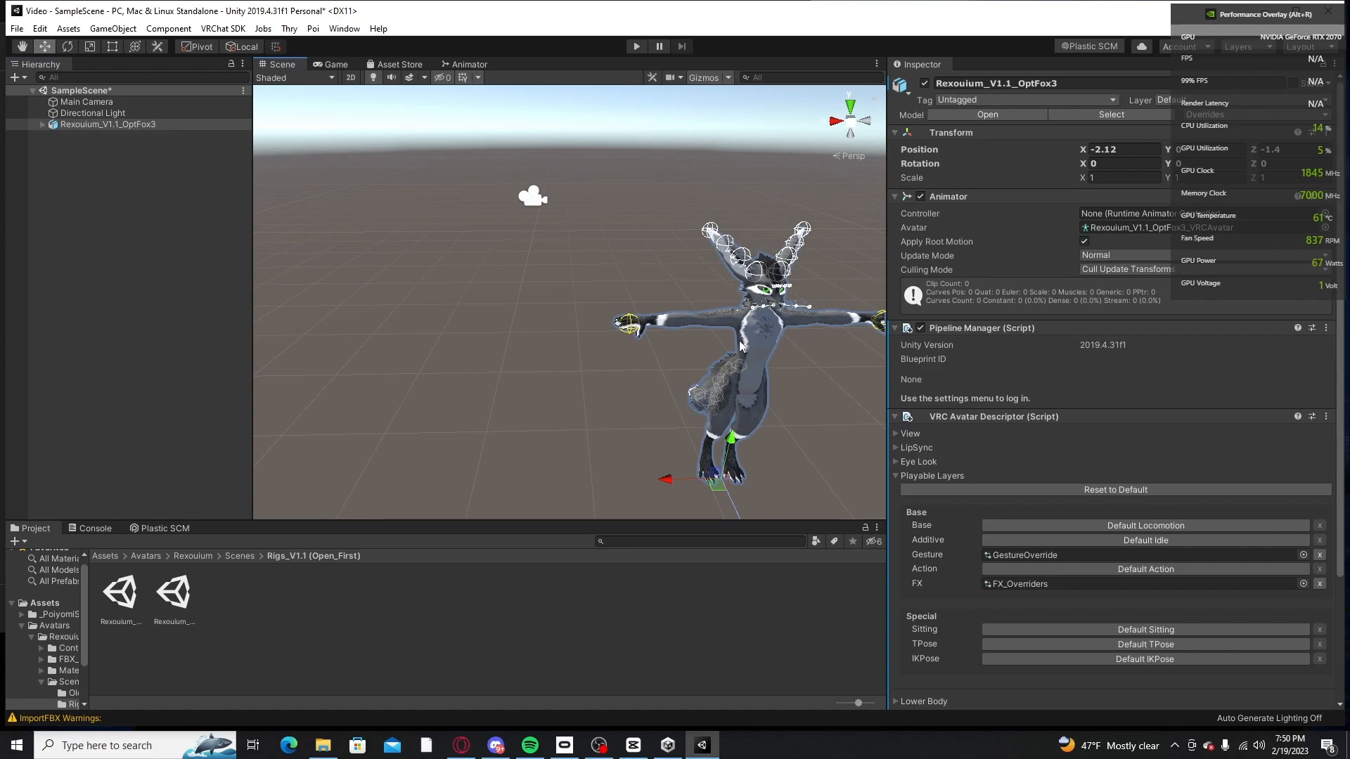
click(111, 556)
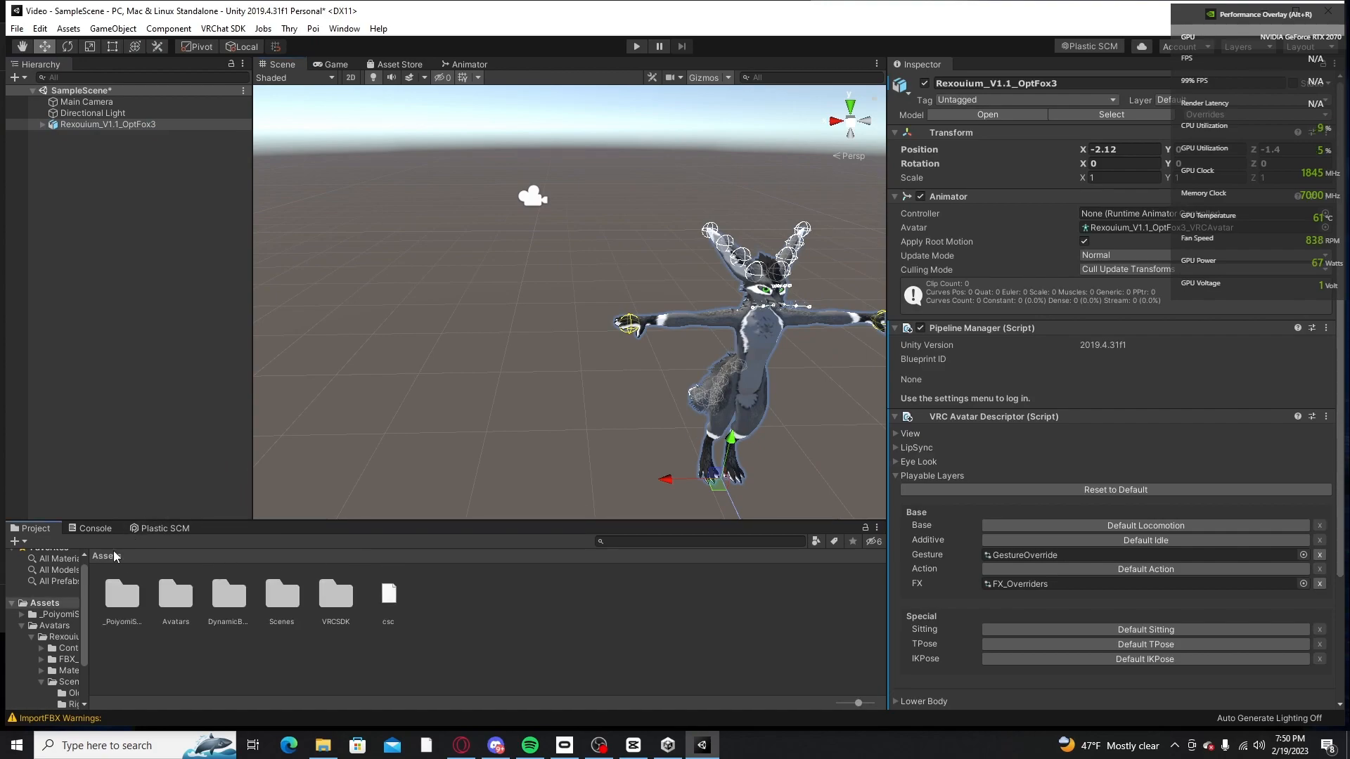
Step: Set the X and Z position of Rexouium_V1.1_OptFox3 to 0
scroll(397, 426, down, 5)
middle_drag(394, 424, 421, 413)
scroll(421, 412, down, 3)
middle_drag(488, 340, 521, 329)
scroll(497, 320, down, 2)
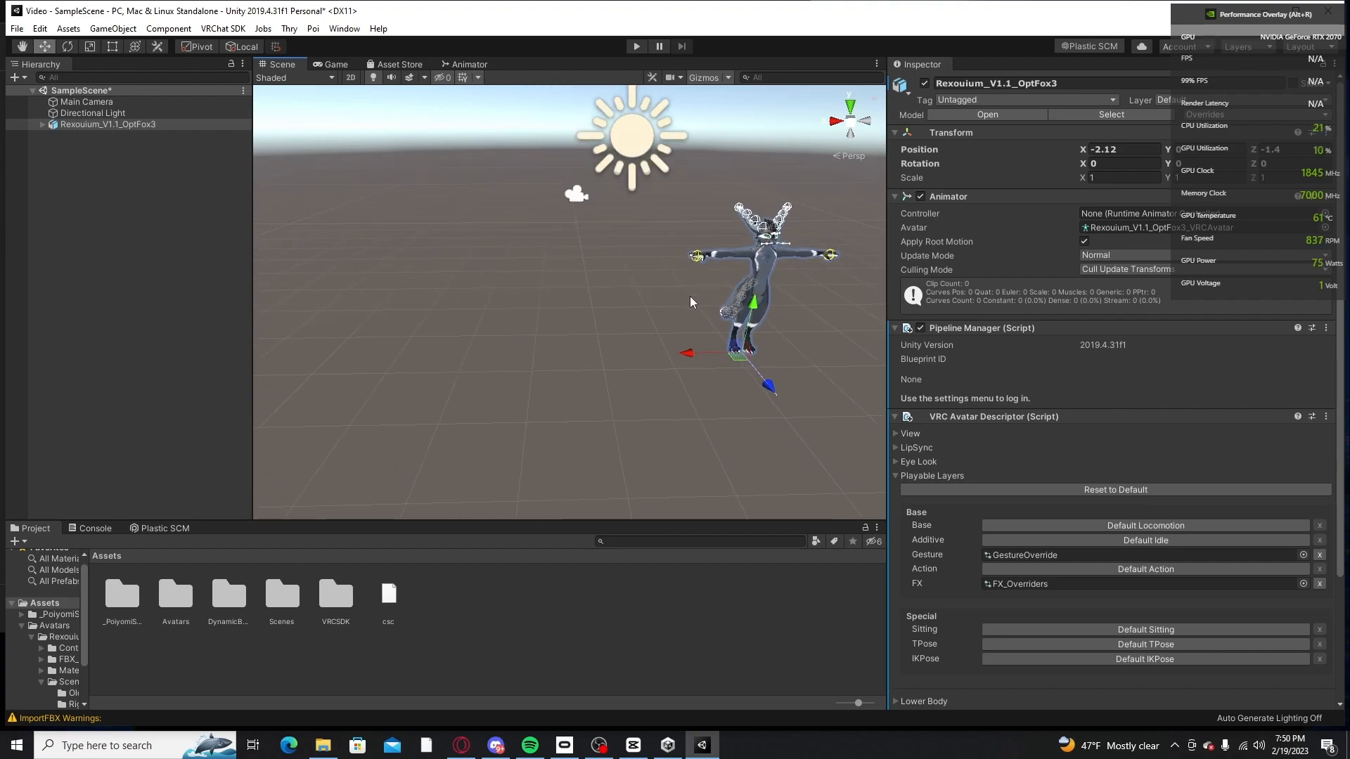
click(1116, 150)
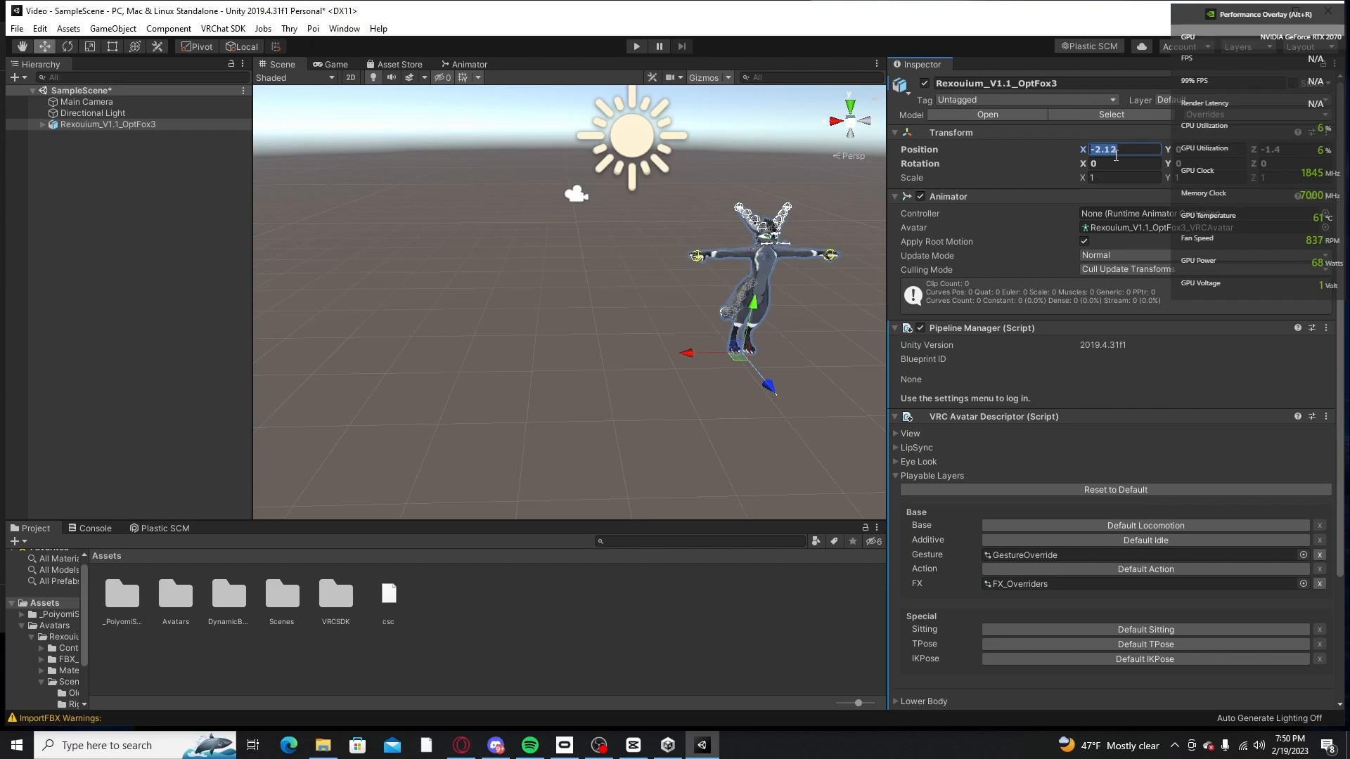
key(BackSpace)
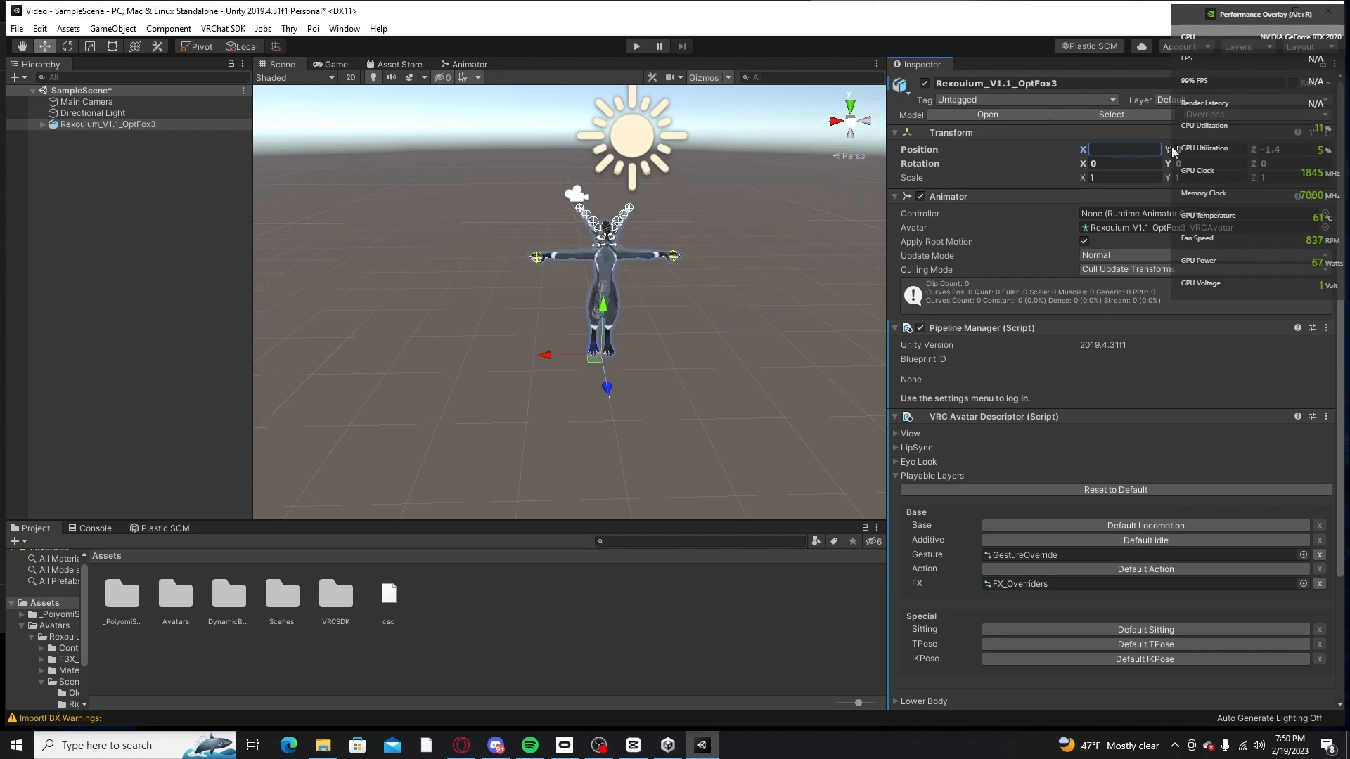
key(Return)
click(1275, 149)
text(0)
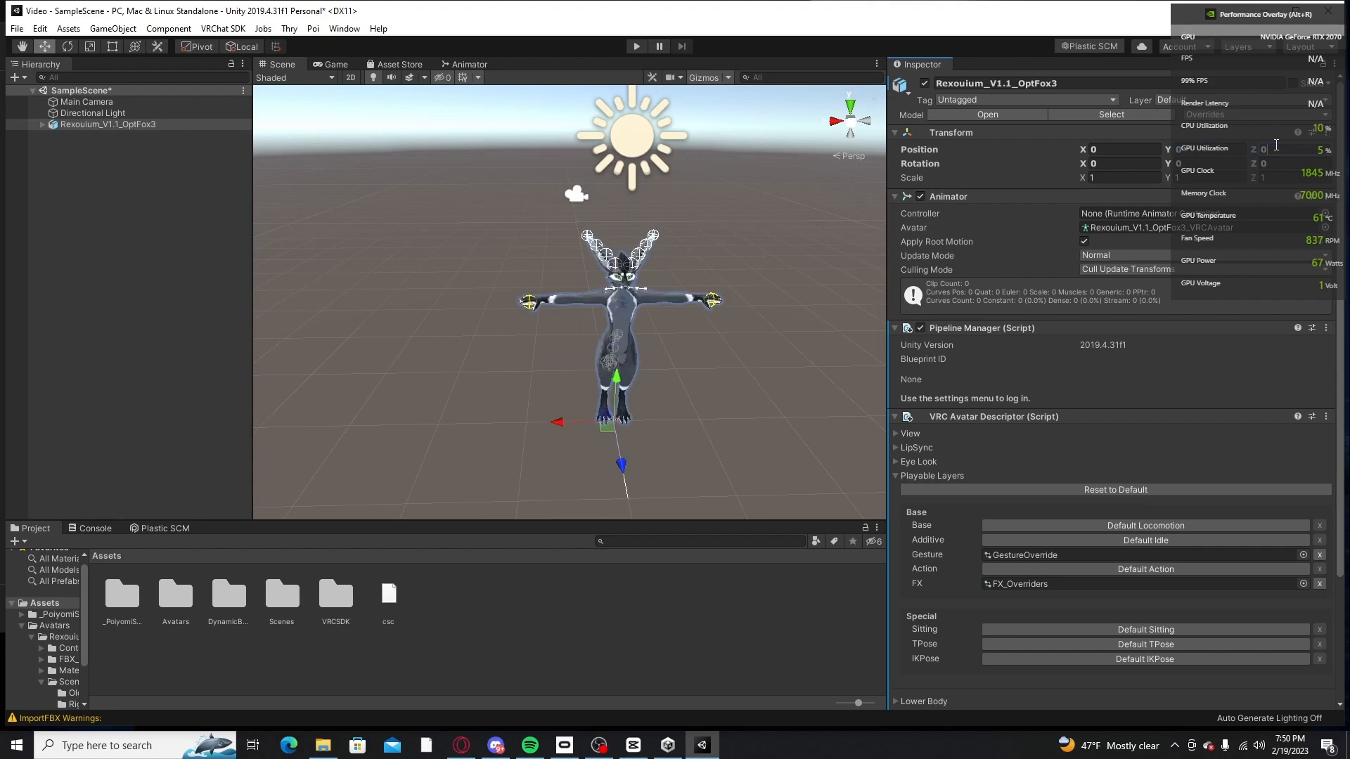
Step: Deselect the avatar and examine it in the Scene view from the front, both at full length and up close
click(739, 270)
middle_drag(739, 268, 723, 237)
scroll(725, 260, up, 3)
scroll(713, 256, up, 2)
right_drag(747, 301, 716, 236)
middle_drag(770, 278, 709, 246)
right_drag(723, 239, 756, 305)
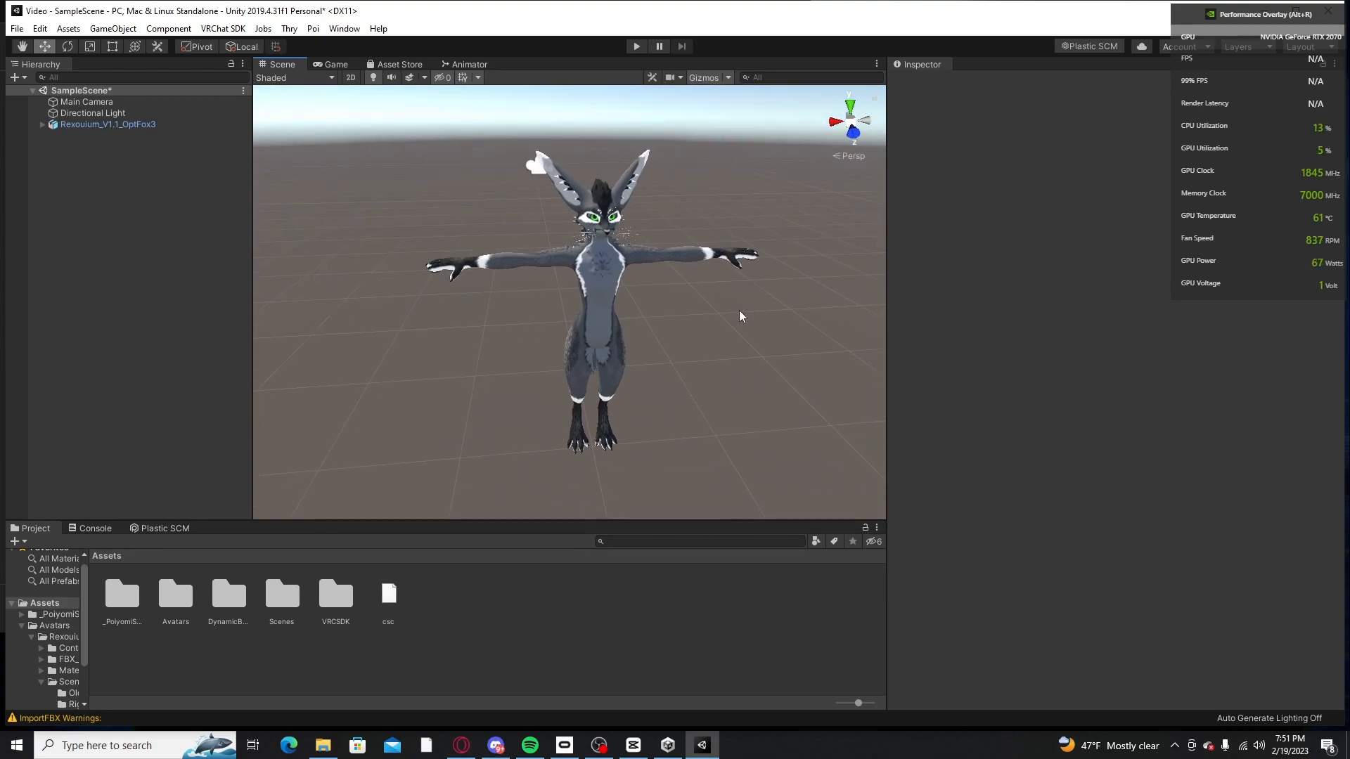
scroll(739, 312, up, 3)
middle_drag(741, 314, 738, 310)
scroll(731, 311, up, 3)
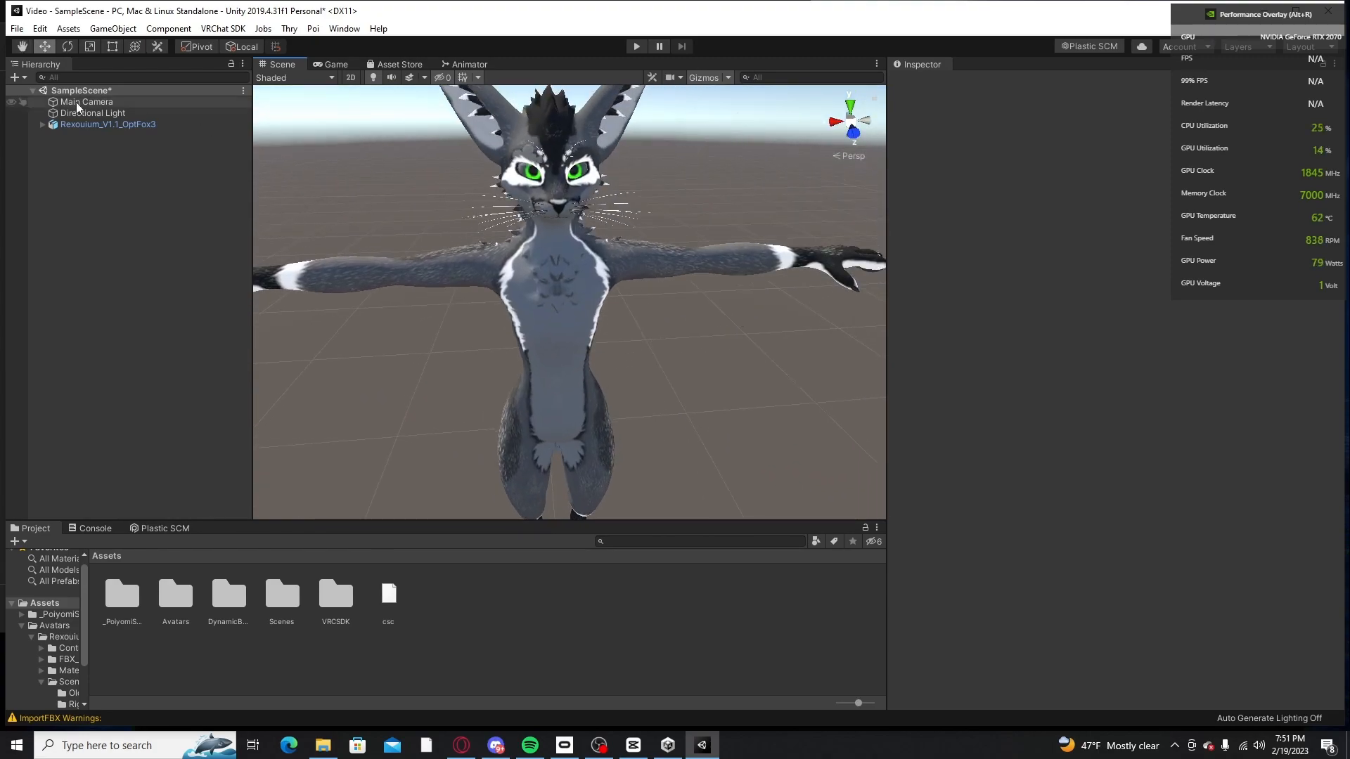
Step: Expand Rexouium_V1.1_OptFox3 in the Hierarchy to show its Armature and Body
click(71, 126)
right_click(71, 130)
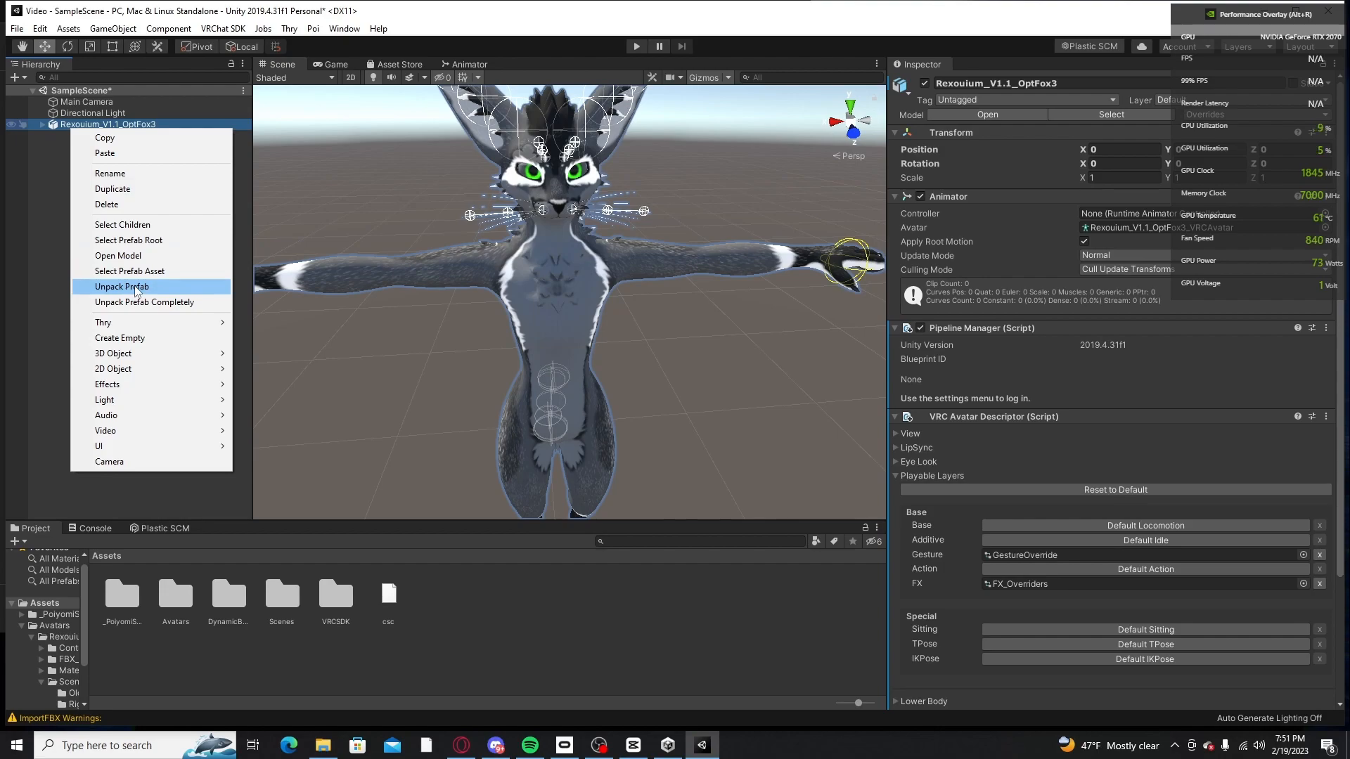
click(154, 225)
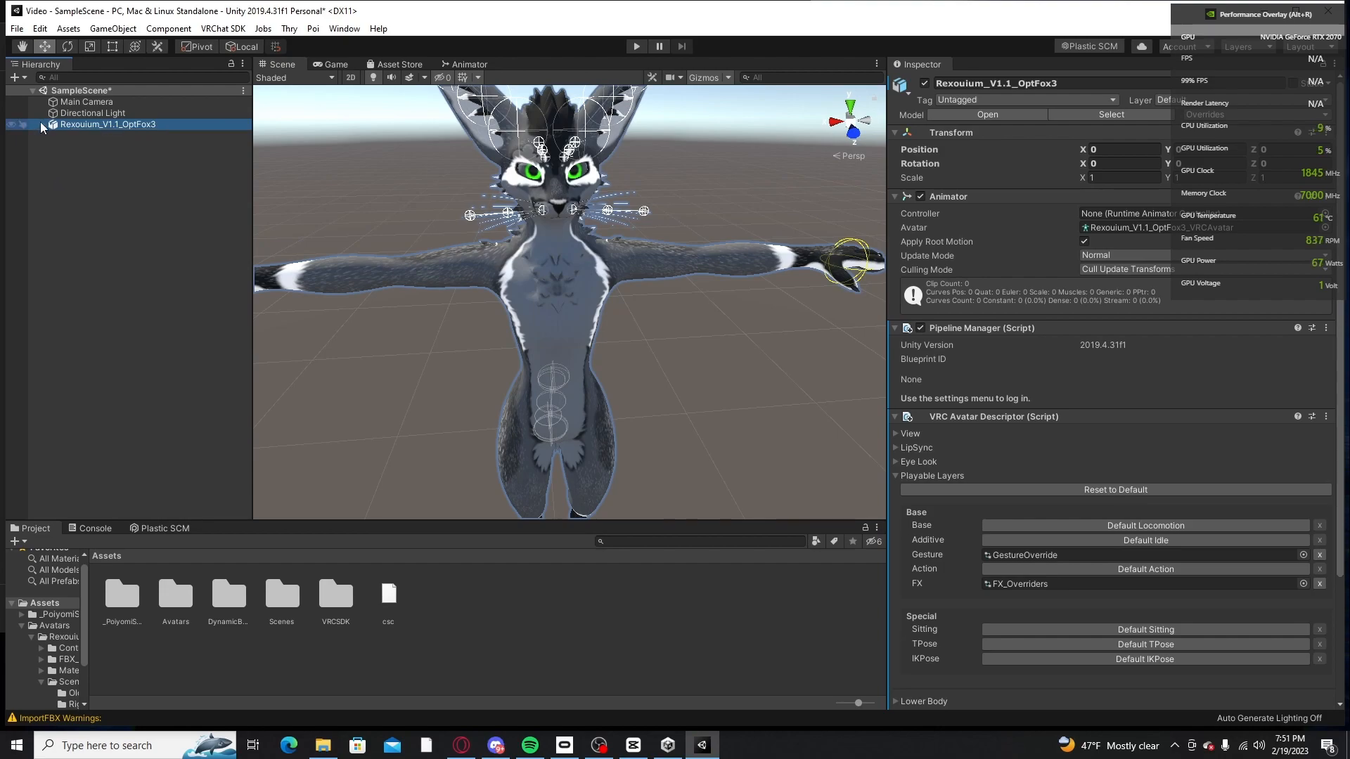
click(124, 223)
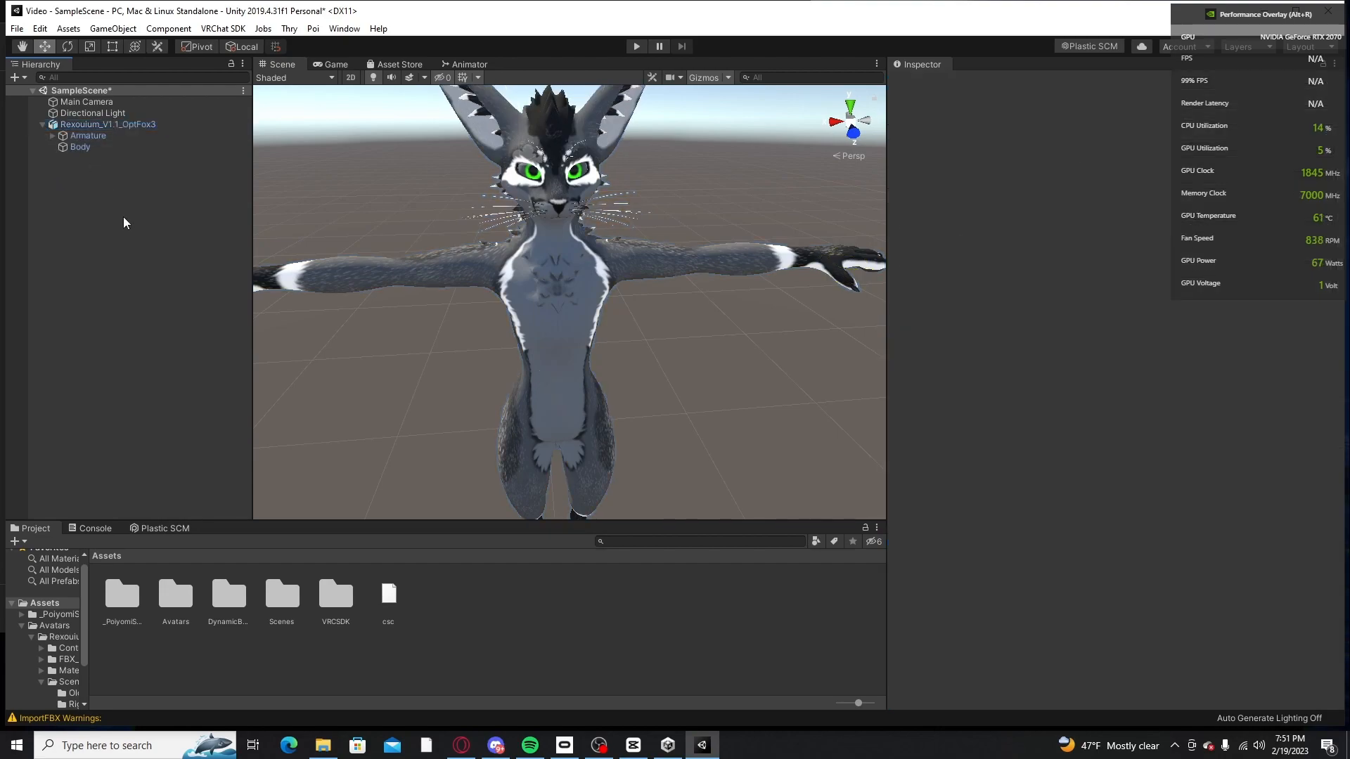
Step: Unpack the Rexouium_V1.1_OptFox3 prefab with the regular Unpack Prefab option
right_click(112, 125)
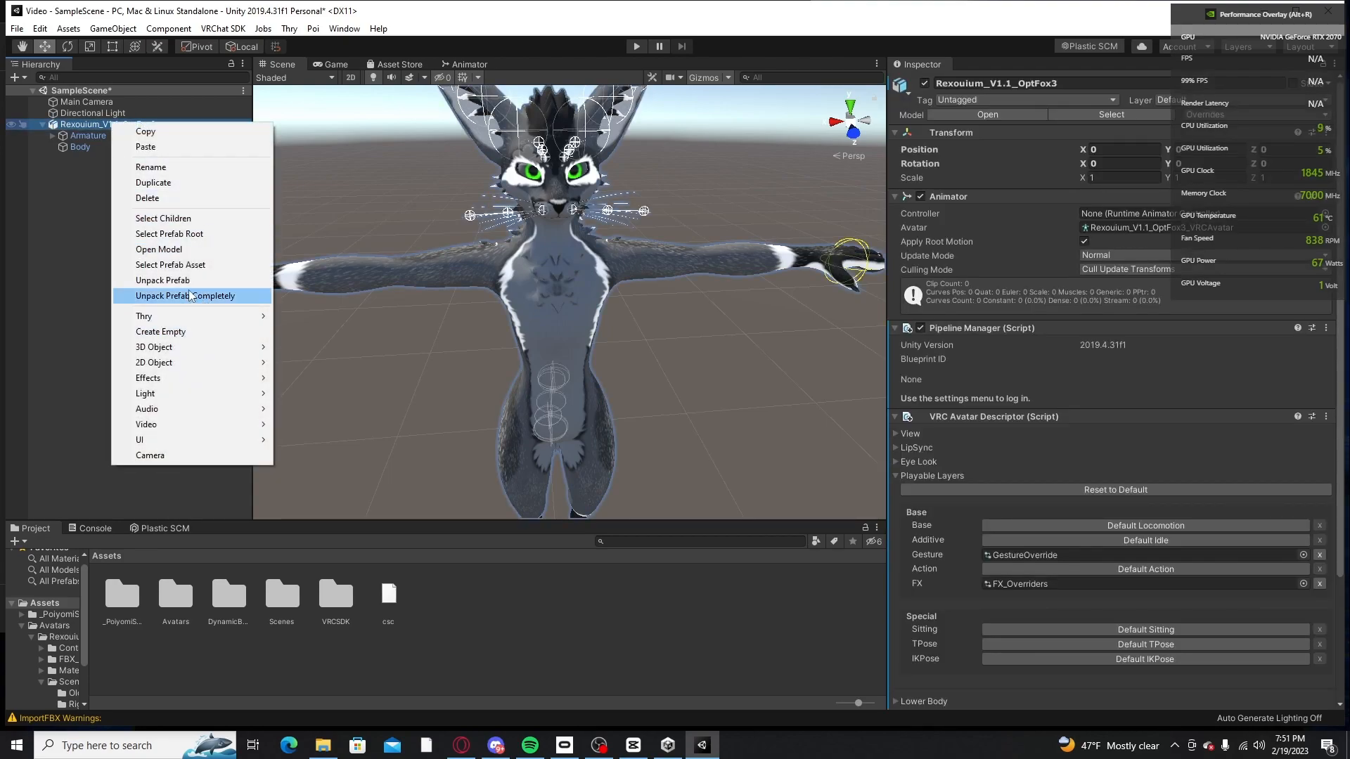
click(92, 159)
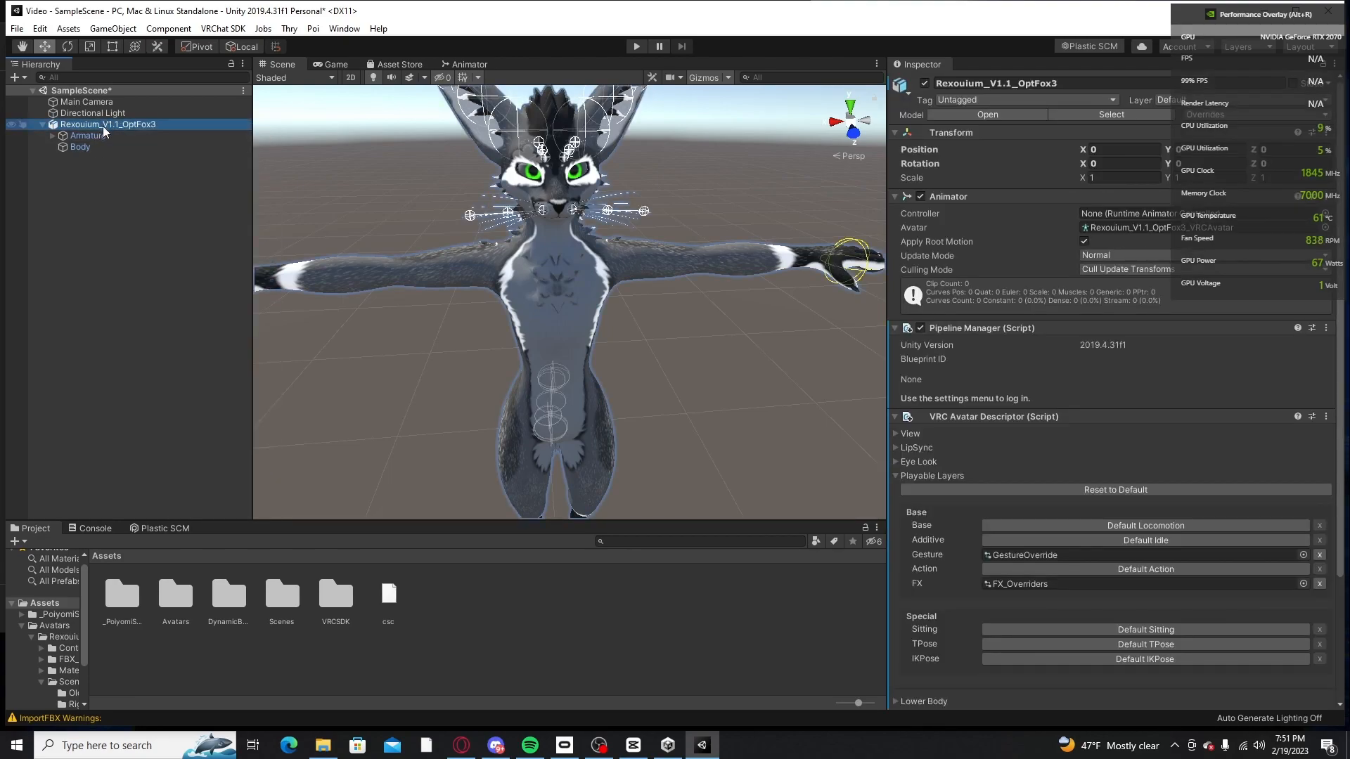
click(161, 252)
click(83, 125)
right_click(104, 125)
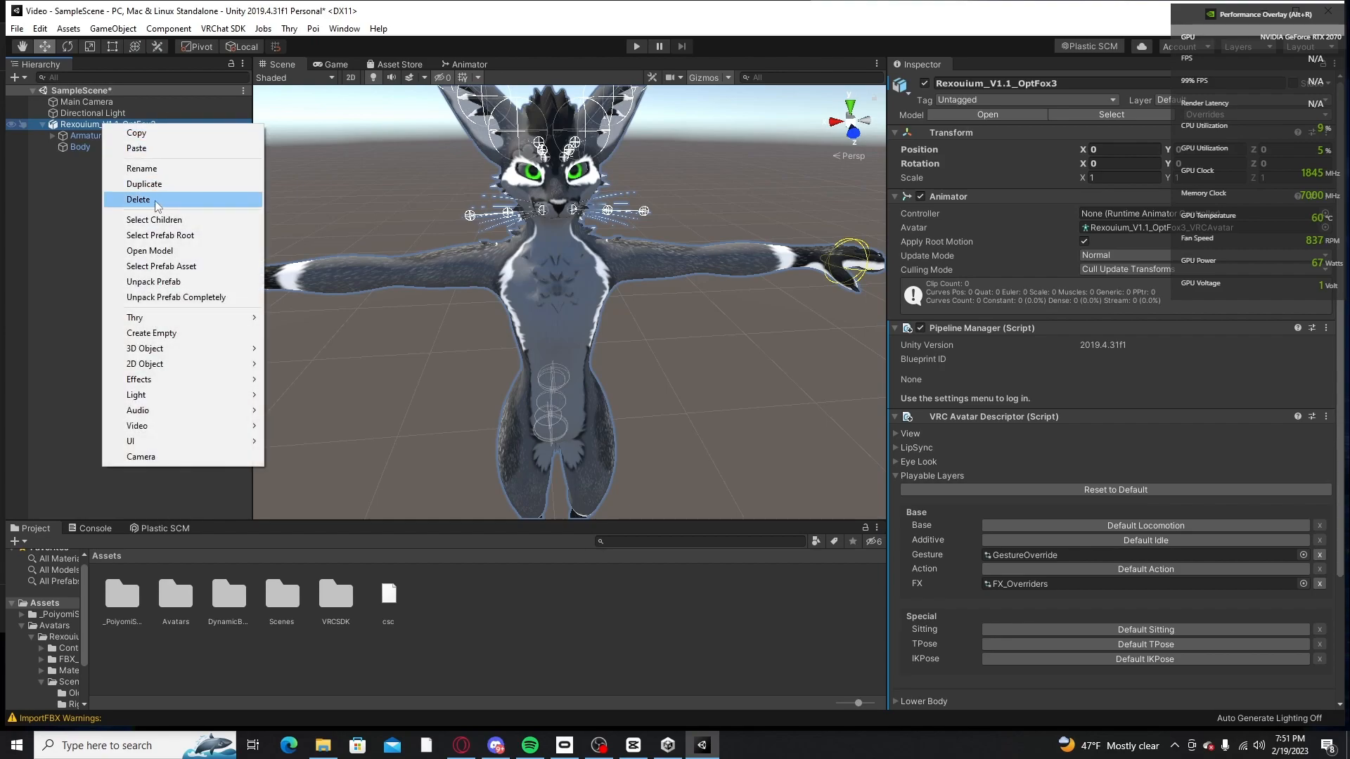
click(155, 282)
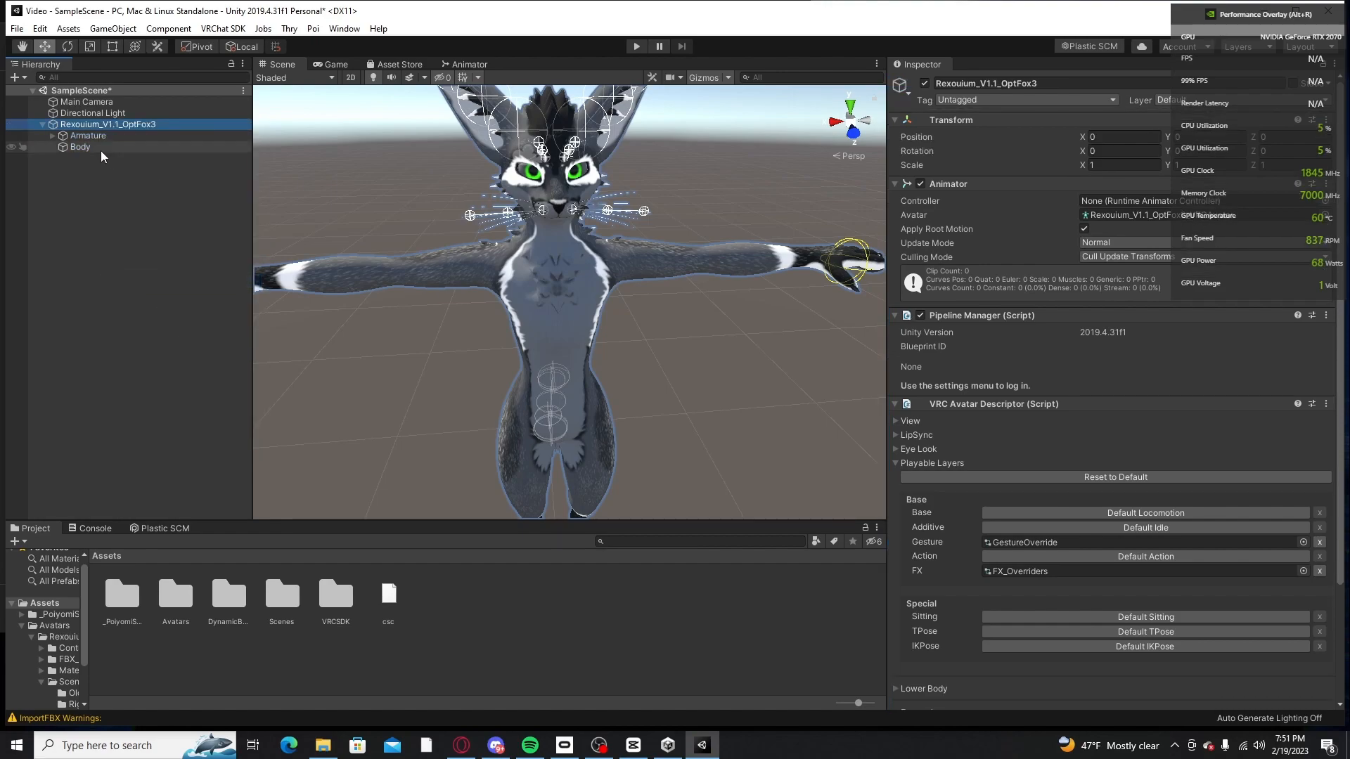
Step: Examine the unpacked avatar at an angle and review its VRC Avatar Descriptor down to the Expressions settings
scroll(1064, 506, down, 3)
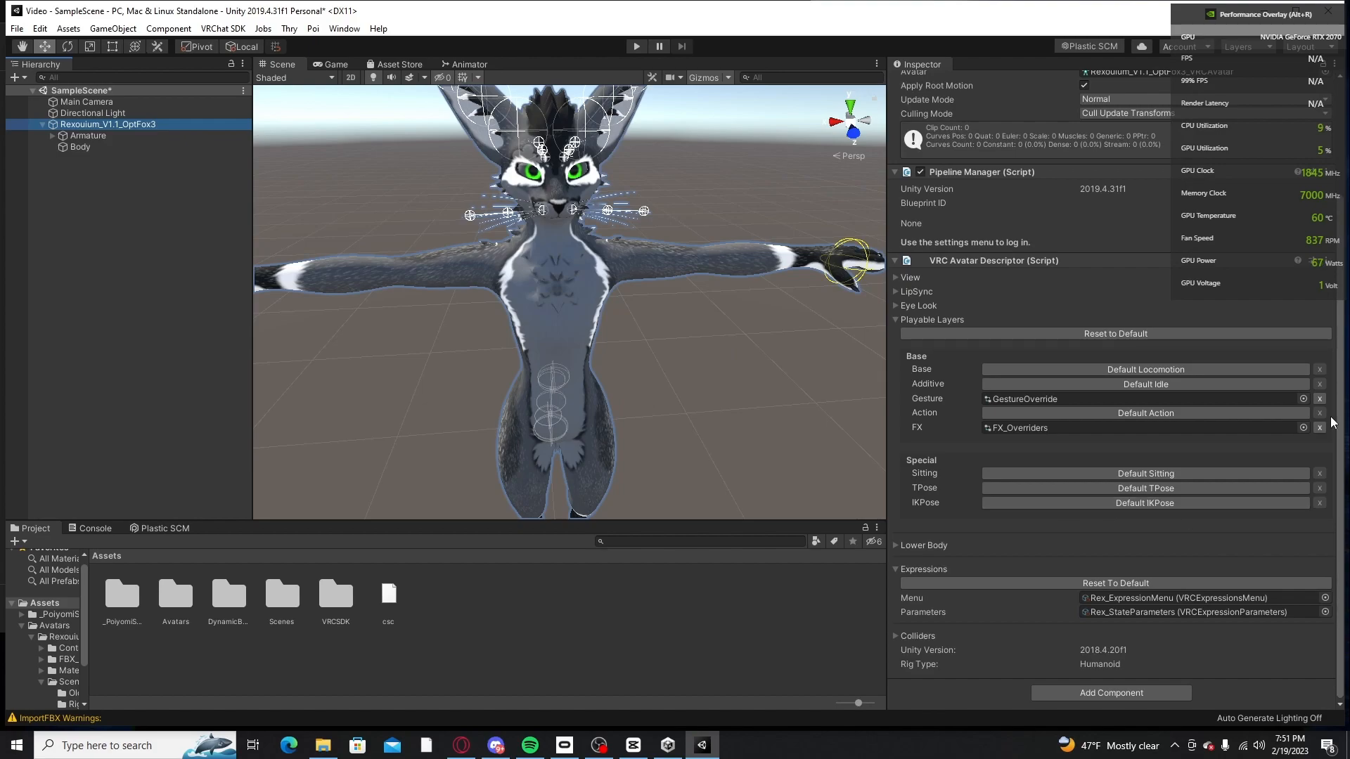
mouse_move(751, 423)
middle_down()
mouse_move(762, 413)
mouse_move(757, 426)
mouse_move(751, 411)
middle_up()
scroll(755, 424, down, 4)
right_drag(750, 411, 672, 360)
click(713, 348)
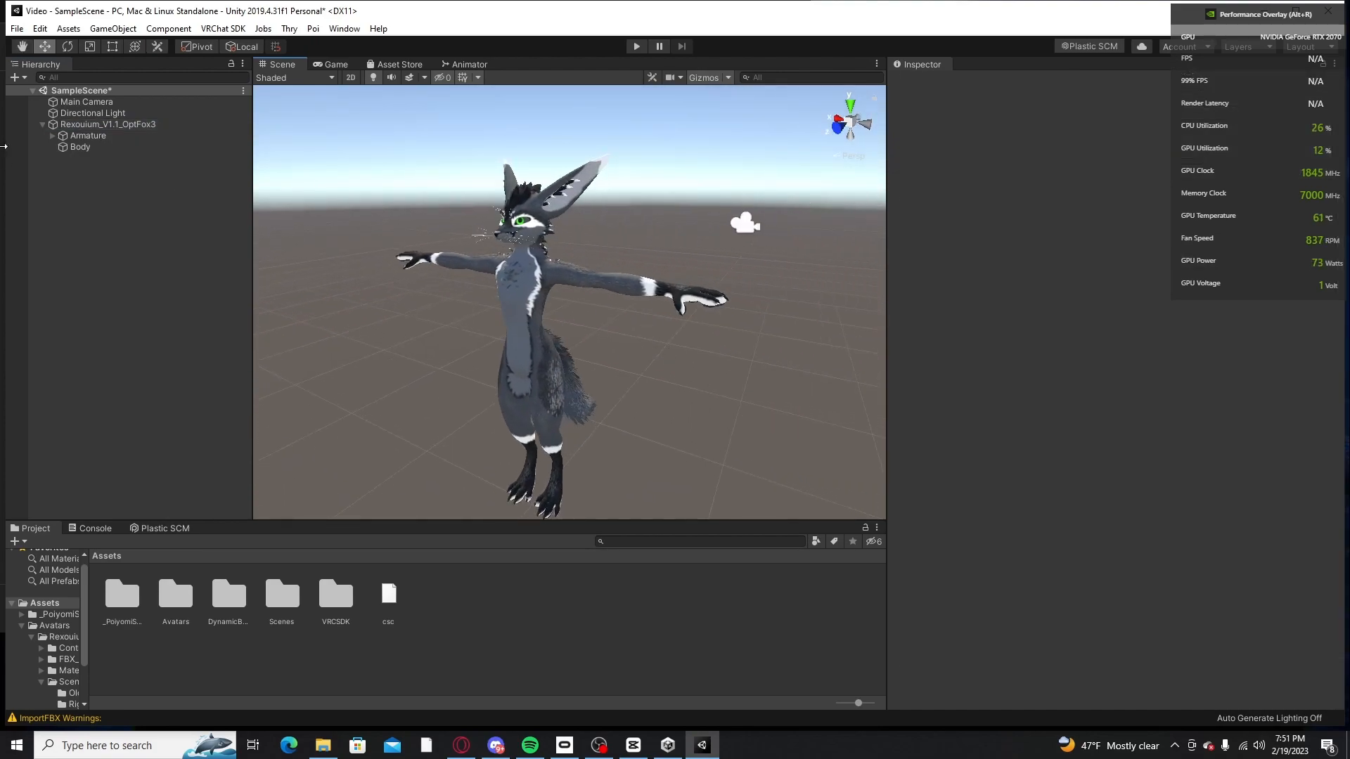
click(121, 125)
middle_drag(720, 280, 793, 287)
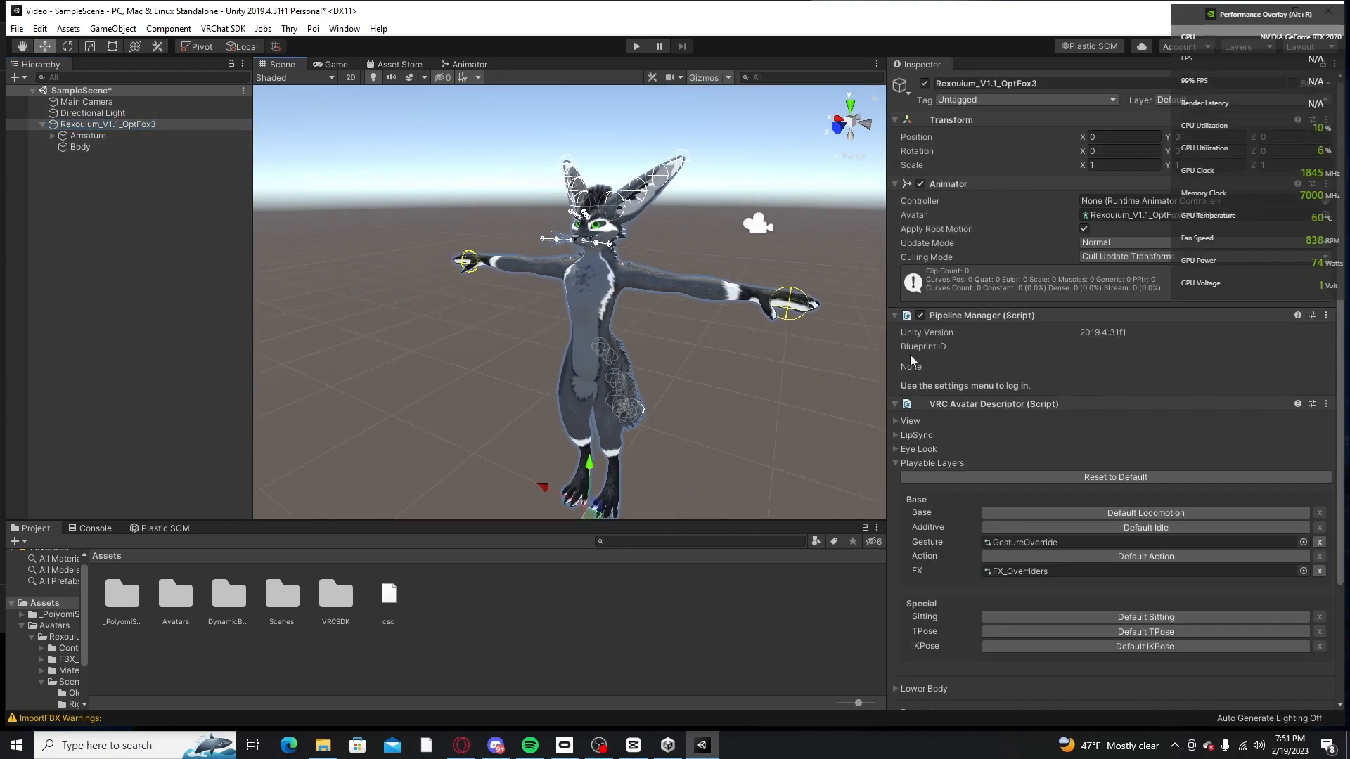
scroll(1031, 409, down, 4)
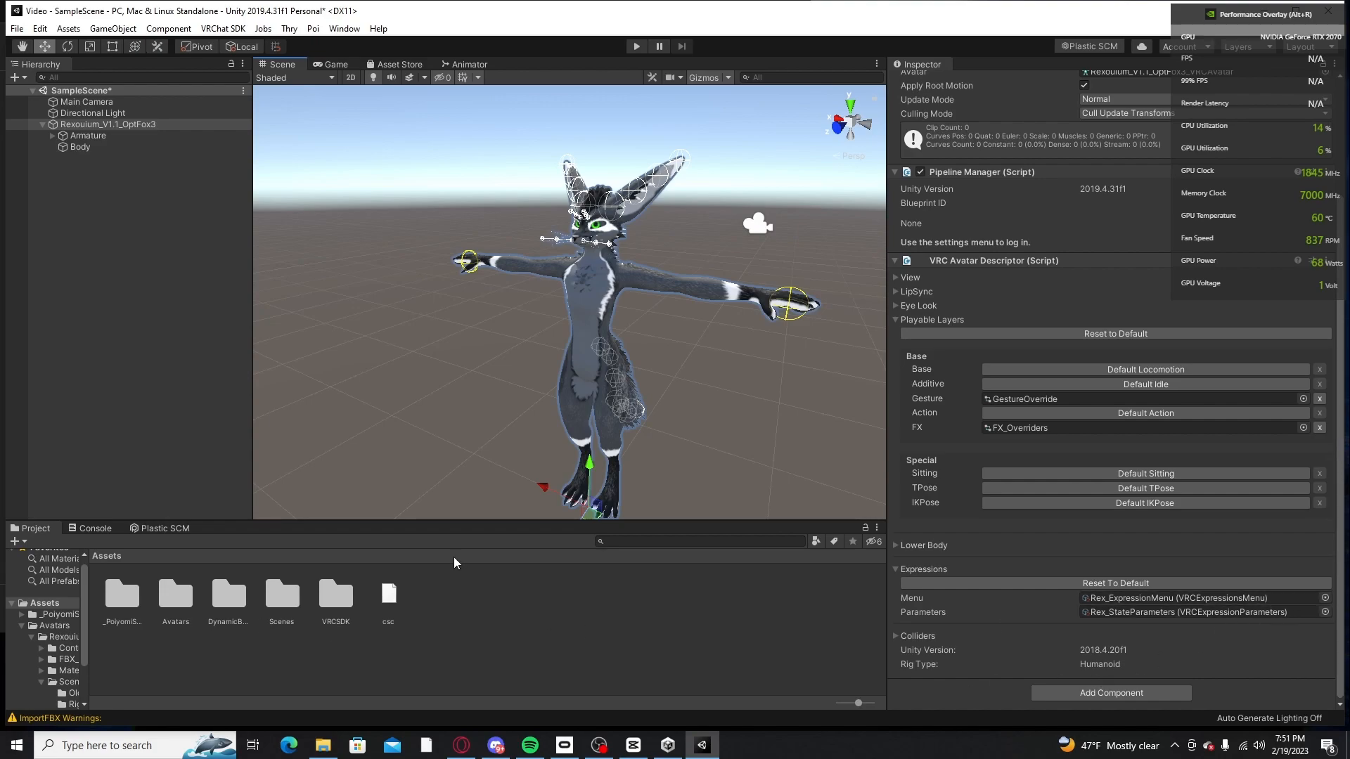
Step: Open the Assets/Avatars/Rexouium/Controllers/Expressions folder in the project files
double_click(175, 597)
double_click(122, 597)
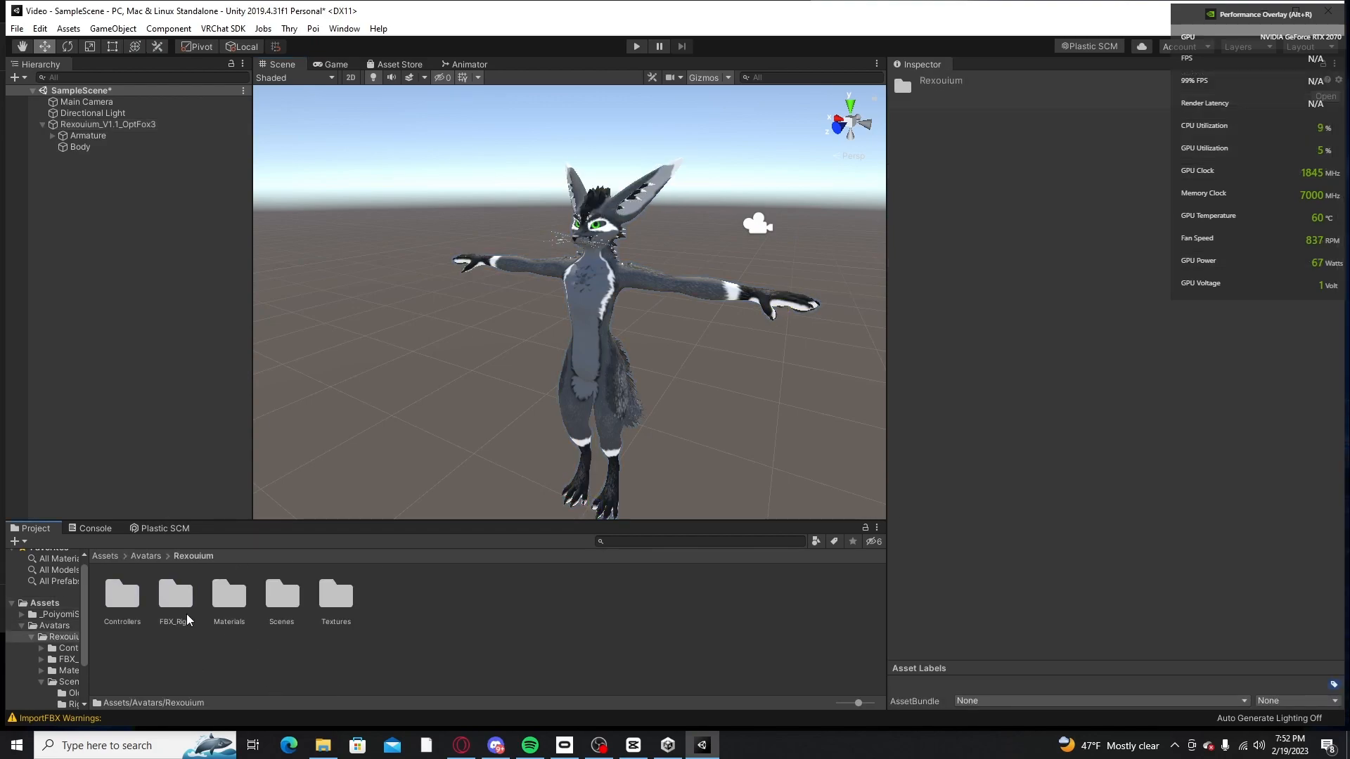
double_click(126, 597)
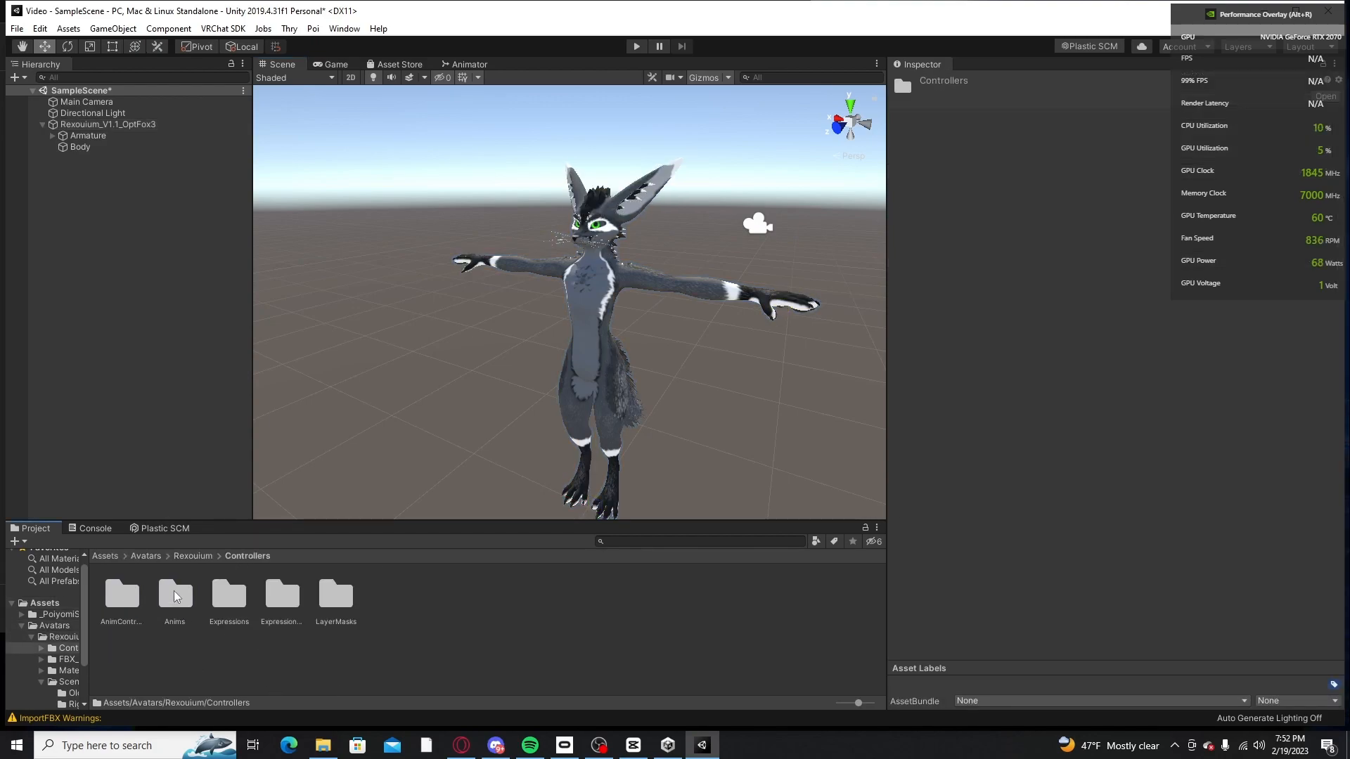
double_click(227, 596)
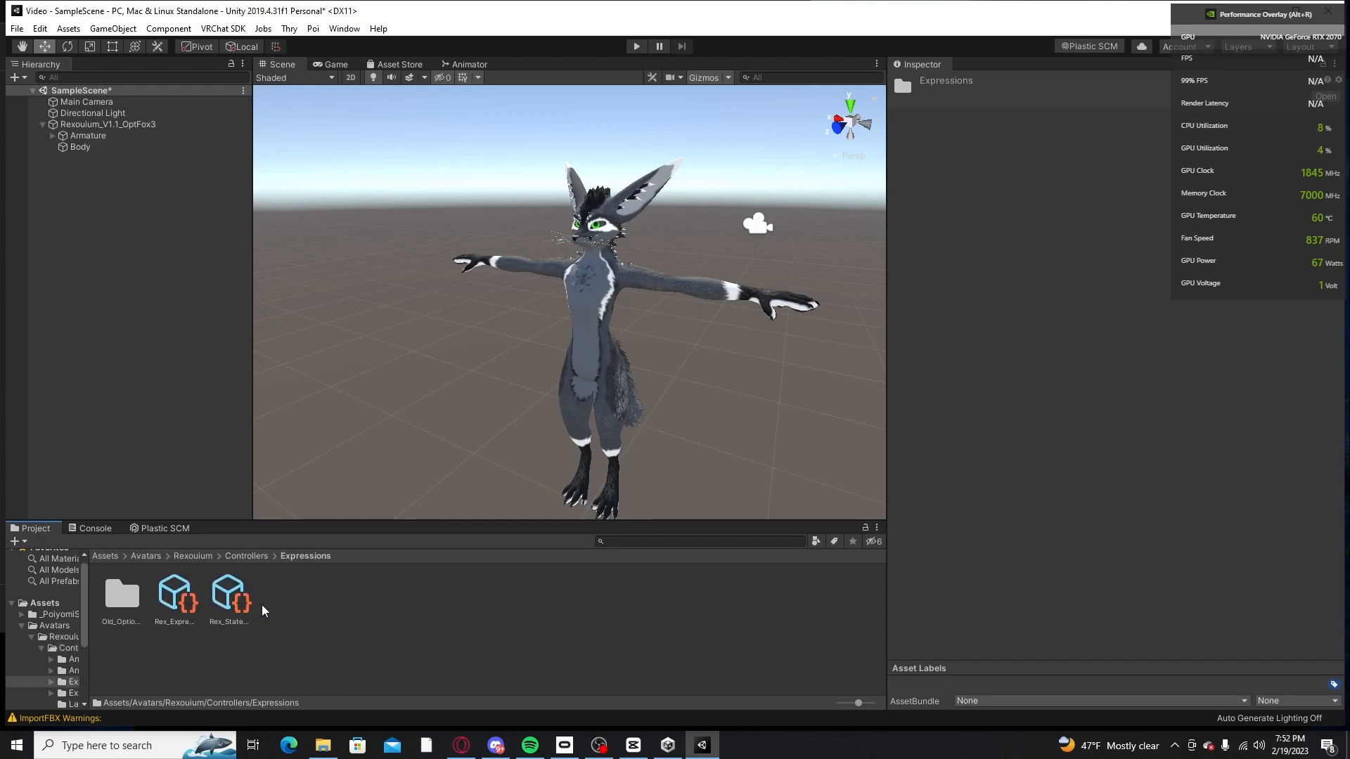
Step: Clear the expression Menu and Parameters of Rexouium_V1.1_OptFox3's VRC Avatar Descriptor by setting both to None
click(100, 125)
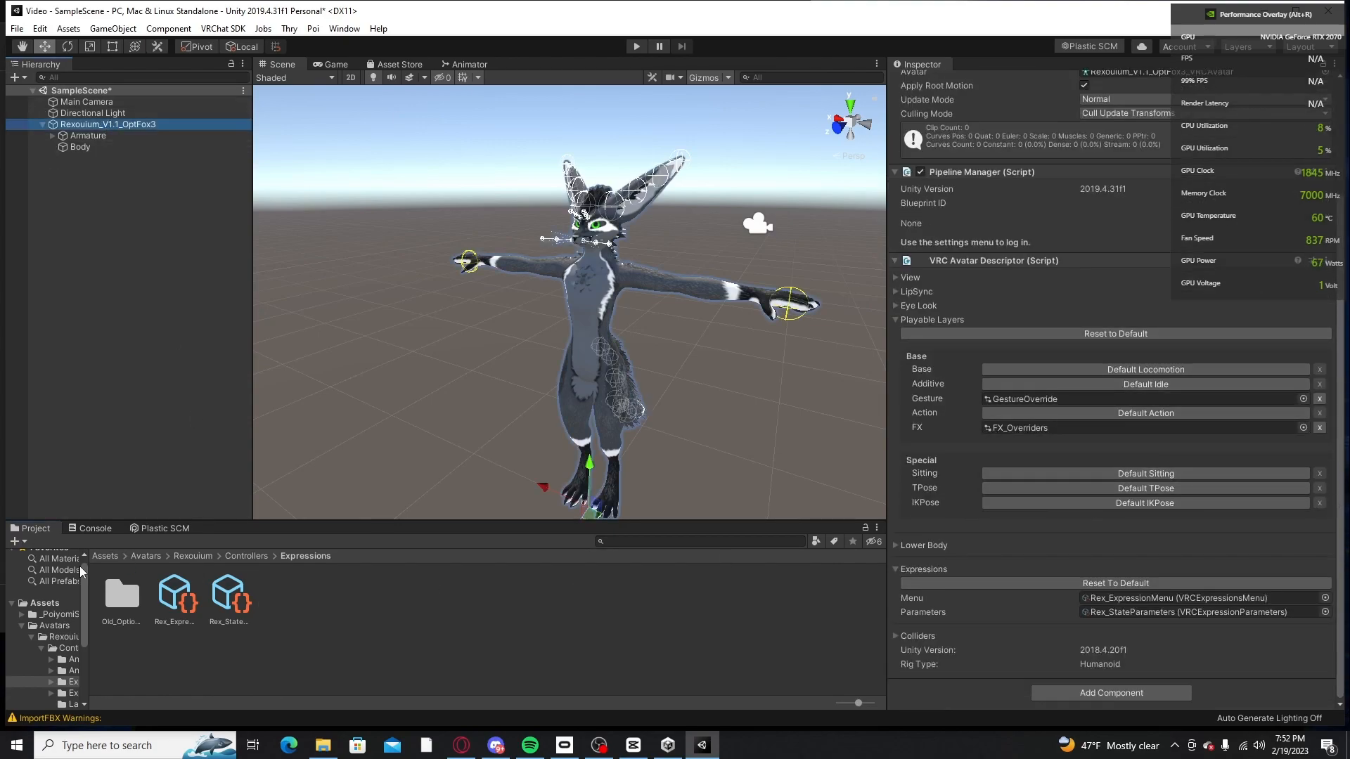
drag(176, 594, 1107, 600)
click(1326, 599)
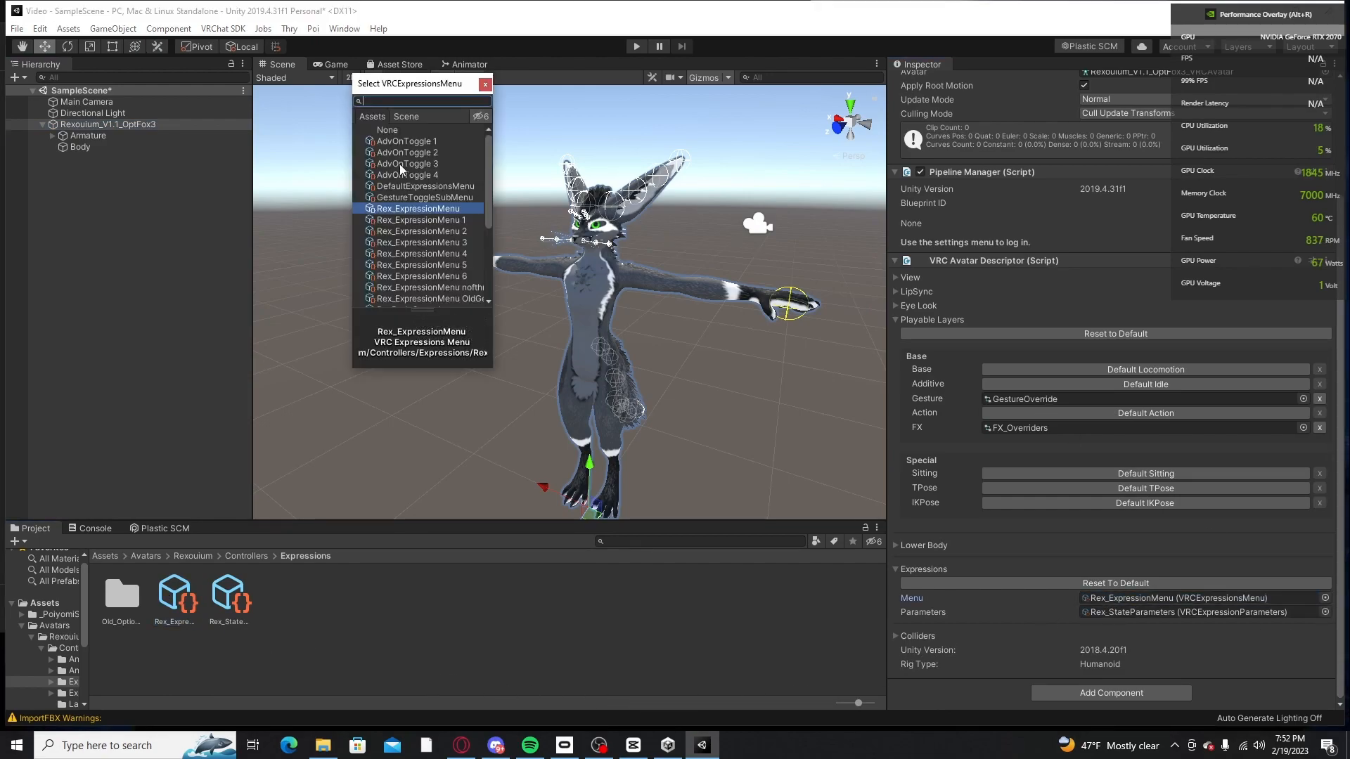
double_click(393, 135)
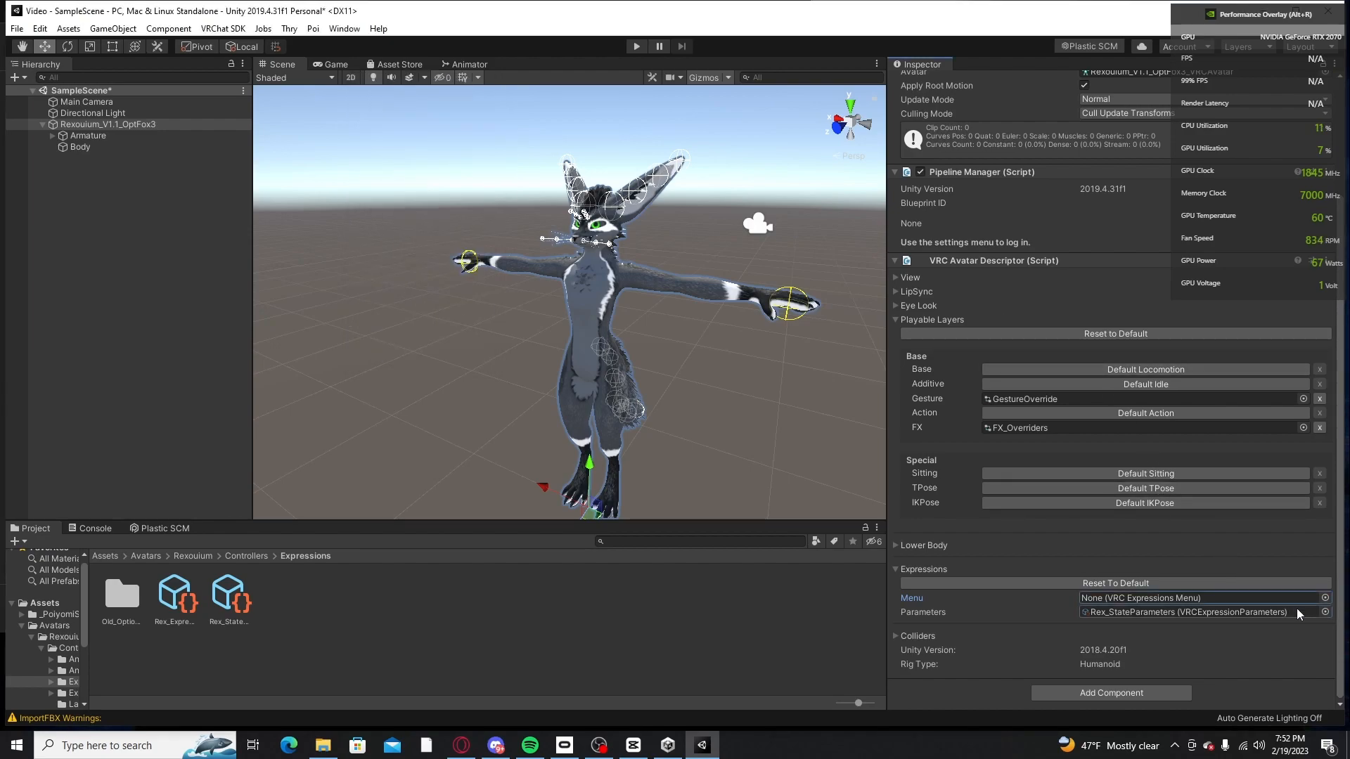
click(1326, 612)
double_click(387, 130)
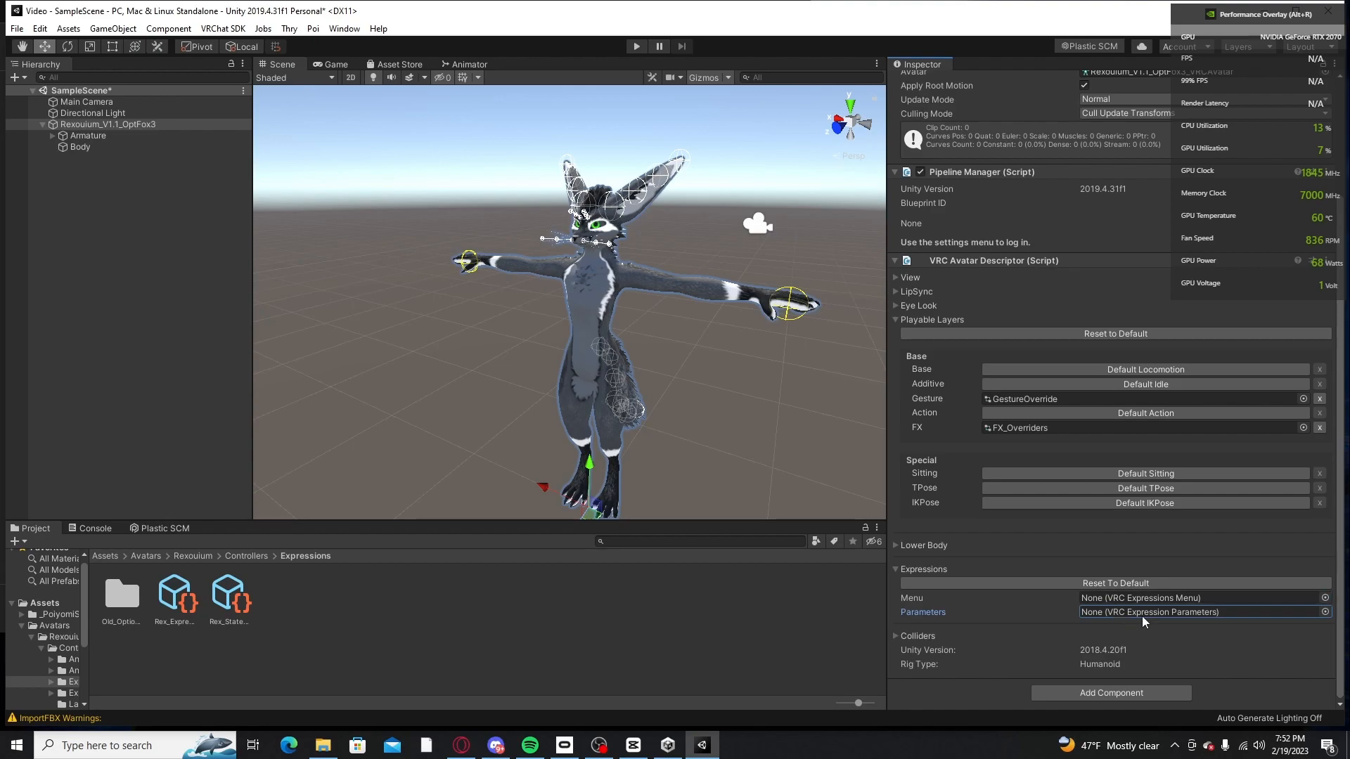
Step: Assign Rex_ExpressionMenu as the descriptor's expression Menu and Rex_StateParameters as its Parameters from the Expressions folder
drag(179, 599, 1126, 604)
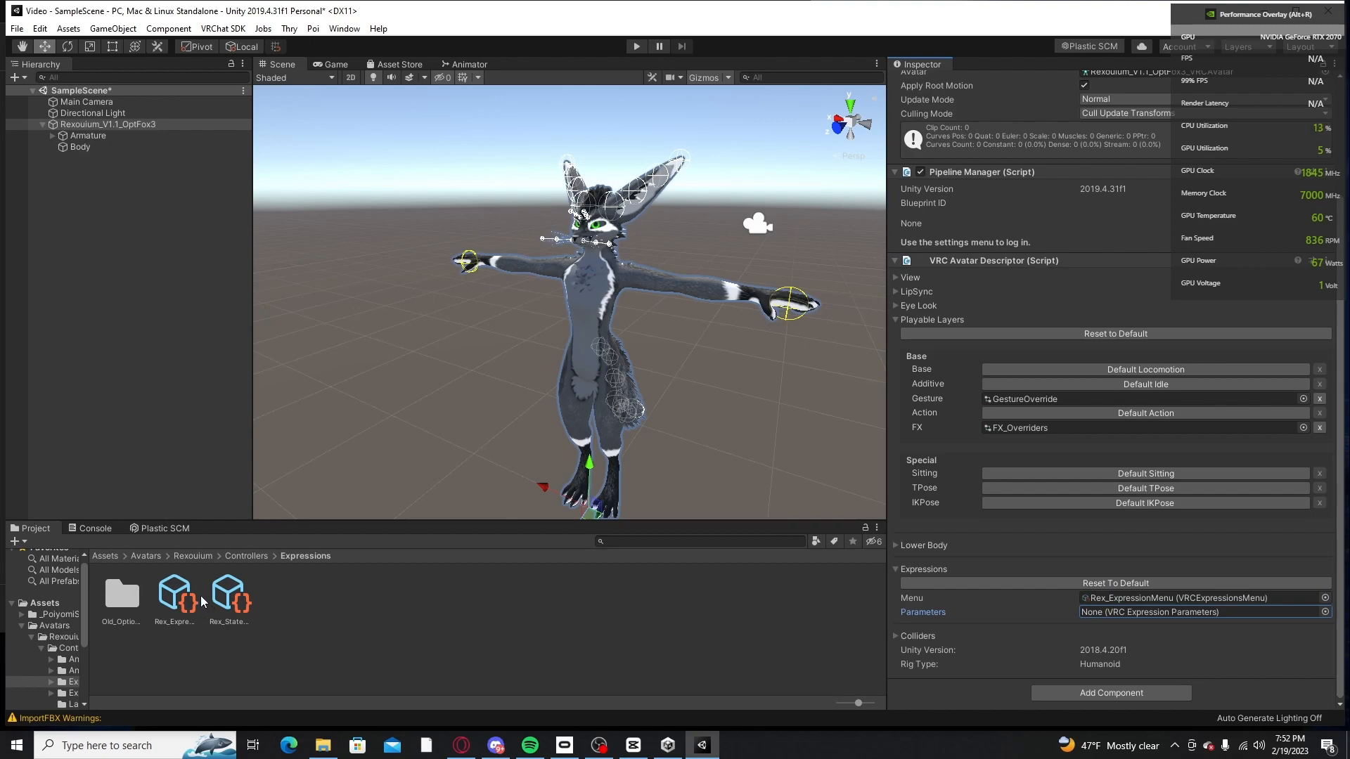
drag(176, 603, 342, 620)
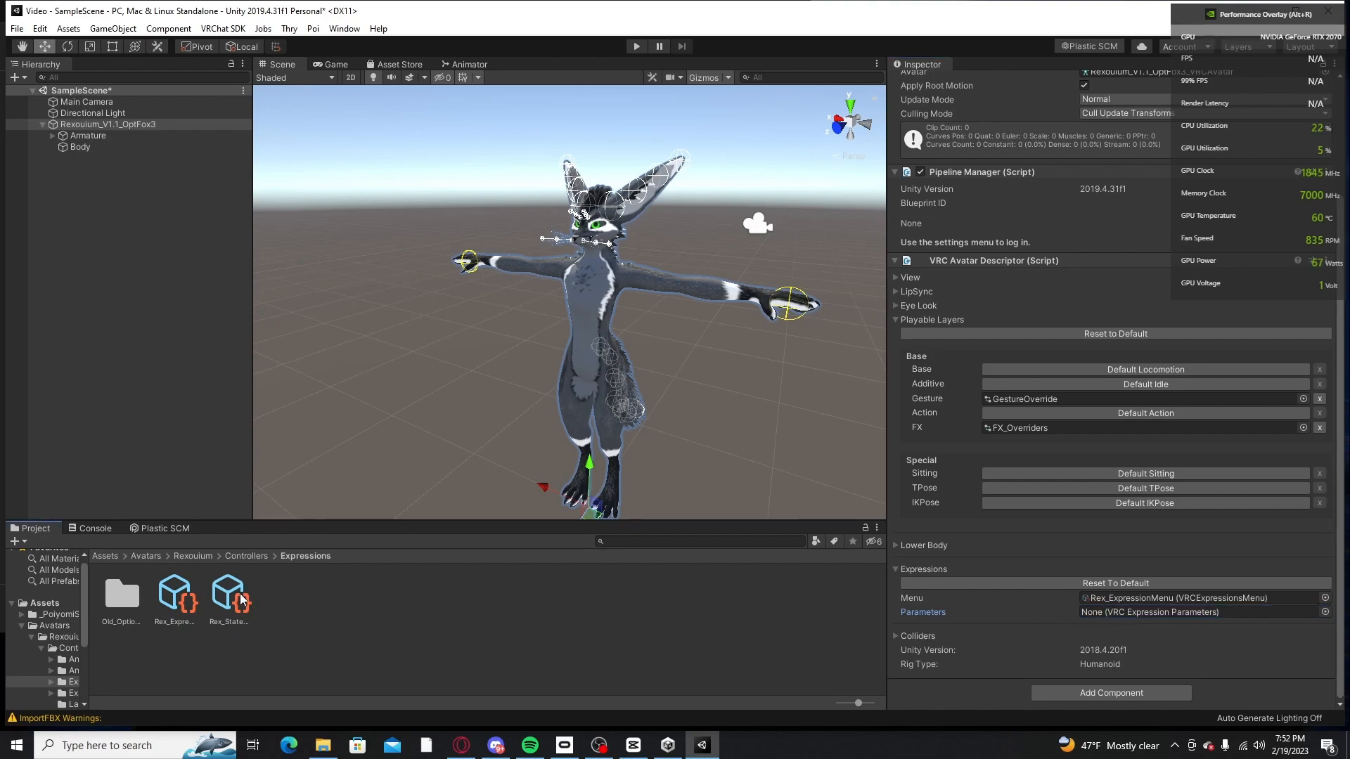
drag(240, 601, 1153, 619)
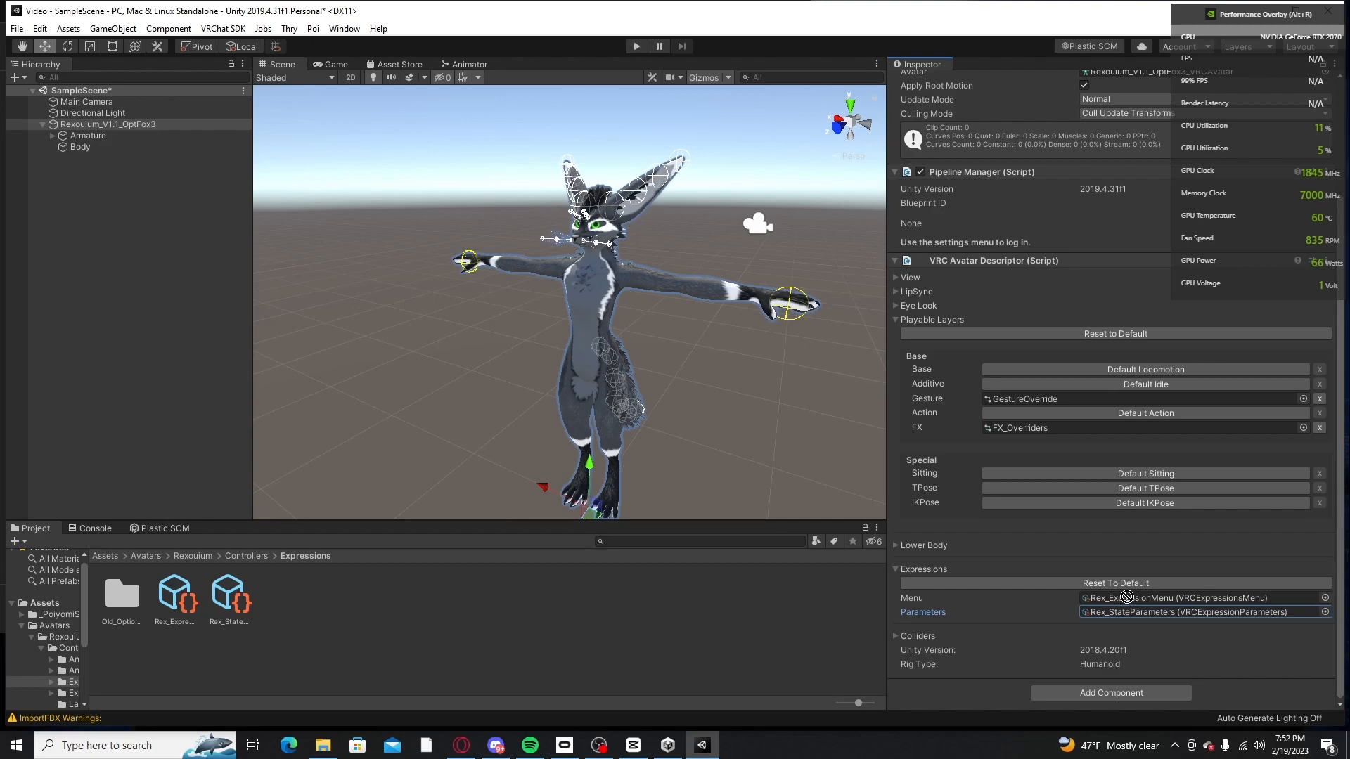
Step: Open the Old_OptionalMenus folder inside Expressions and examine its alternative expression menu and state parameter assets
click(129, 590)
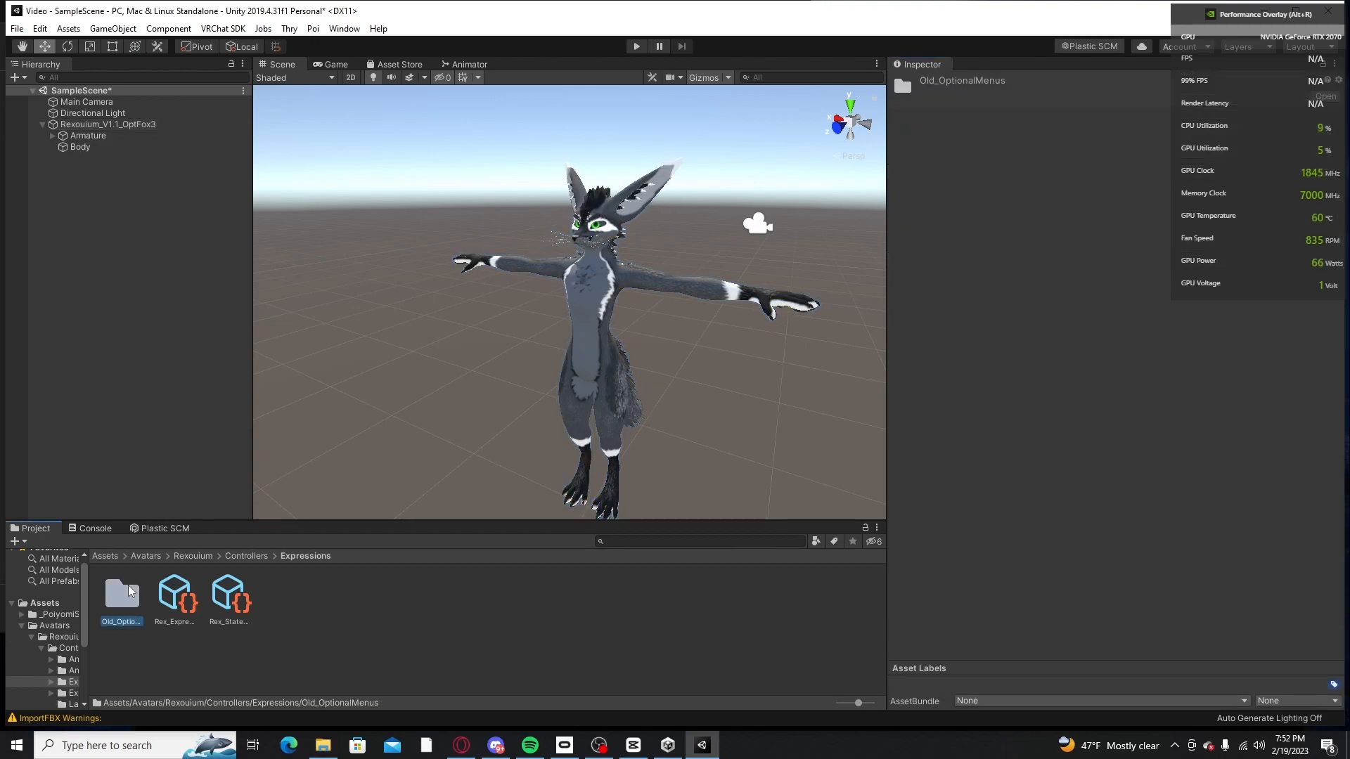
double_click(128, 590)
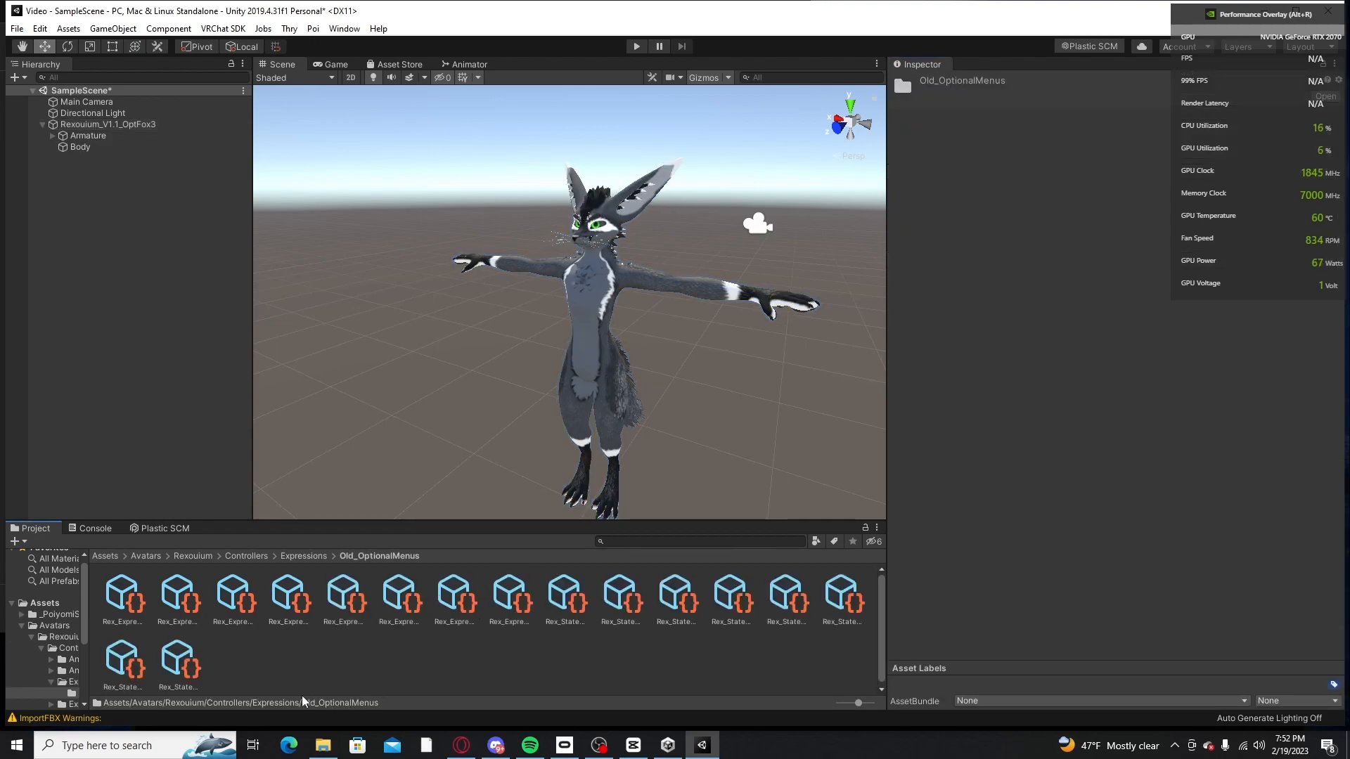
click(179, 660)
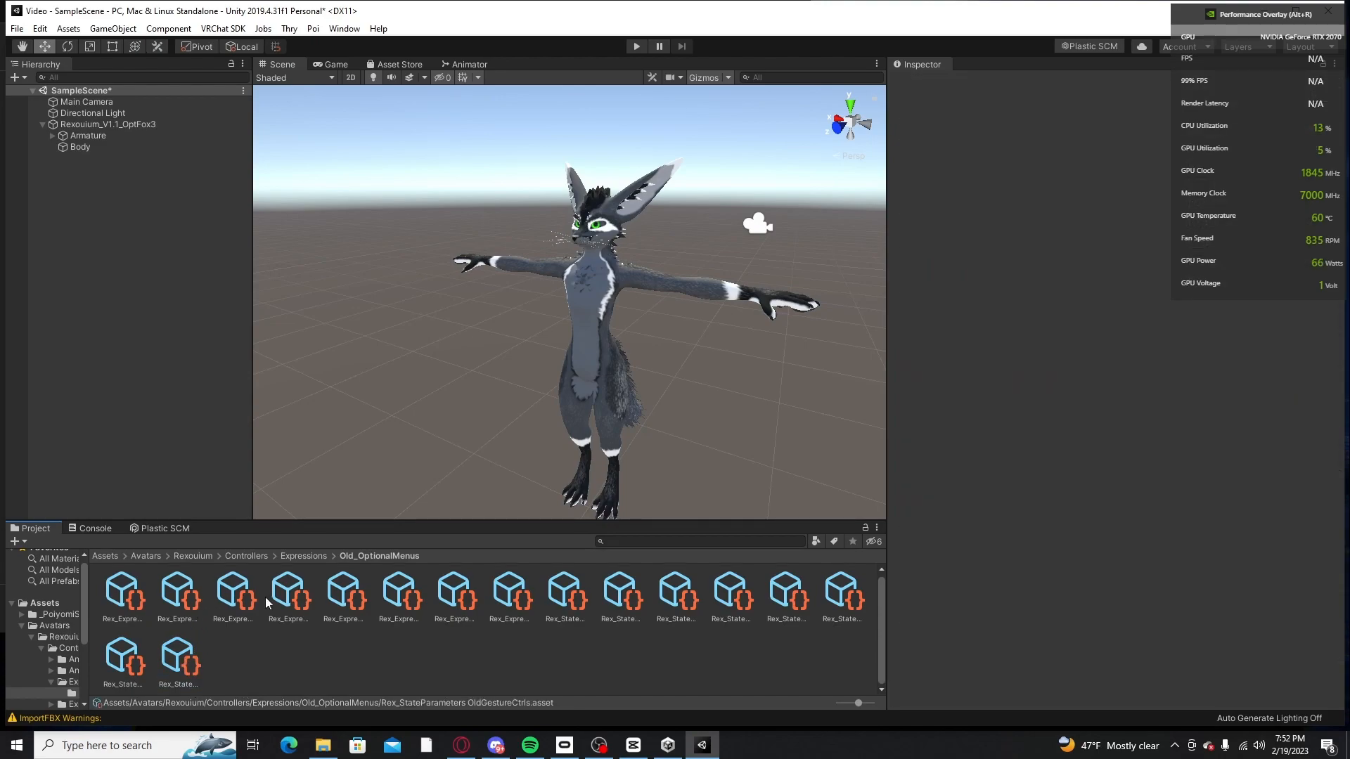
click(365, 599)
click(731, 606)
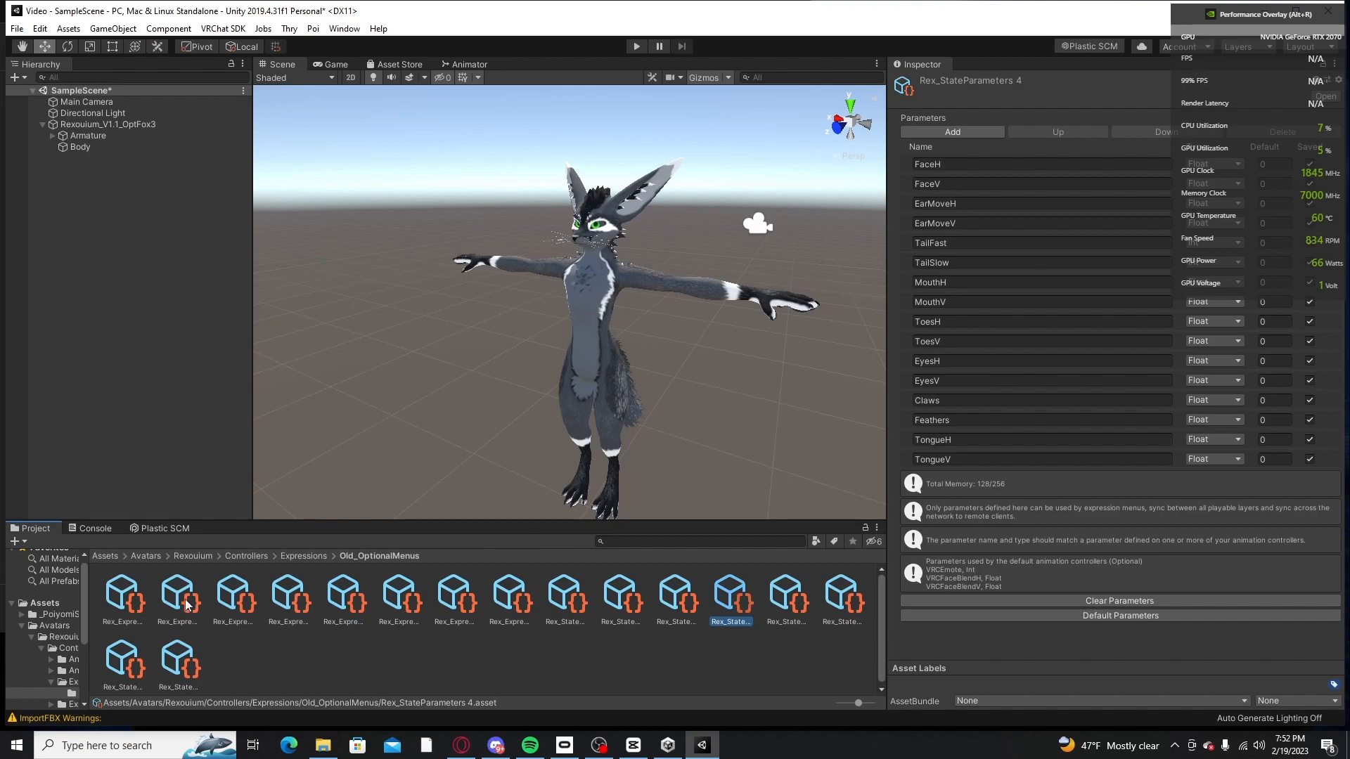
click(96, 598)
click(108, 600)
click(151, 659)
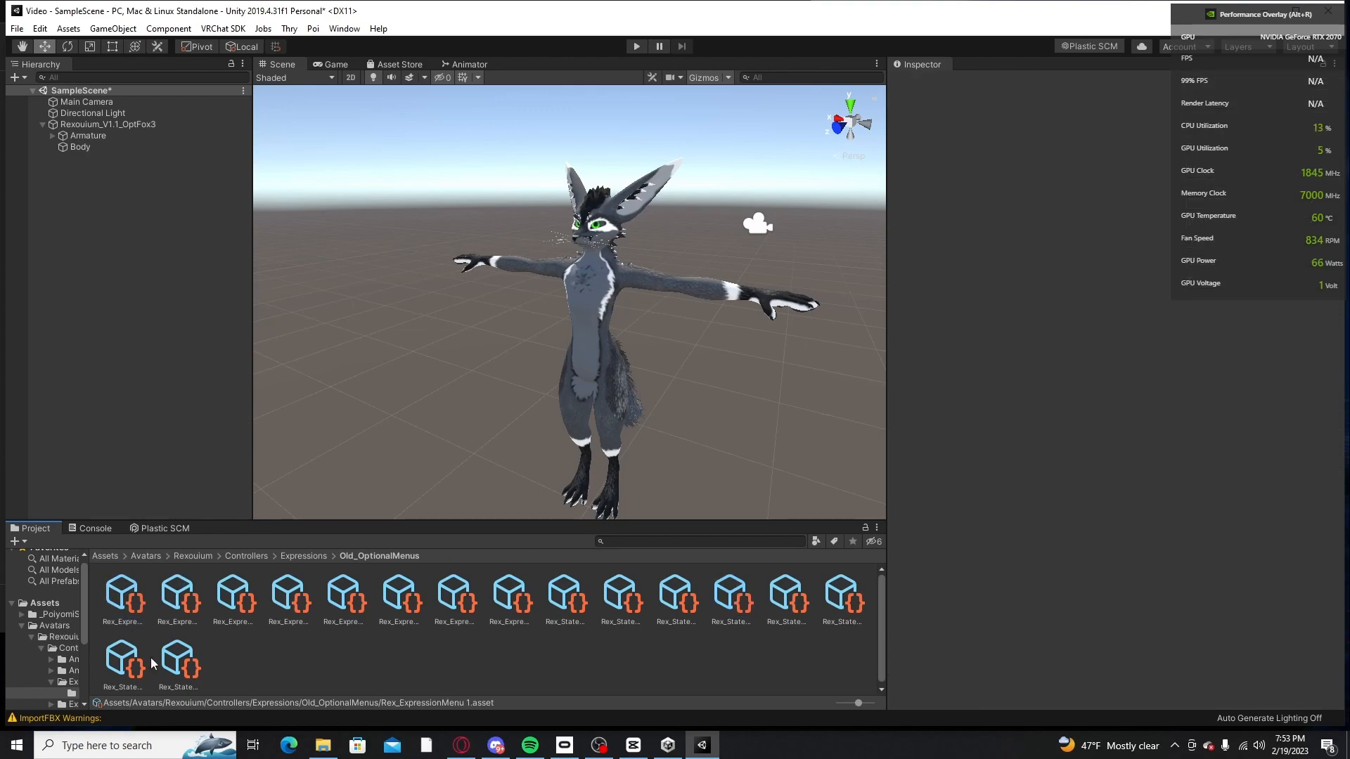
Step: Look through the Anims, LayerMasks, ExpressionSubMenus and AnimControls folders inside the Rexouium Controllers folder
click(74, 148)
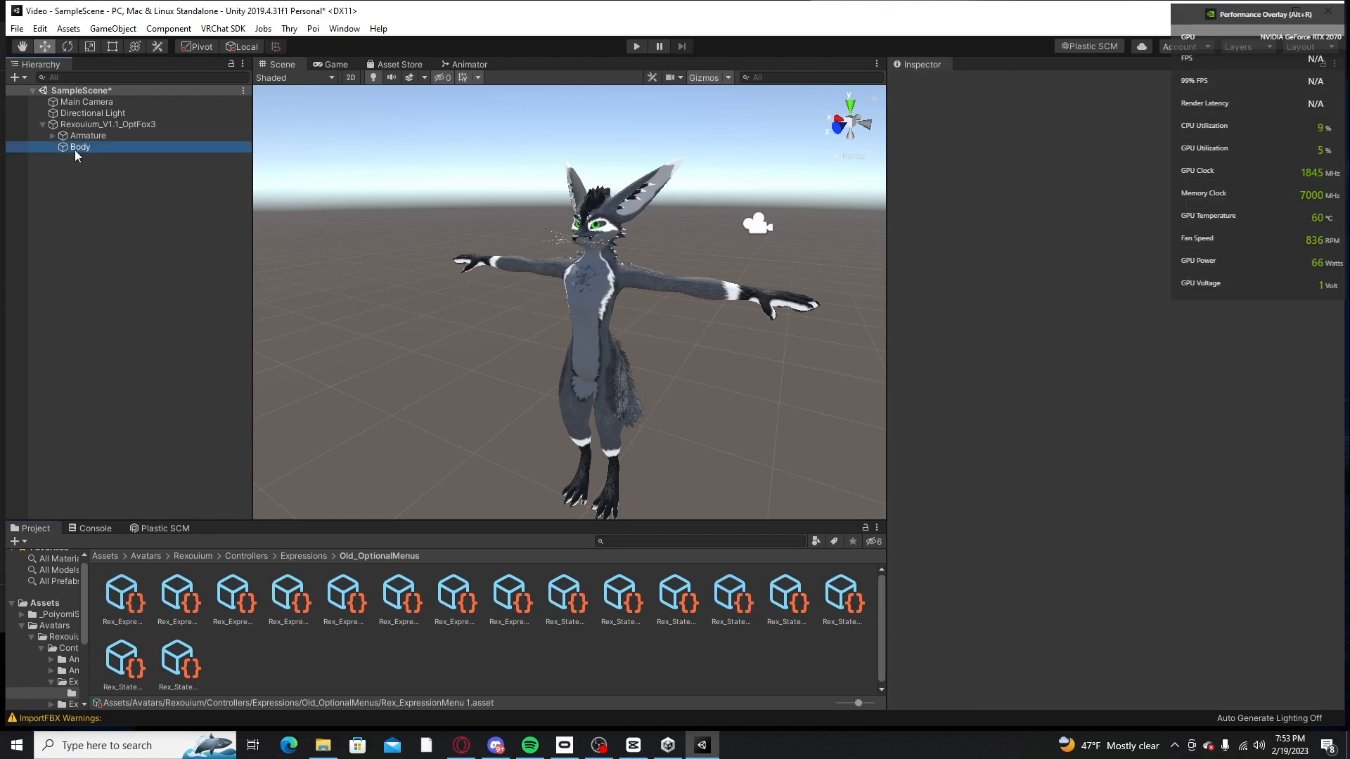
click(95, 124)
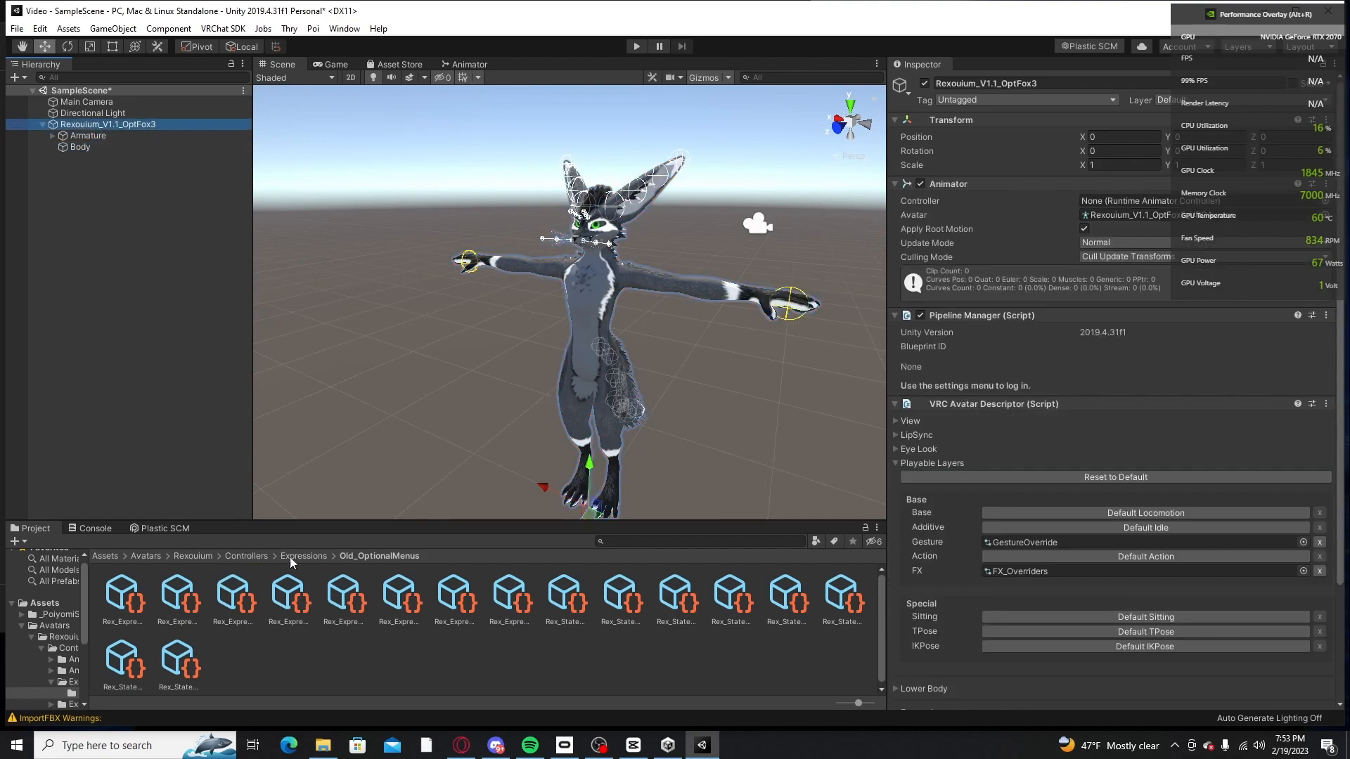
click(322, 553)
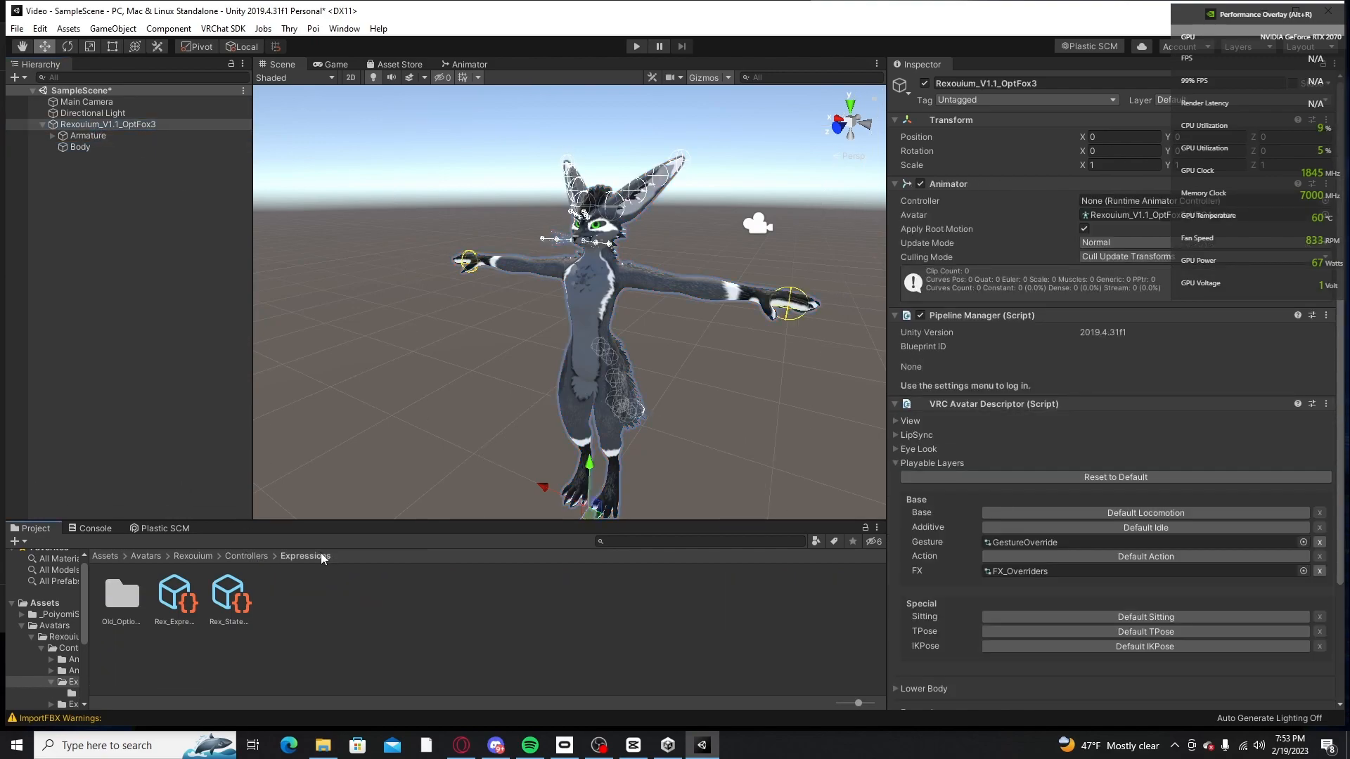
click(248, 557)
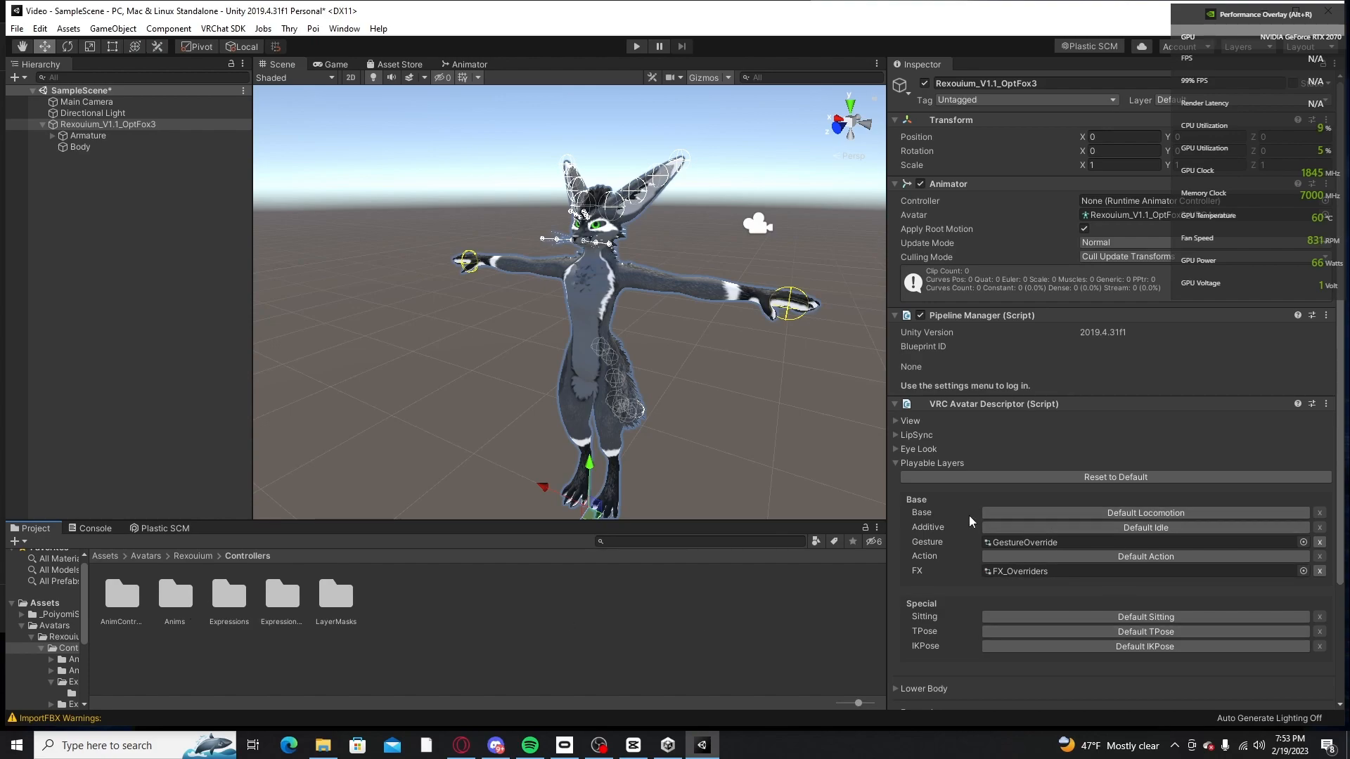
scroll(969, 517, down, 1)
double_click(174, 601)
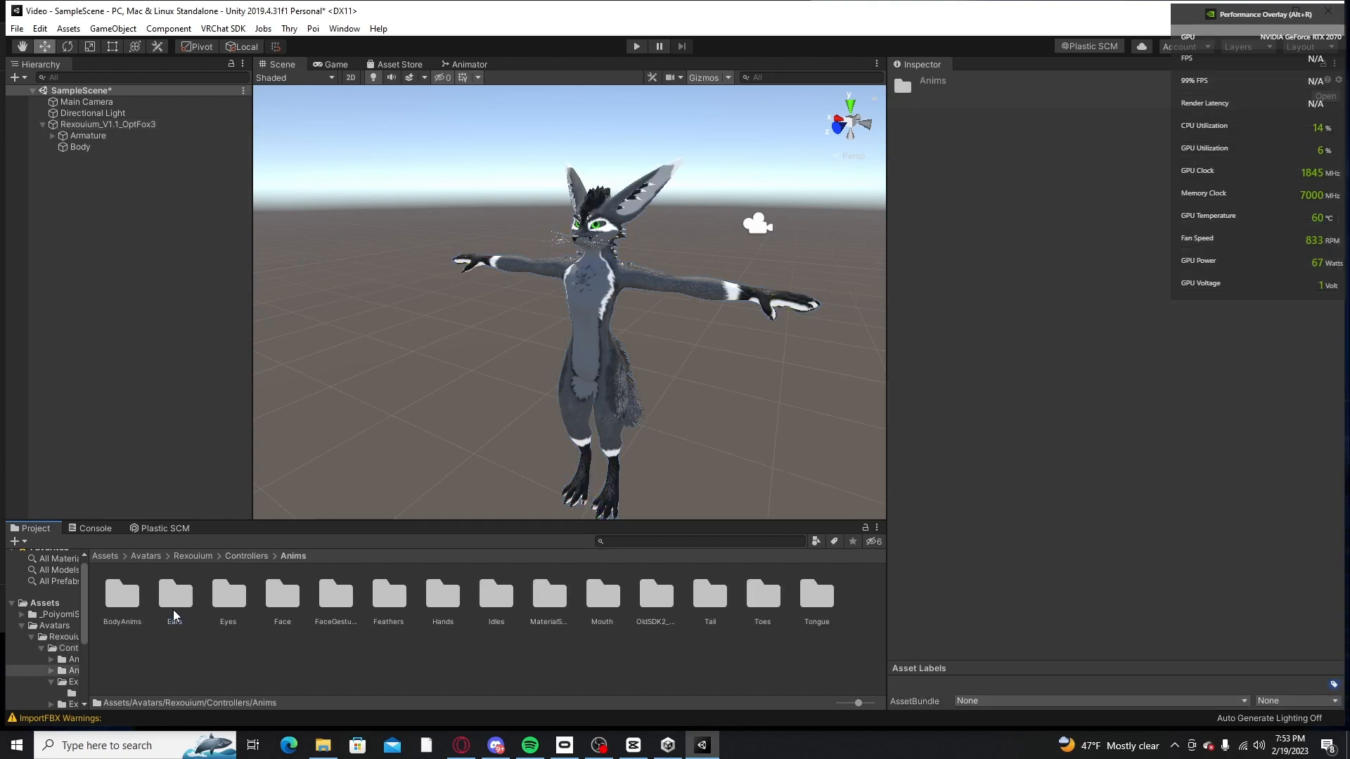
click(254, 557)
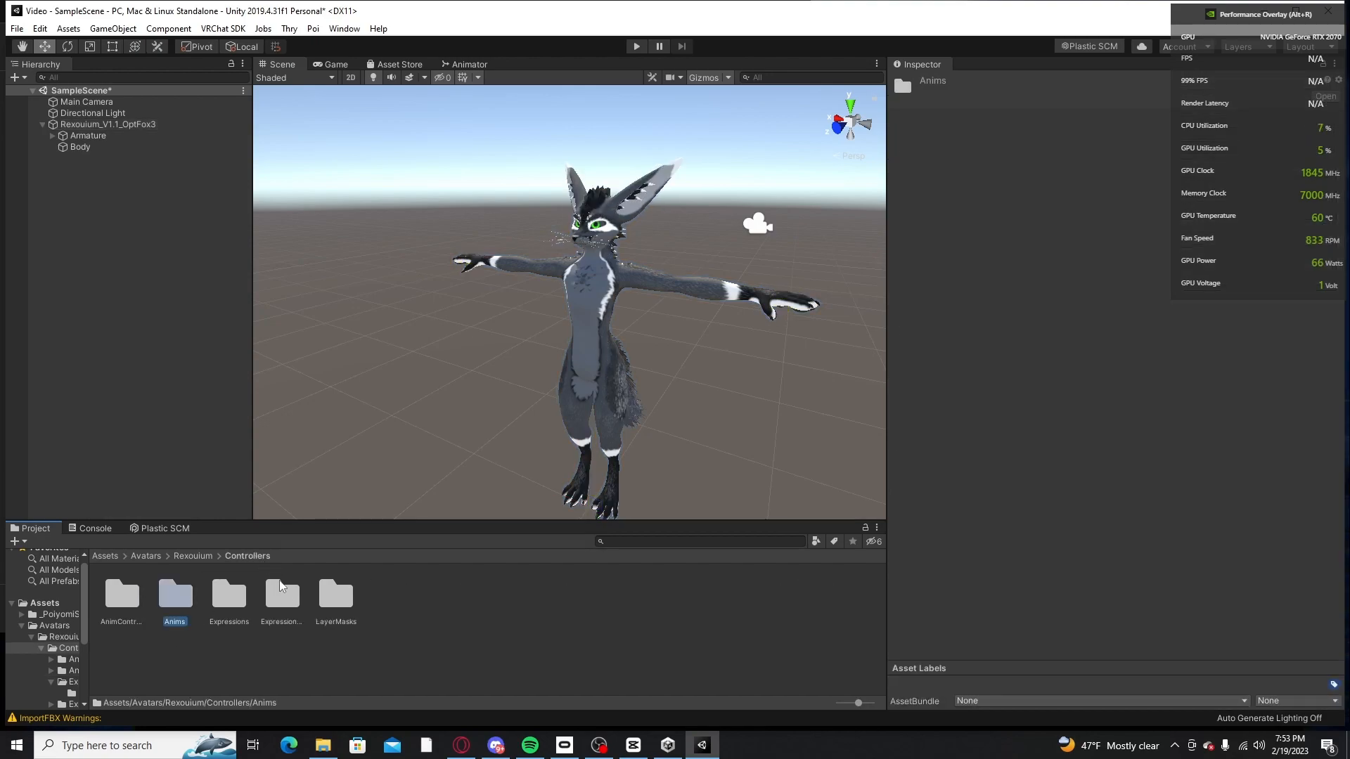
double_click(330, 598)
click(252, 556)
double_click(288, 606)
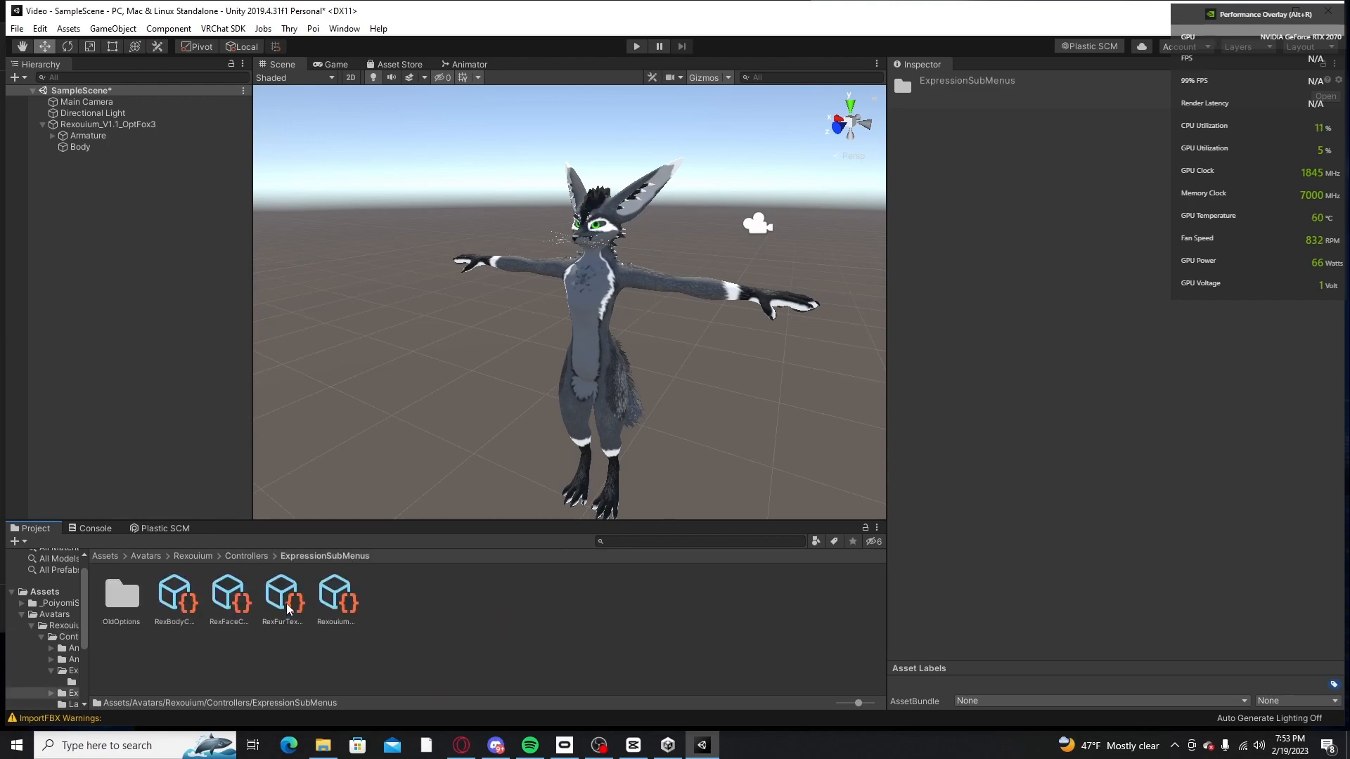
click(247, 557)
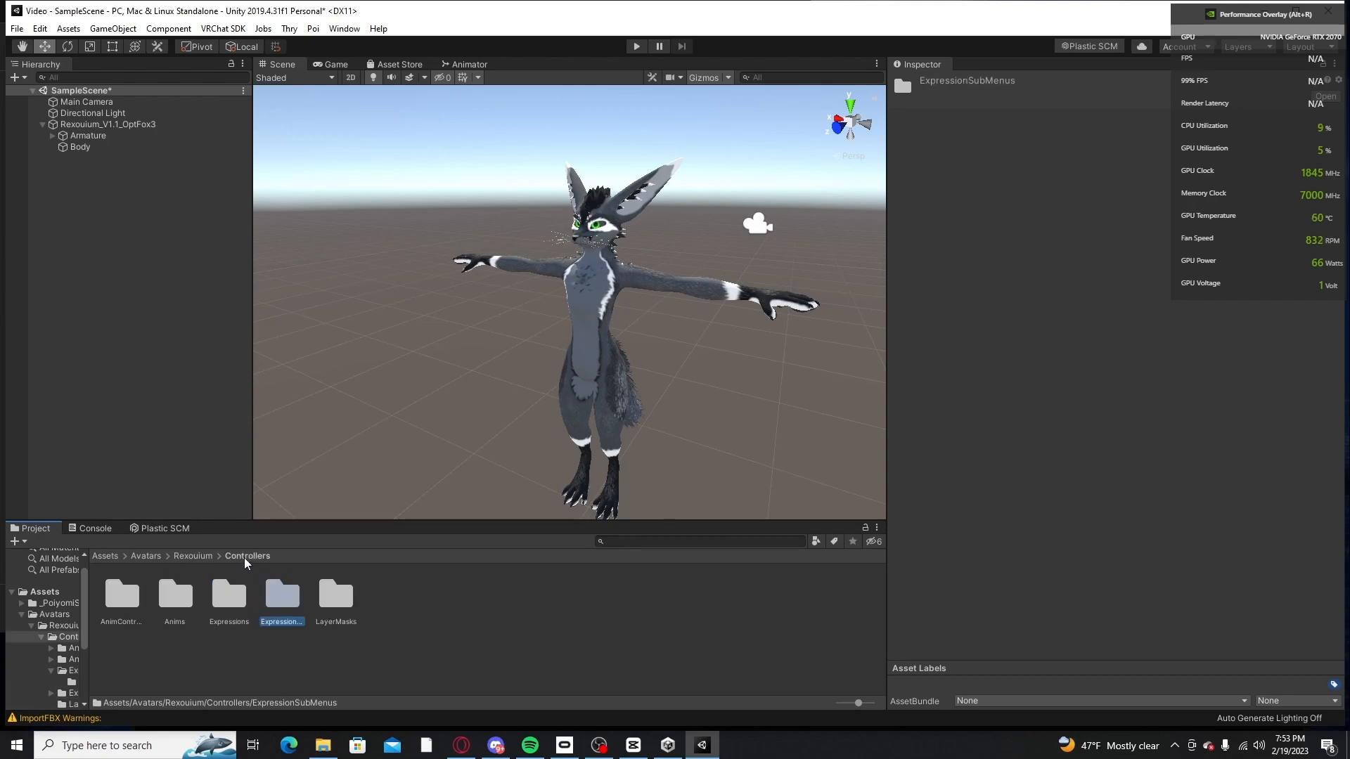
double_click(126, 596)
click(248, 556)
Step: Clear the Gesture and FX playable layers of Rexouium_V1.1_OptFox3's descriptor, leaving both controller slots set to None
click(76, 147)
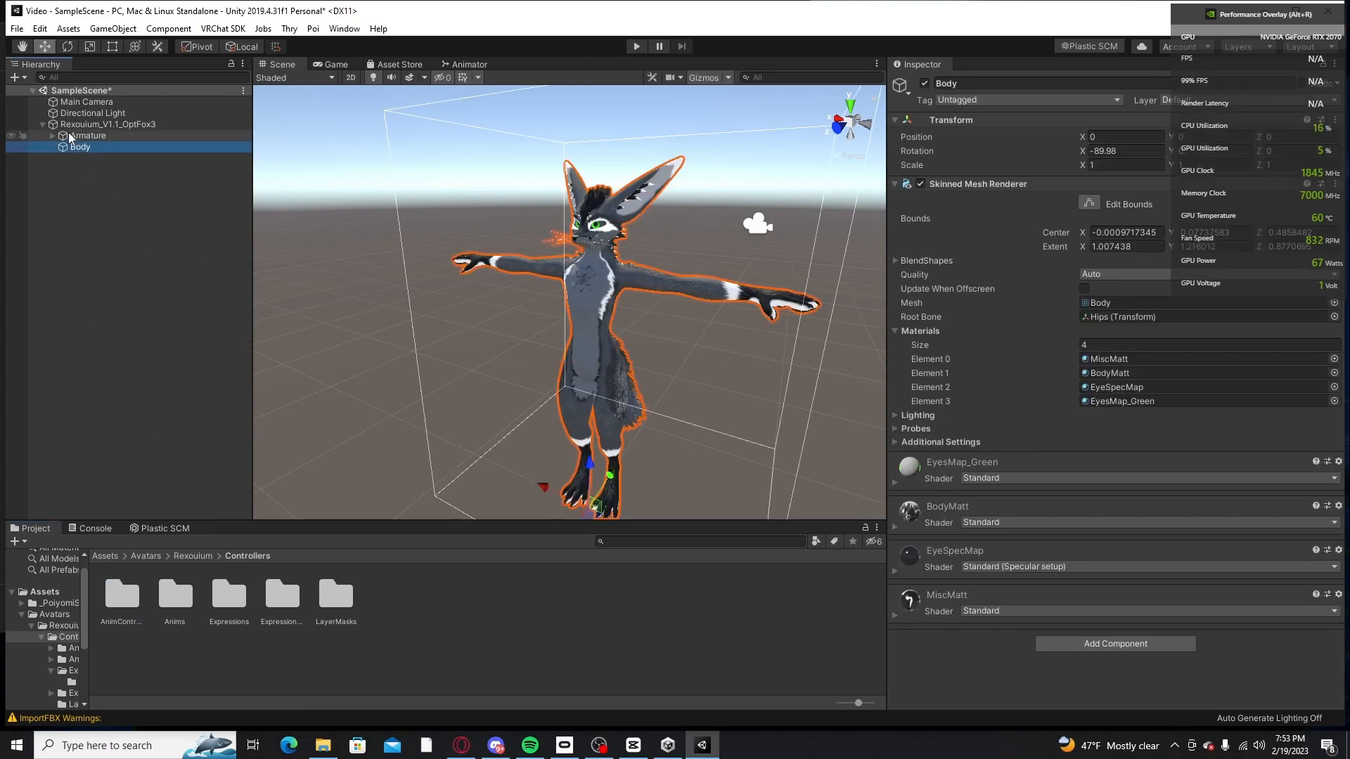
click(98, 124)
scroll(1035, 399, down, 3)
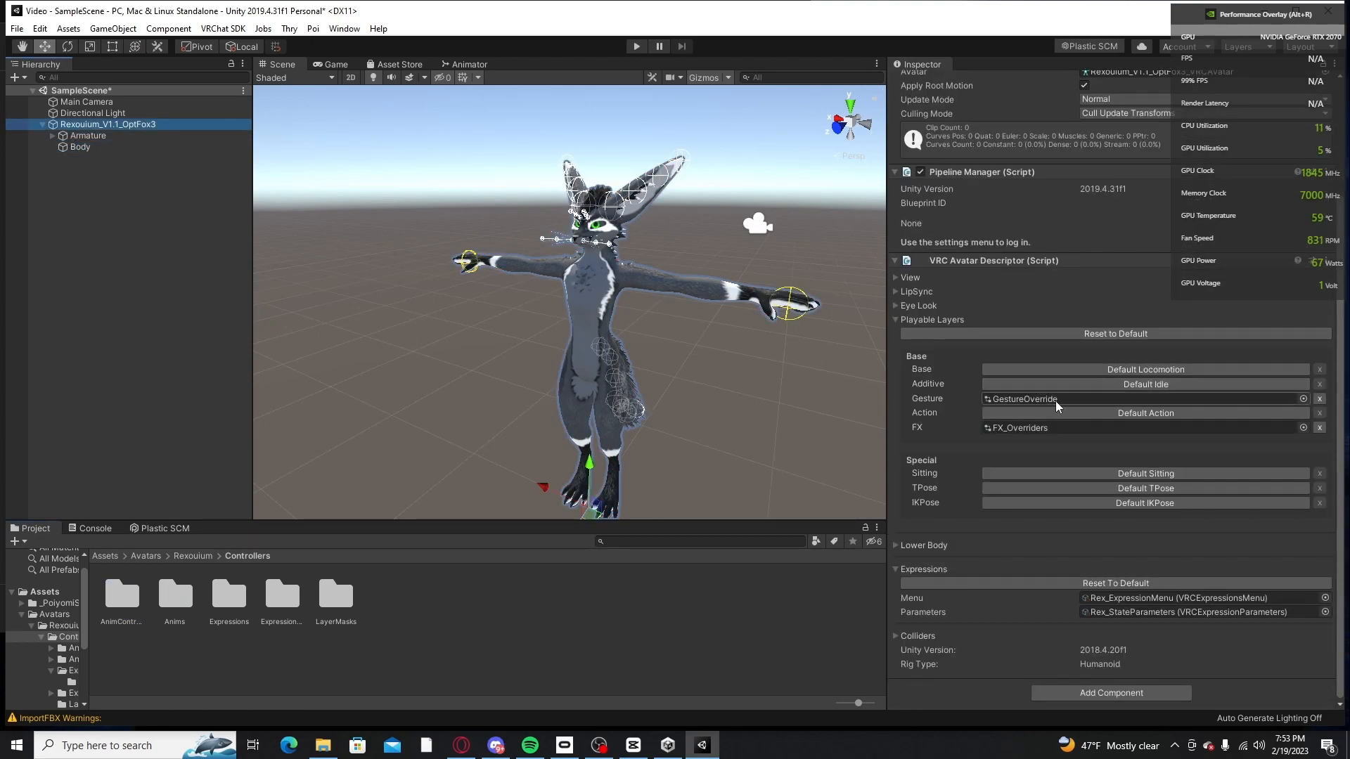
click(1303, 398)
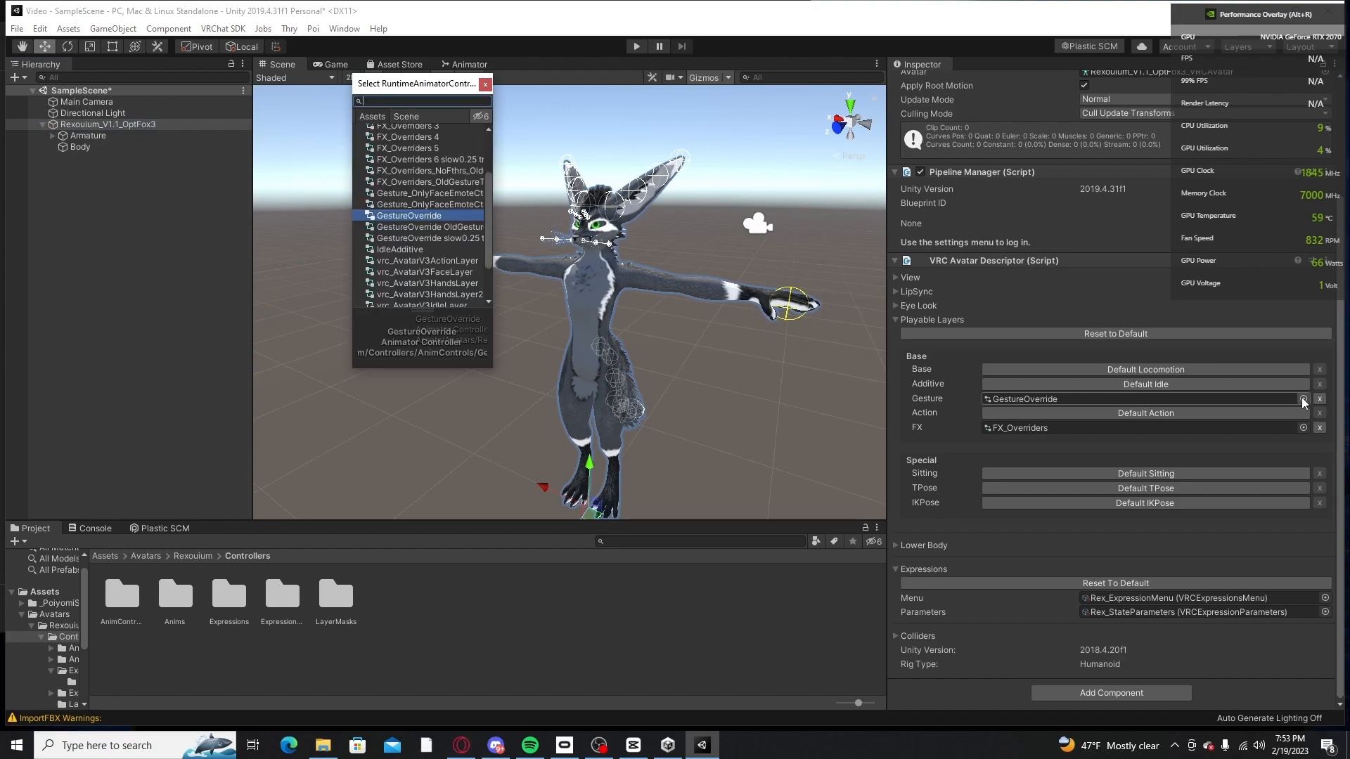
scroll(418, 169, up, 3)
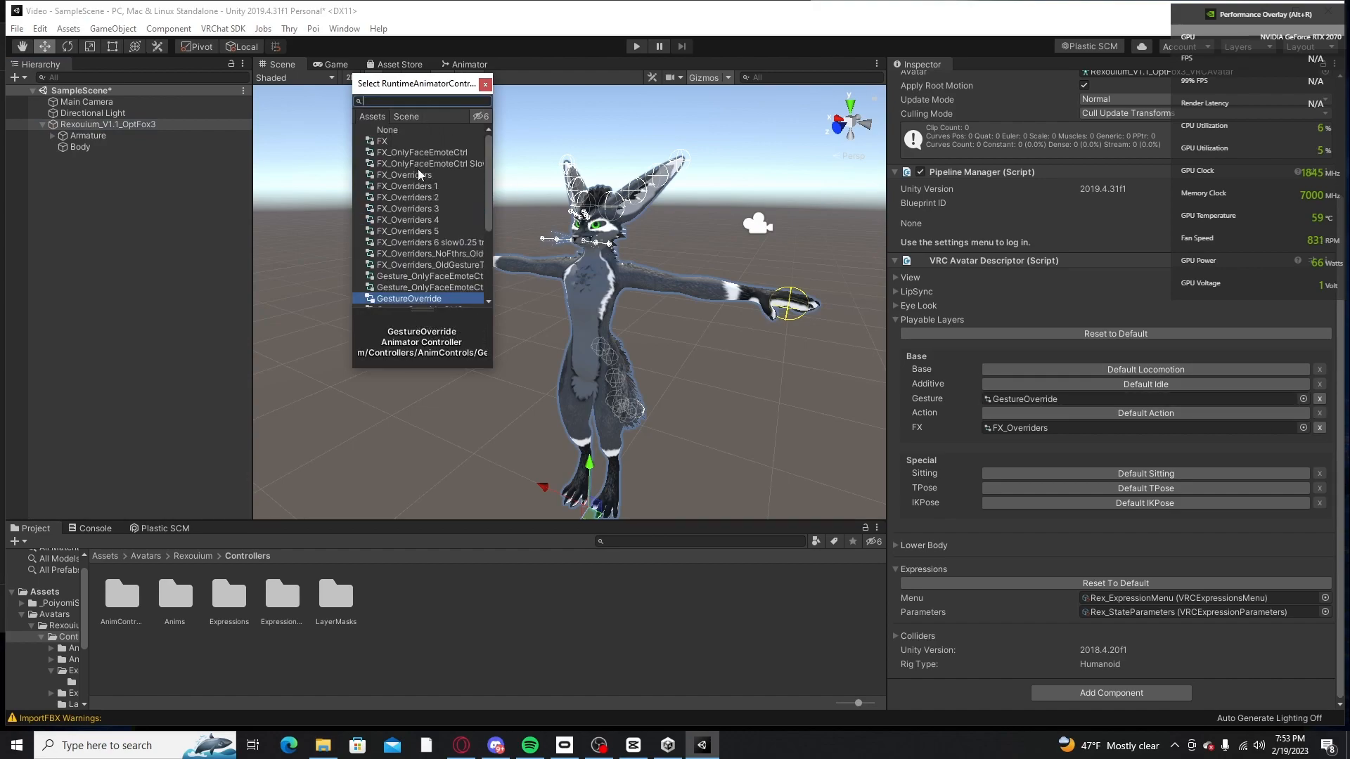
double_click(407, 133)
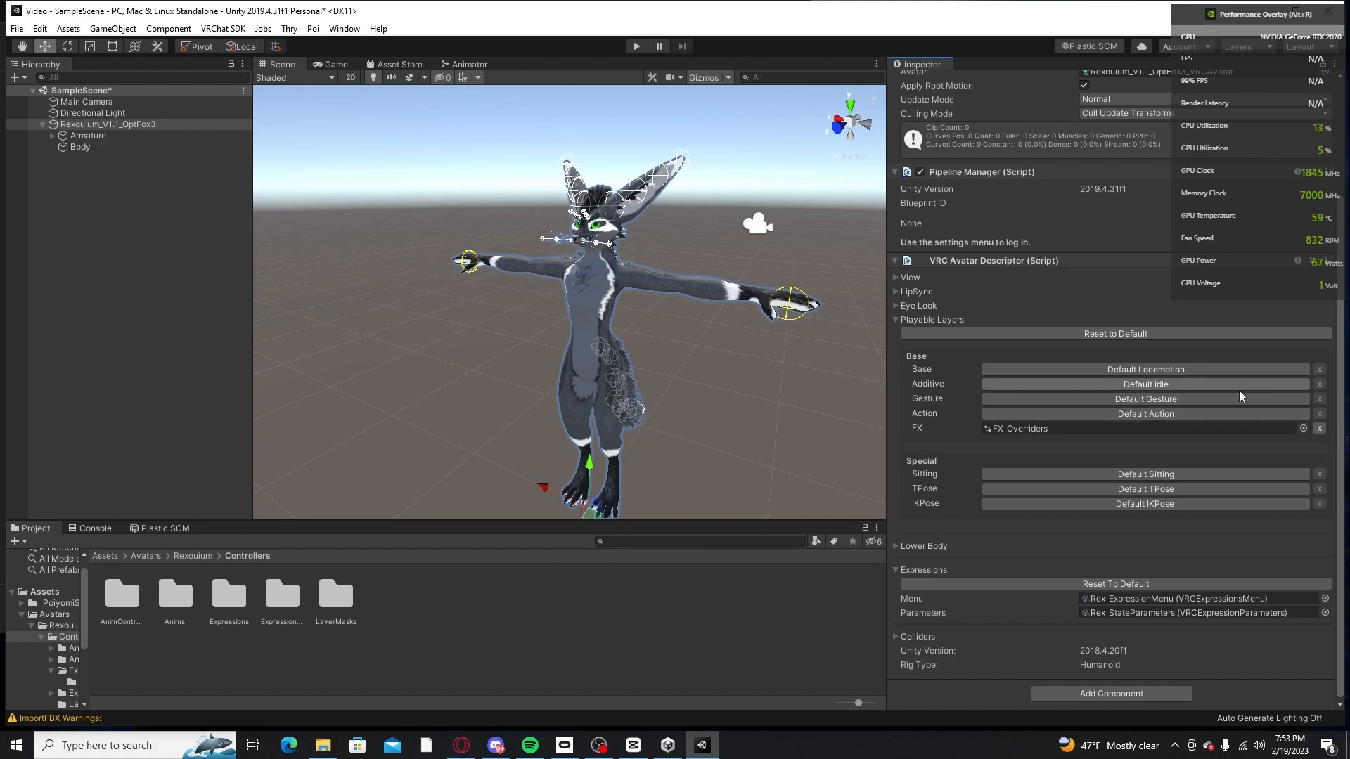
click(1162, 401)
click(1287, 428)
key(Delete)
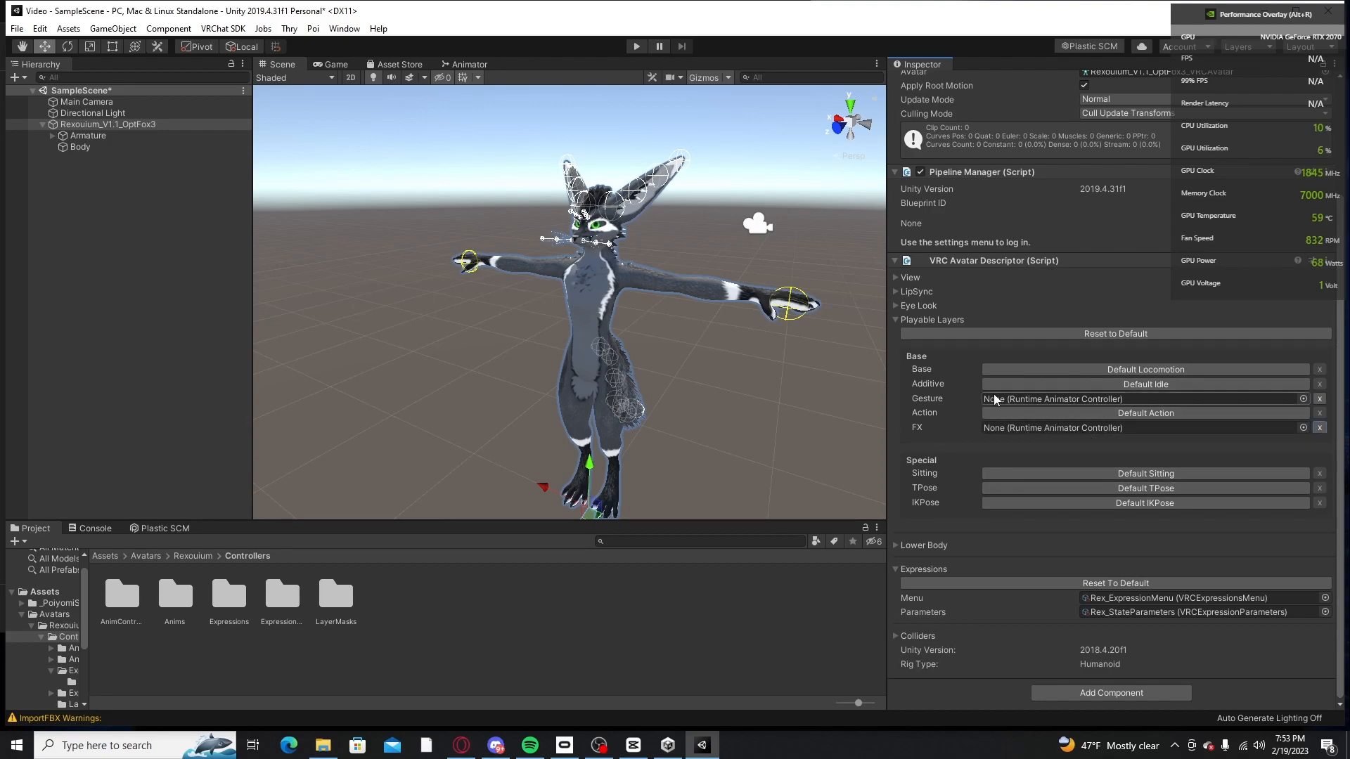
scroll(1032, 285, up, 5)
scroll(1032, 284, down, 5)
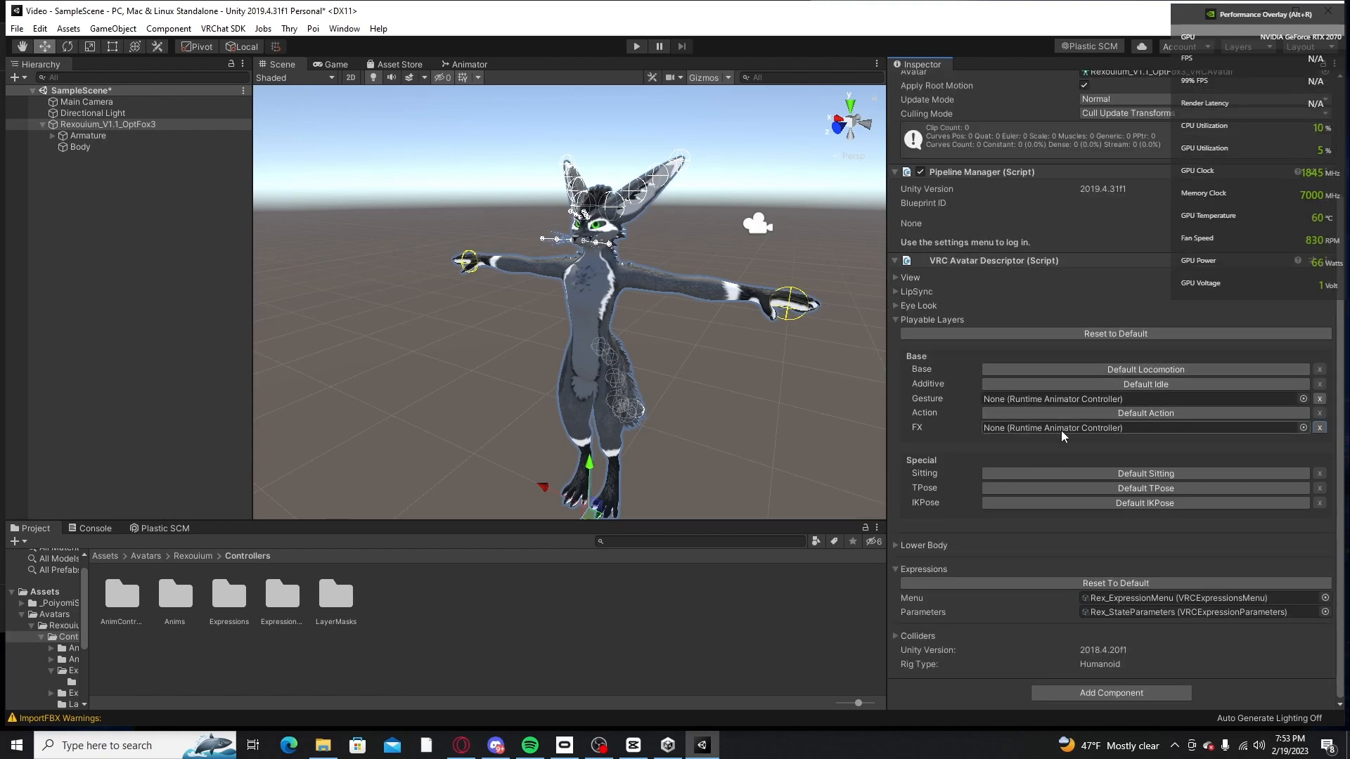
Step: Open the Assets/Avatars/Rexouium/Controllers/AnimControls folder and bring up the avatar's playable layers in its descriptor
click(120, 603)
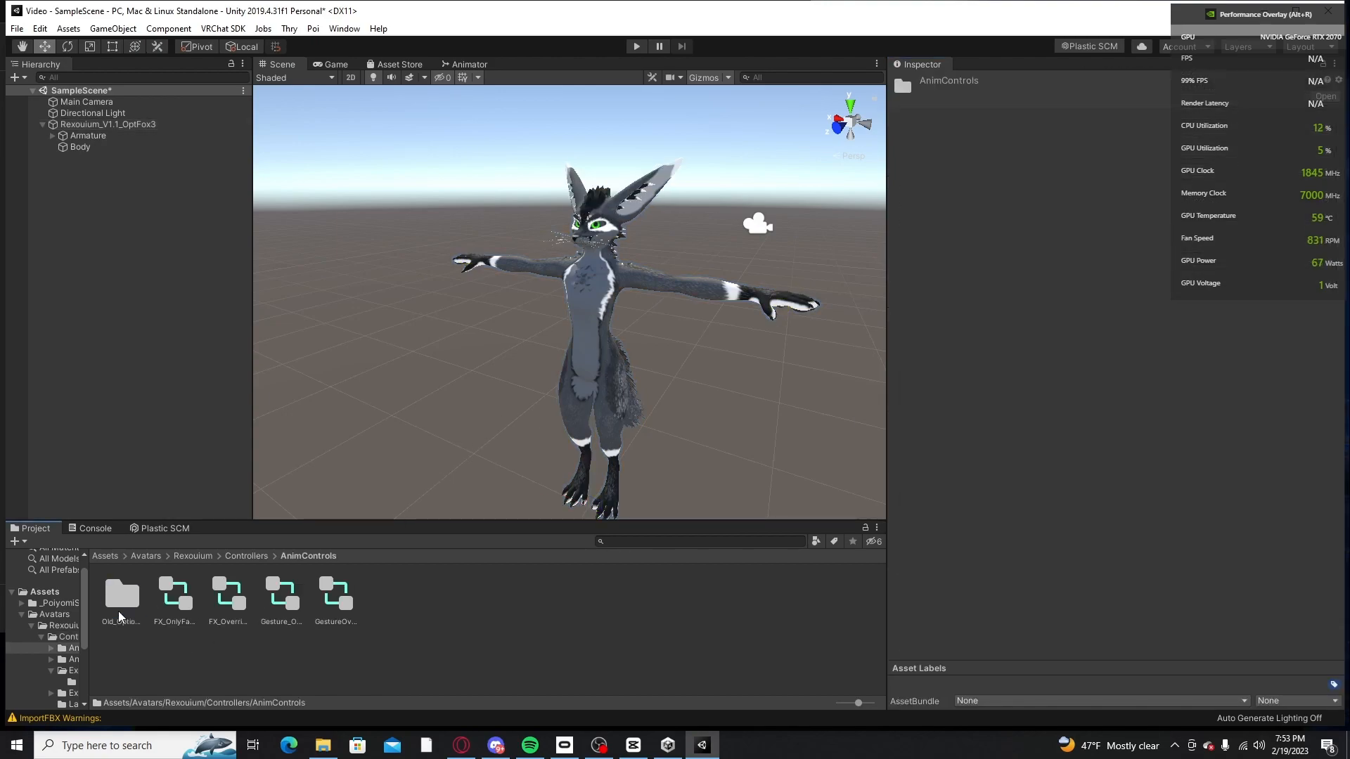
click(144, 556)
click(105, 557)
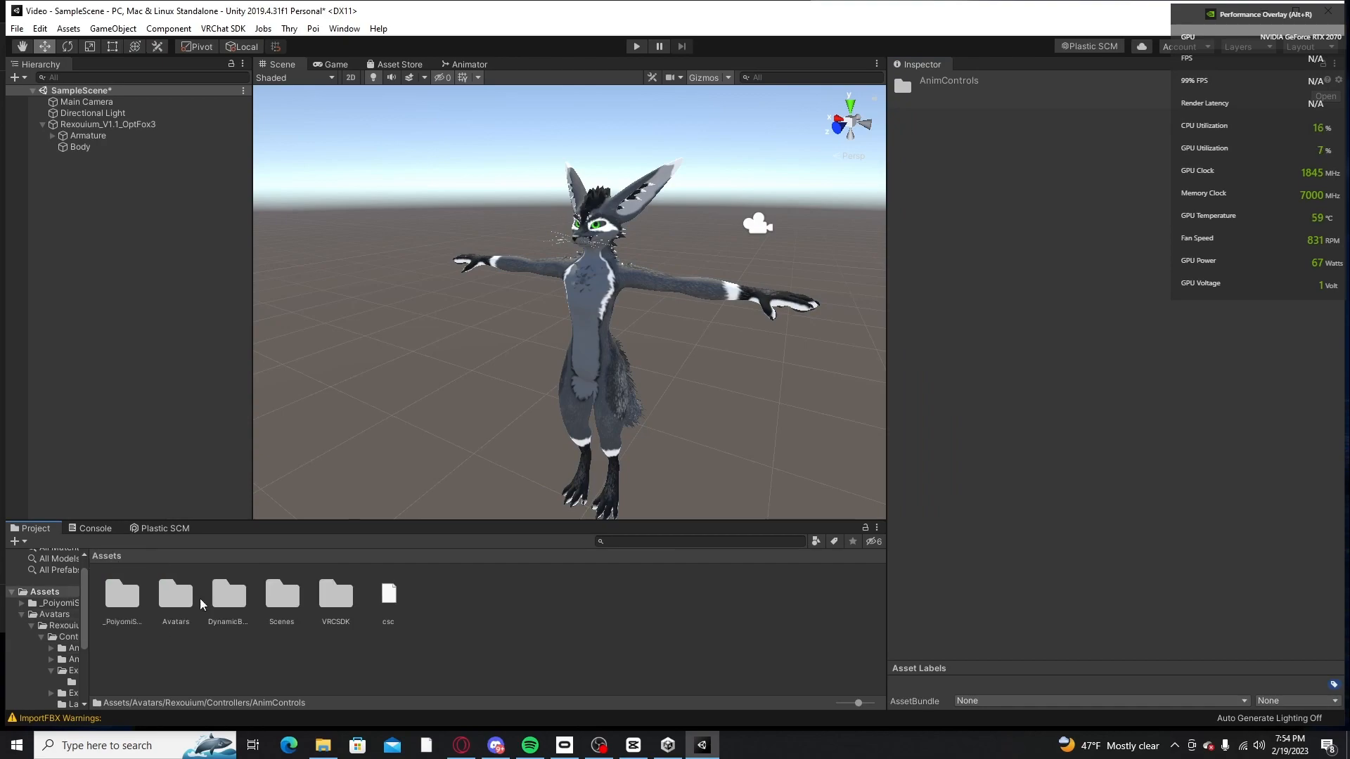
double_click(176, 604)
double_click(120, 609)
double_click(121, 604)
double_click(125, 604)
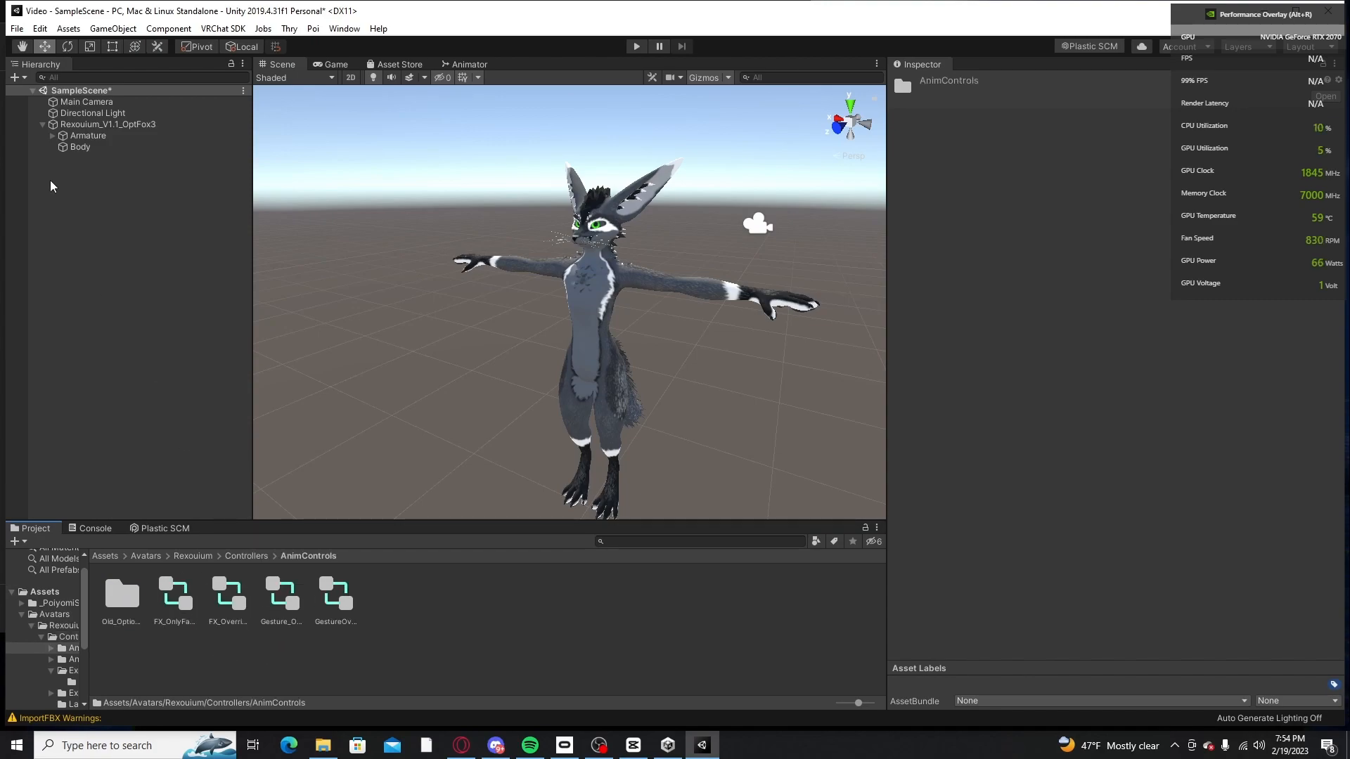
click(107, 126)
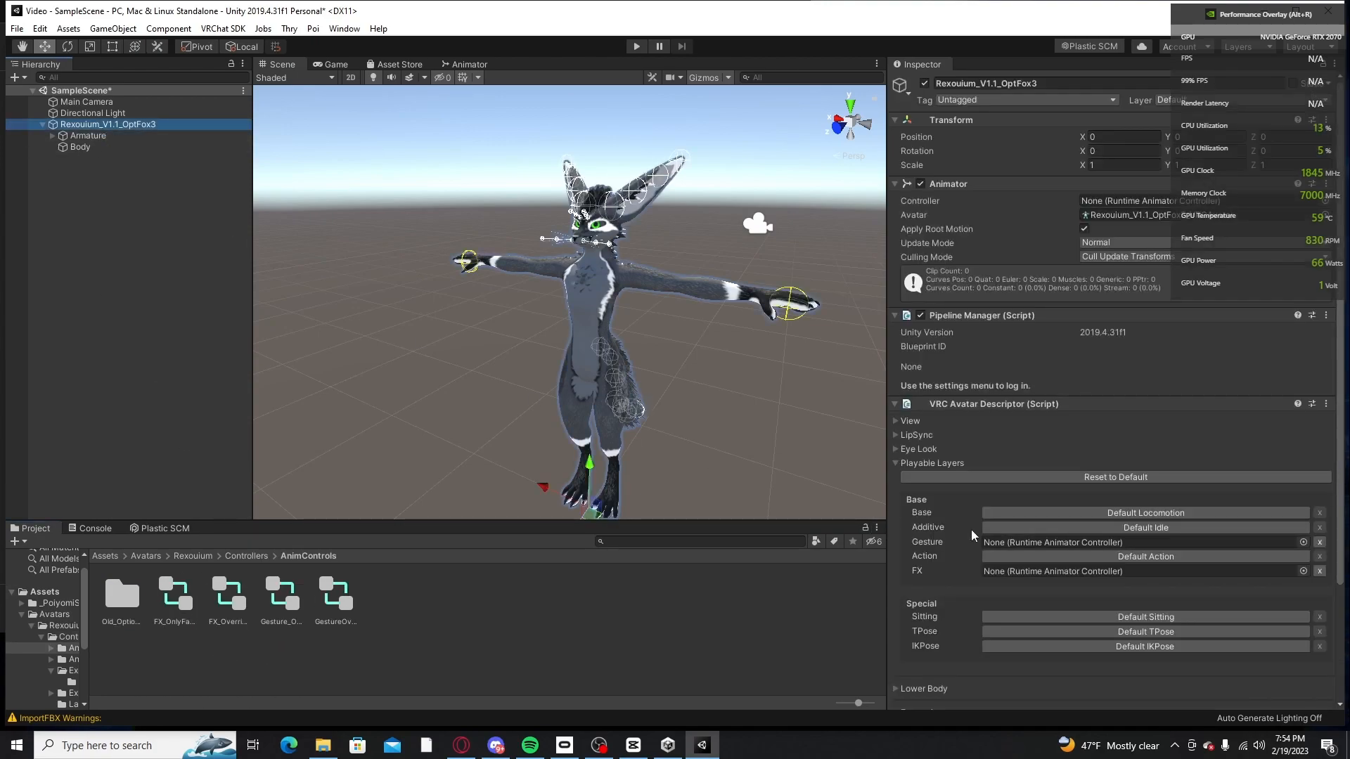
scroll(971, 529, down, 3)
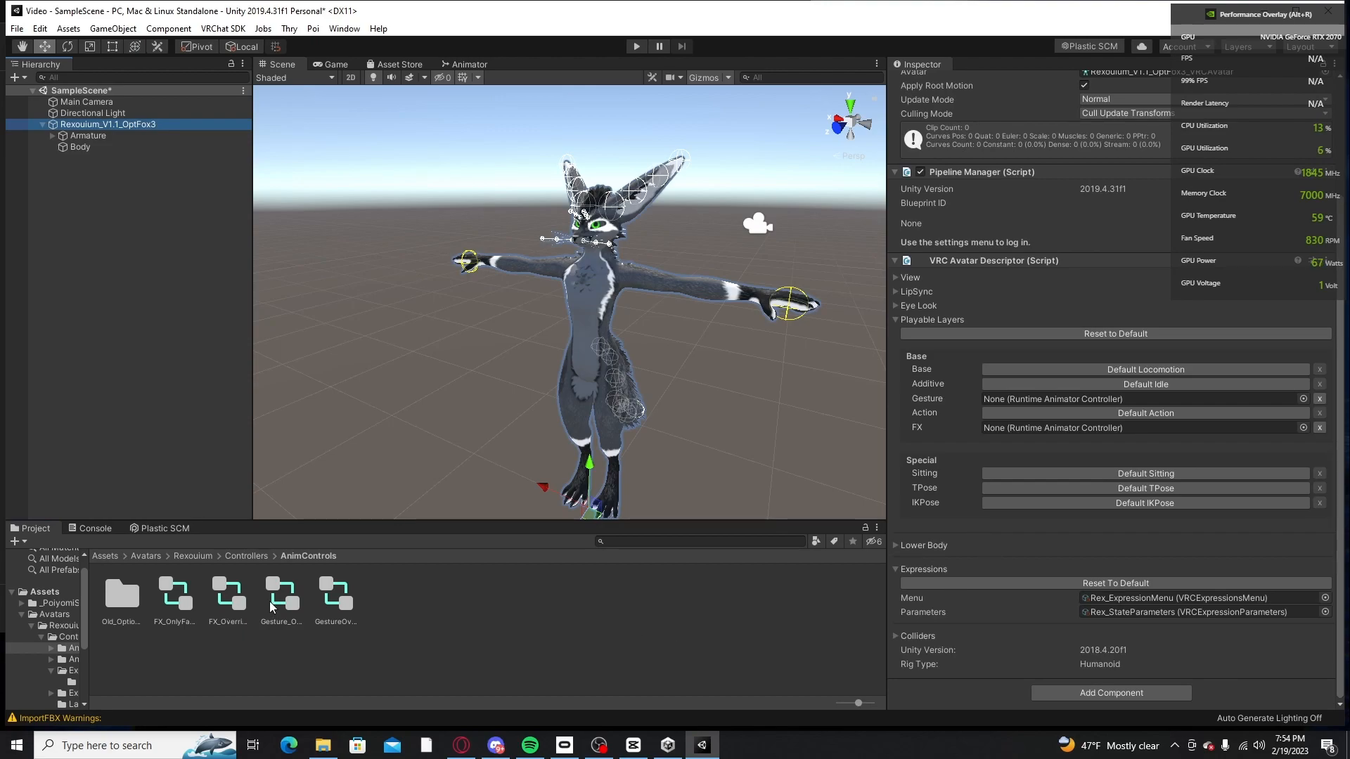
drag(225, 596, 1063, 415)
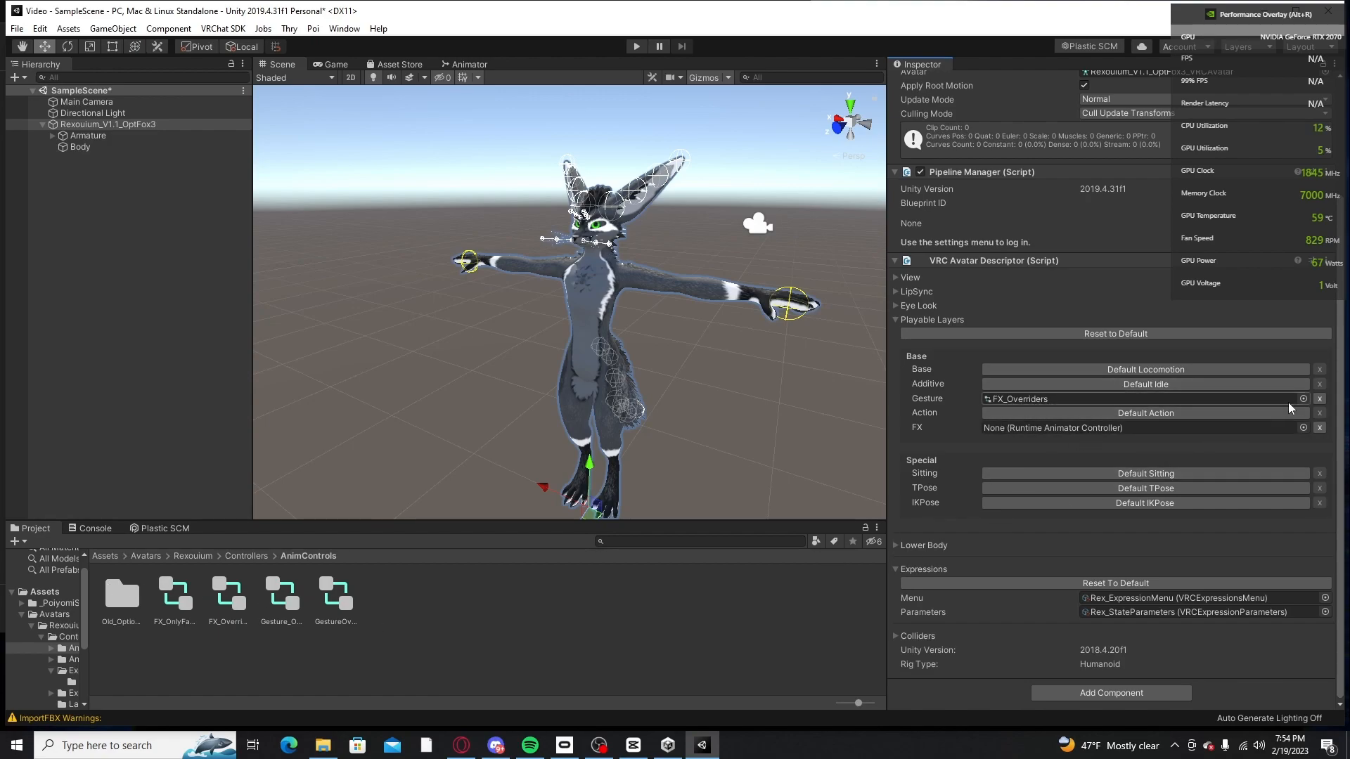
click(1320, 400)
click(1257, 403)
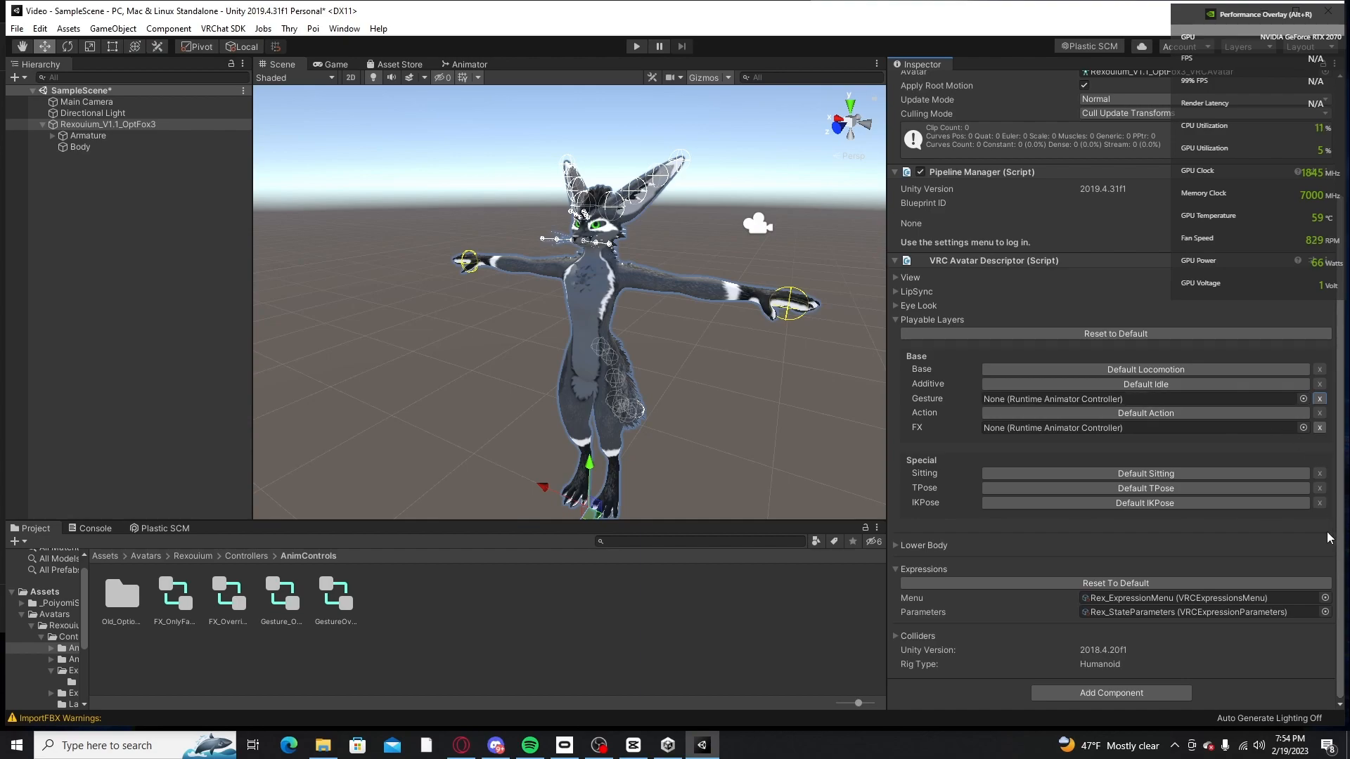
Step: Assign the FX_Overriders controller to the FX layer and GestureOverride to the Gesture layer of Rexouium_V1.1_OptFox3's descriptor
drag(231, 599, 1021, 428)
click(276, 606)
click(145, 124)
click(324, 595)
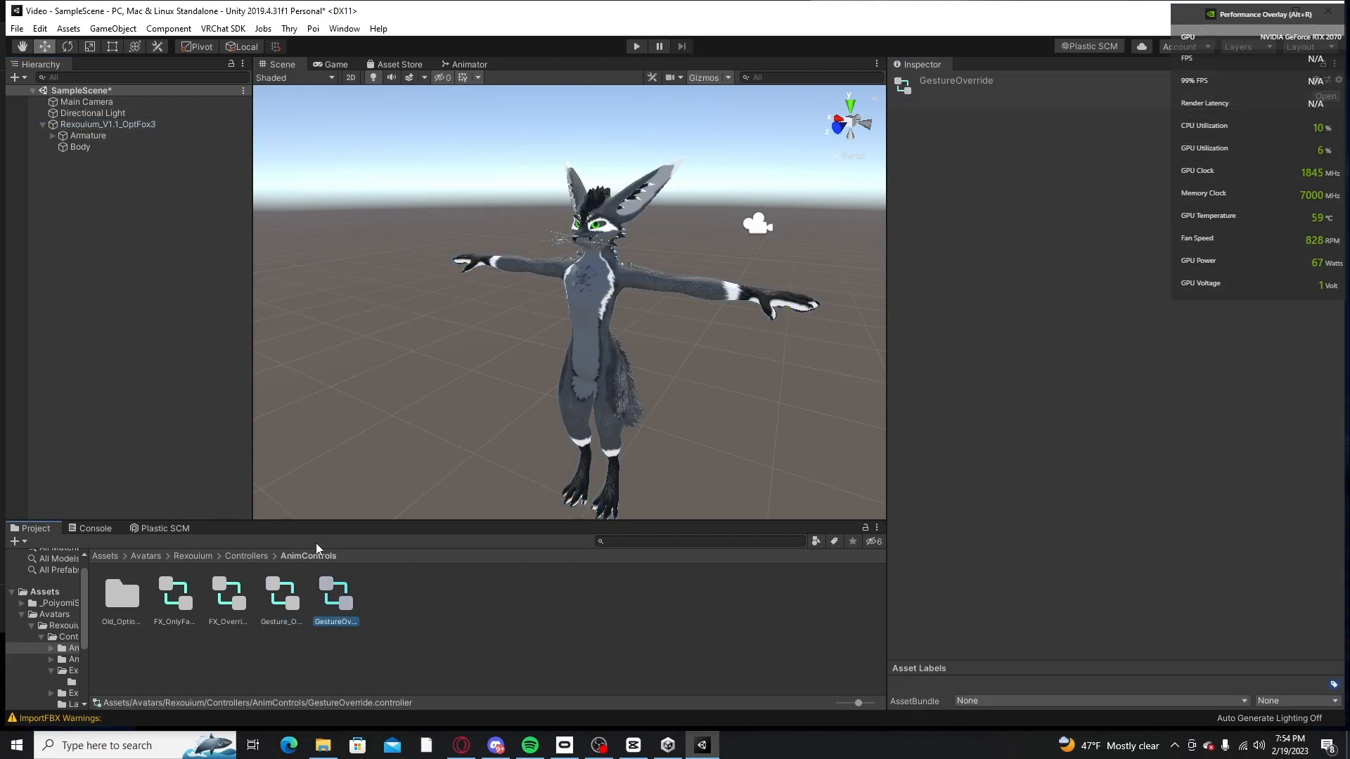
click(105, 124)
drag(350, 621, 1055, 545)
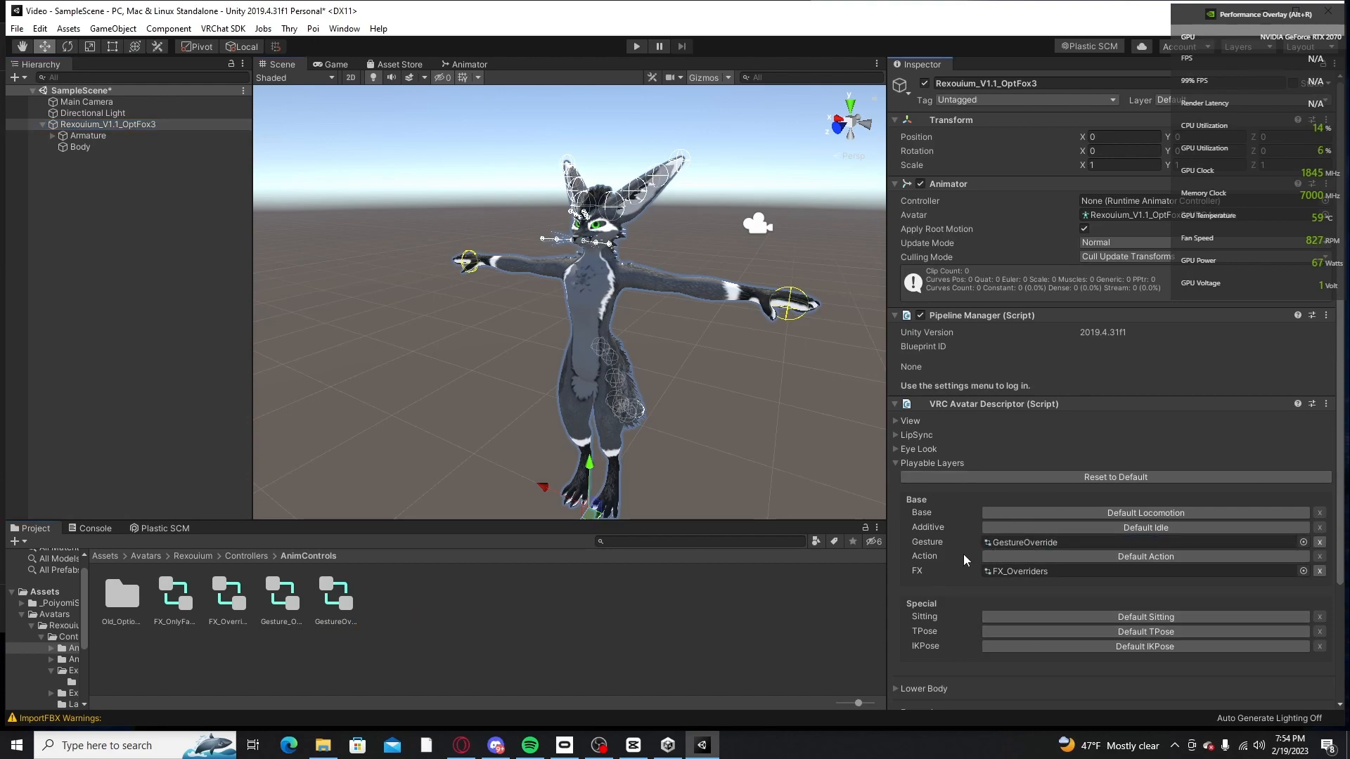
Step: Recheck the Gesture and FX controllers on Rexouium_V1.1_OptFox3 and examine the avatar model from the front
click(204, 608)
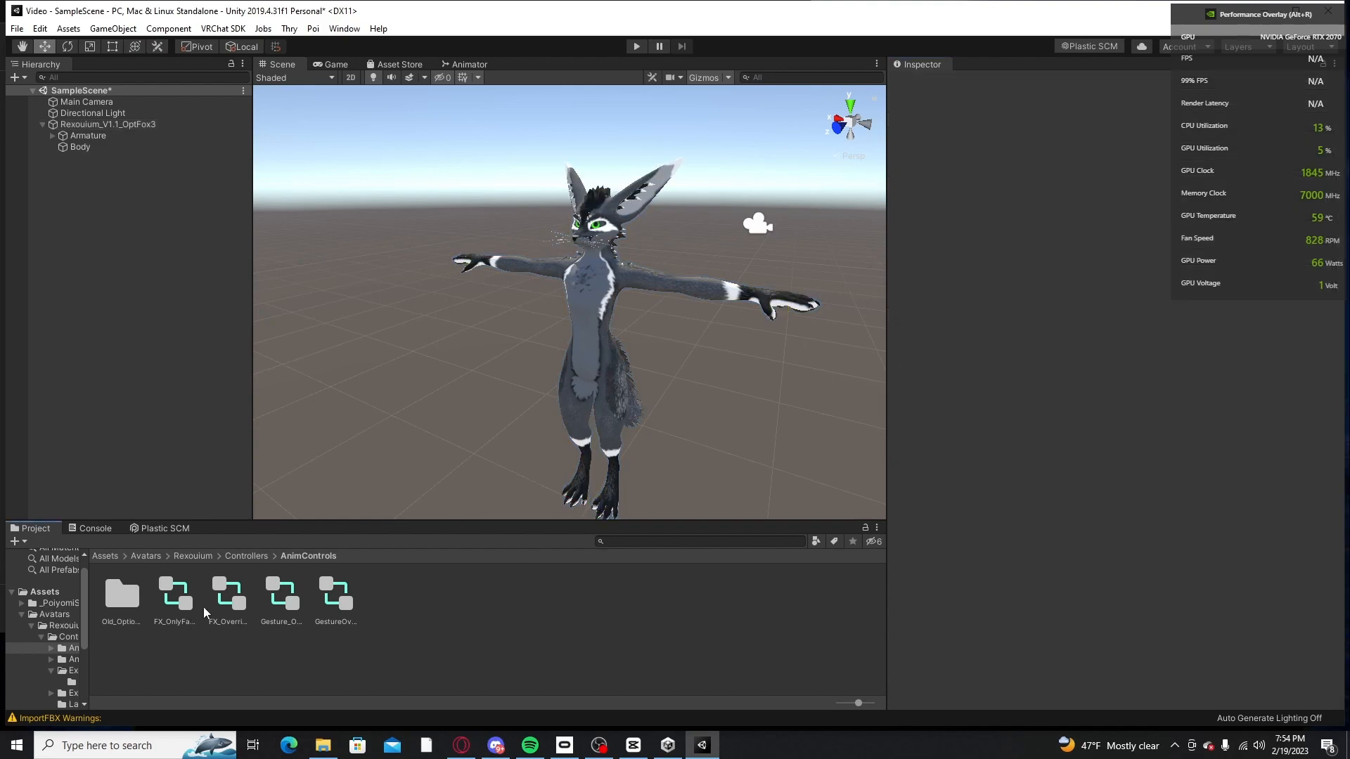
click(219, 603)
click(99, 123)
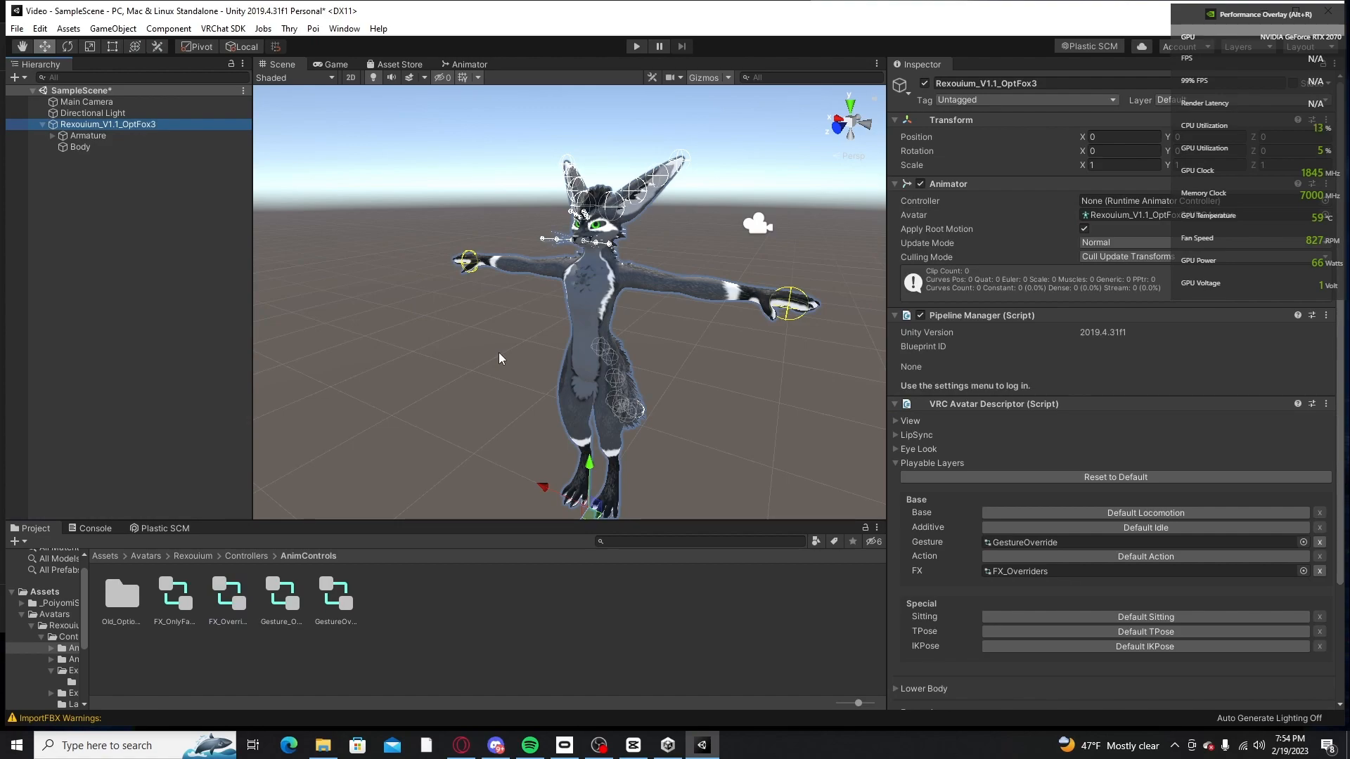
click(160, 257)
click(103, 124)
alt+drag(530, 258, 623, 260)
right_drag(623, 260, 556, 246)
middle_drag(556, 246, 656, 242)
right_drag(656, 243, 636, 255)
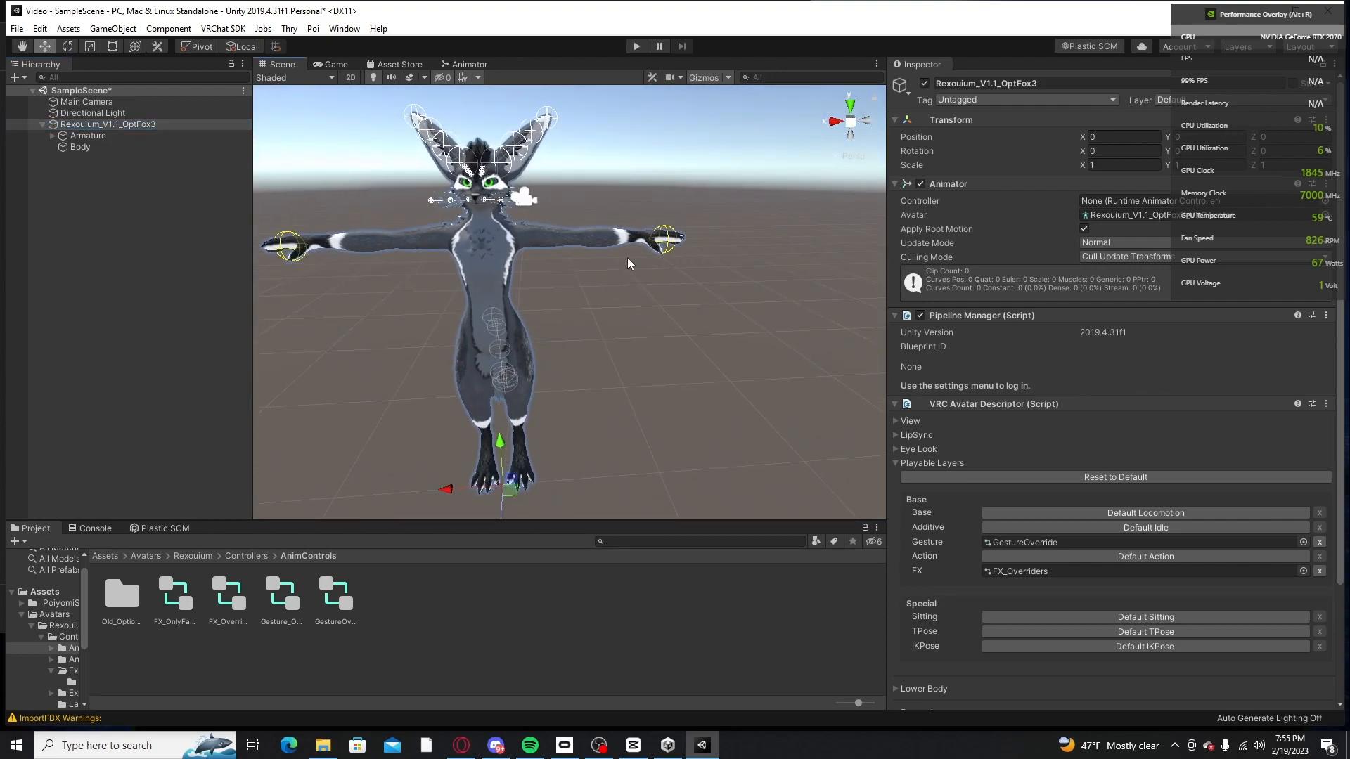
middle_drag(636, 256, 652, 287)
Step: View the Android platform options in the Build Settings and close them without switching platform
click(40, 29)
click(17, 29)
click(17, 29)
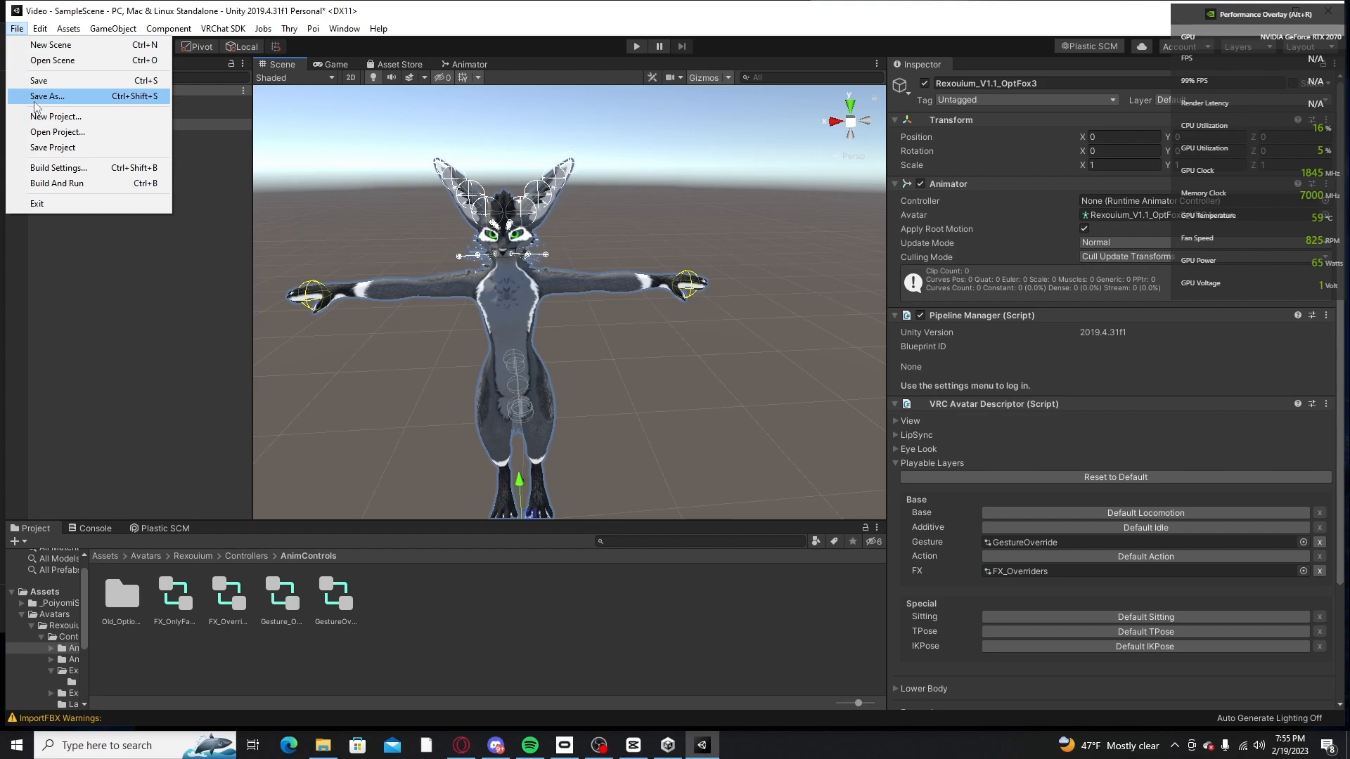
click(58, 172)
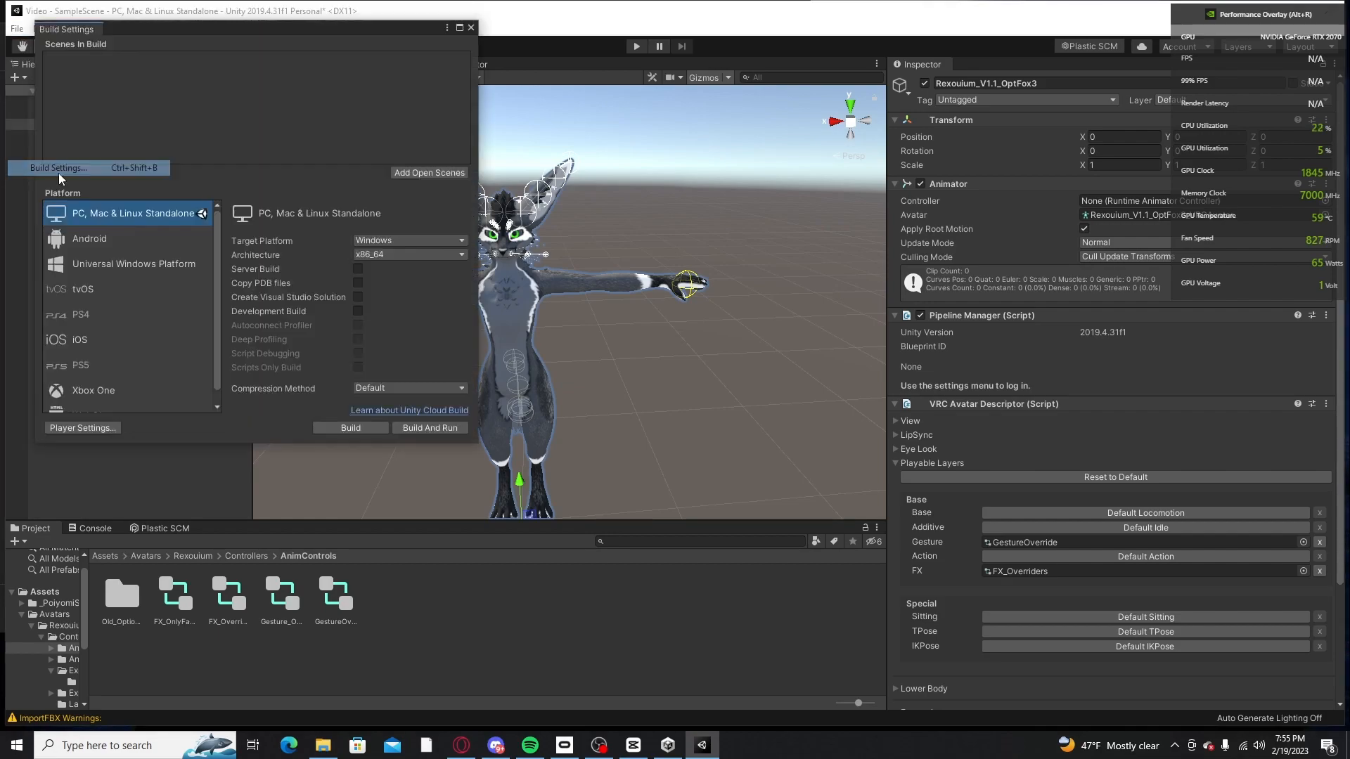
click(124, 231)
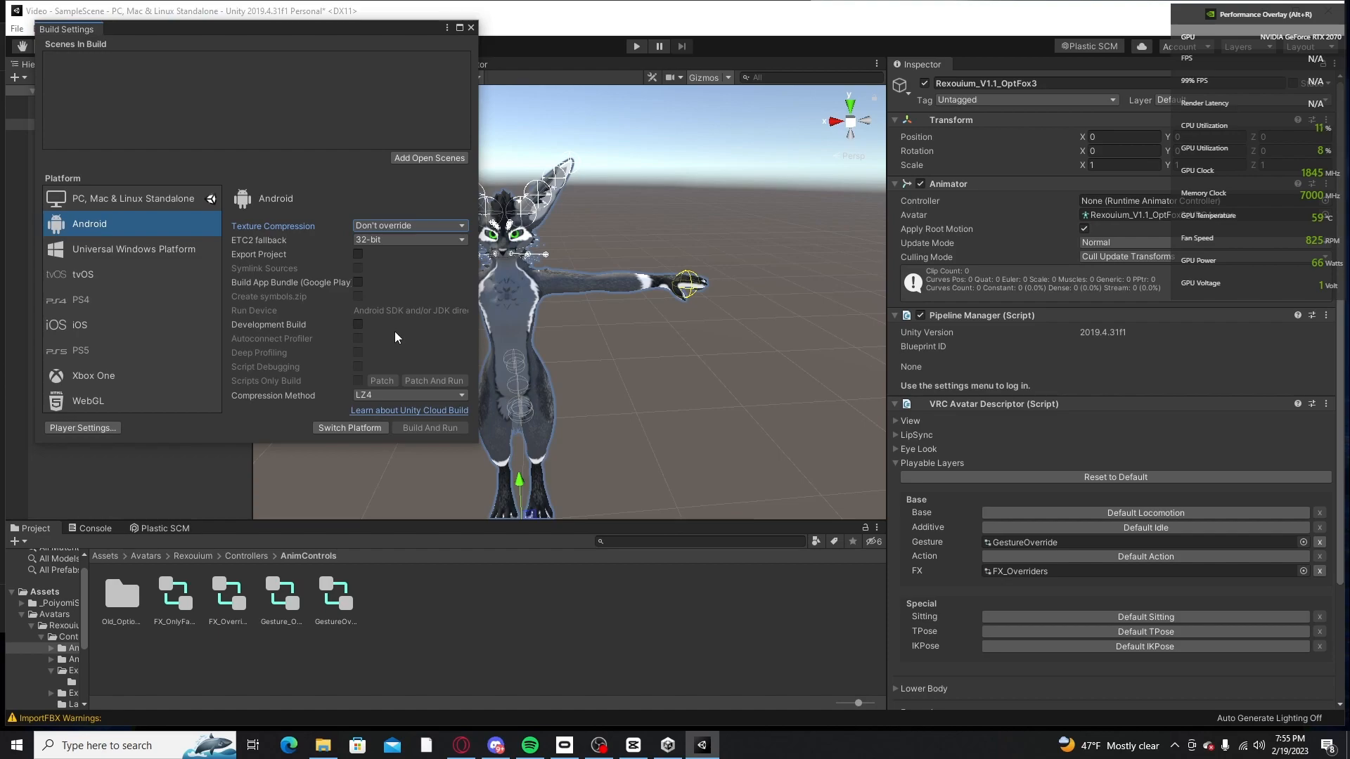
click(471, 28)
Step: Examine the avatar from different sides in the scene and review its descriptor's playable layers and expressions
scroll(564, 318, up, 3)
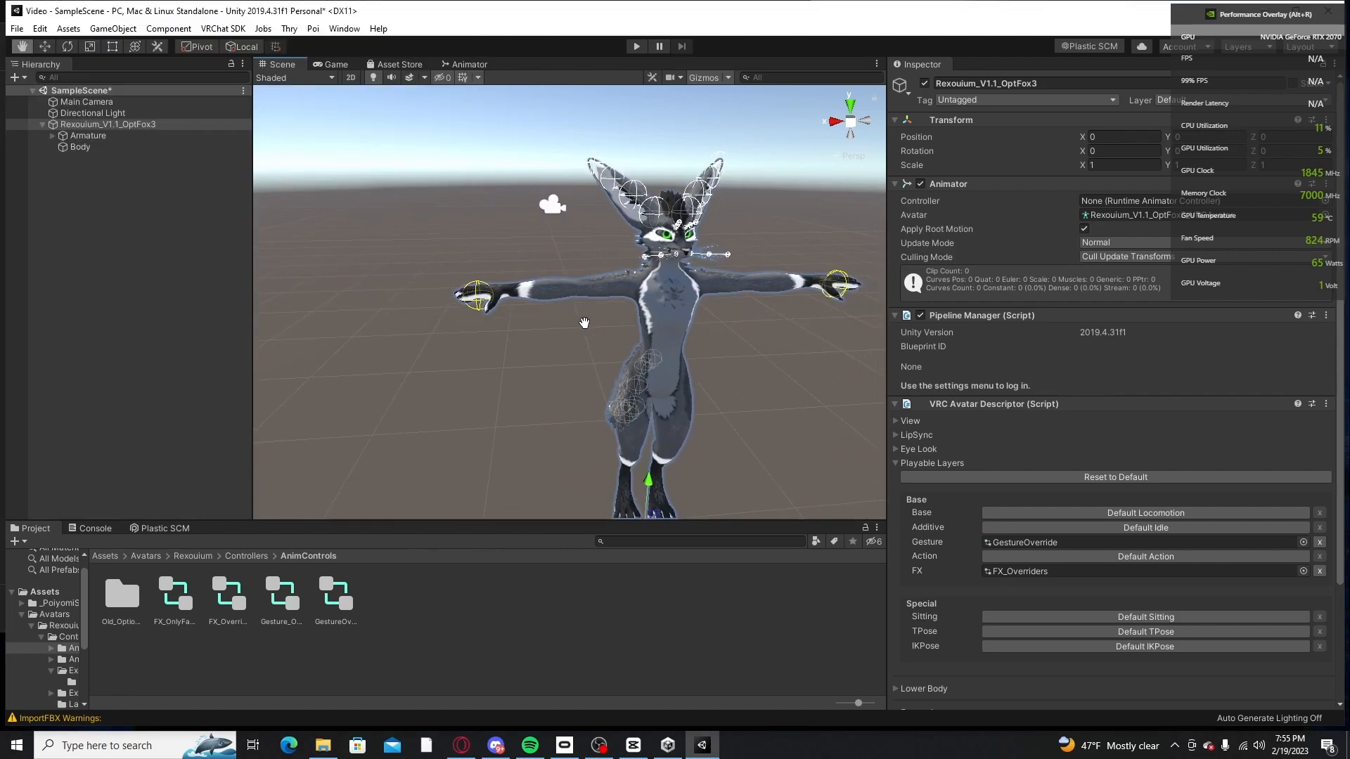
middle_drag(586, 323, 593, 297)
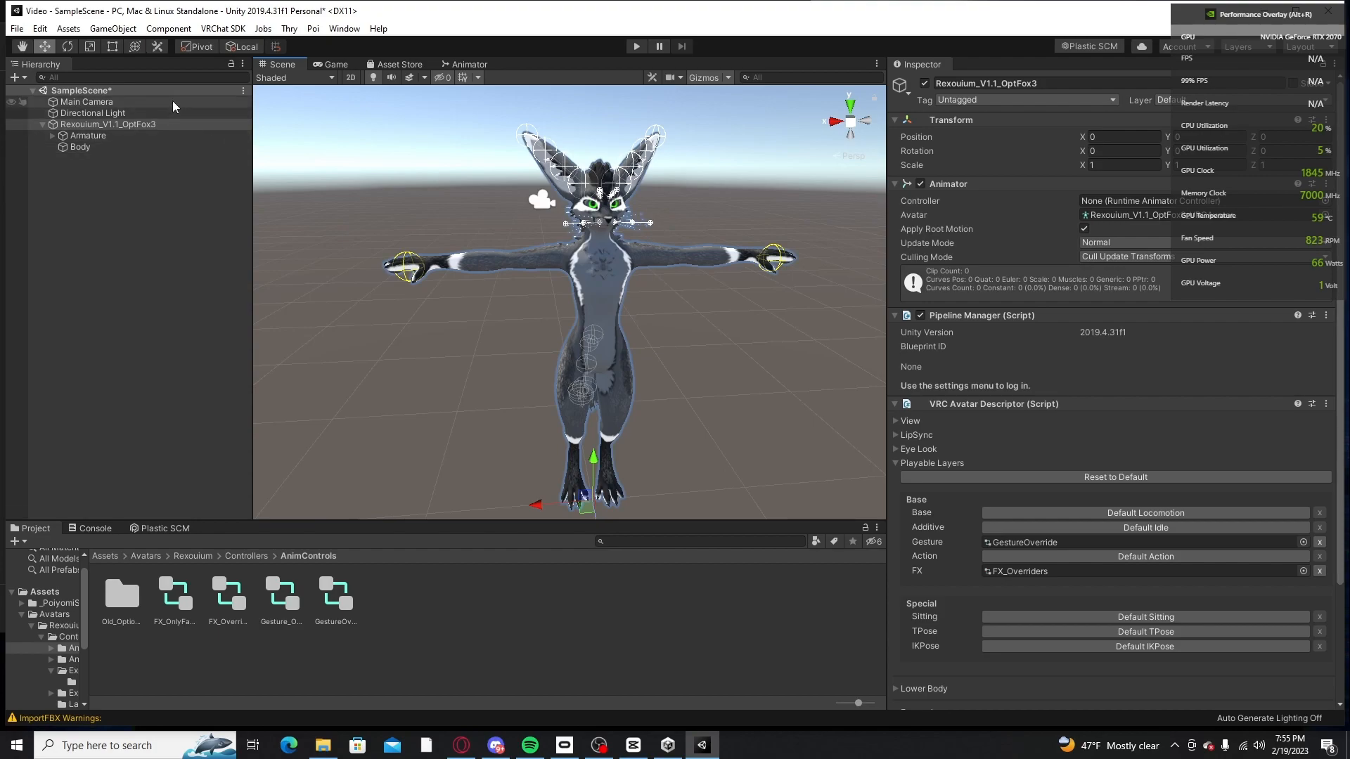
click(210, 218)
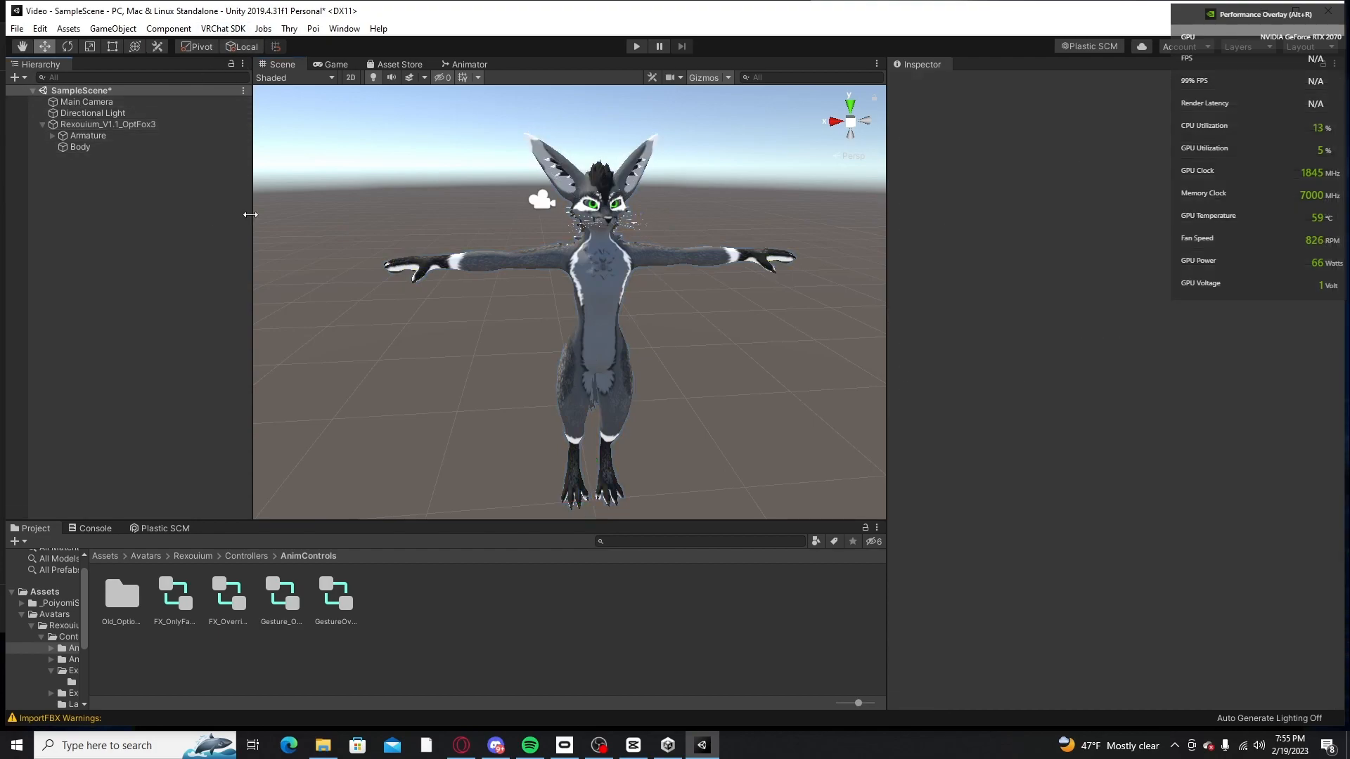
click(159, 124)
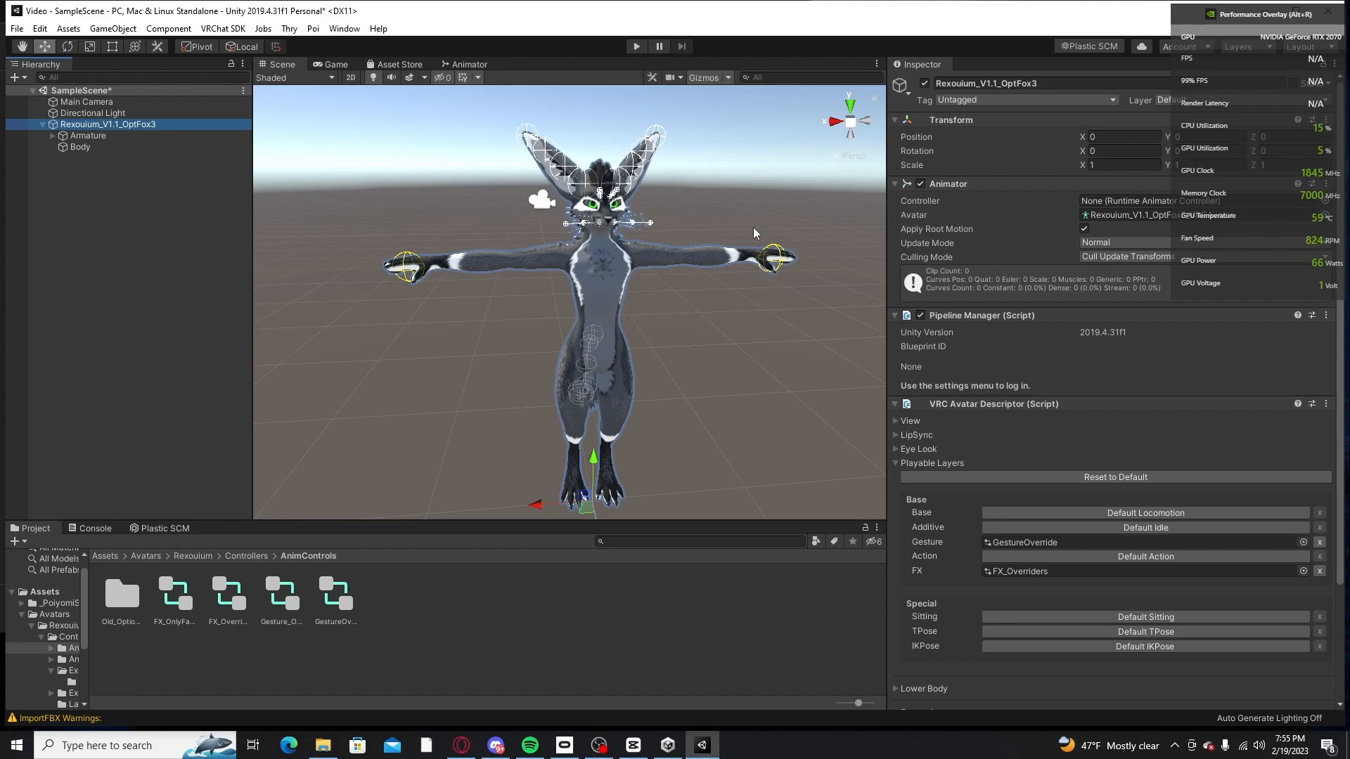
right_drag(706, 233, 568, 267)
middle_drag(568, 267, 512, 263)
right_drag(512, 263, 524, 213)
middle_drag(524, 214, 591, 236)
scroll(1156, 514, down, 5)
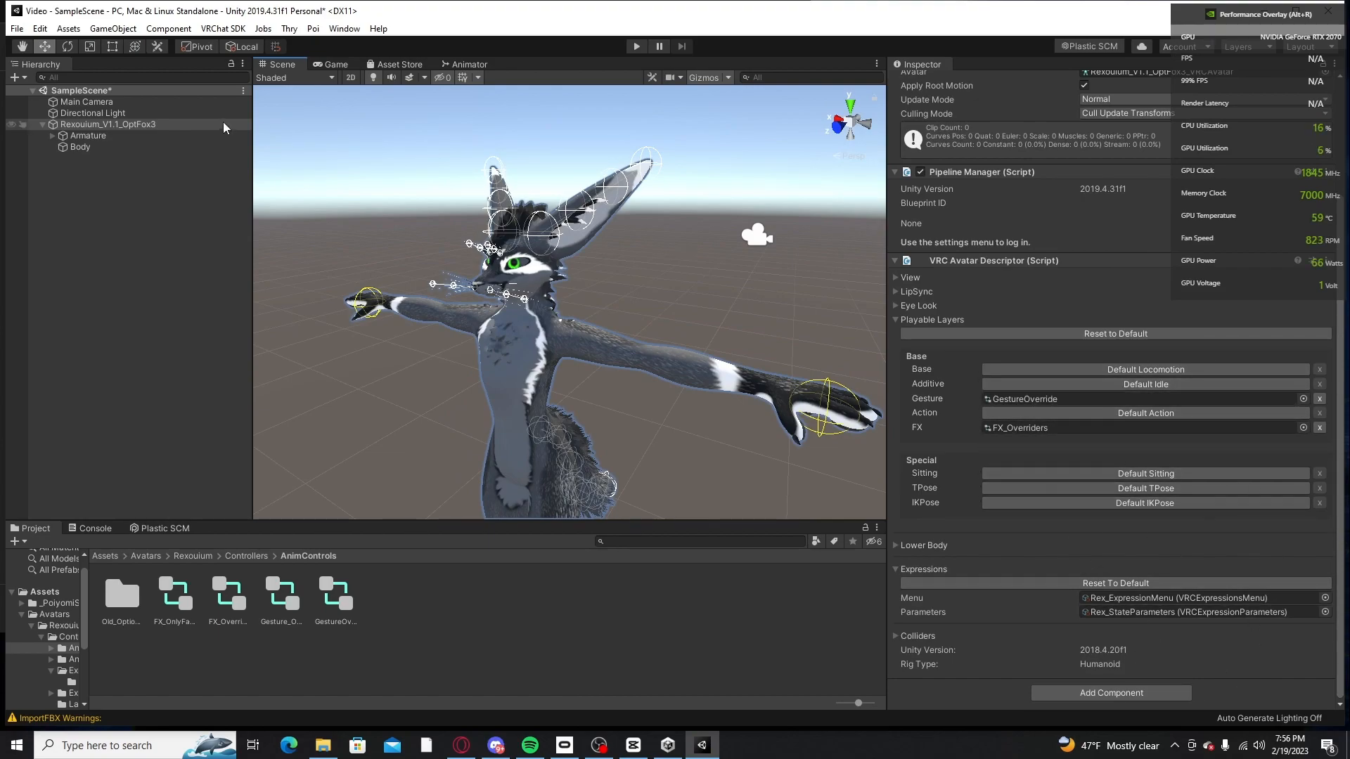
Step: Open the VRChat SDK control panel, dock it beside the Inspector and make the docked area narrower
click(219, 29)
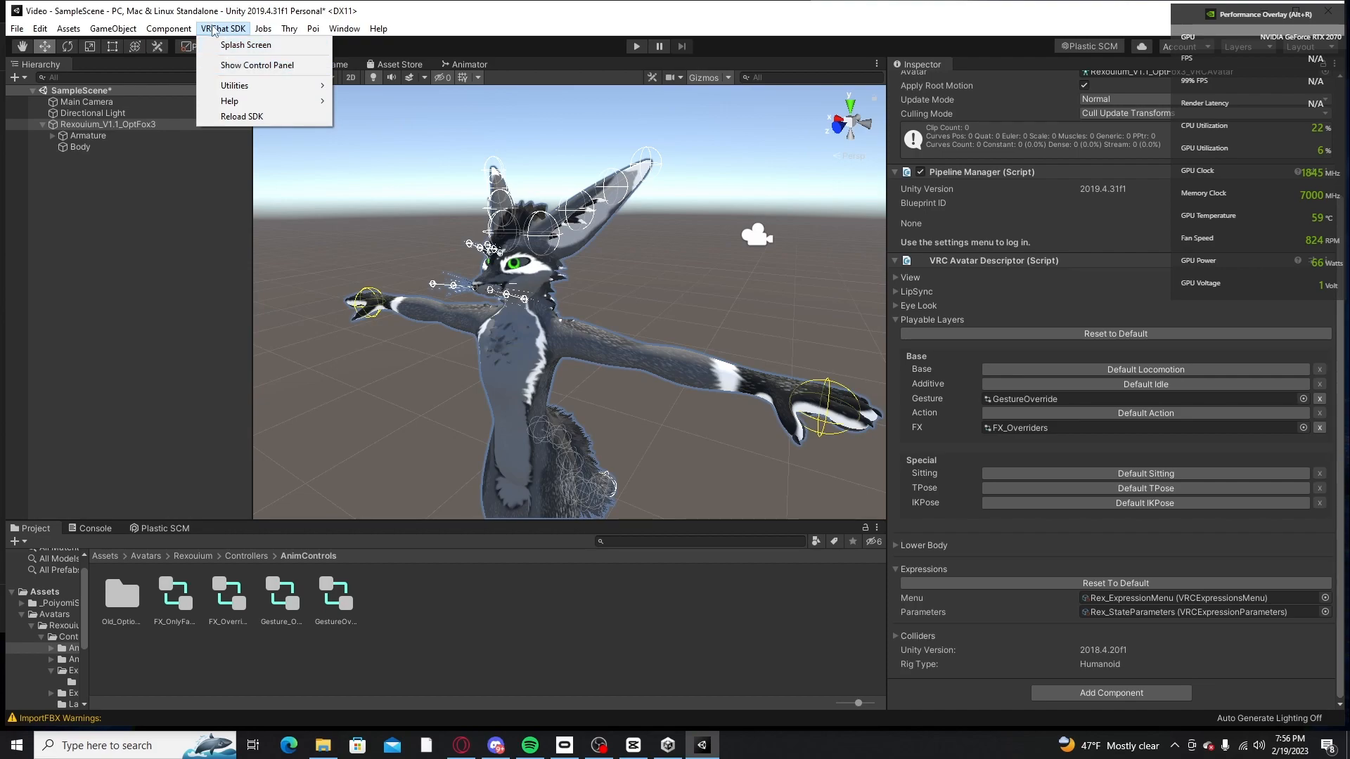
click(257, 66)
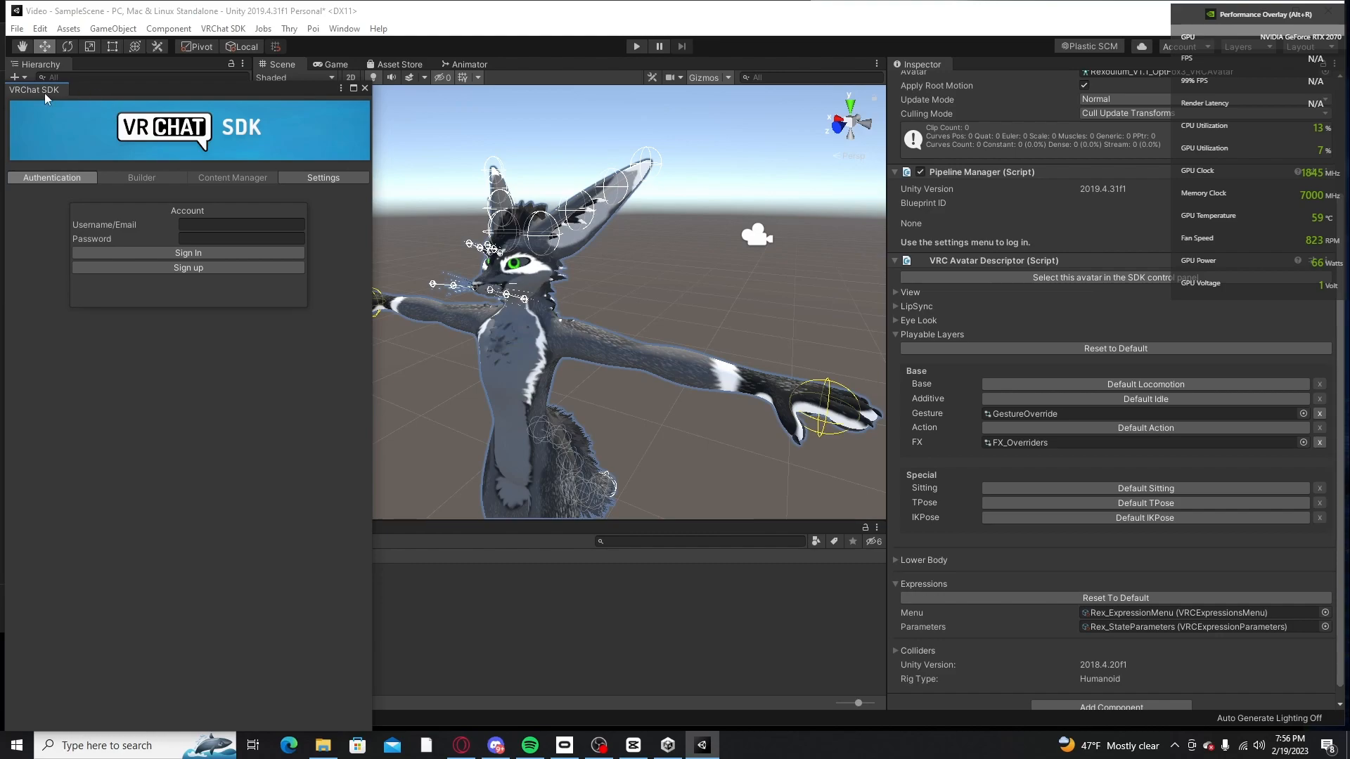
drag(34, 90, 970, 61)
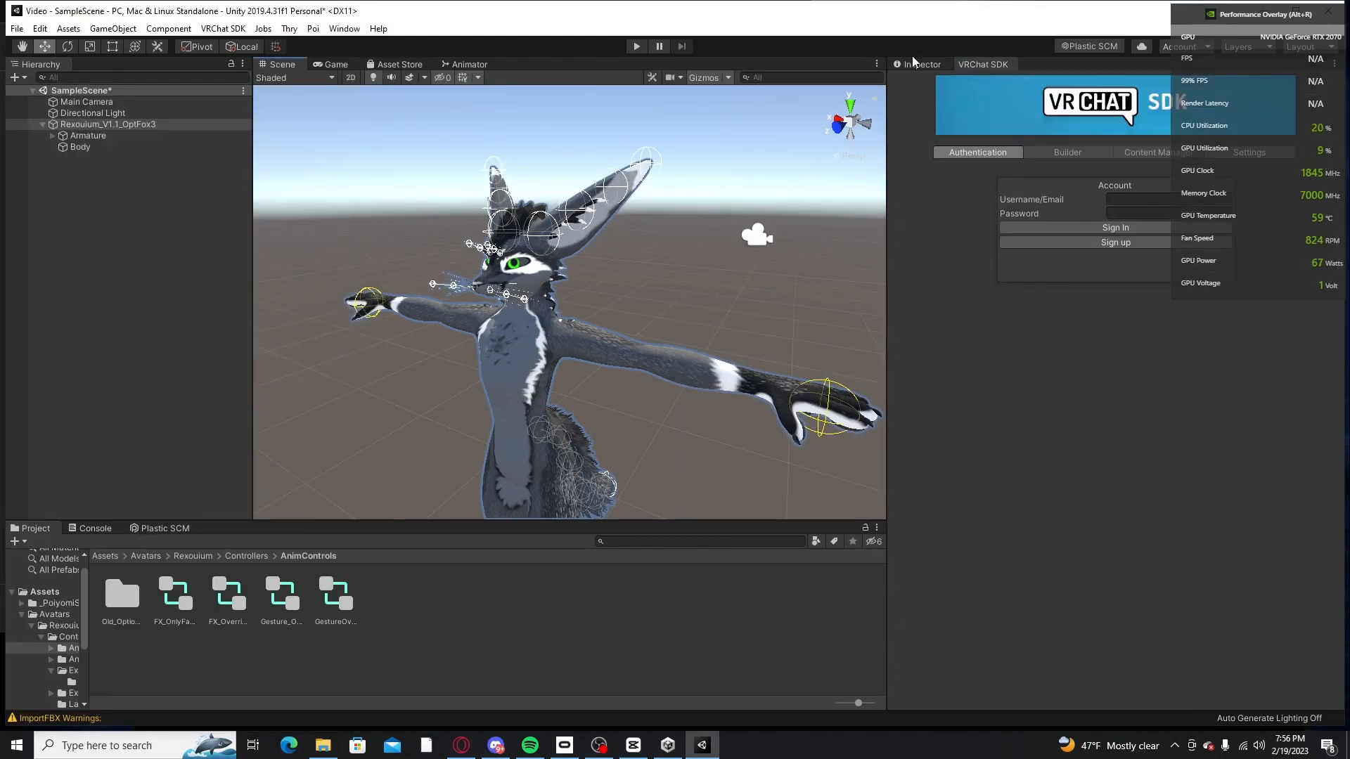
drag(888, 141, 958, 152)
Step: Sign in to the VRChat SDK with the account username and password, and bring up the Builder page
click(1160, 201)
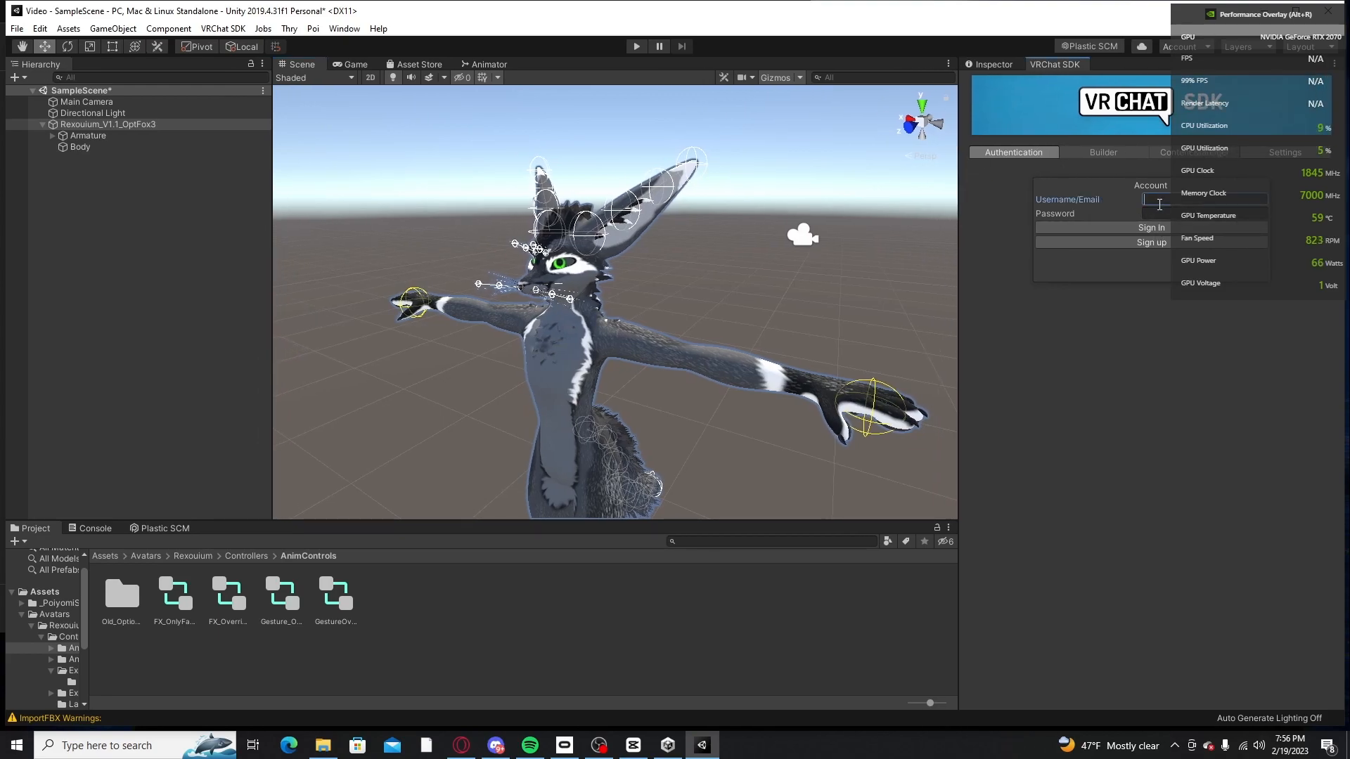
text(Furthegur)
click(1177, 213)
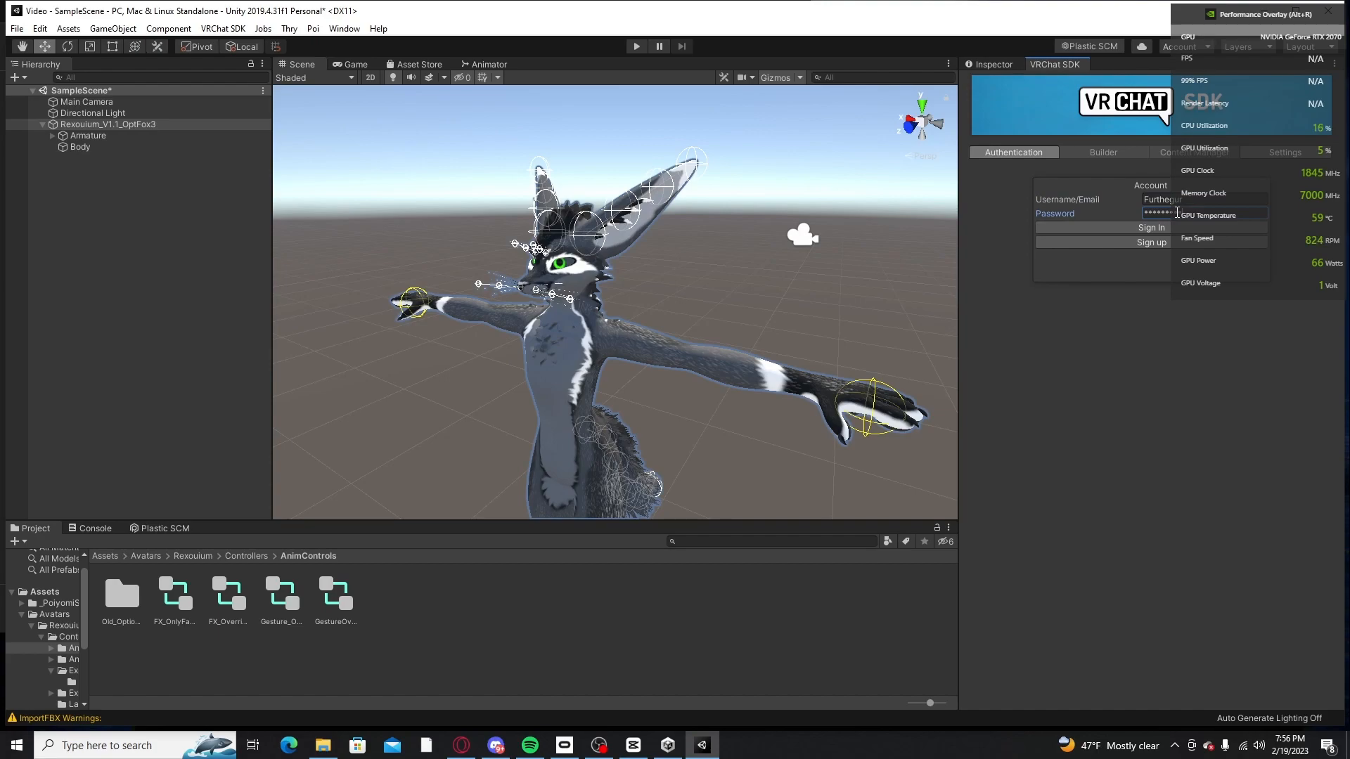
click(1179, 229)
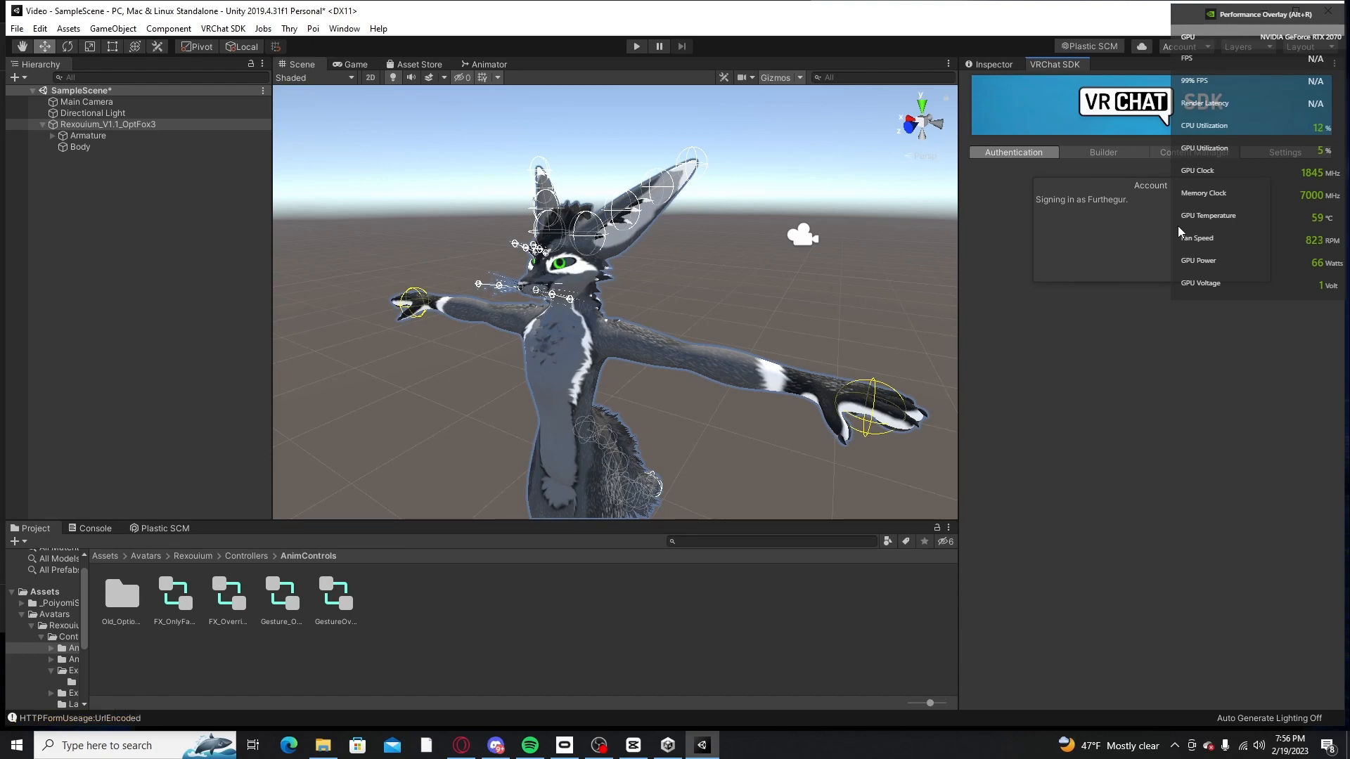
click(1106, 153)
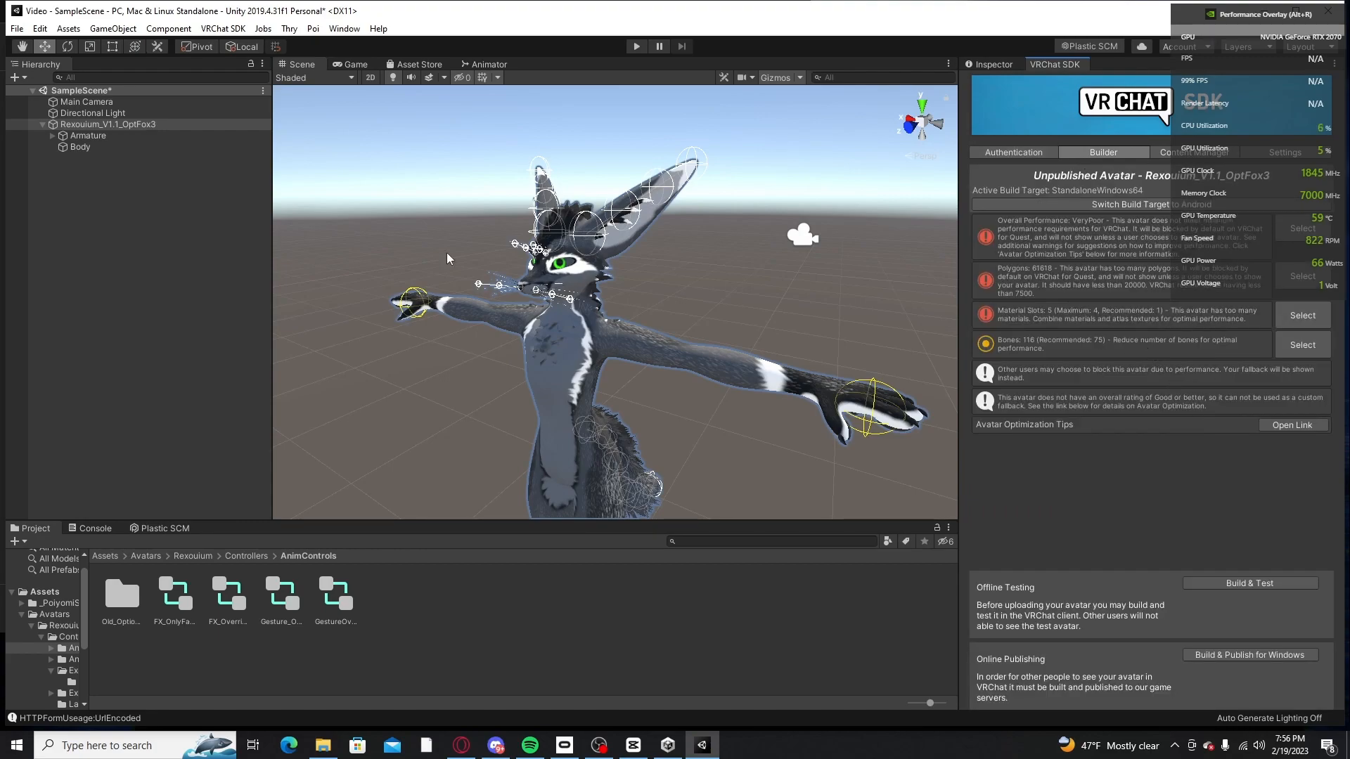
Step: Select Rexouium_V1.1_OptFox3 and examine the whole avatar from the front before publishing
click(120, 135)
click(123, 126)
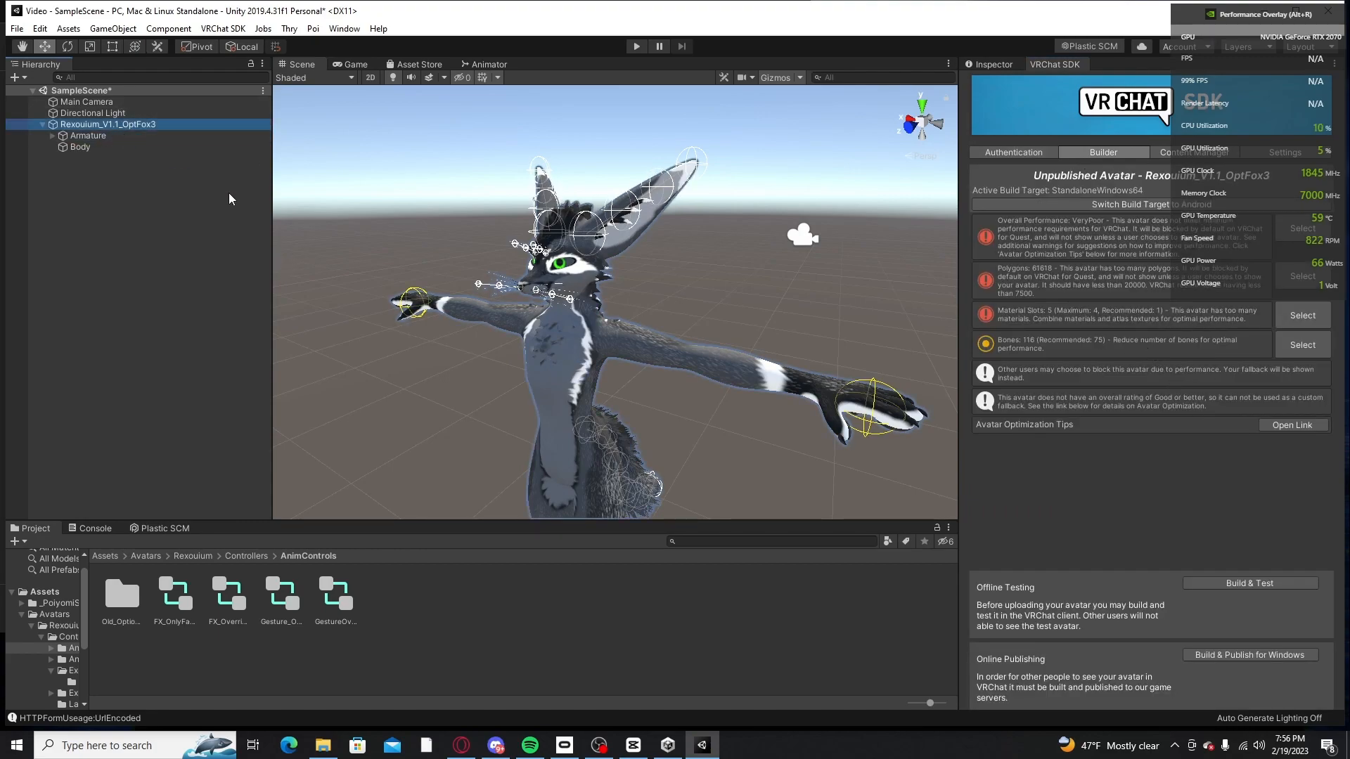
right_drag(802, 326, 861, 373)
middle_drag(654, 232, 719, 187)
right_drag(719, 187, 736, 272)
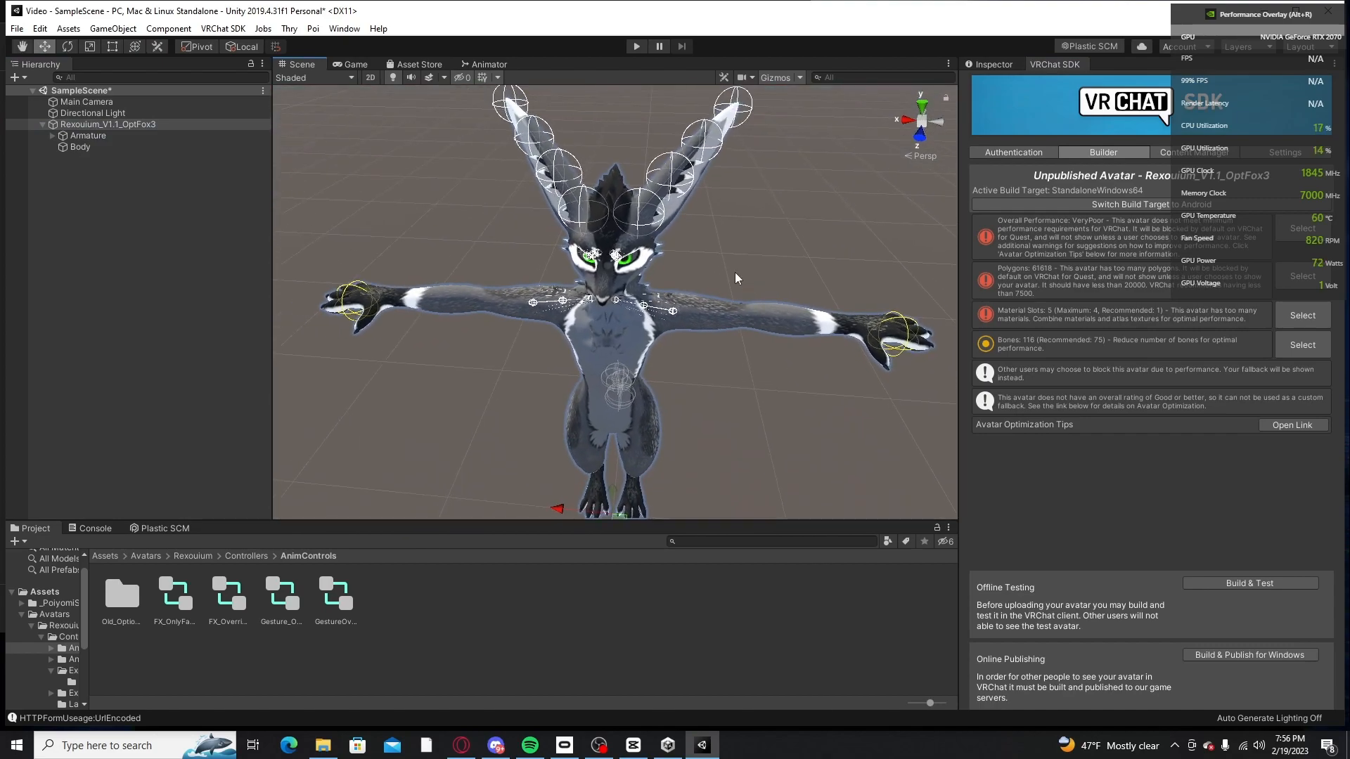
right_drag(772, 316, 762, 289)
middle_drag(763, 290, 759, 255)
scroll(753, 251, down, 3)
scroll(753, 251, up, 3)
scroll(753, 250, down, 3)
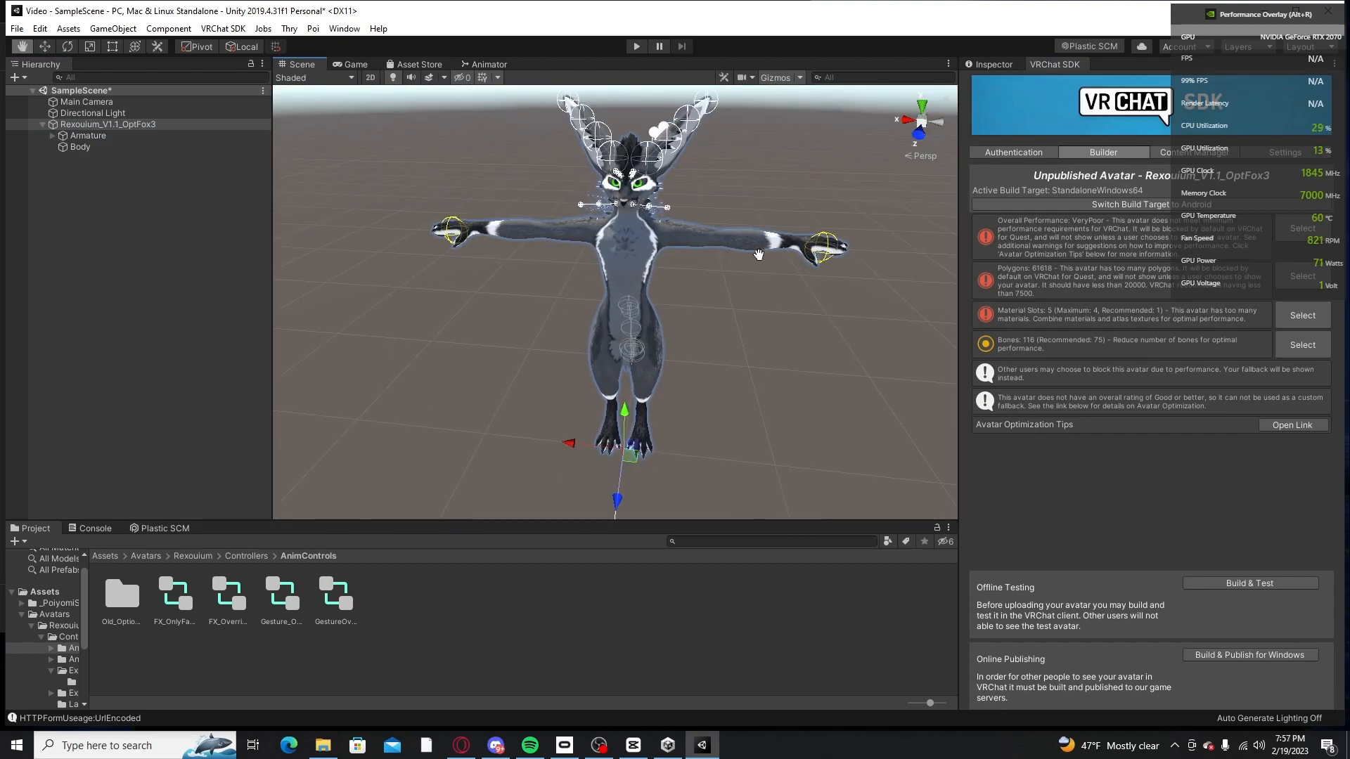
Step: Start building and publishing the avatar for Windows, accepting Thry's recommended automatic anchor override fix
click(1246, 658)
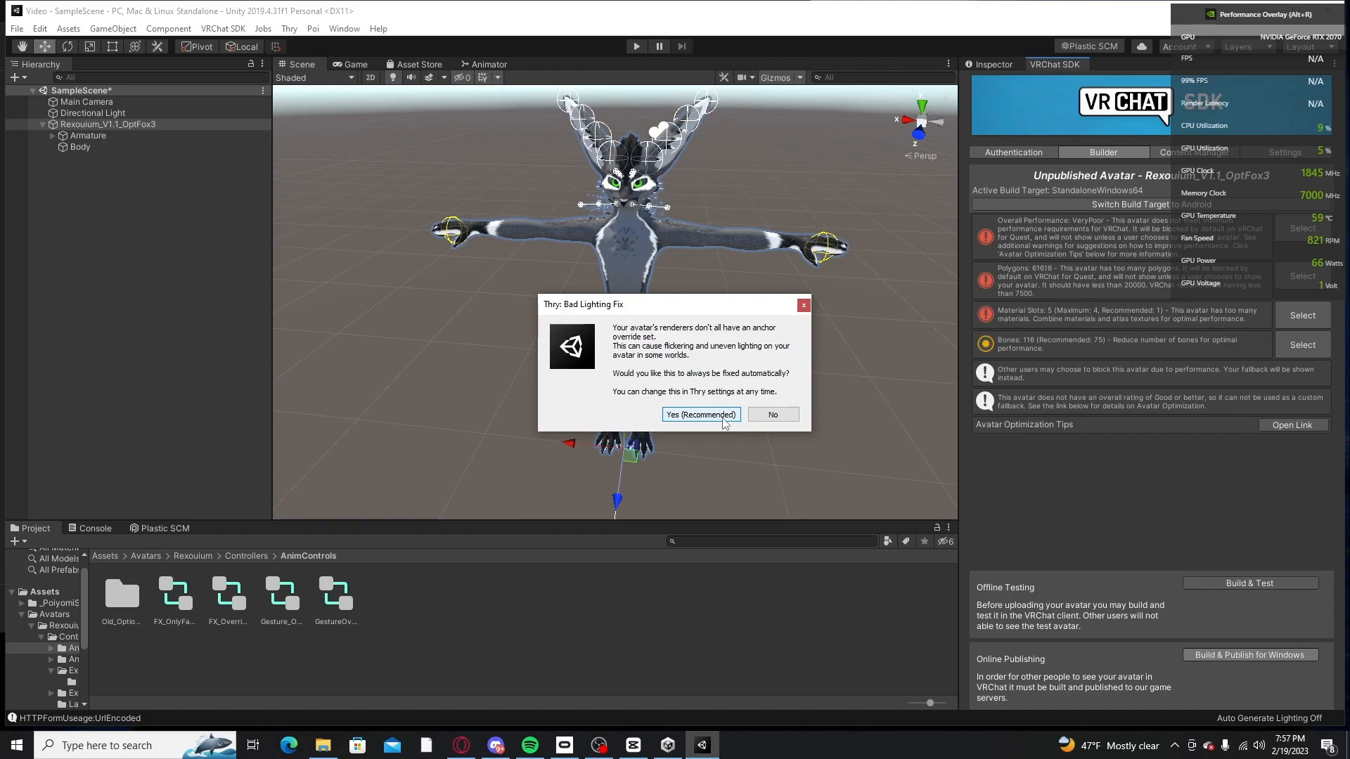
click(723, 416)
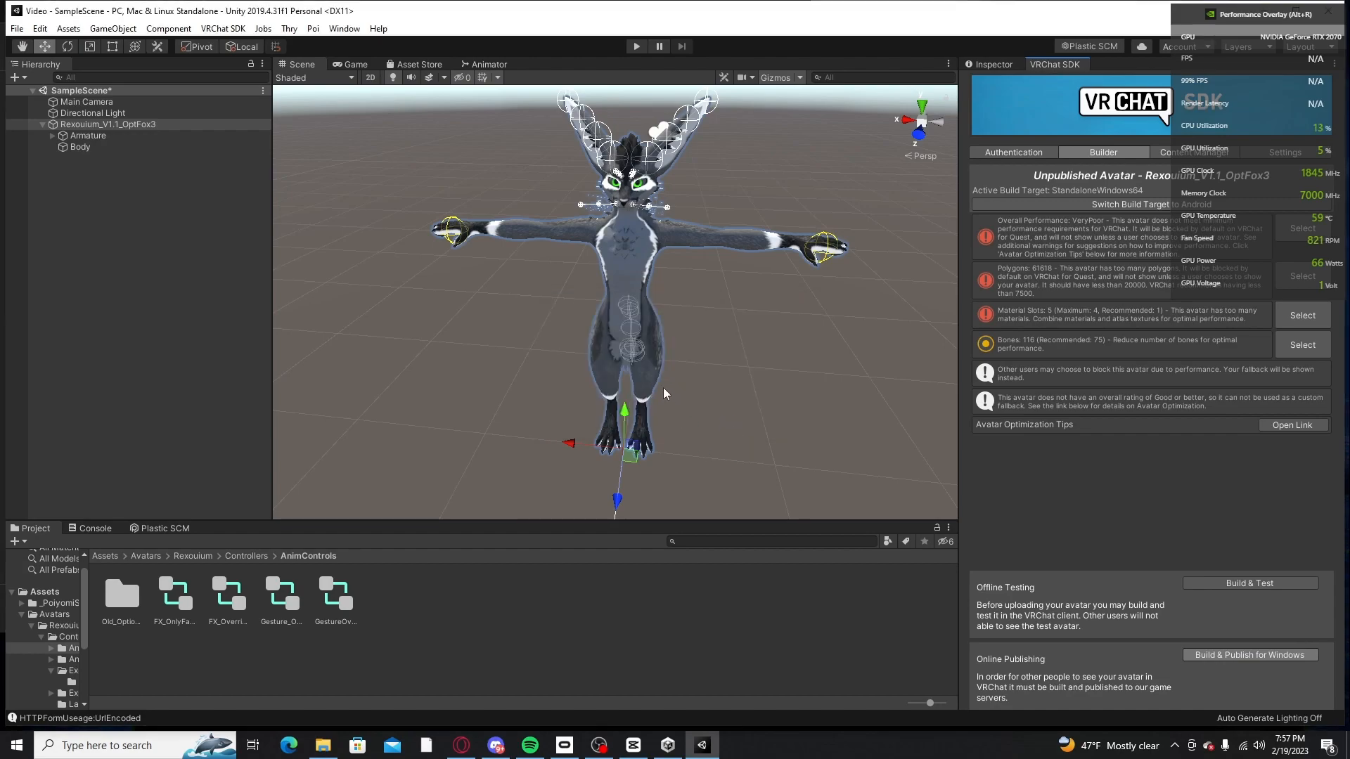
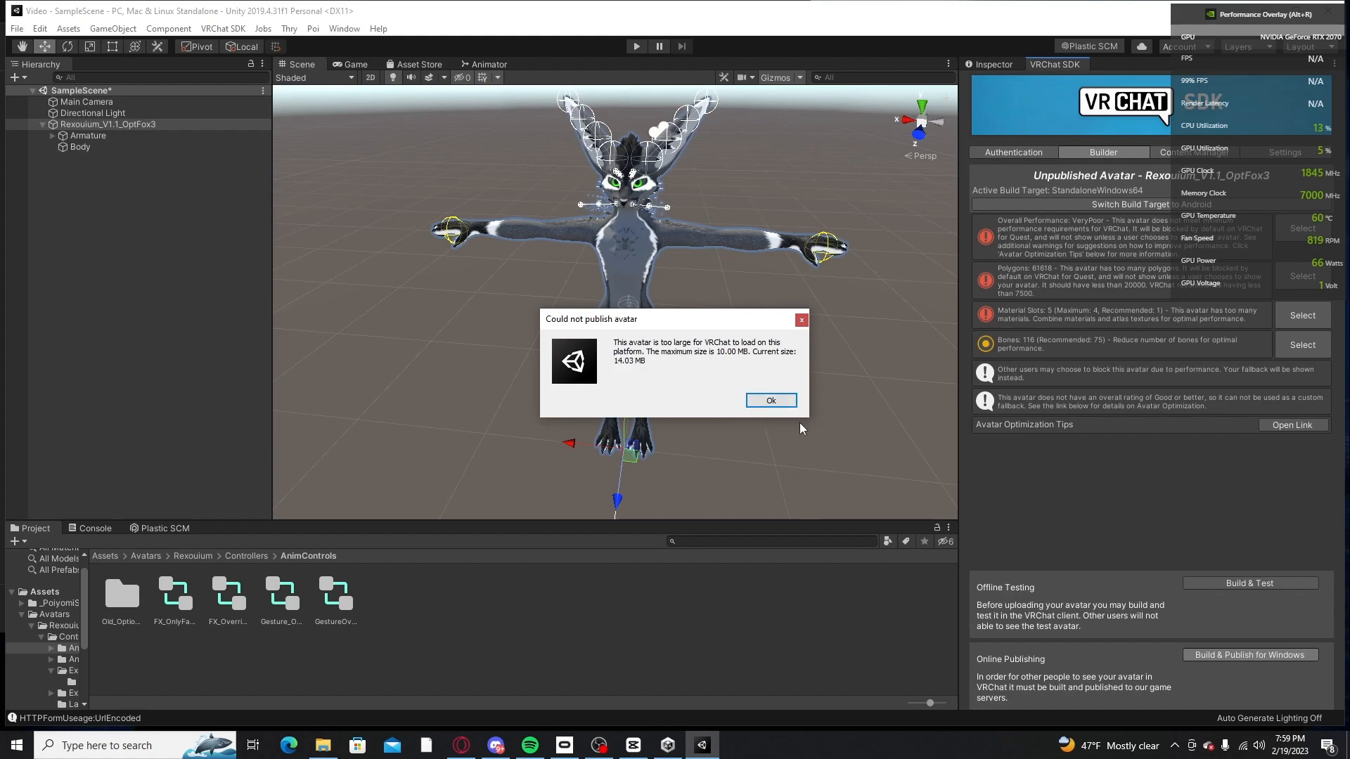
Step: Dismiss the publishing error after reading it and bring up the Builder page of the VRChat SDK again
drag(698, 324, 728, 221)
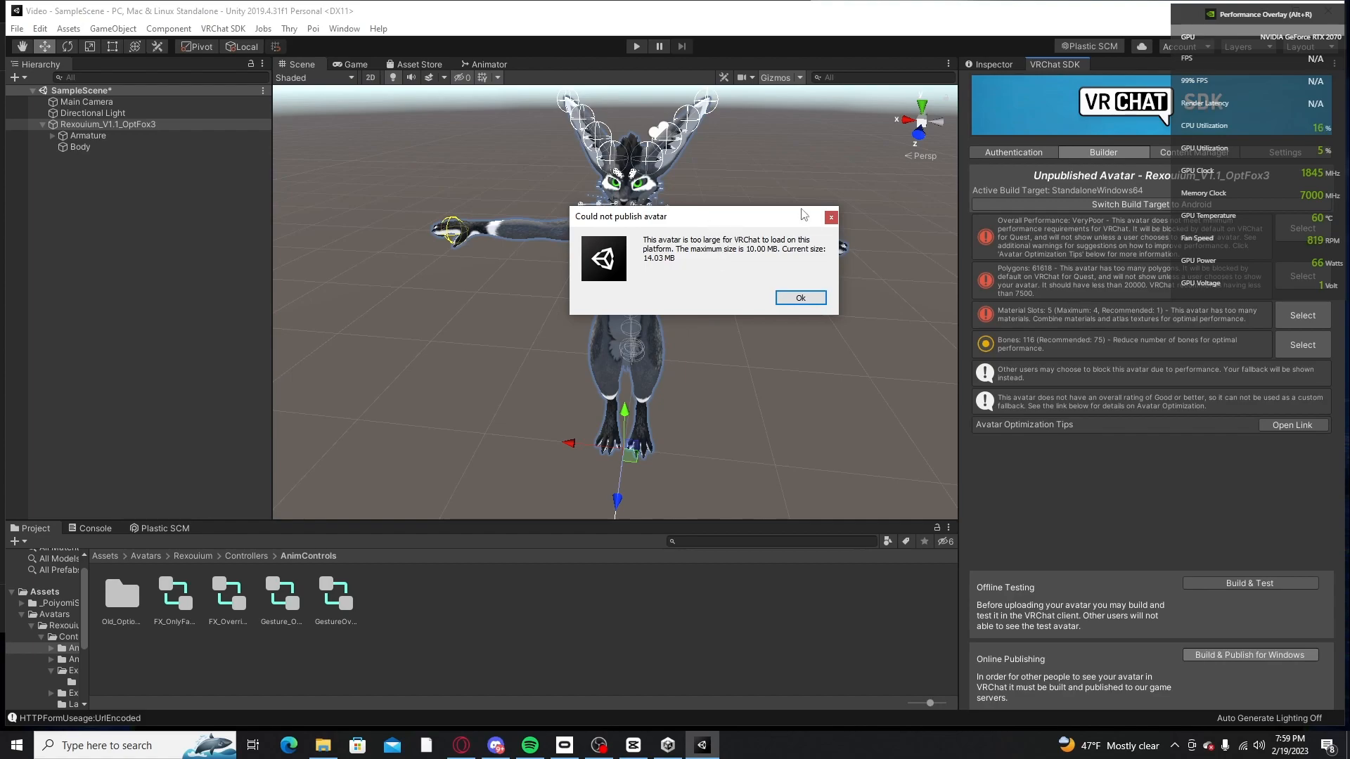
drag(727, 224, 816, 182)
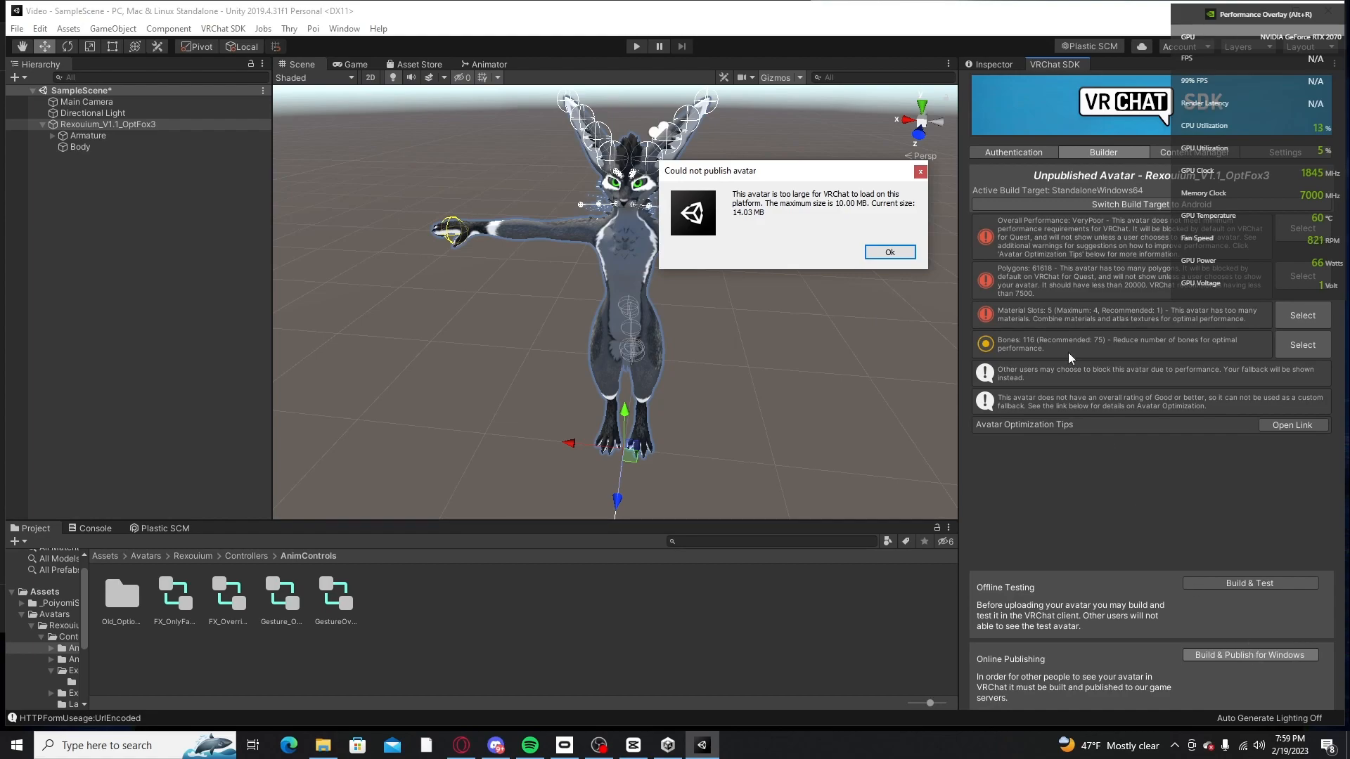
click(890, 252)
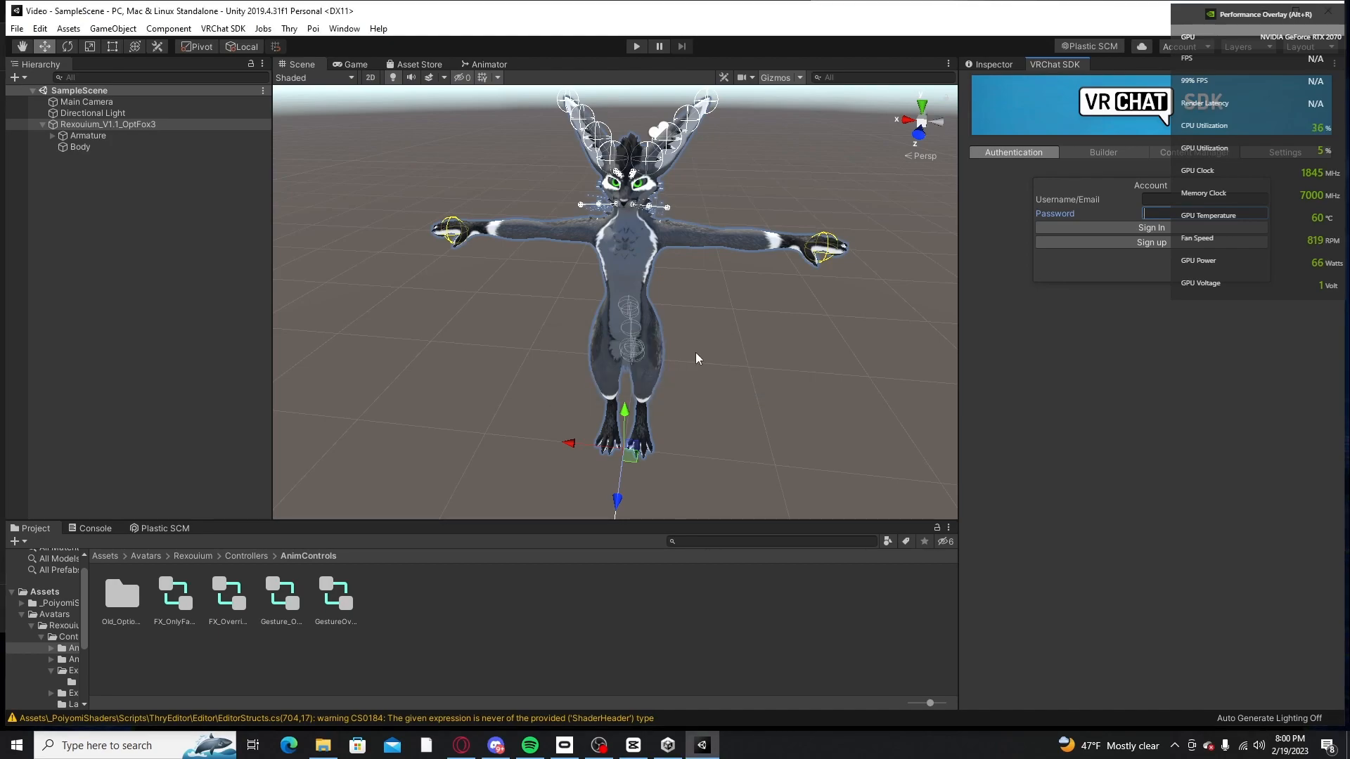
click(1108, 153)
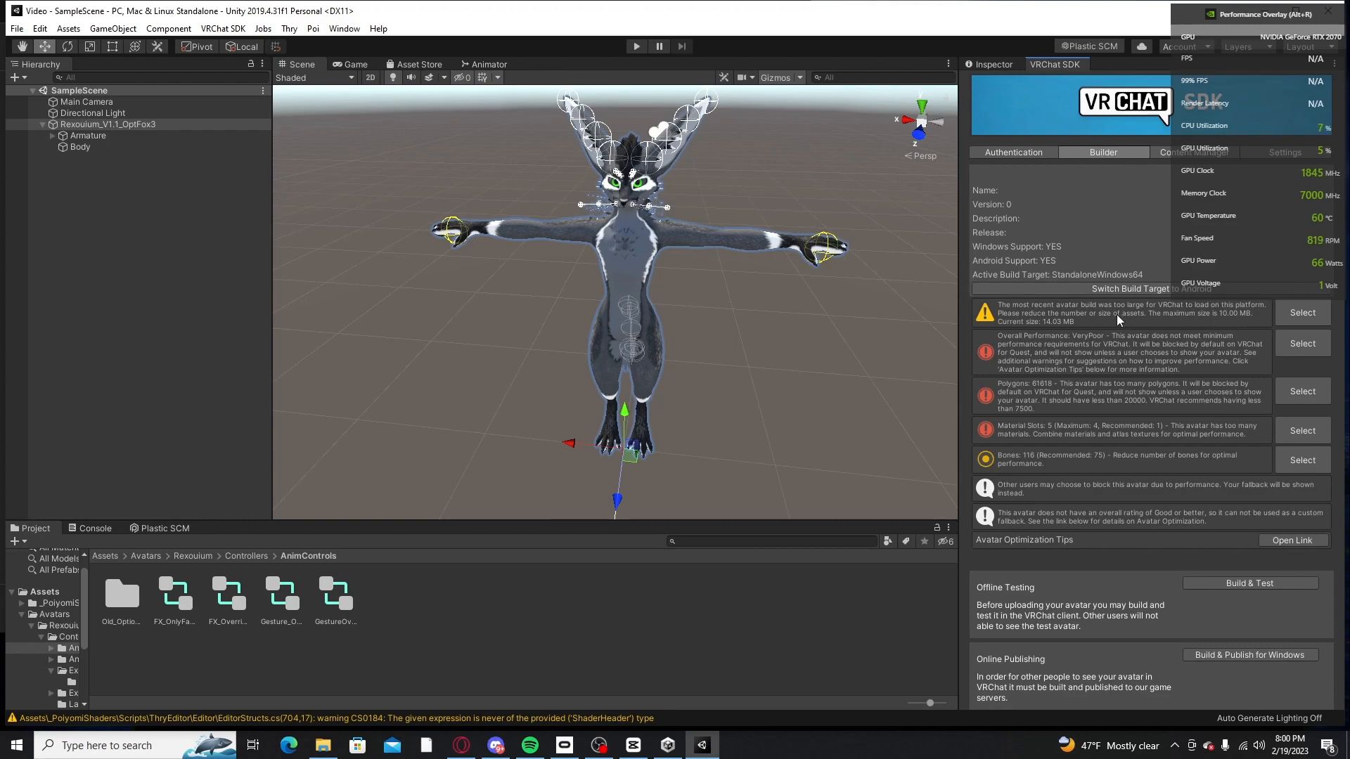
Step: Switch the build platform to PC, Mac & Linux Standalone, then reload the Builder page and close the build settings
click(16, 28)
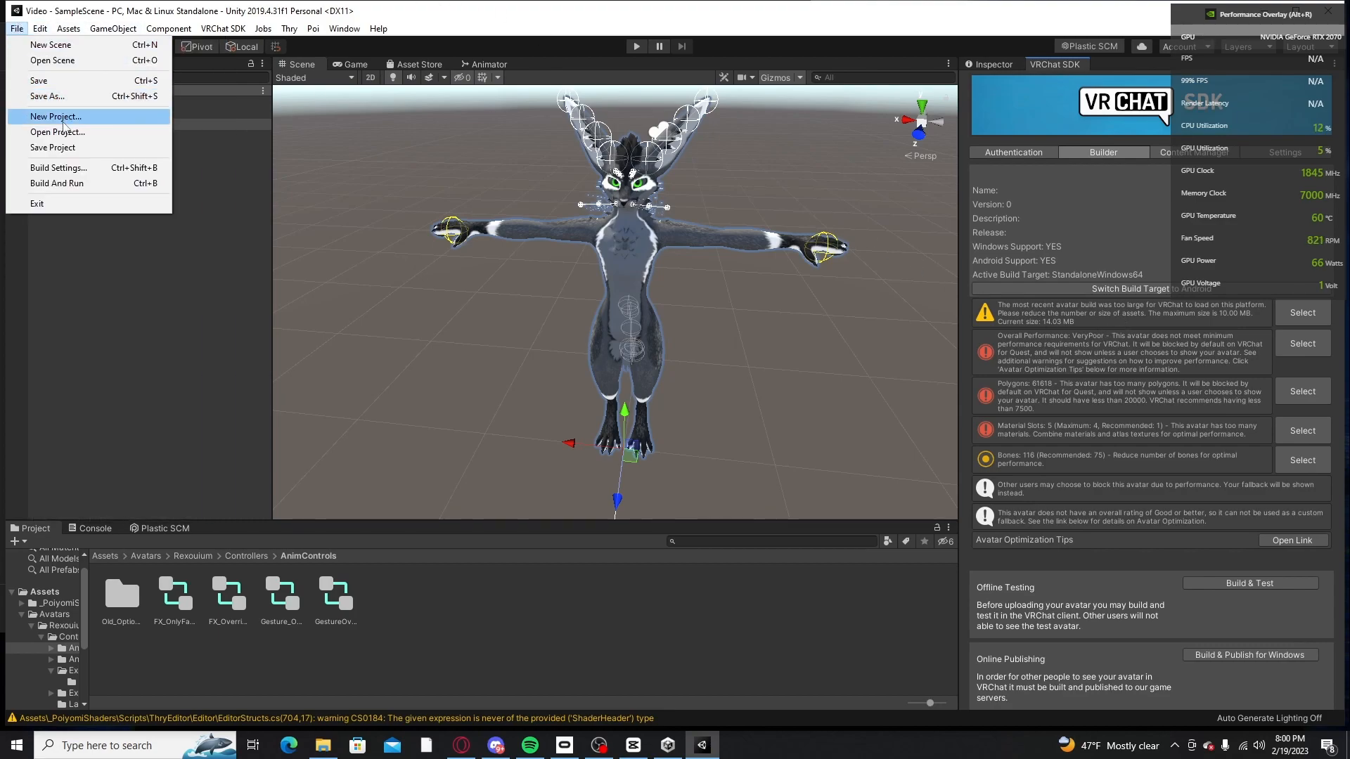
click(60, 168)
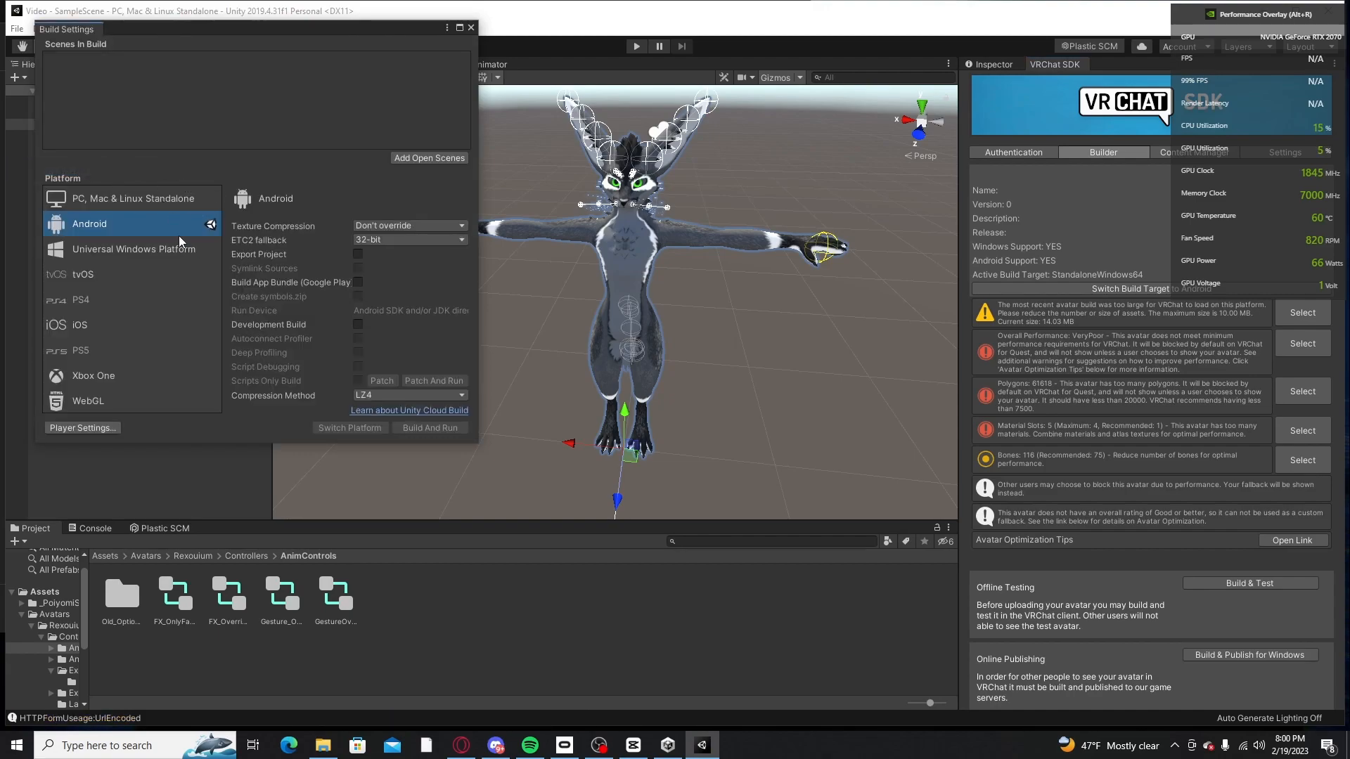
click(180, 200)
click(162, 241)
click(139, 204)
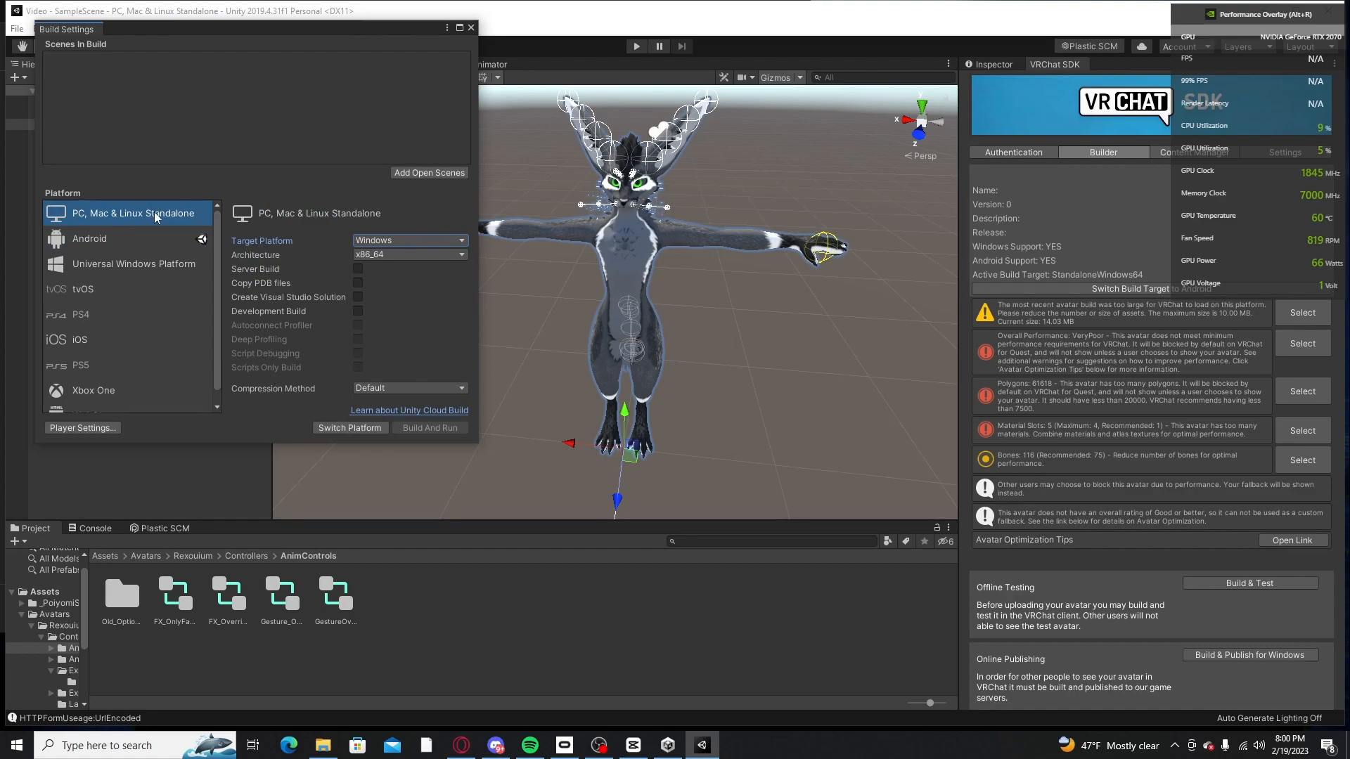
click(342, 429)
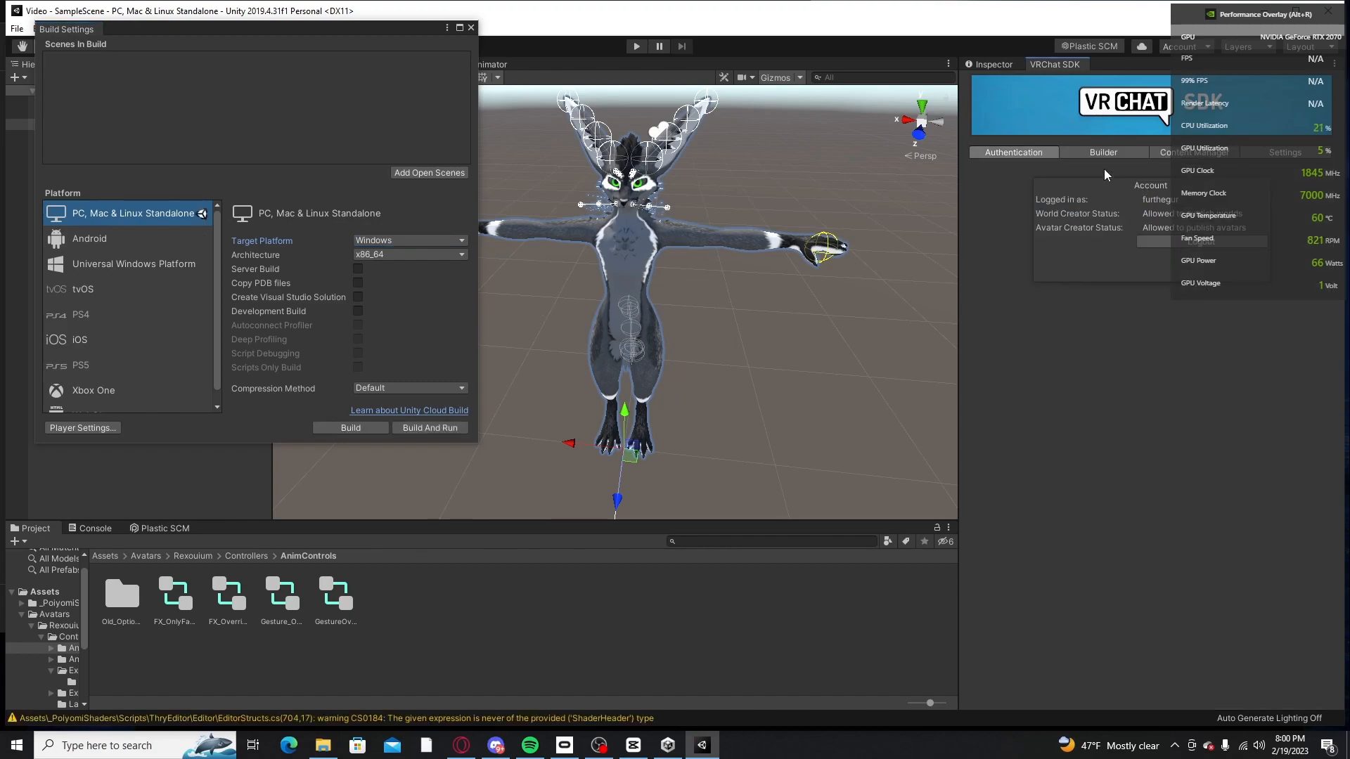
click(1094, 155)
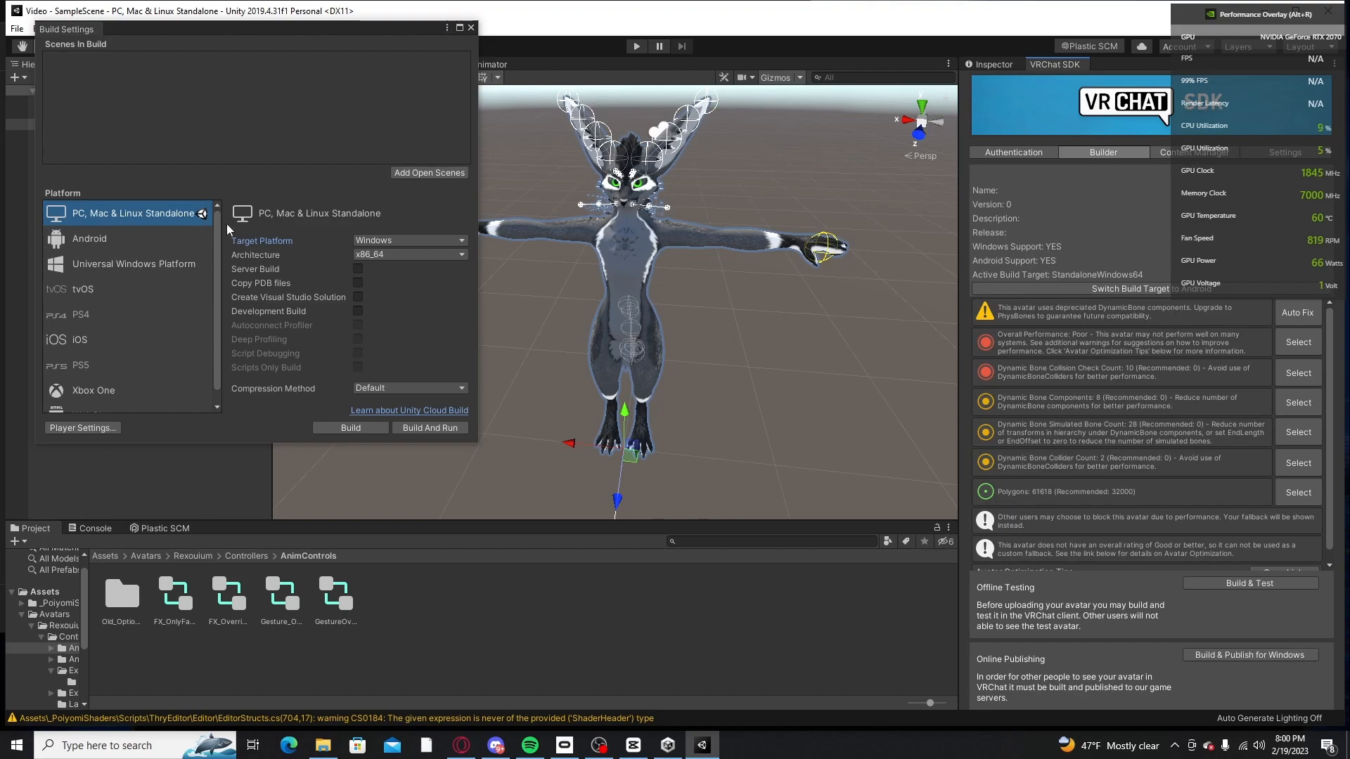
click(471, 28)
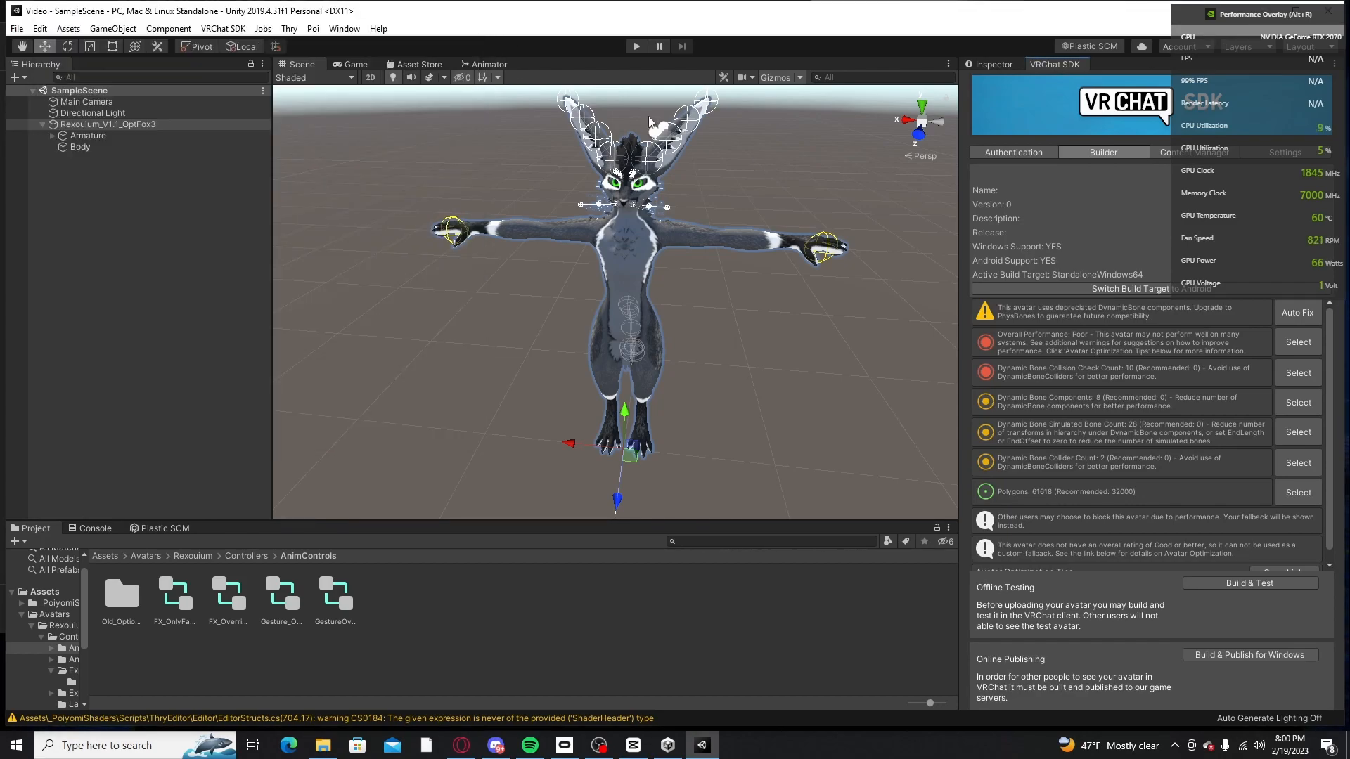
Step: Replace the avatar's DynamicBone components with PhysBones using the automatic fix, and start building and publishing for Windows
click(1297, 313)
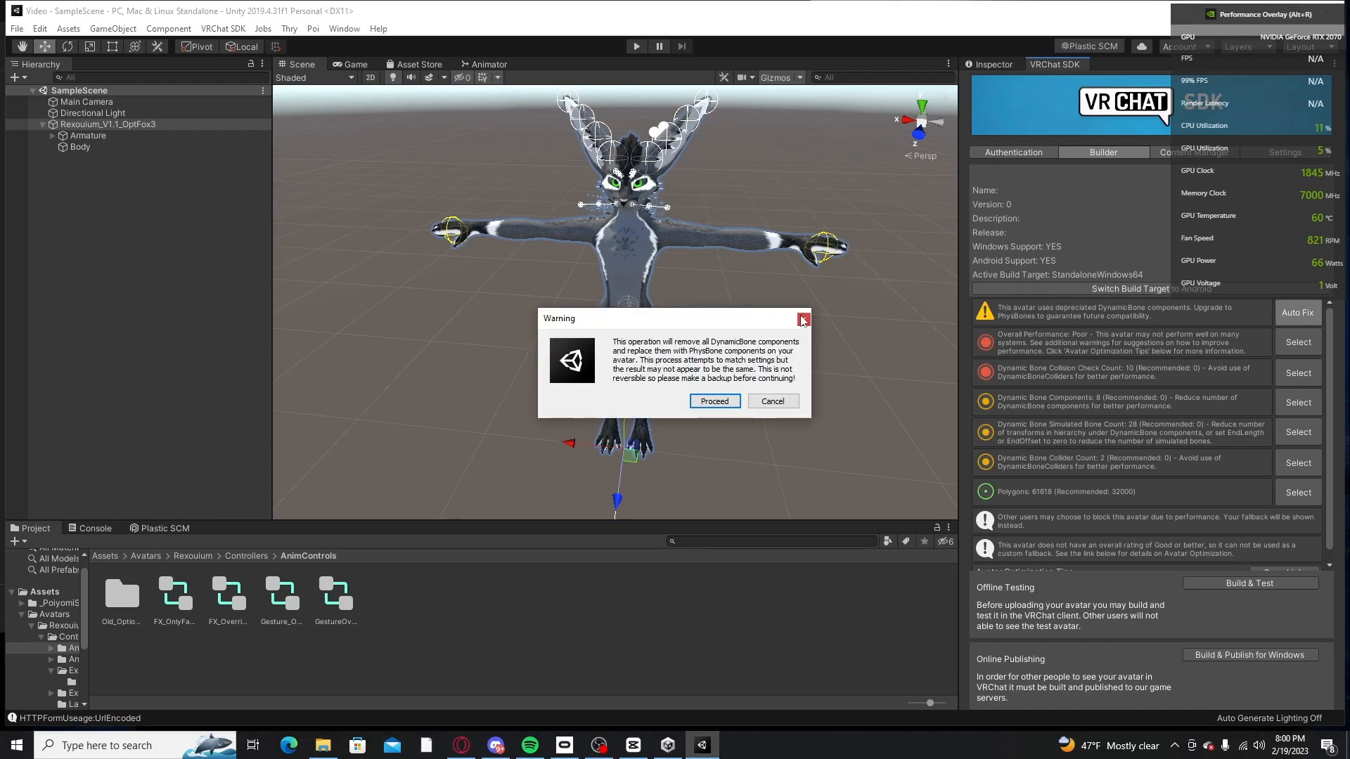
click(713, 401)
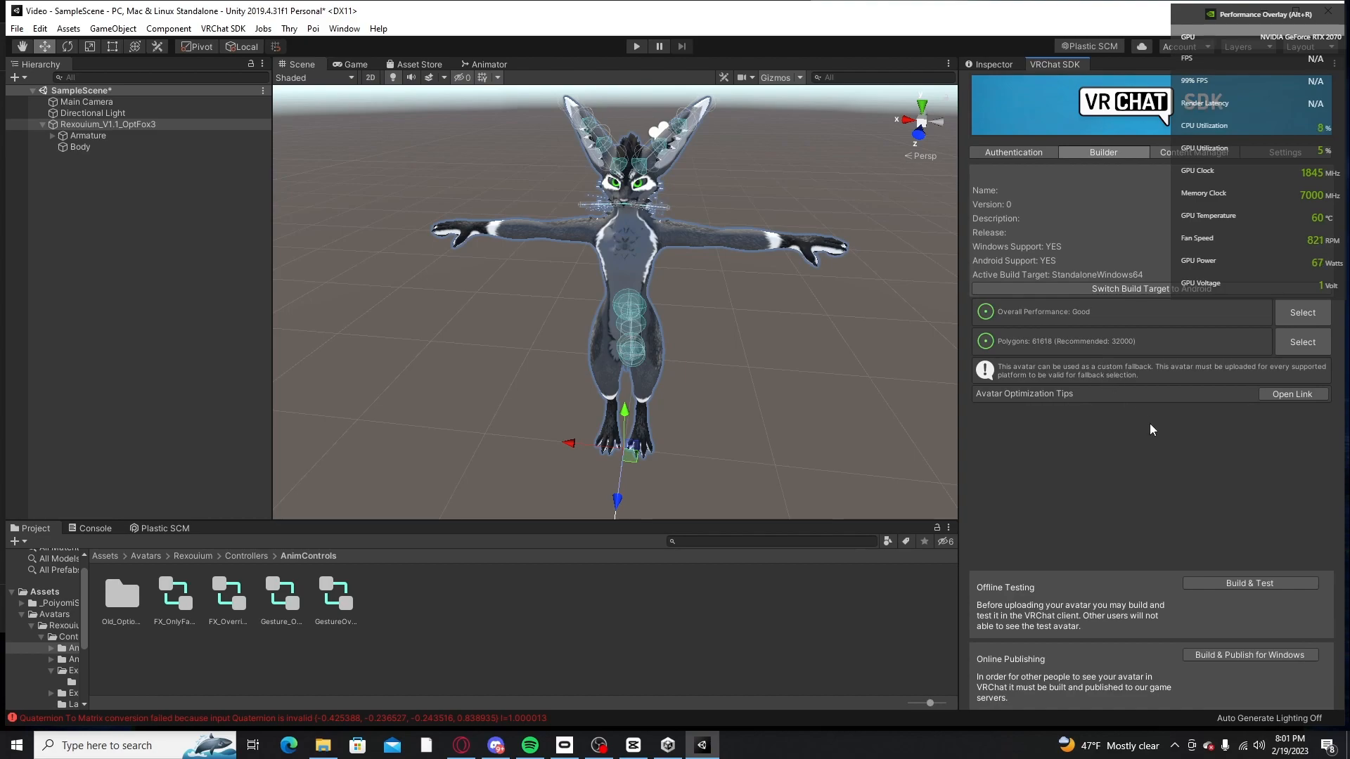
click(1237, 655)
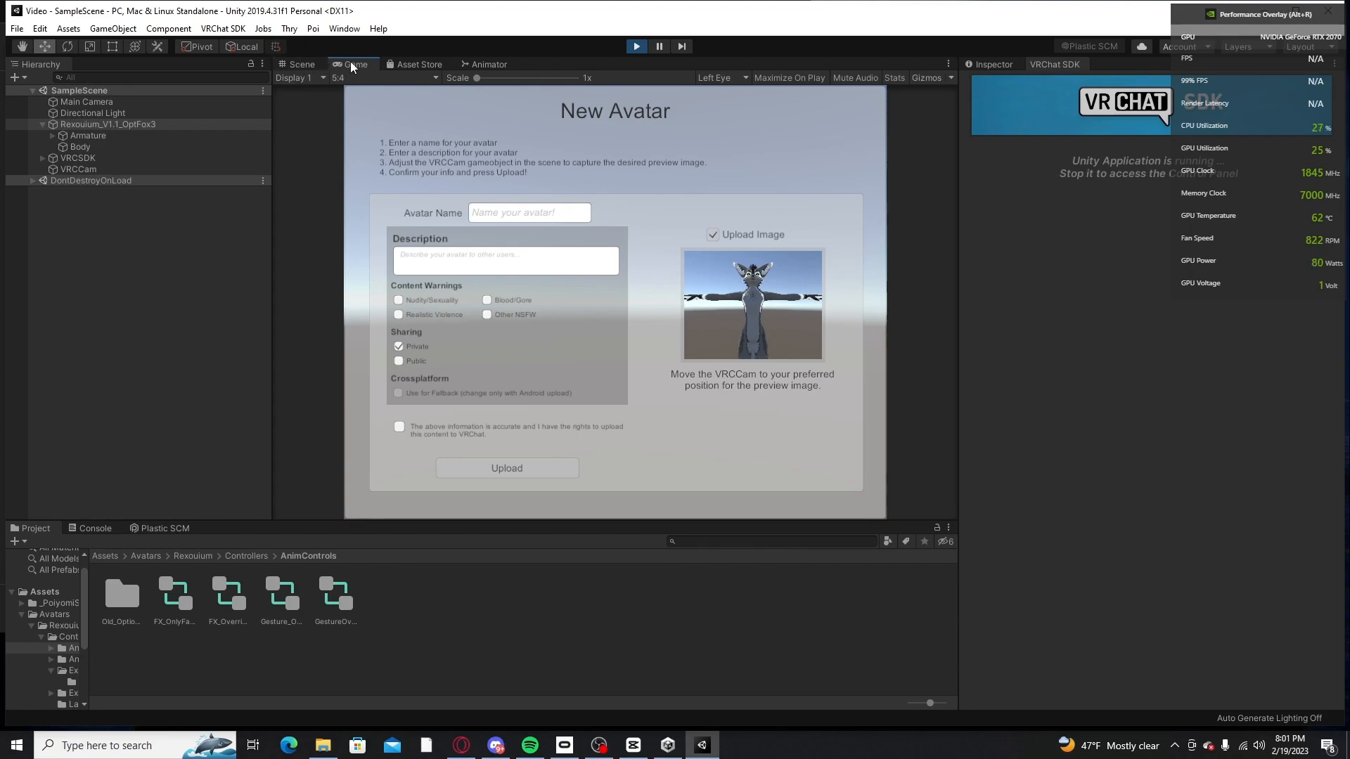
Step: Show the avatar together with its preview camera in the scene and select VRCCam
click(299, 62)
scroll(642, 307, down, 4)
middle_drag(641, 308, 648, 267)
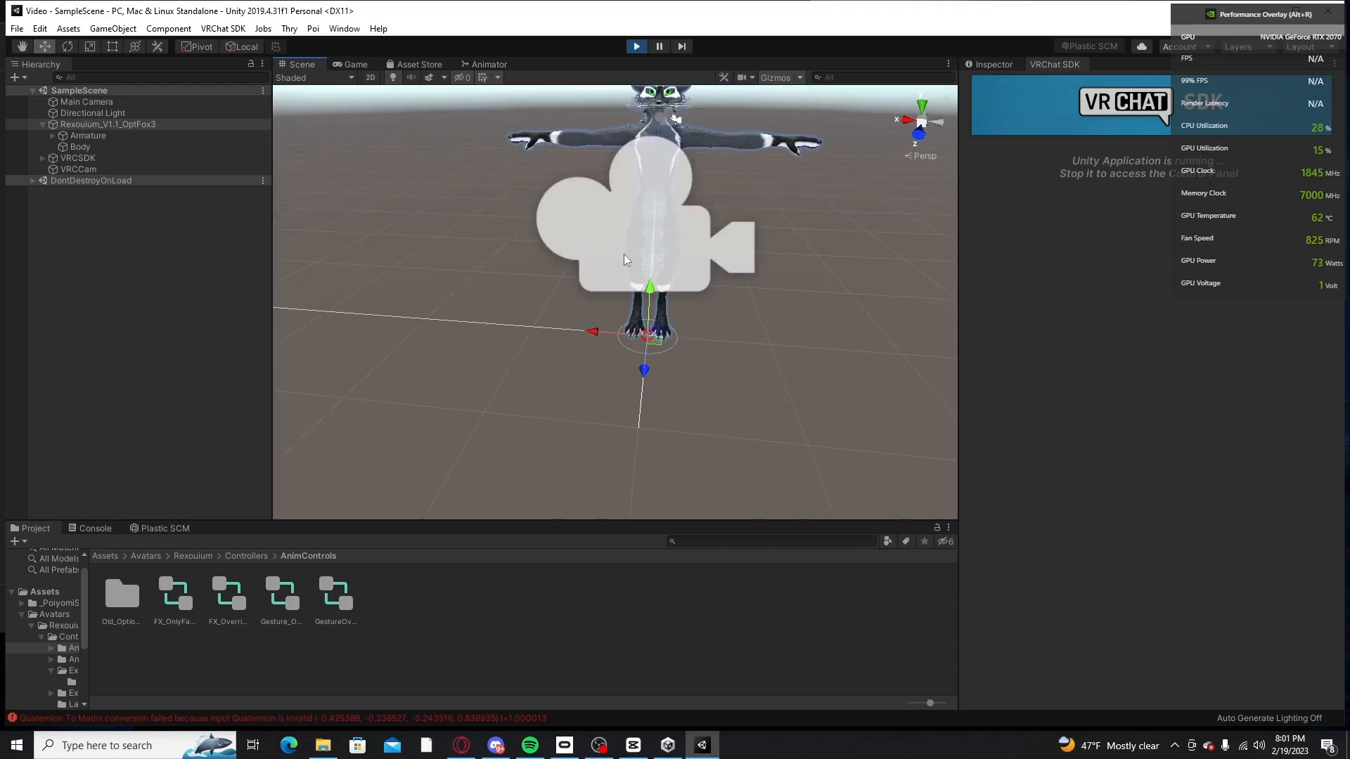
scroll(623, 260, down, 5)
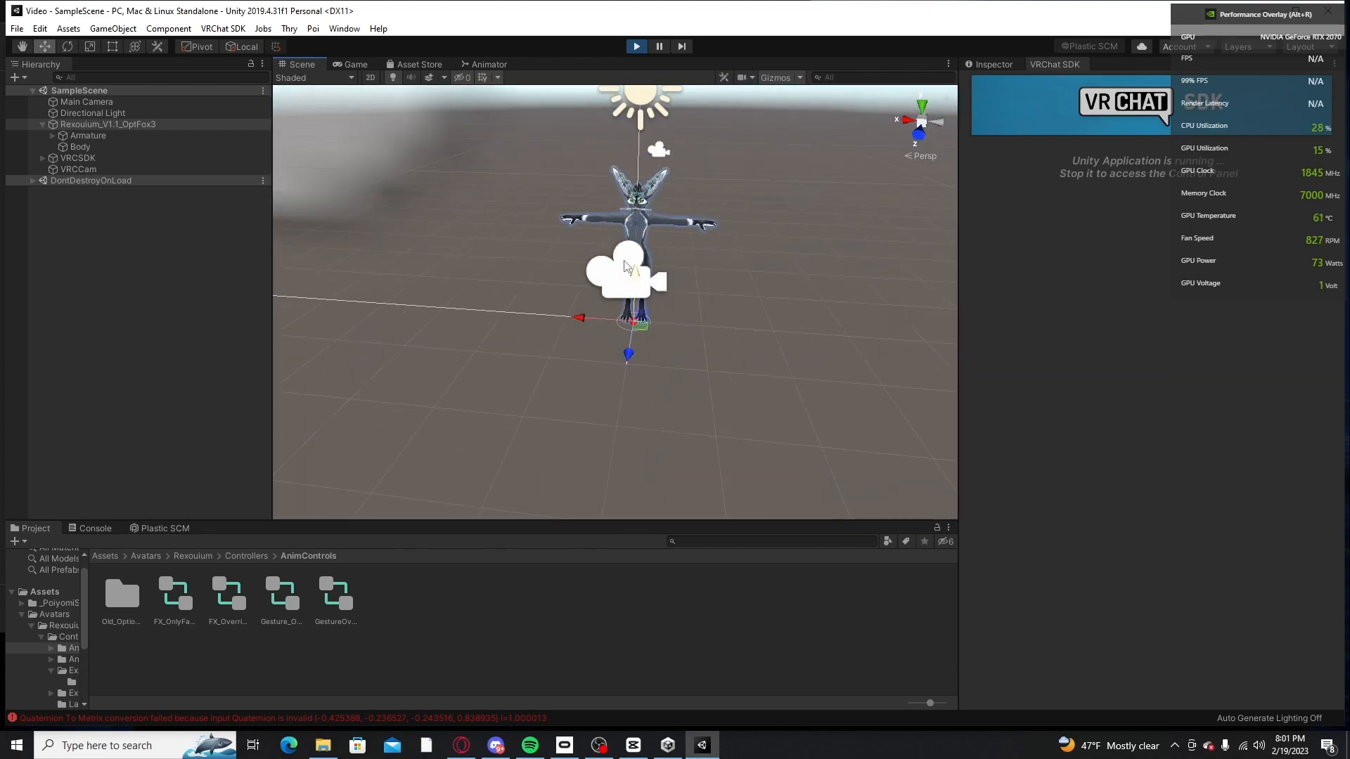
mouse_move(626, 218)
middle_down()
mouse_move(655, 196)
mouse_move(638, 213)
middle_up()
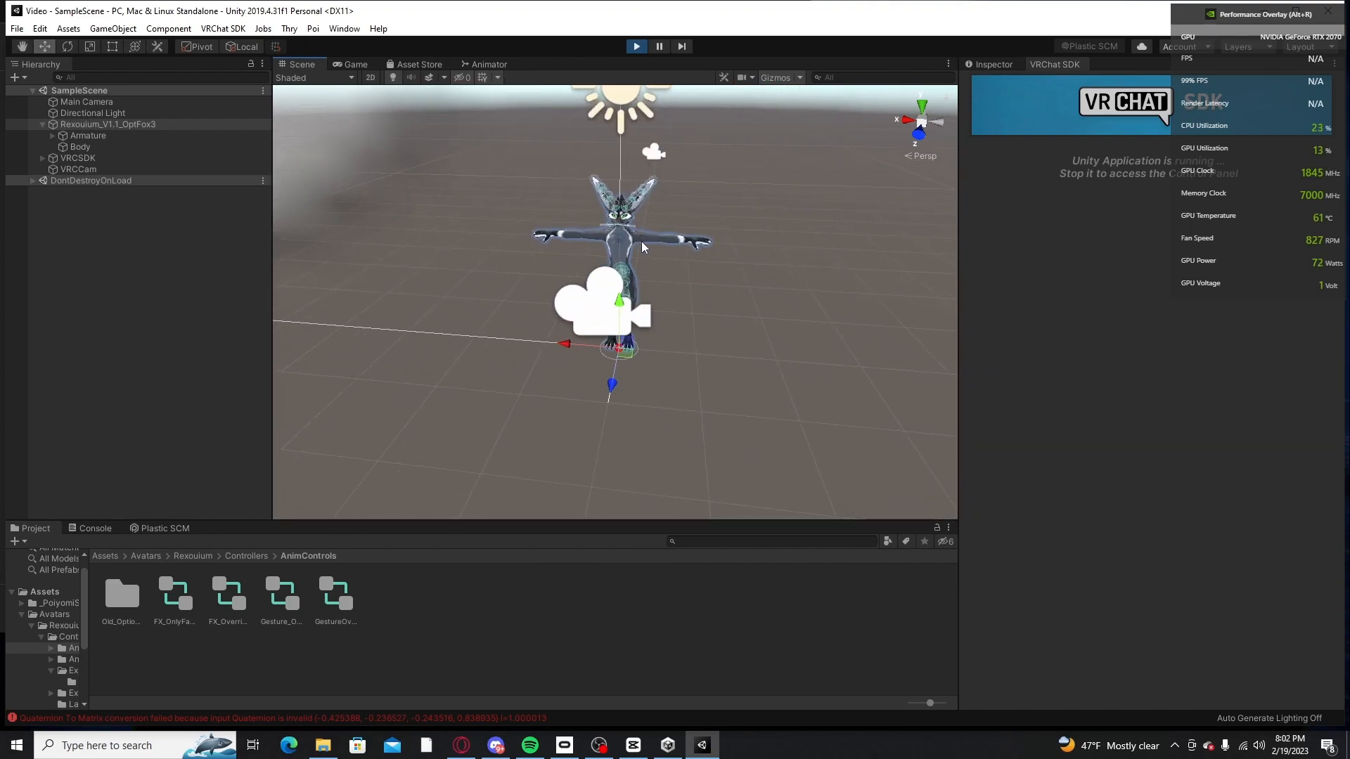
scroll(616, 316, up, 2)
click(617, 316)
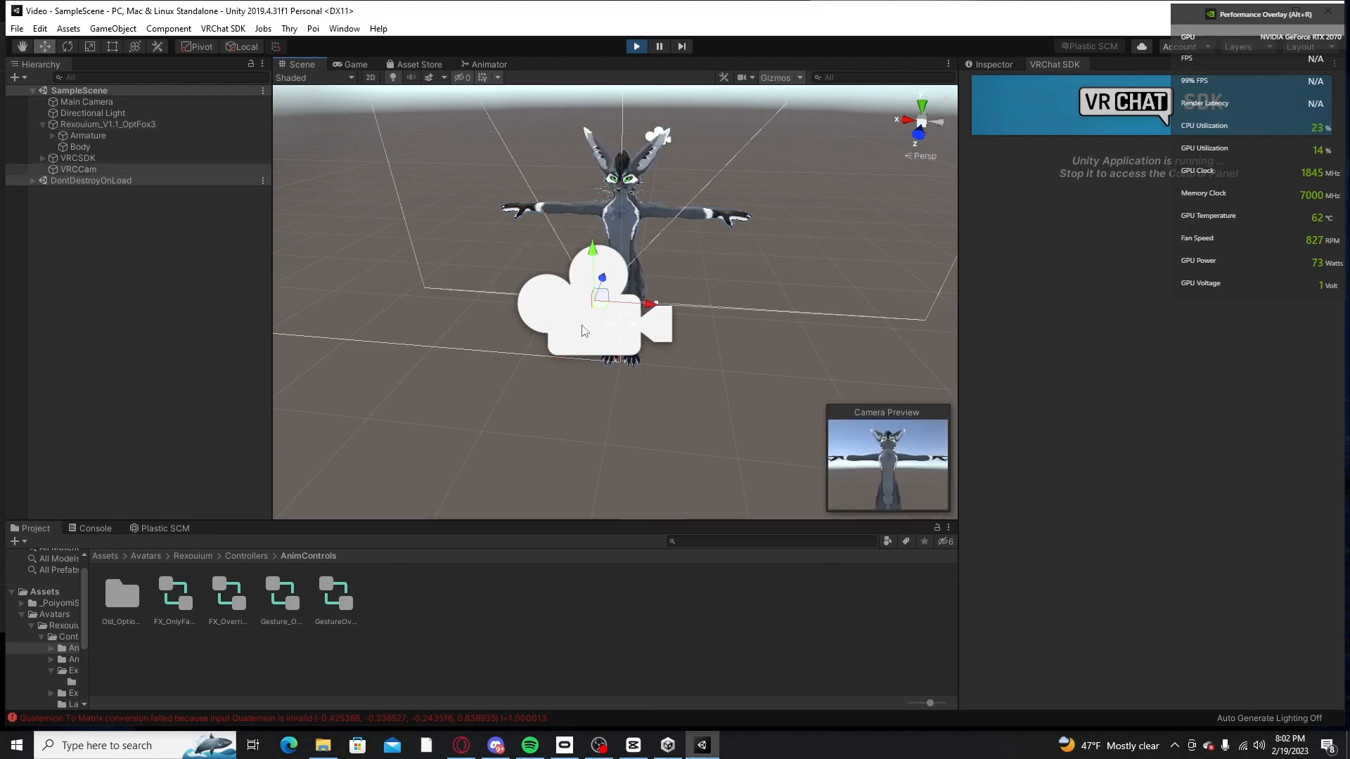
right_drag(616, 313, 667, 294)
key(d)
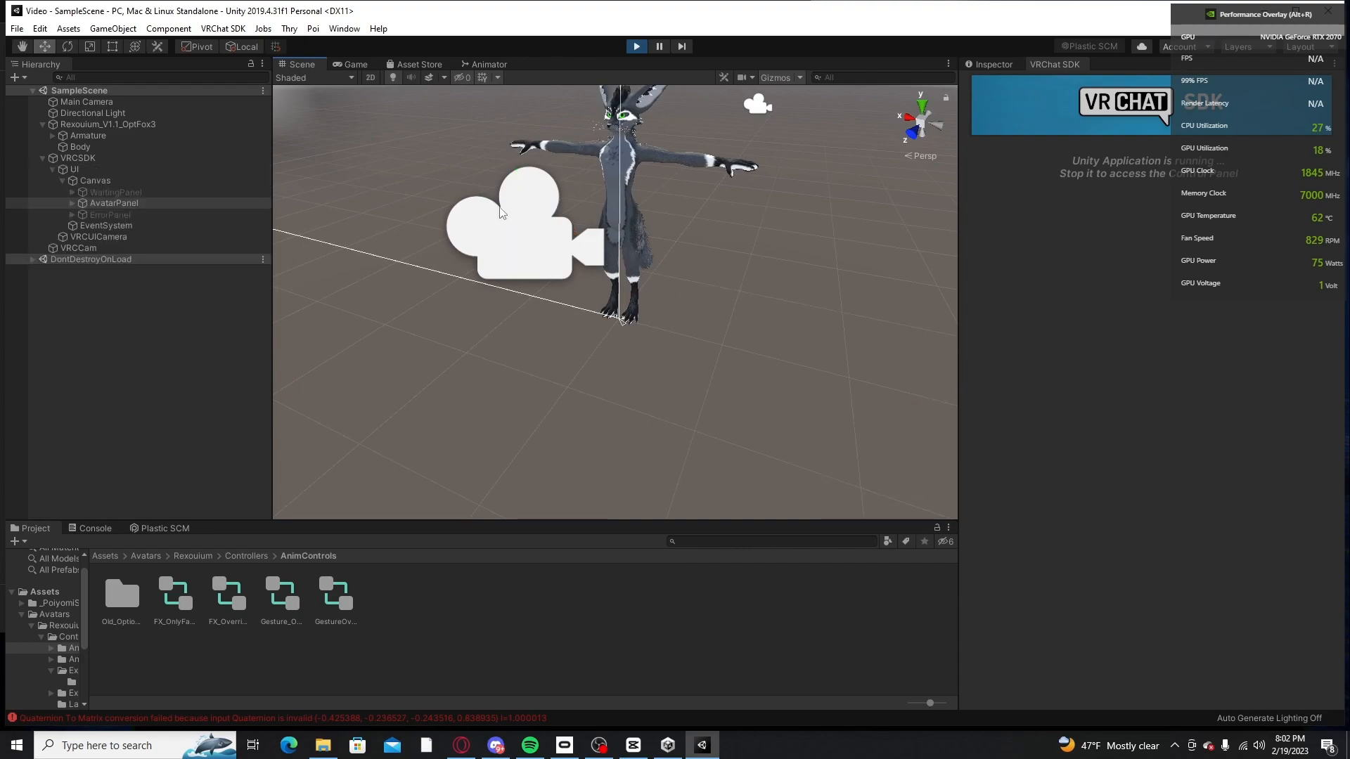
drag(527, 221, 564, 227)
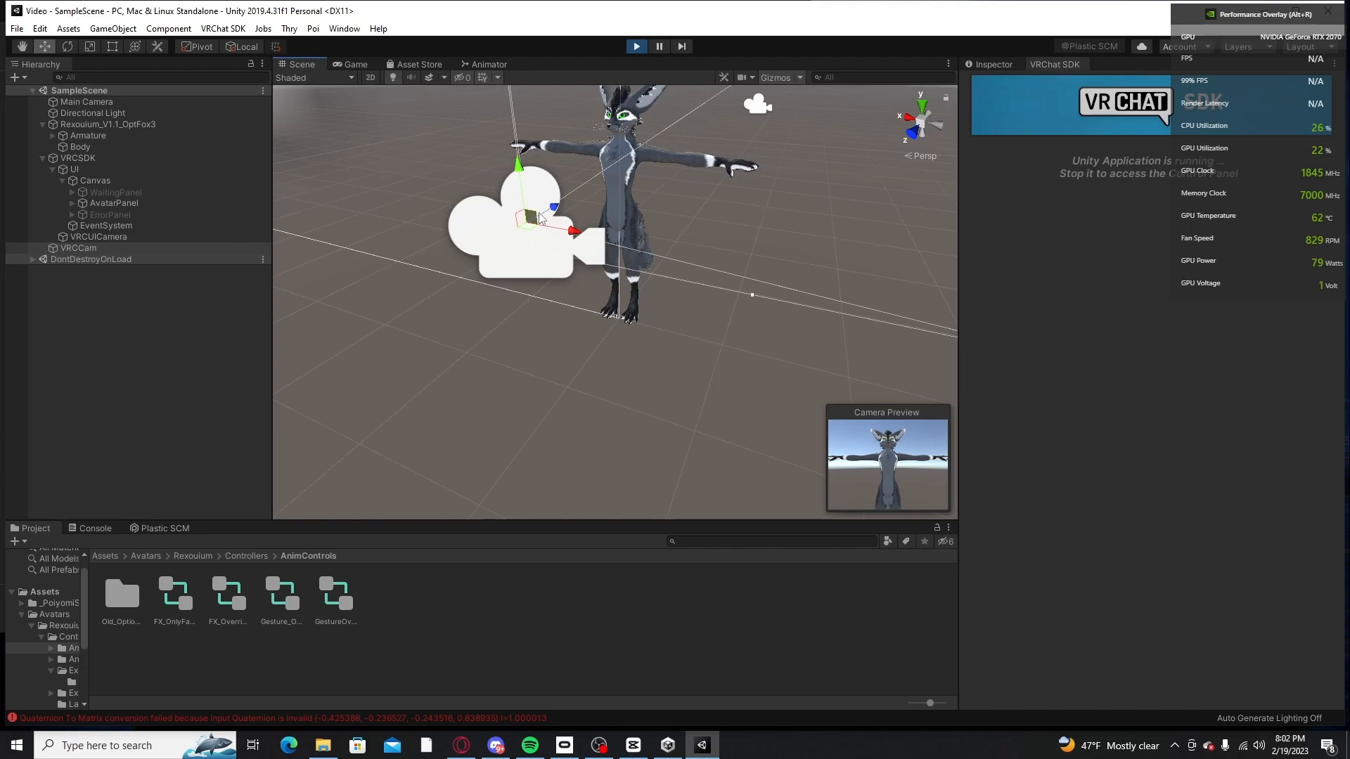
key(r)
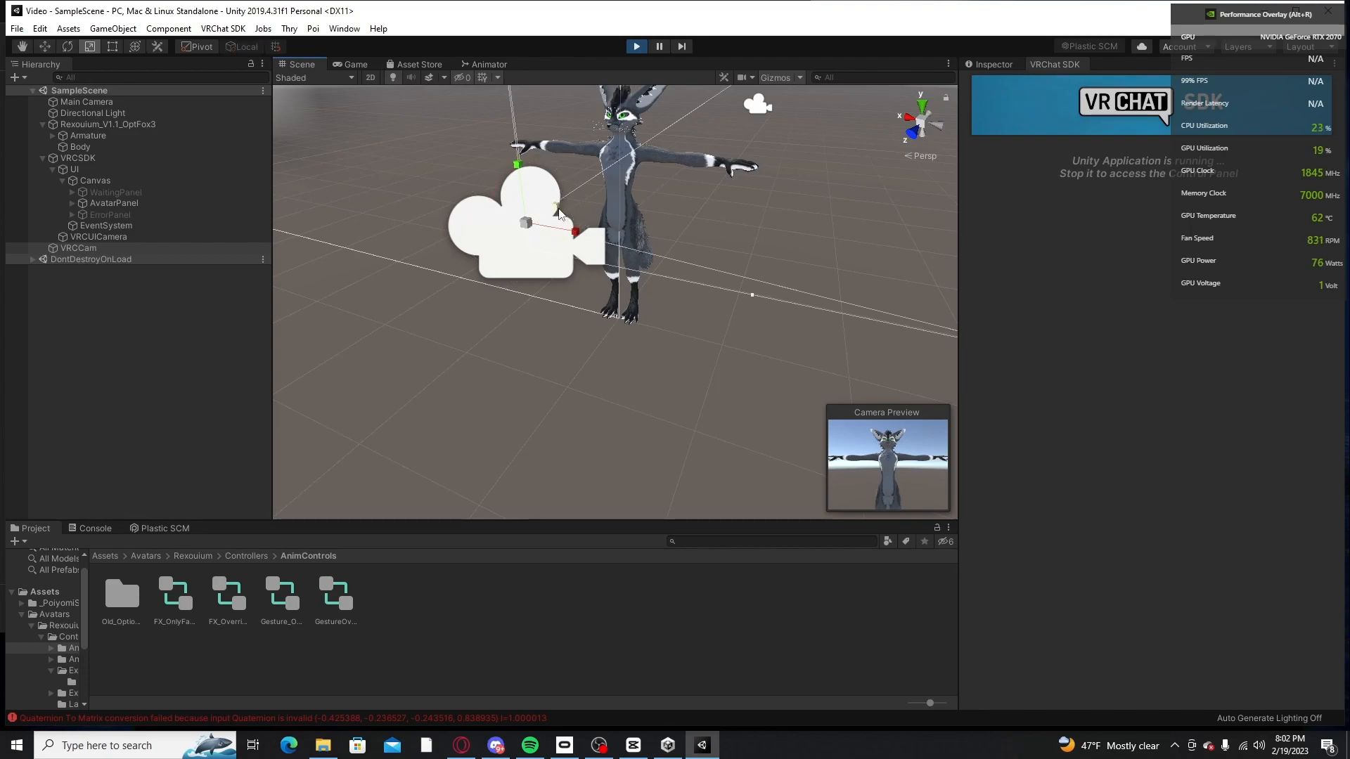
key(t)
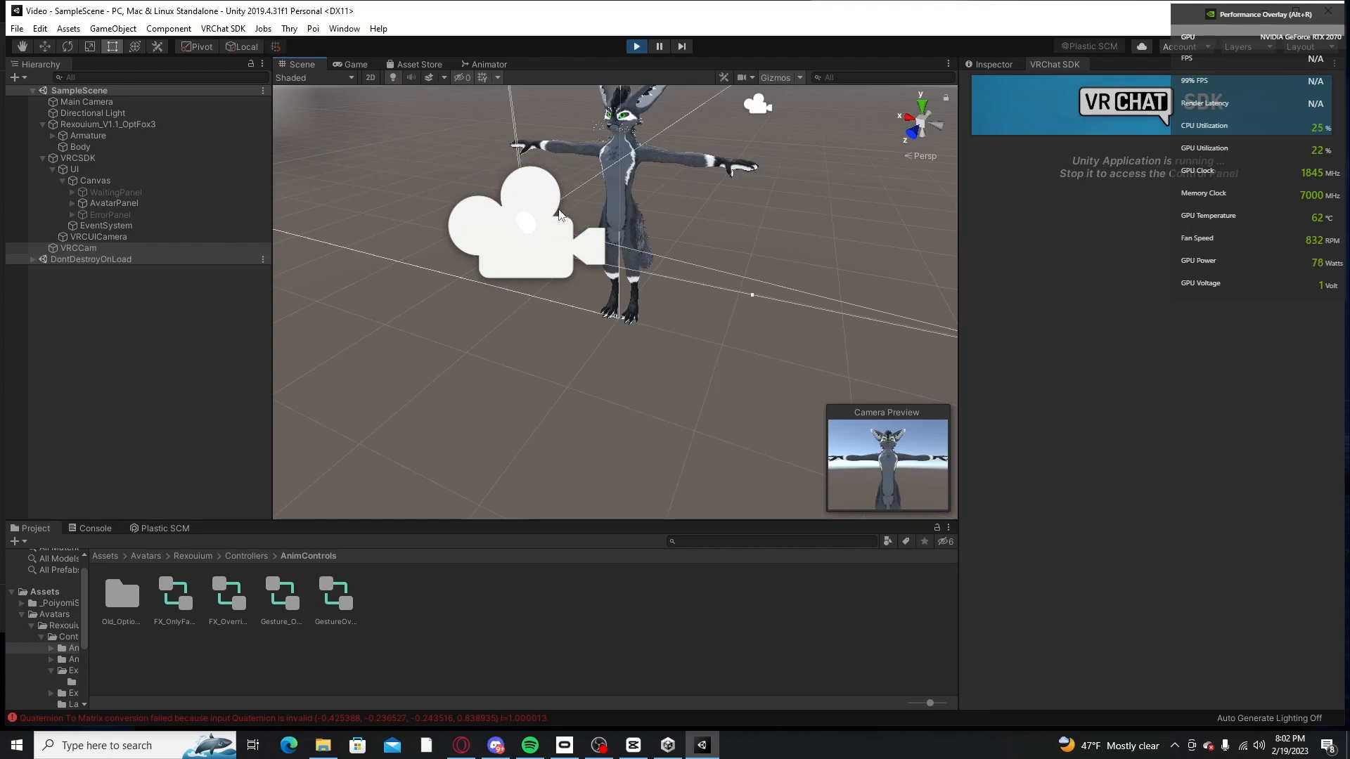
click(539, 247)
key(w)
key(e)
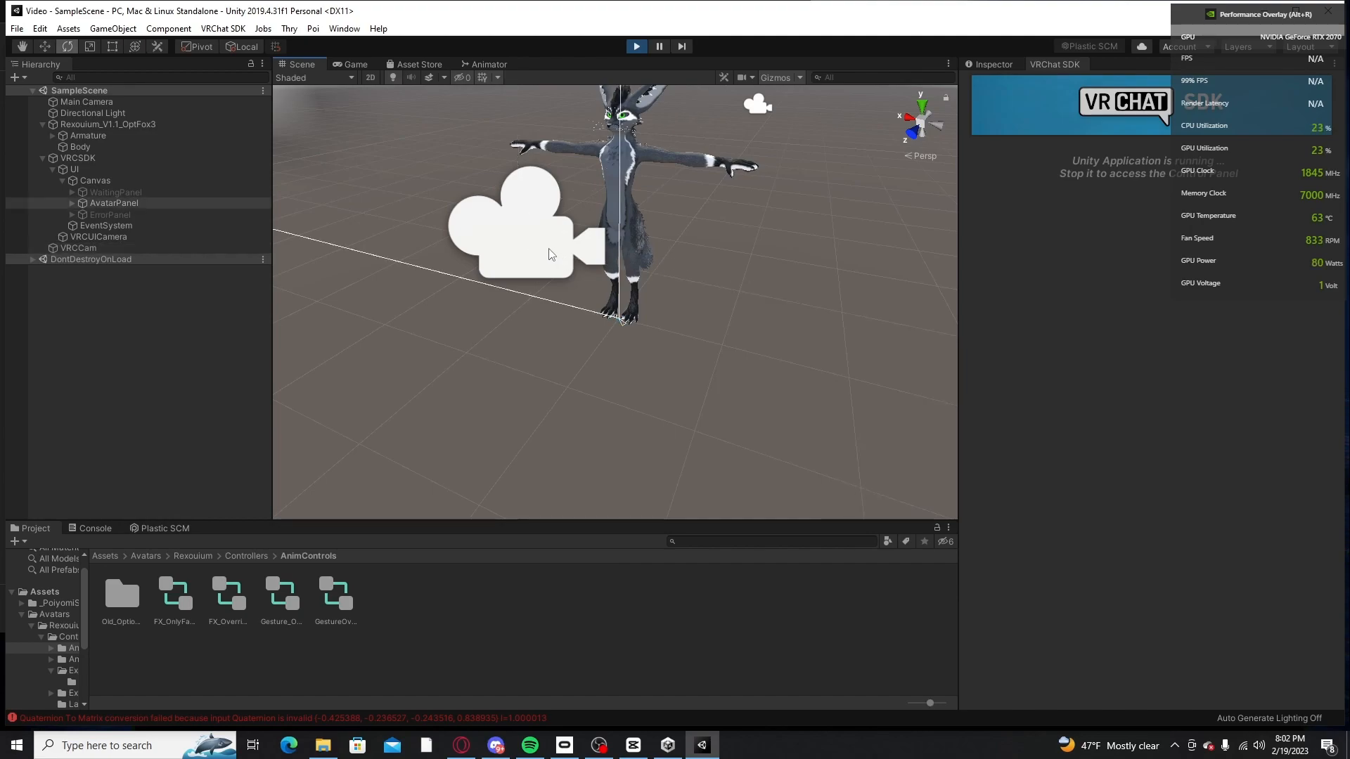
click(551, 254)
key(w)
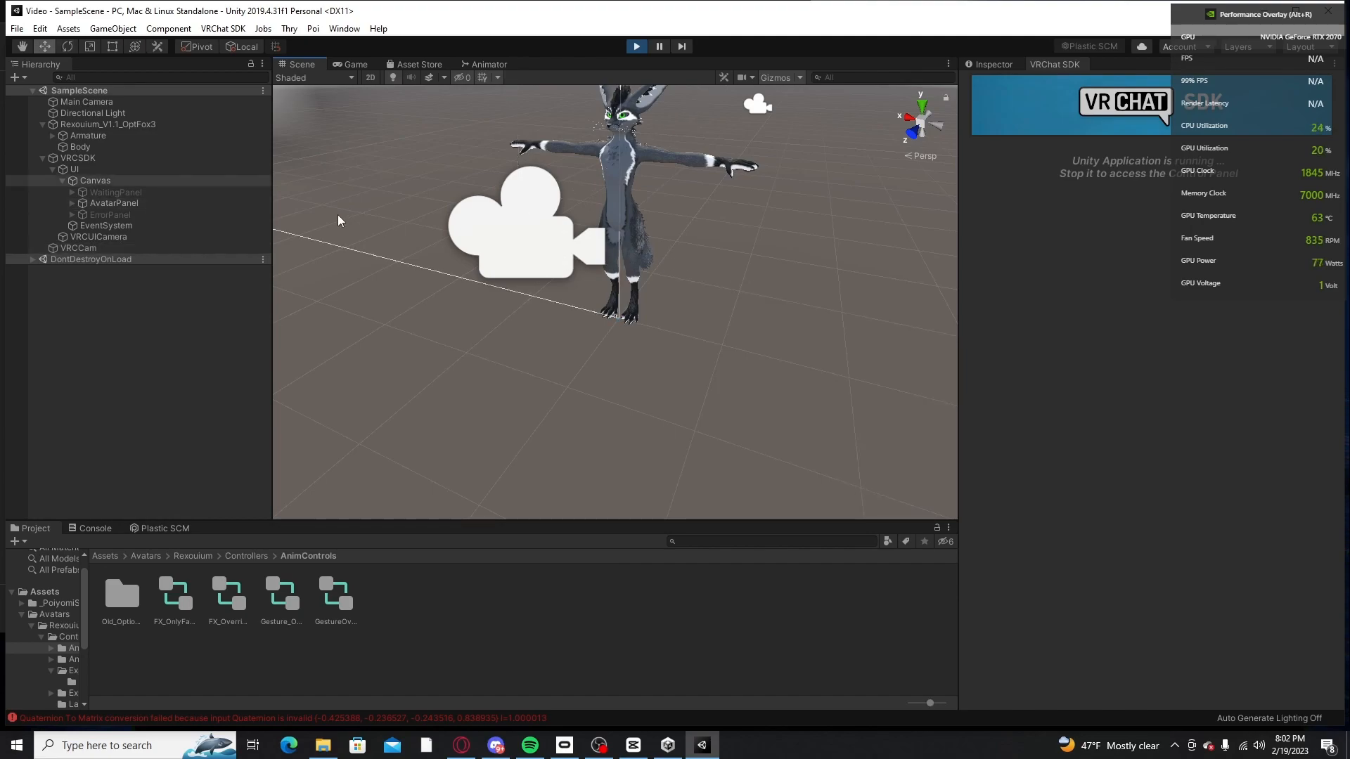
click(484, 238)
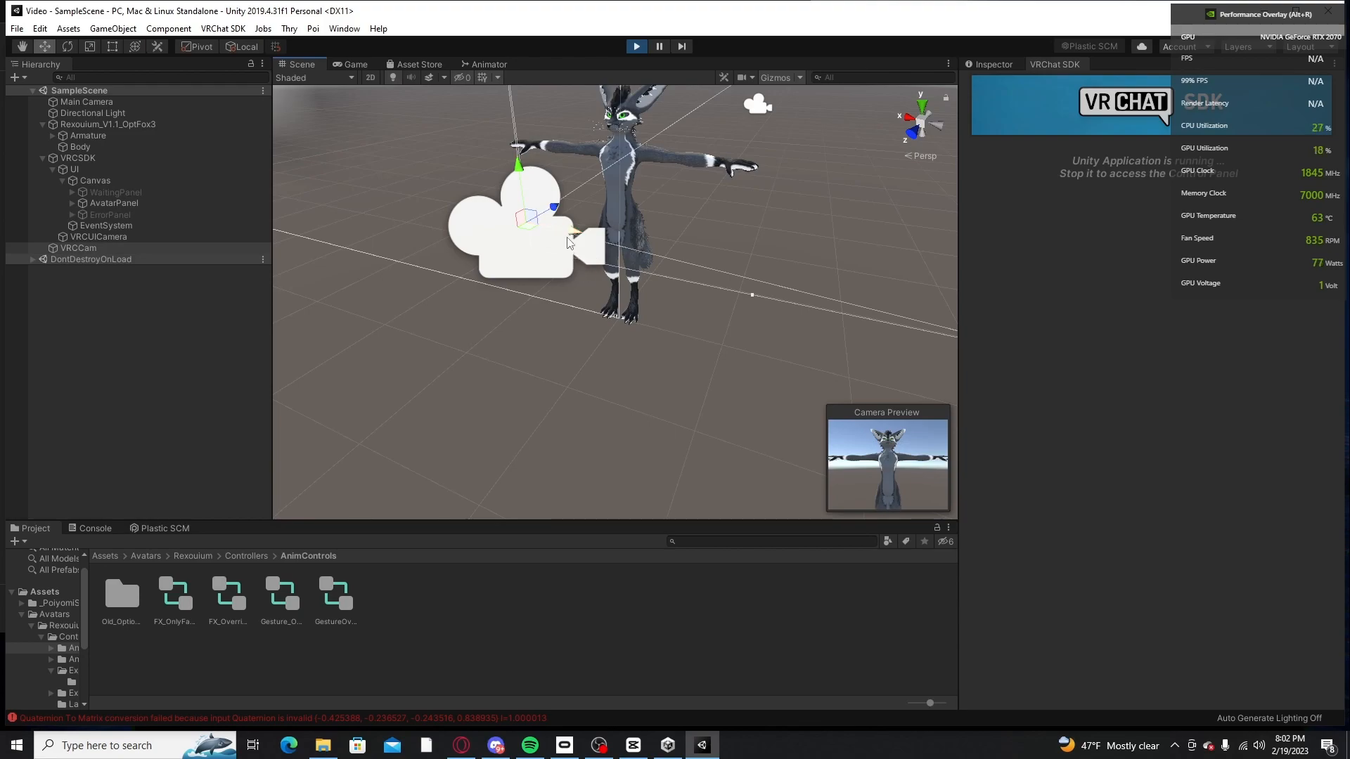
Step: Raise VRCCam so that its preview frames the avatar's head and chest
drag(529, 218, 583, 93)
right_drag(578, 121, 603, 174)
key(a)
key(e)
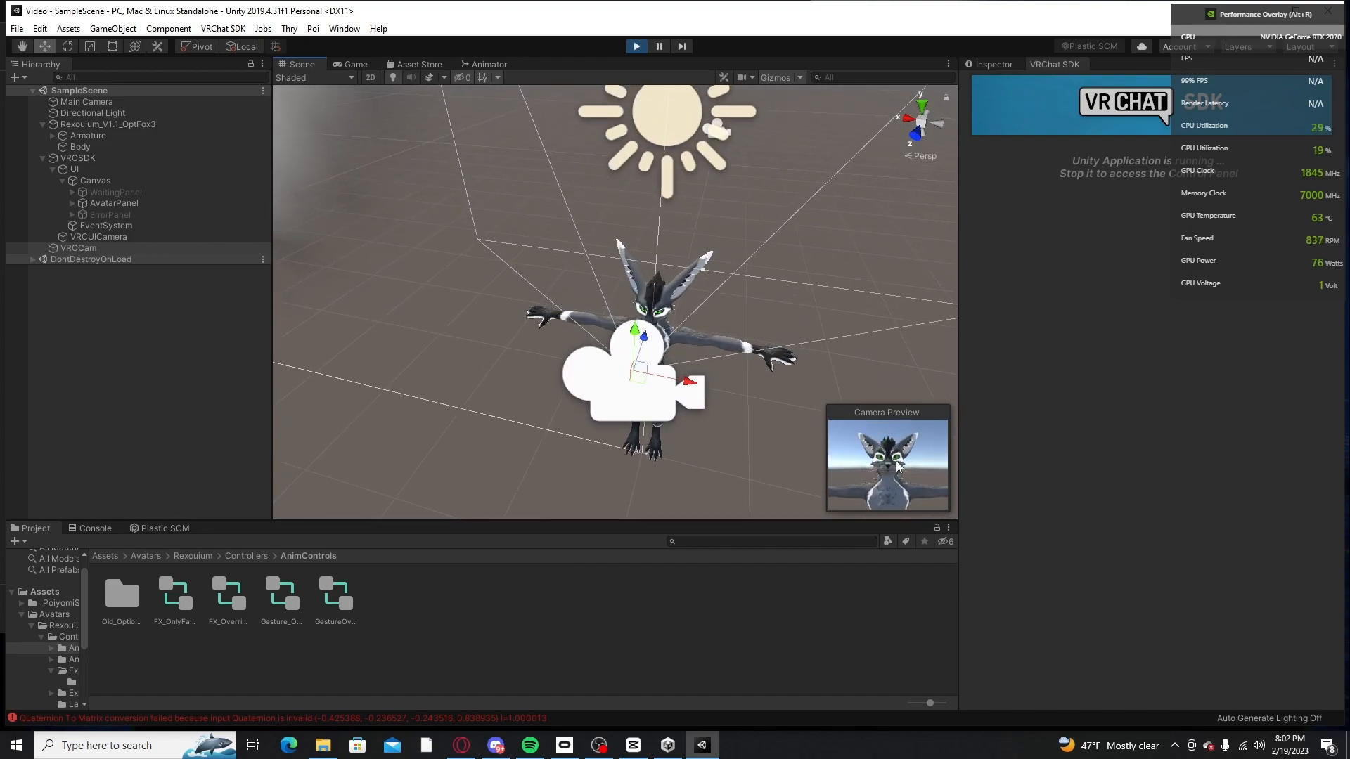
Step: Move VRCCam closer to the avatar and adjust its height so the preview shows a close-up of the face
right_drag(650, 256, 507, 186)
key(d)
key(q)
drag(458, 132, 471, 130)
right_drag(613, 178, 716, 269)
key(e)
key(w)
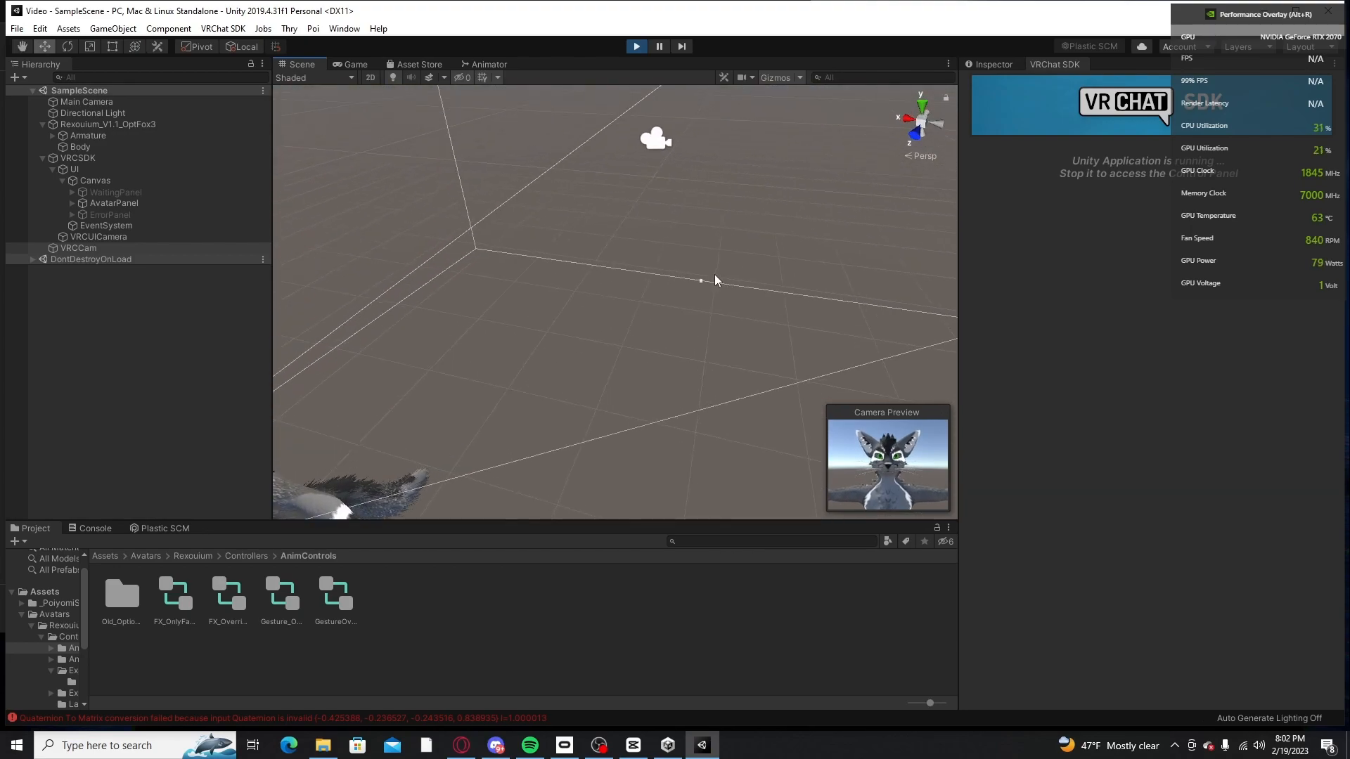
drag(702, 283, 723, 226)
scroll(696, 188, down, 2)
right_drag(661, 190, 666, 107)
drag(788, 159, 795, 225)
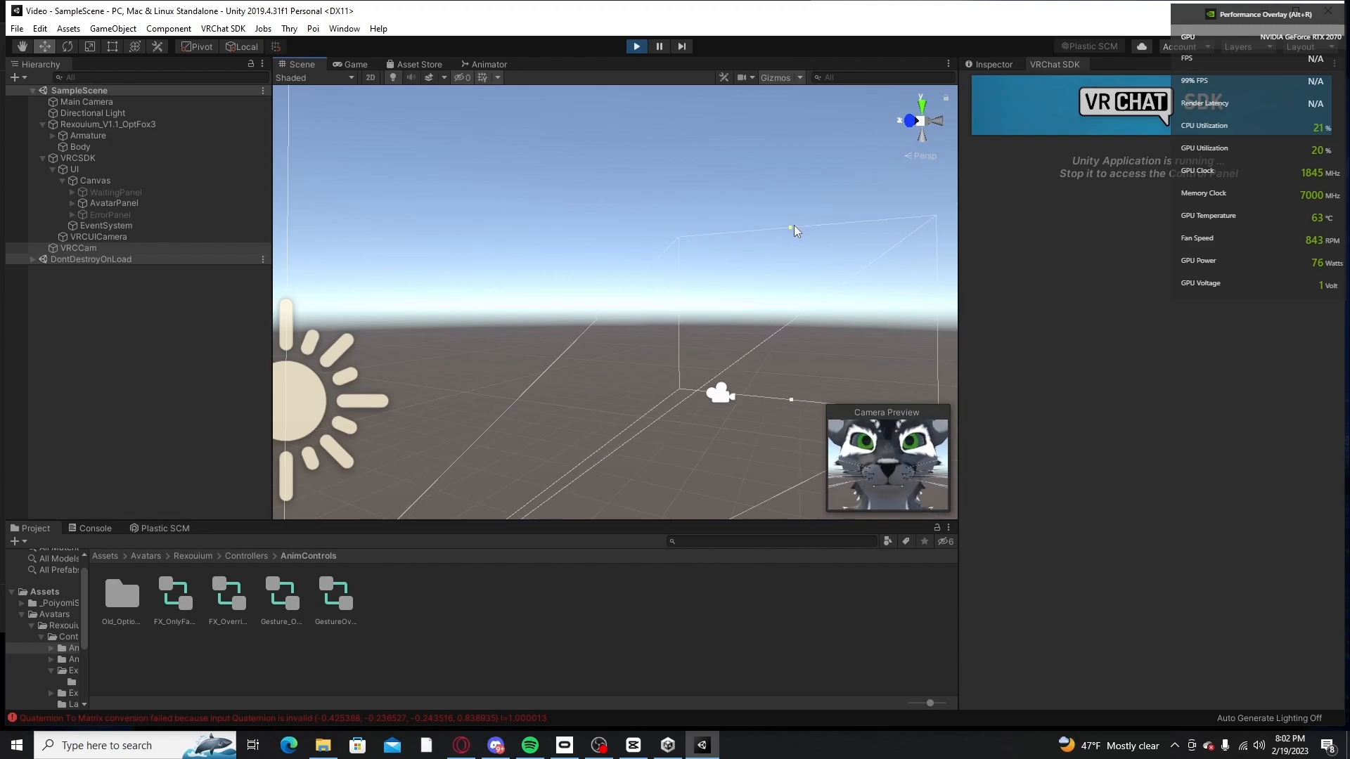
Step: Name the new avatar Cat on the upload form and enter cat as its description
click(376, 62)
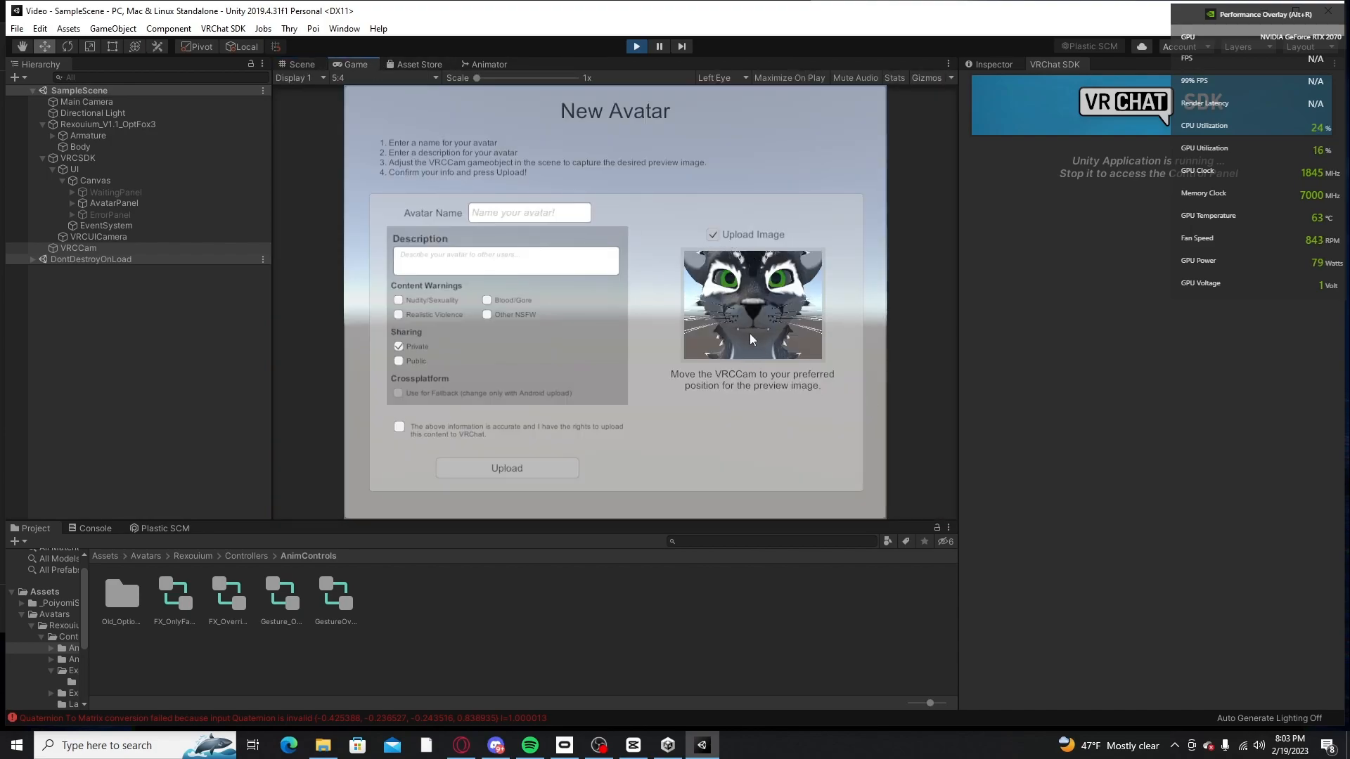
click(500, 218)
text(gashhjdgfhsdgfhsdgs)
key(BackSpace)
key(BackSpace)
key(BackSpace)
key(BackSpace)
key(BackSpace)
key(BackSpace)
key(BackSpace)
key(BackSpace)
key(BackSpace)
key(BackSpace)
key(BackSpace)
key(BackSpace)
key(BackSpace)
key(BackSpace)
key(BackSpace)
key(BackSpace)
key(BackSpace)
key(BackSpace)
key(BackSpace)
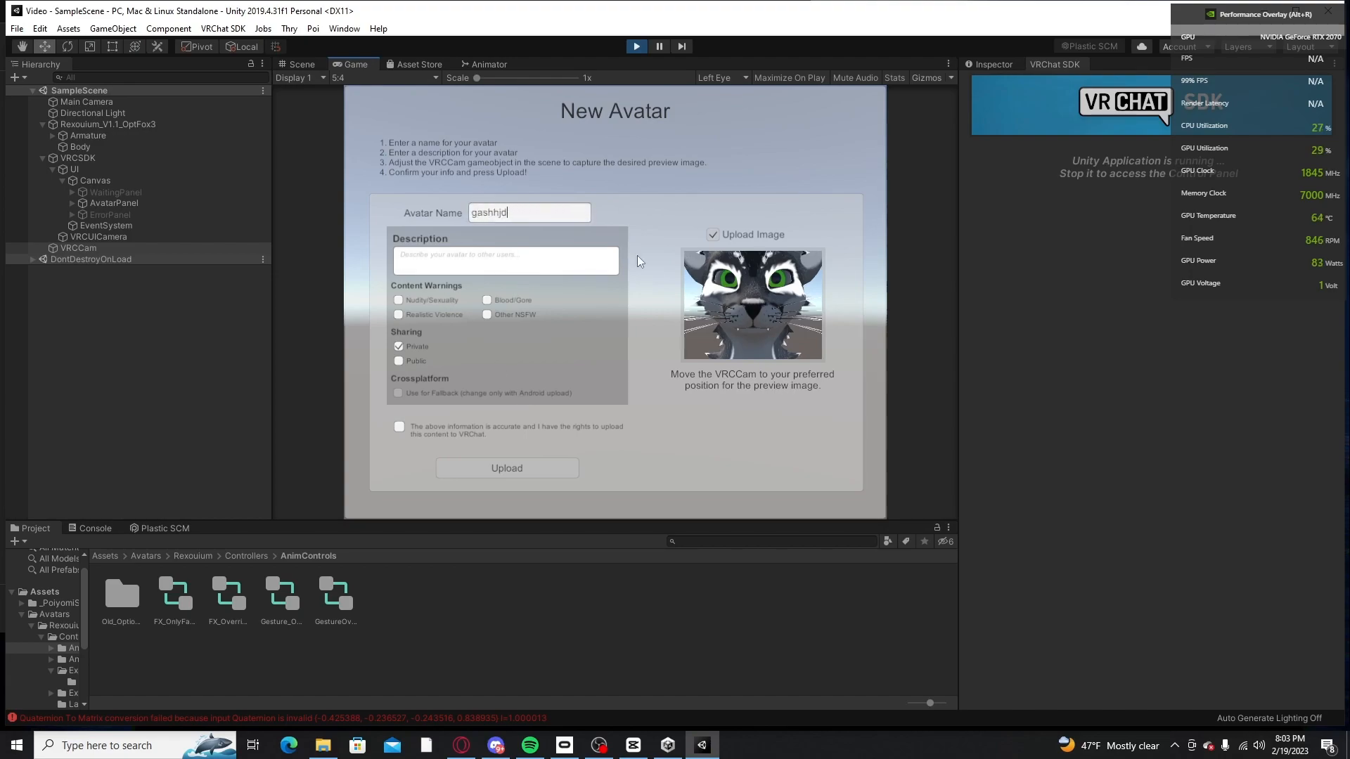
text(Cat)
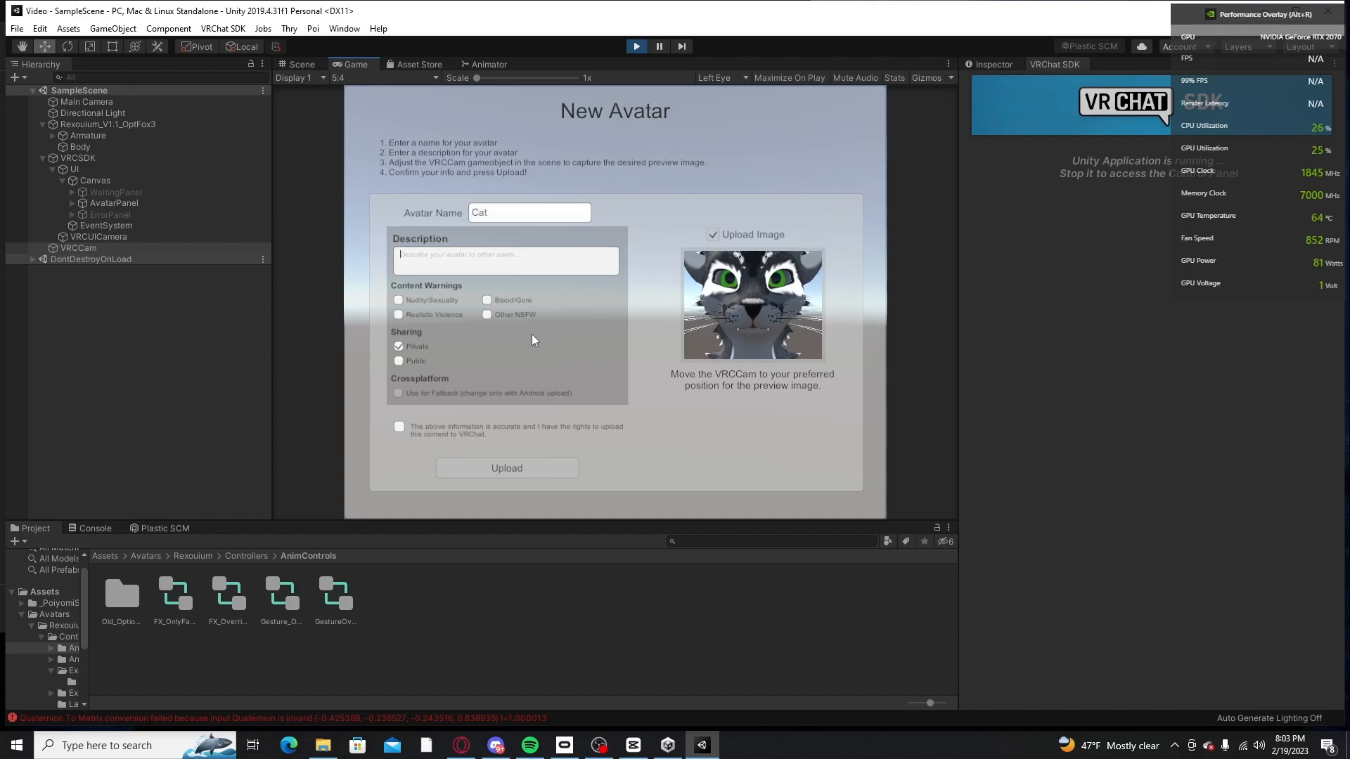
text(cat)
Step: Keep sharing set to Private, confirm the rights to the content and upload the avatar to VRChat
click(398, 346)
click(399, 427)
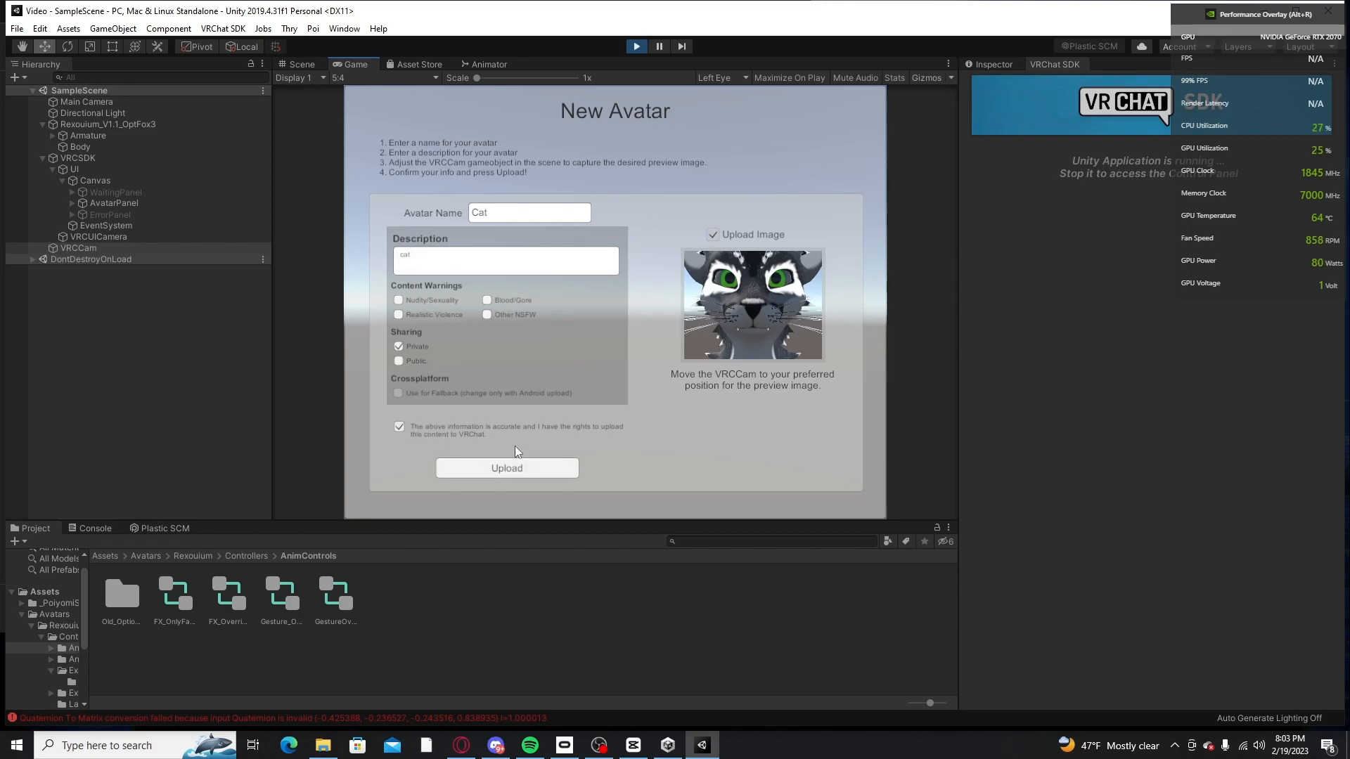
click(508, 467)
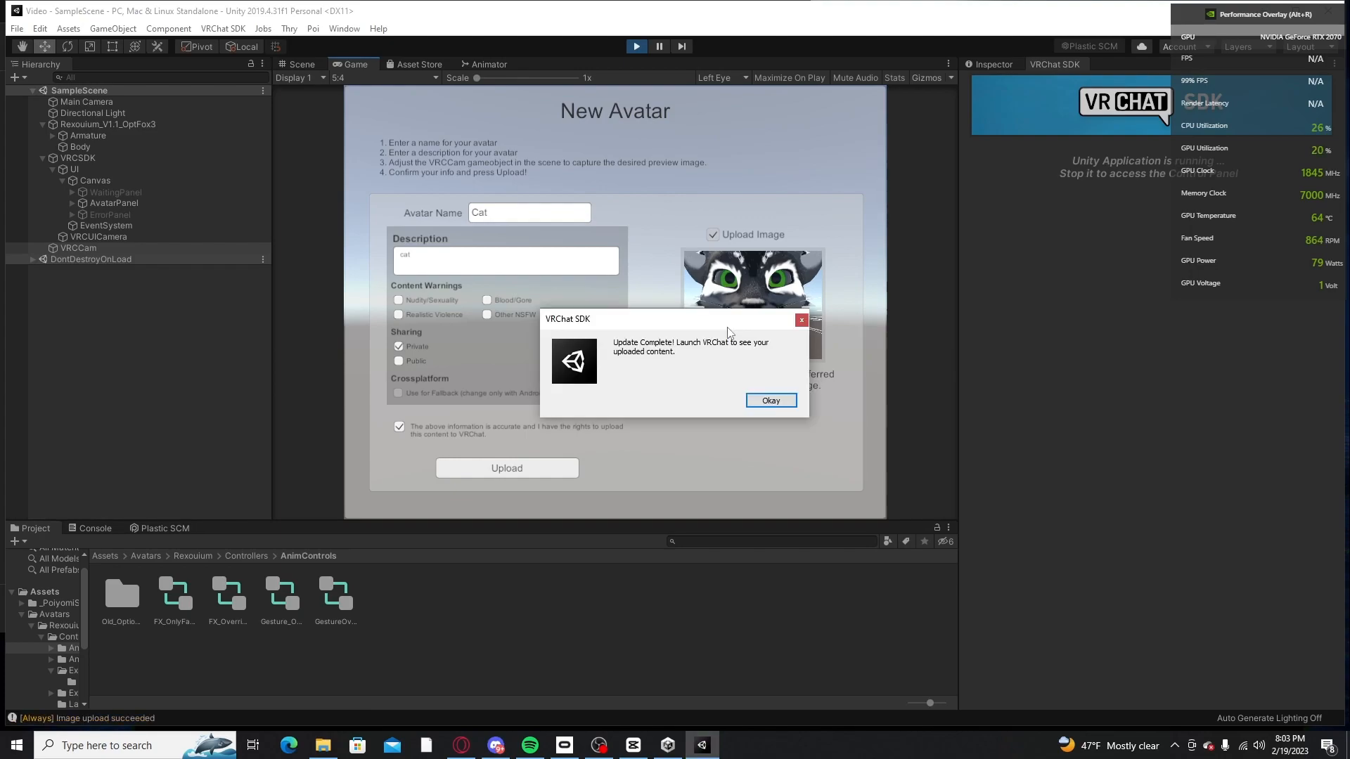
click(767, 401)
Step: Examine the uploaded avatar's head and chest up close from the front
middle_drag(672, 328, 753, 289)
right_drag(766, 292, 834, 351)
scroll(834, 352, up, 8)
scroll(825, 365, up, 1)
middle_drag(833, 351, 825, 364)
scroll(820, 365, down, 2)
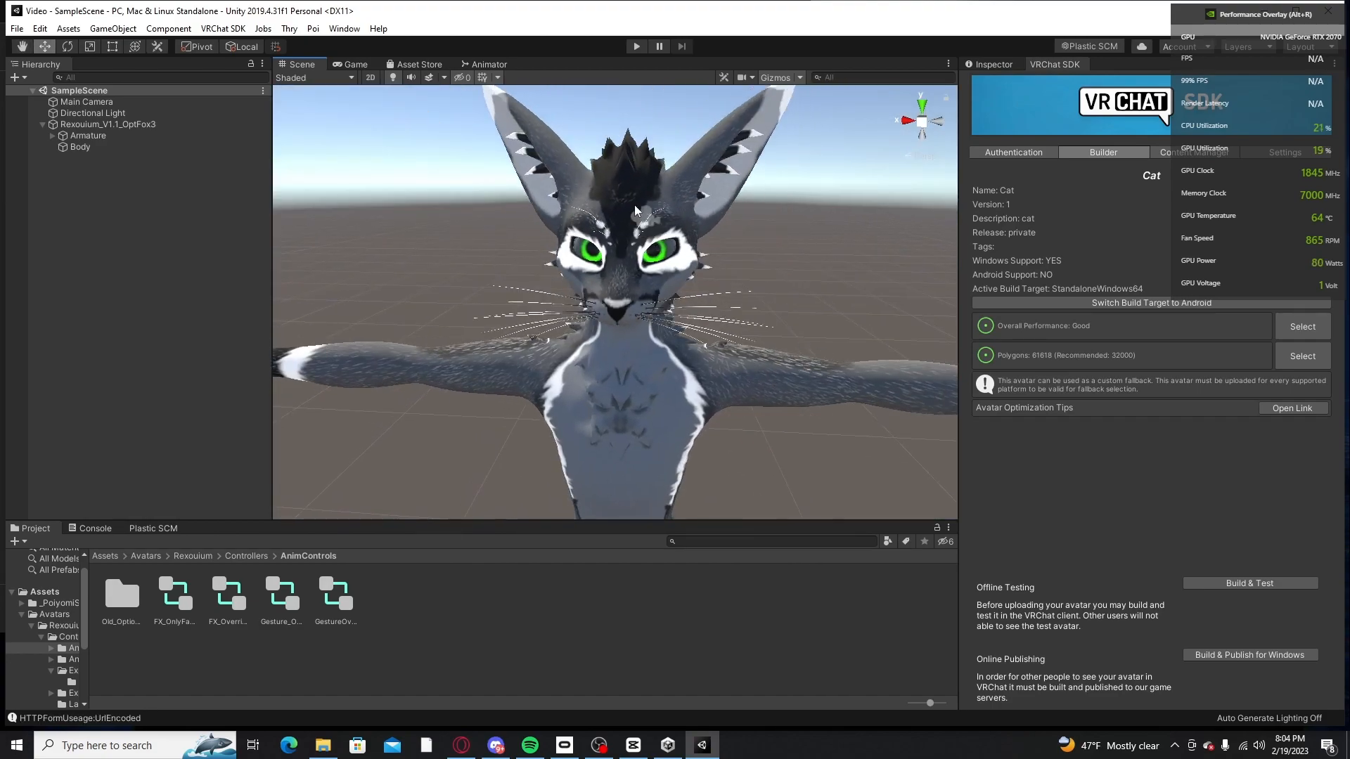